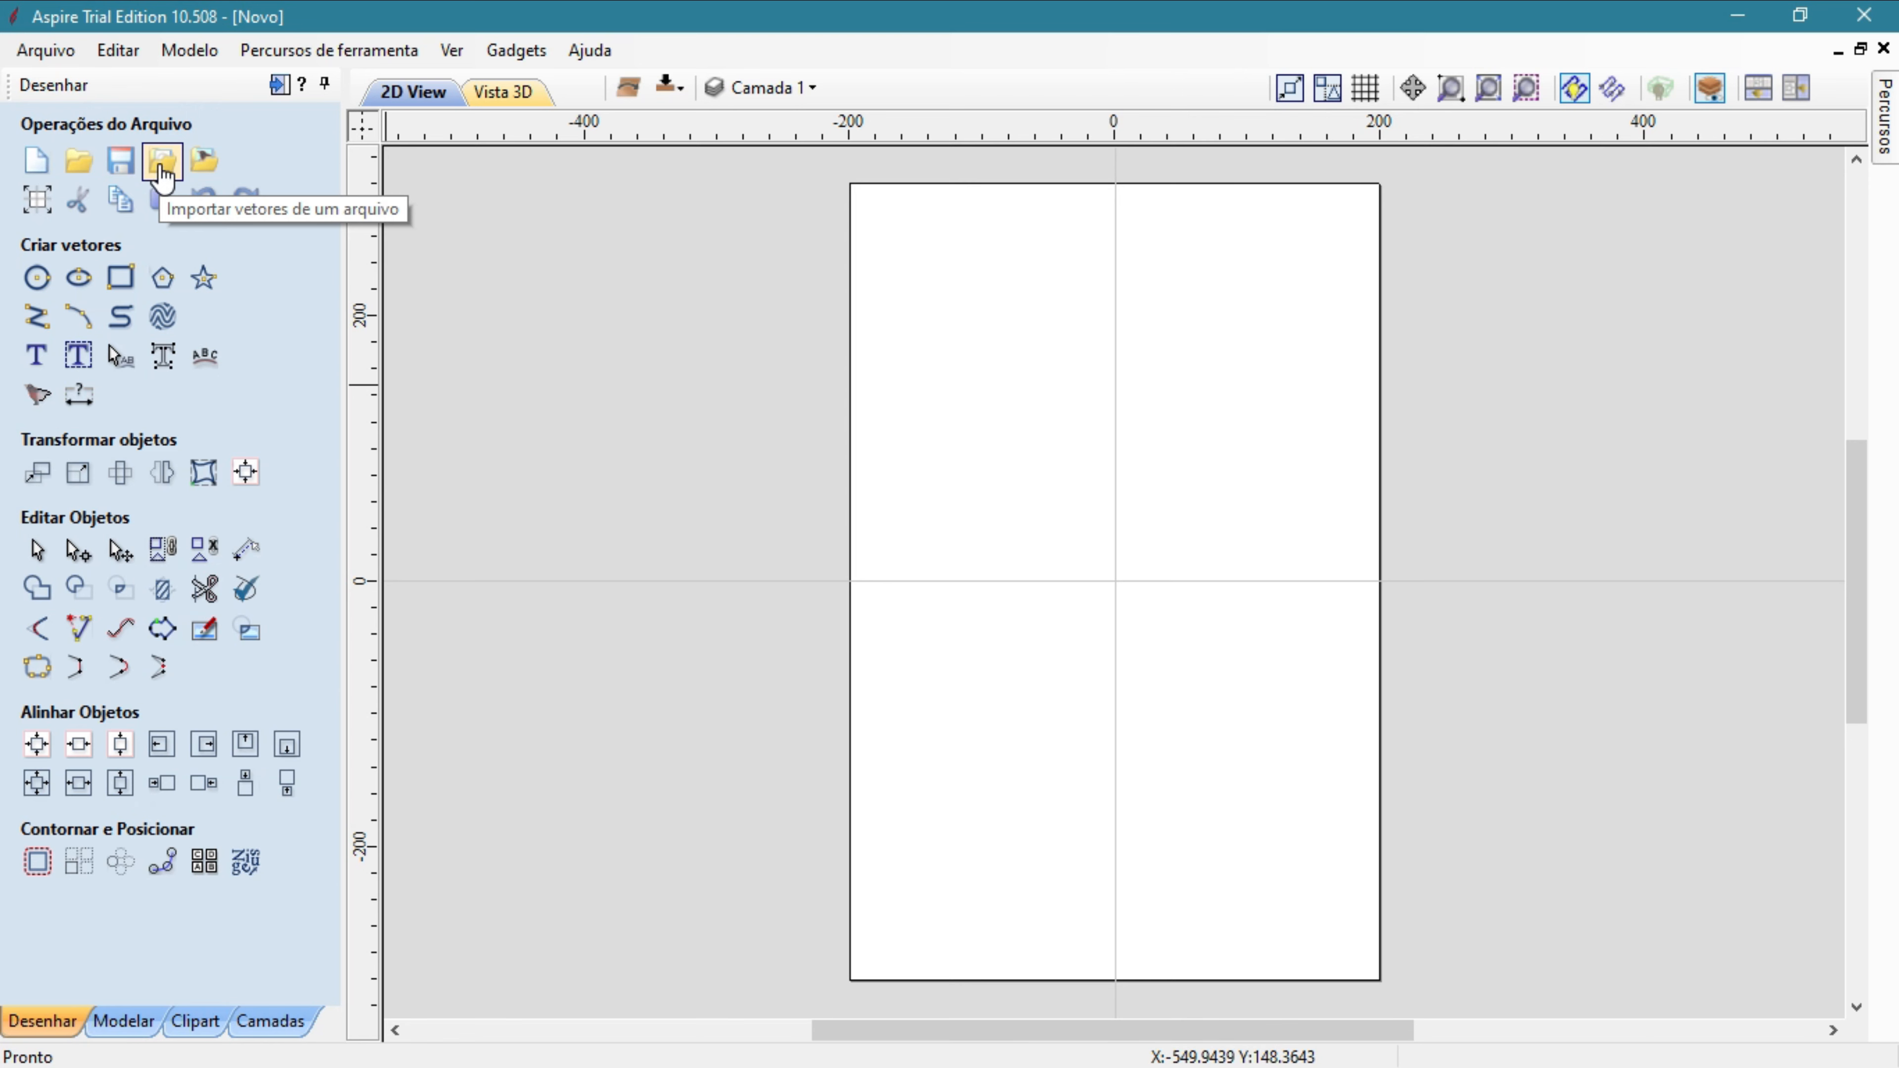
Import the vectors of the bass body's front side into the empty job and deselect them.
left_click(164, 175)
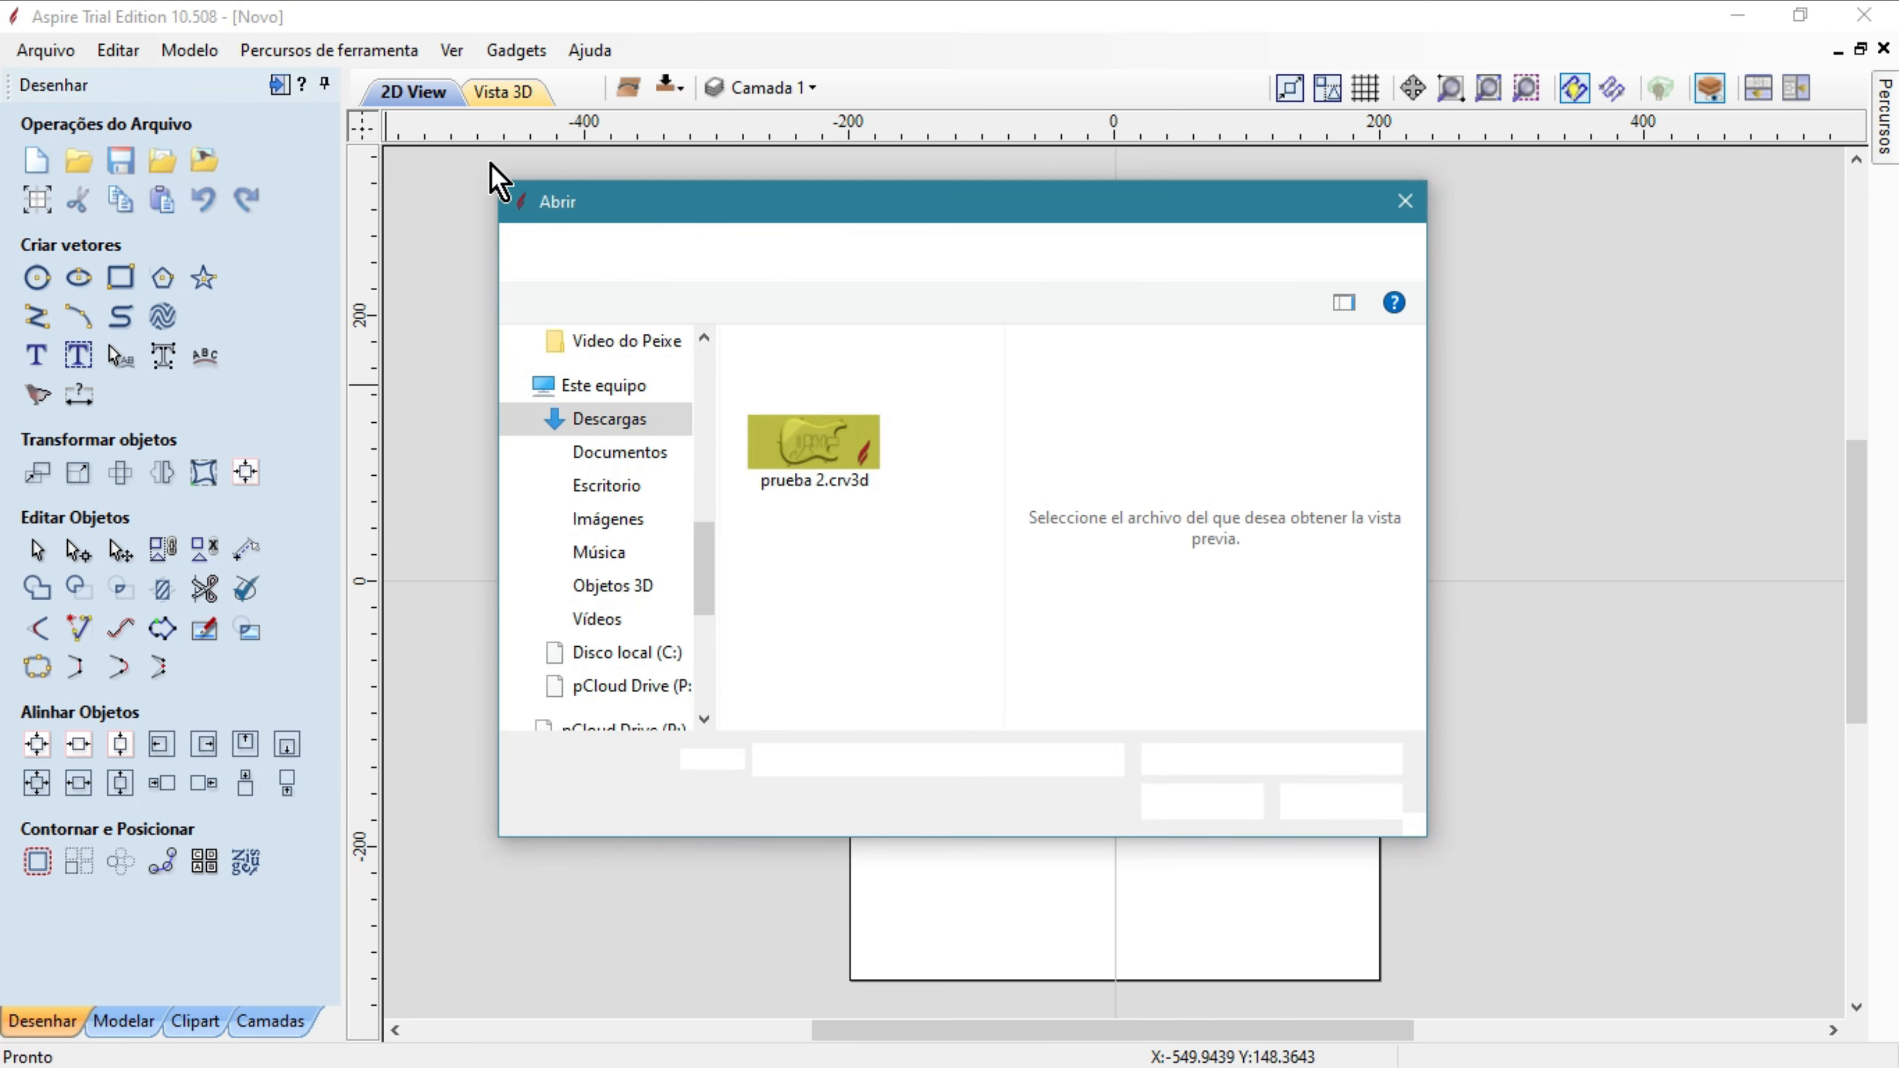
double_click(822, 344)
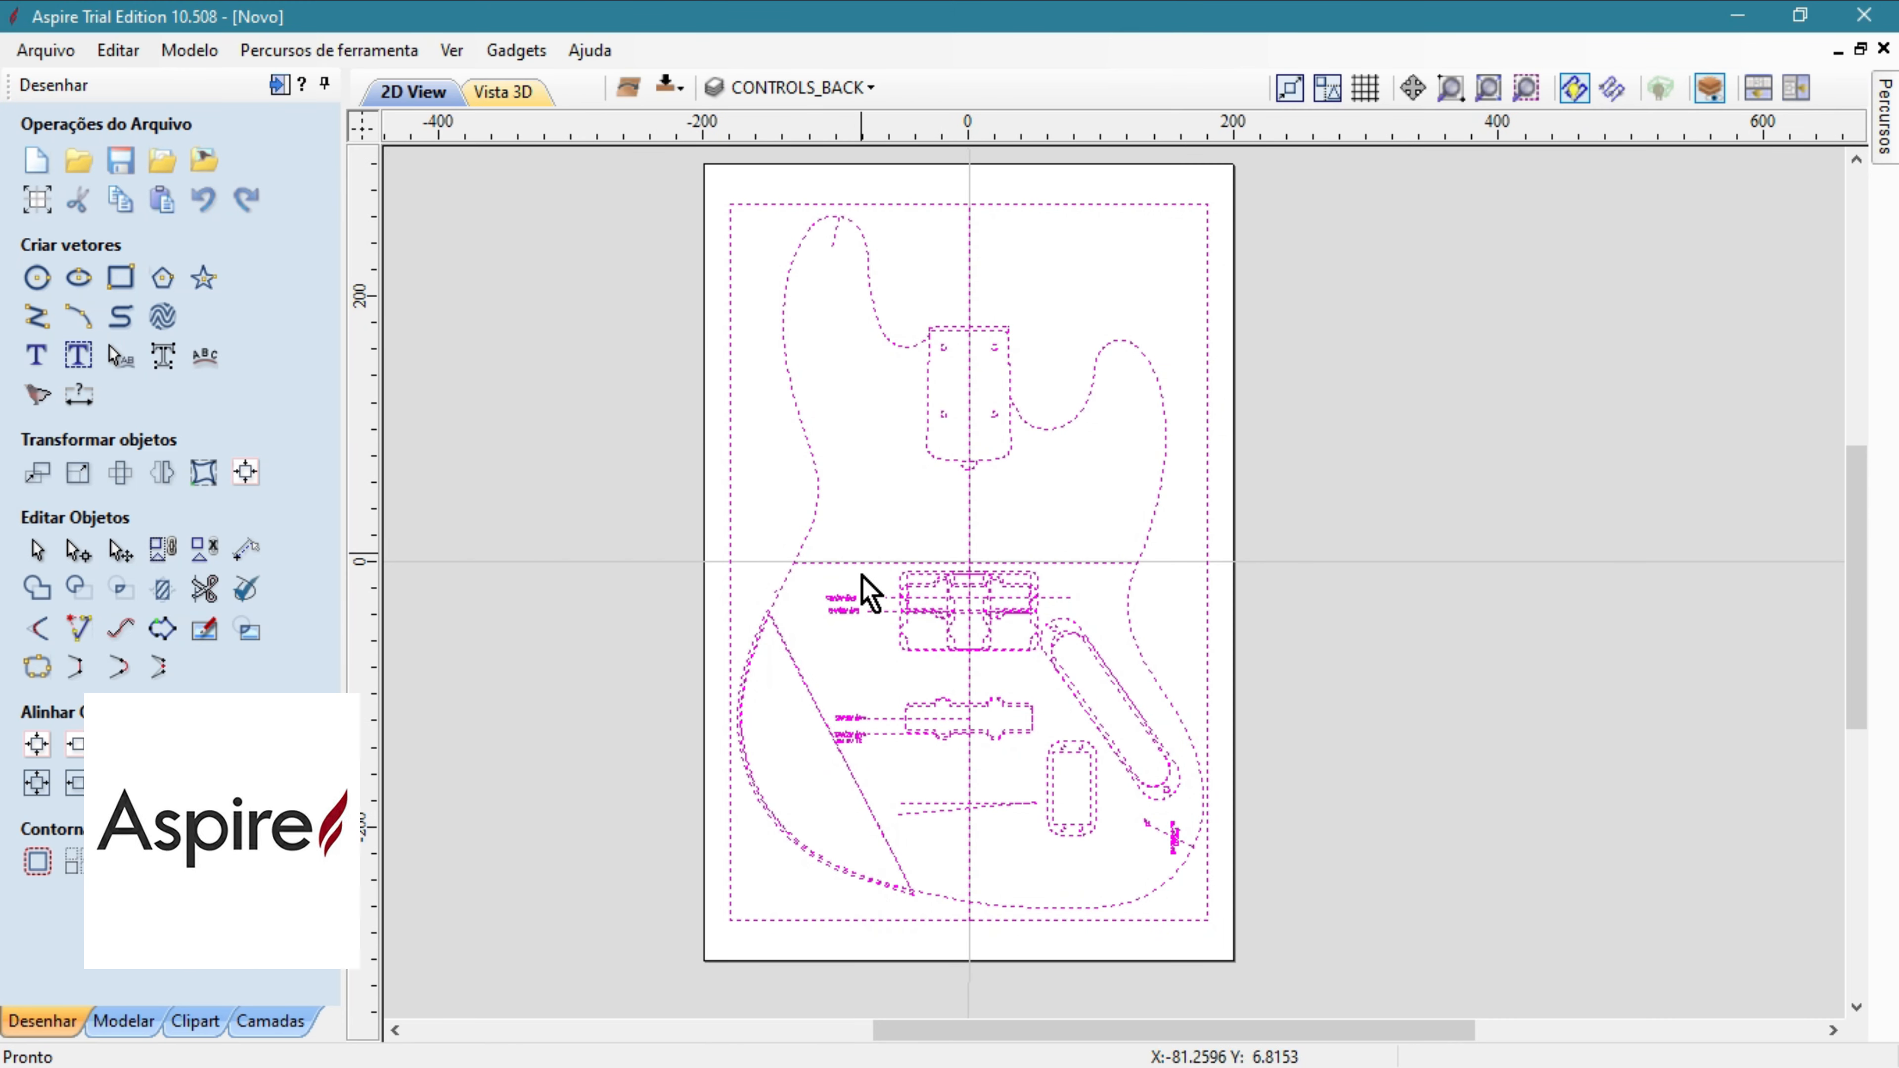
left_click(750, 253)
middle_click_drag(1033, 479, 1006, 500)
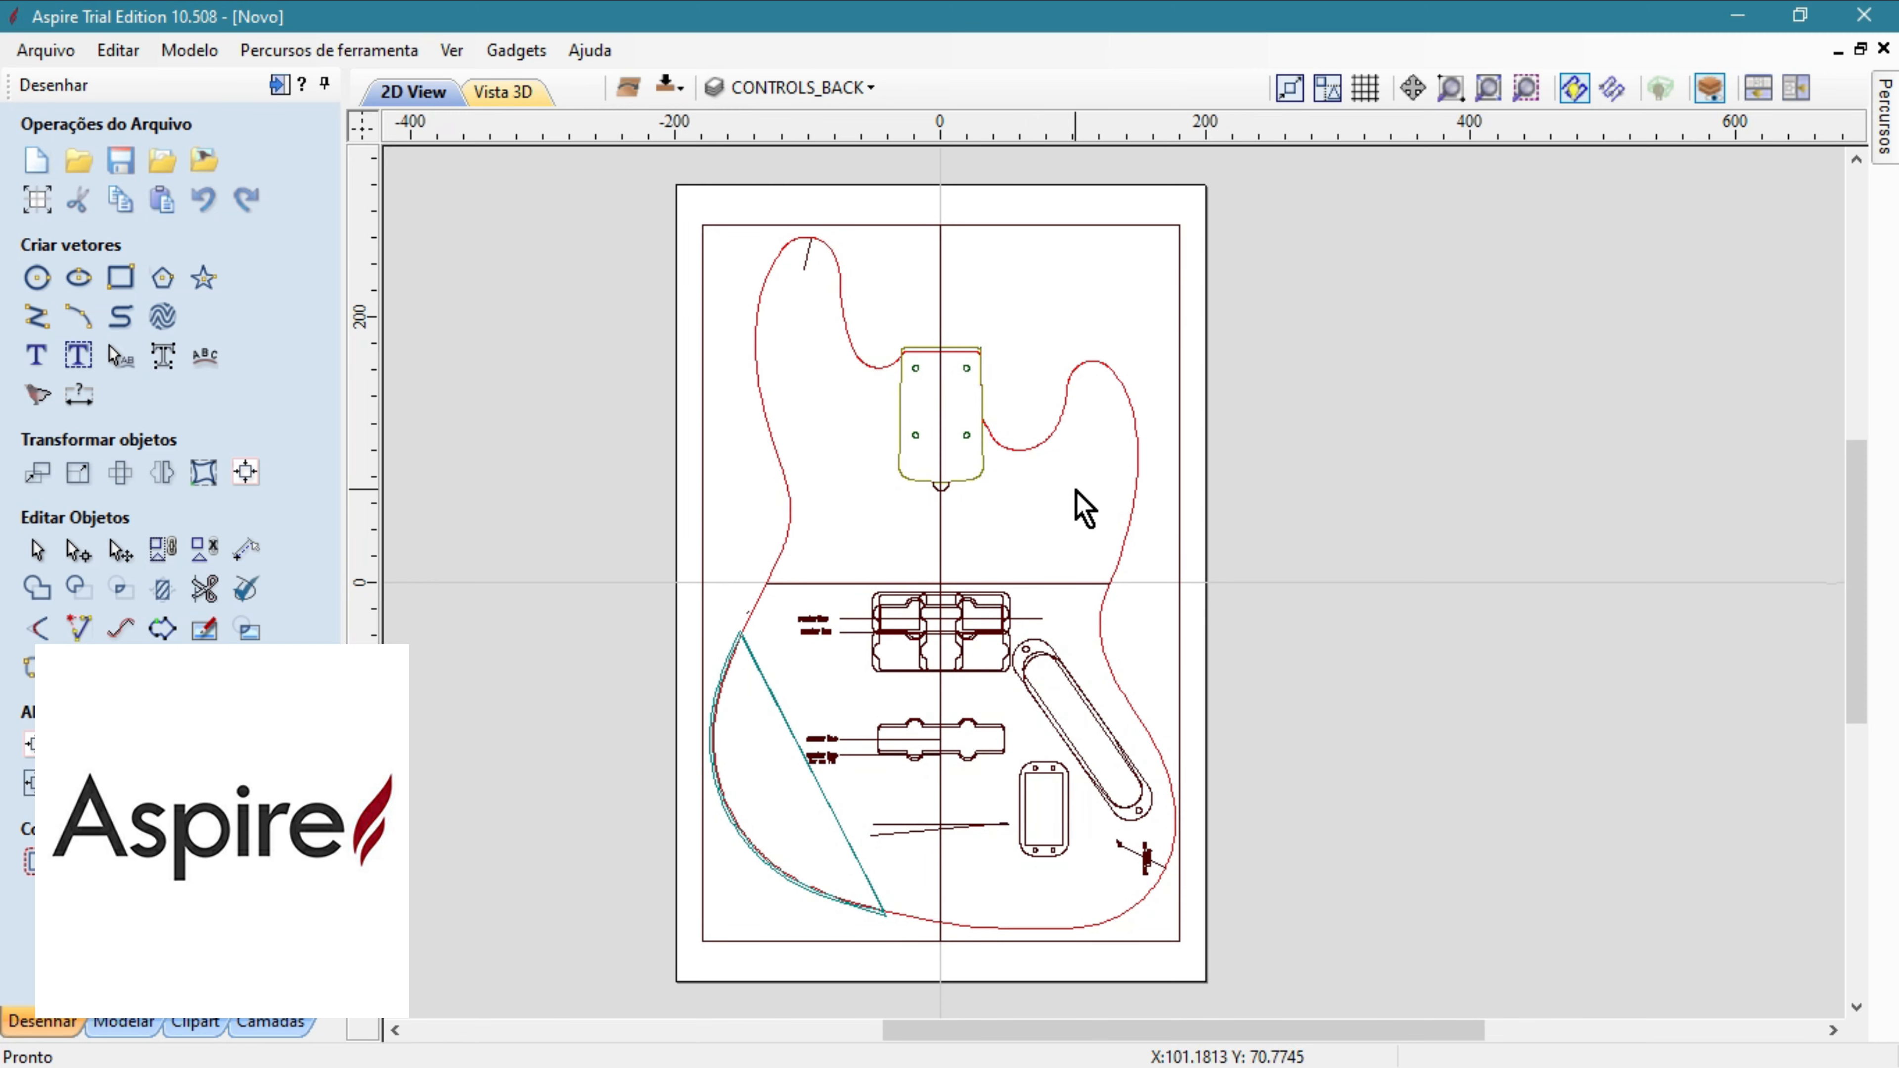
Switch to the bottom side of the job and import the vectors from 02-Body_Back.dxf.
left_click(667, 103)
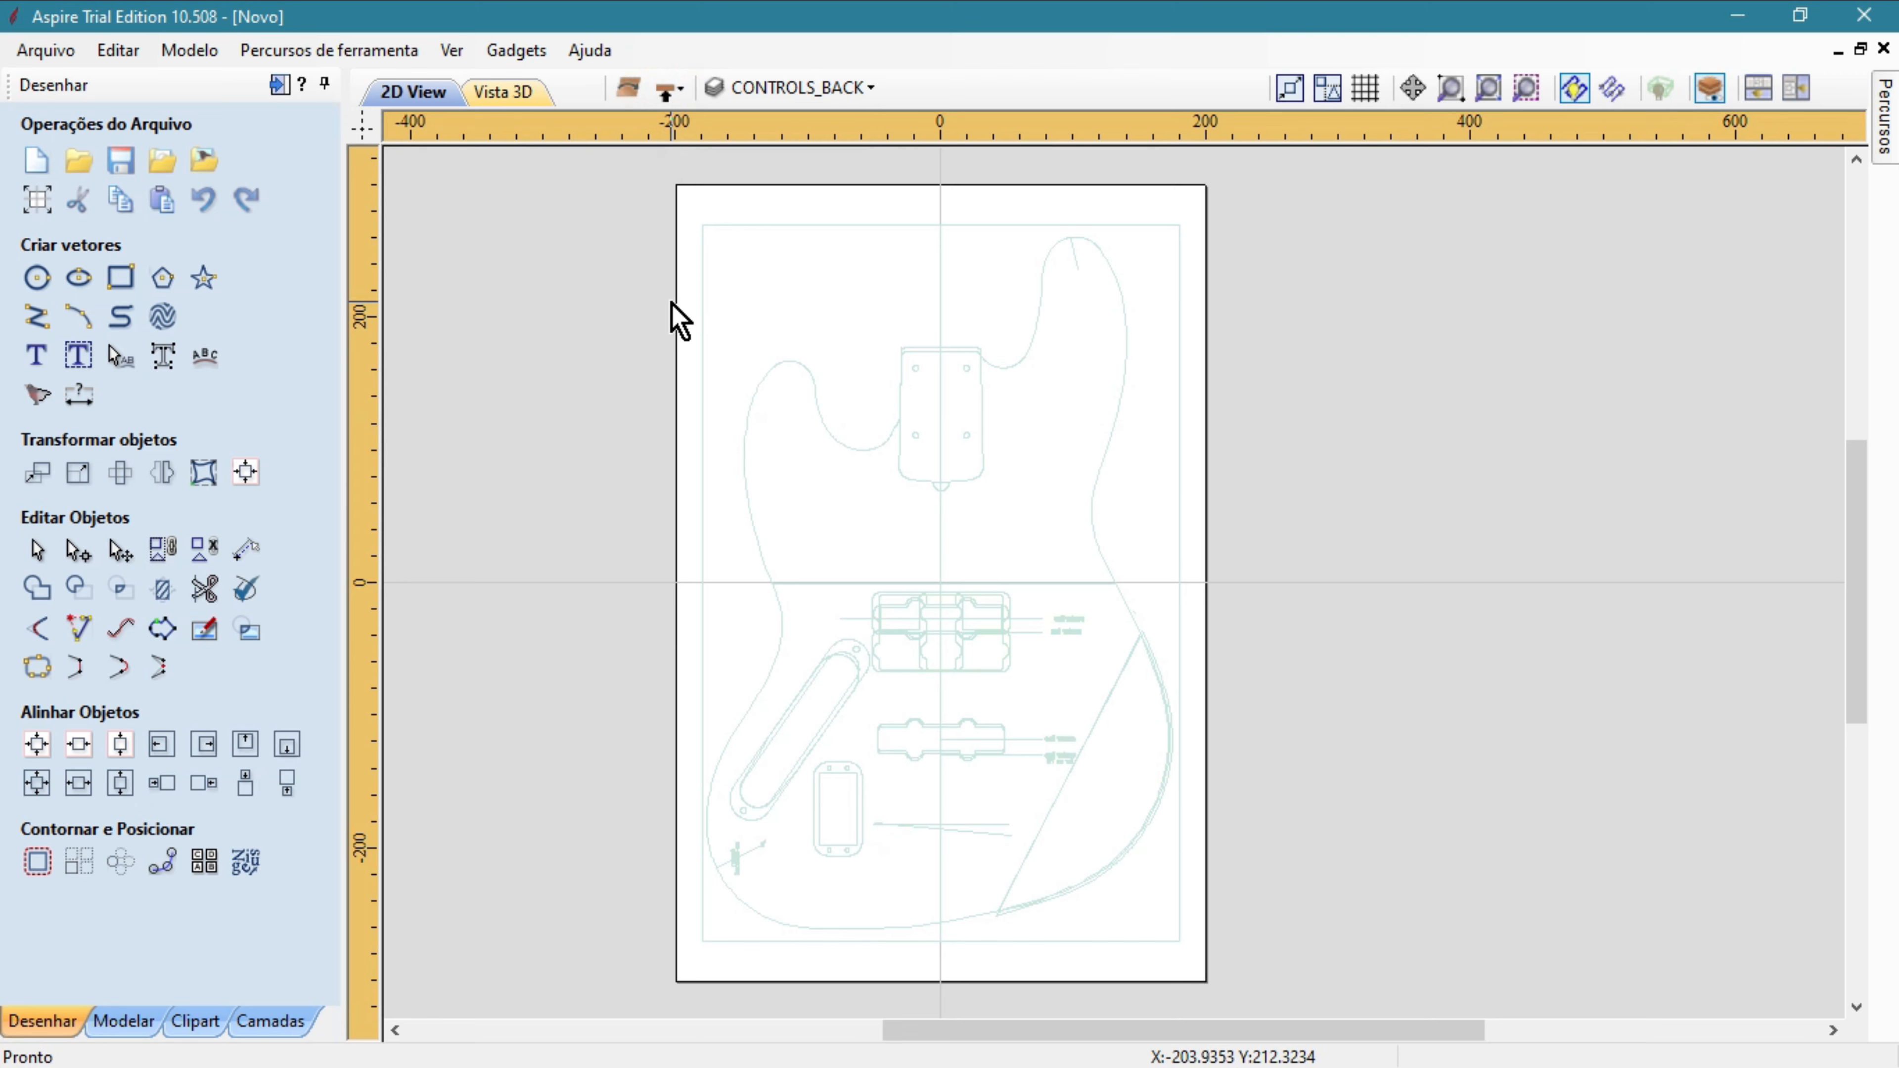
left_click(665, 91)
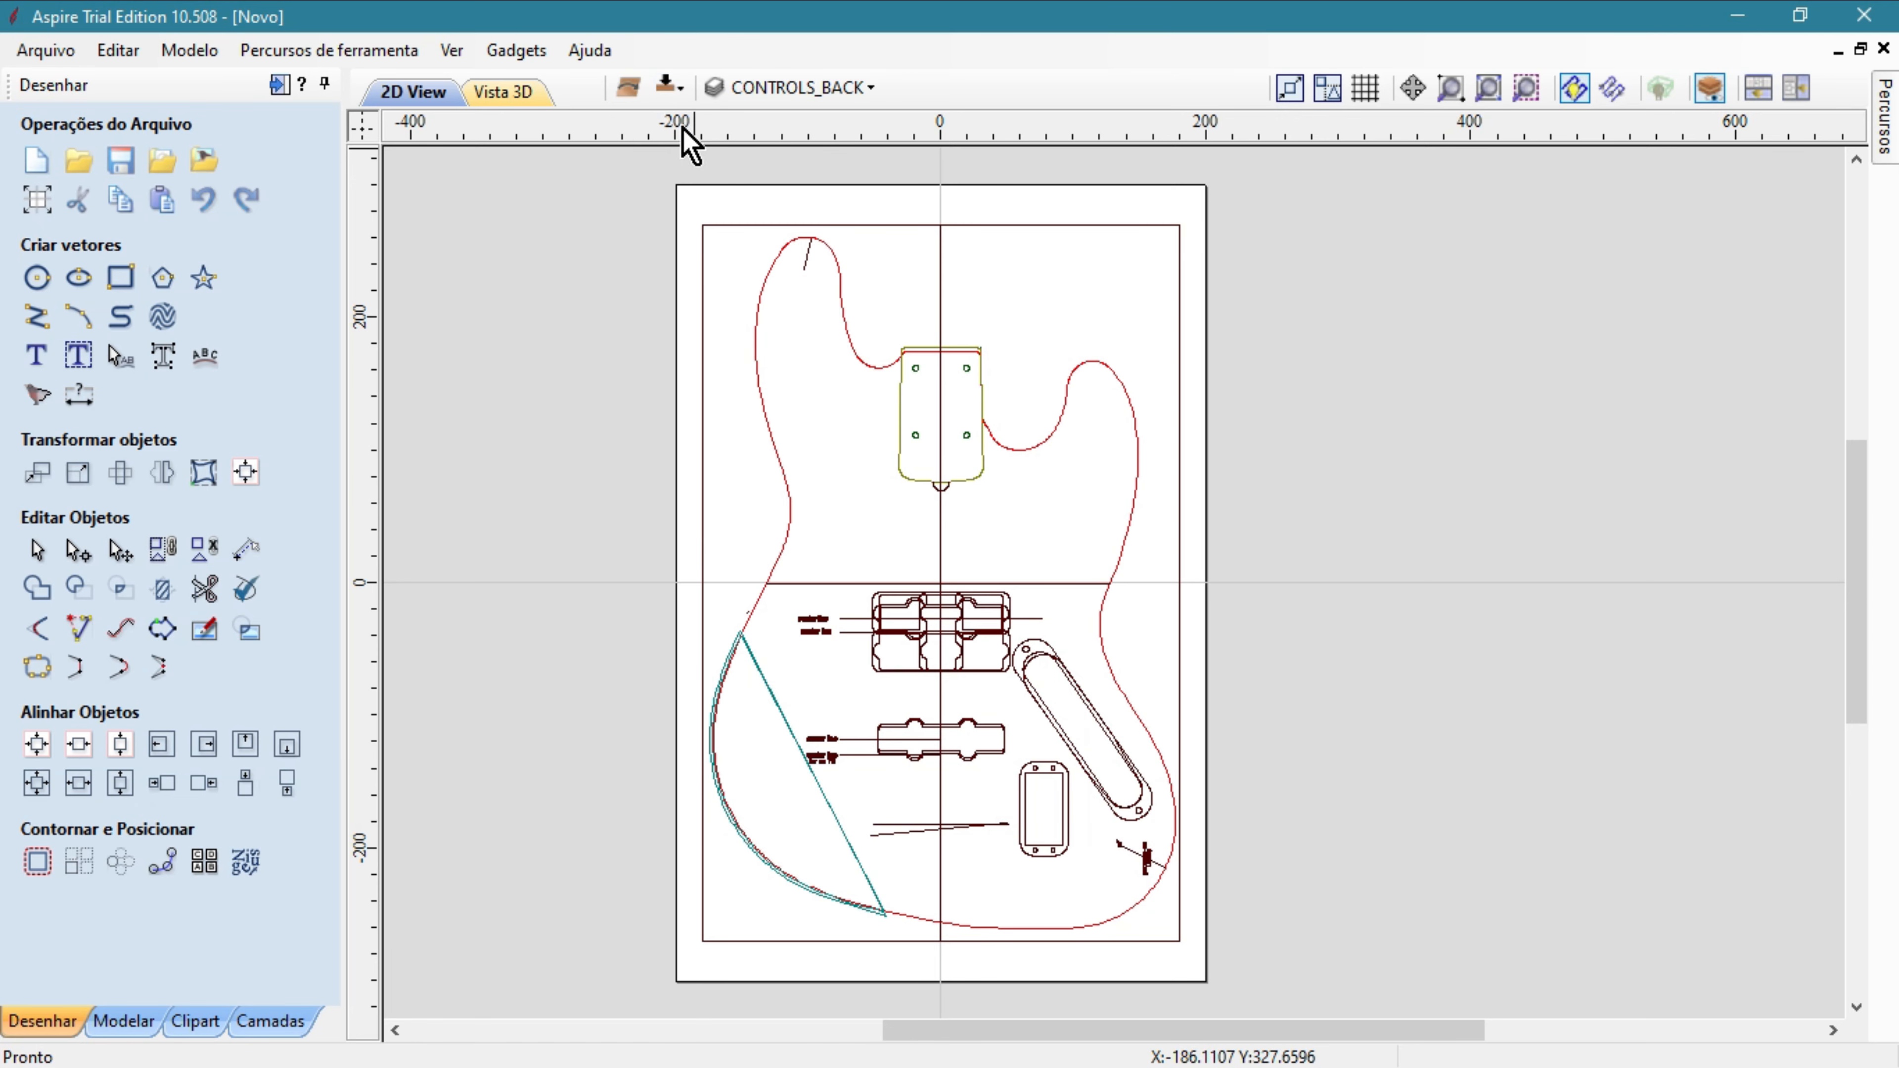
left_click(668, 90)
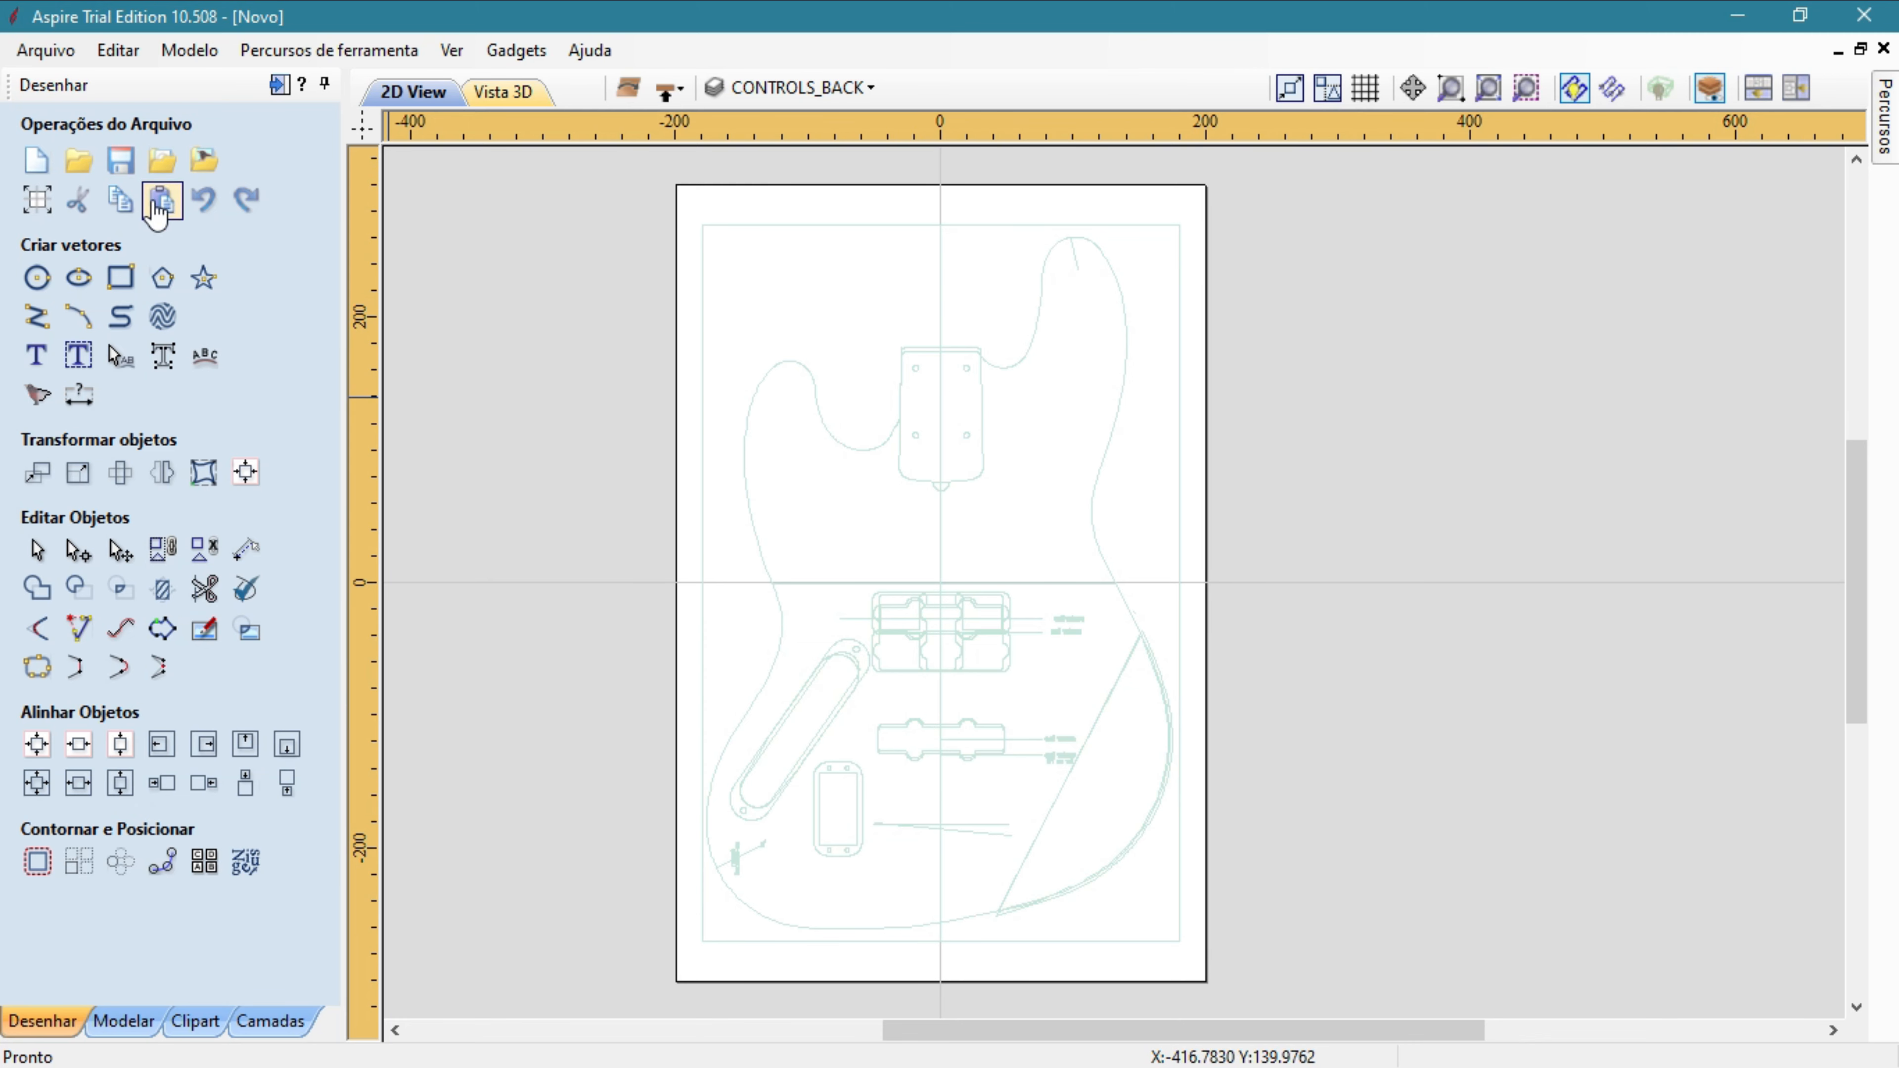
left_click(161, 172)
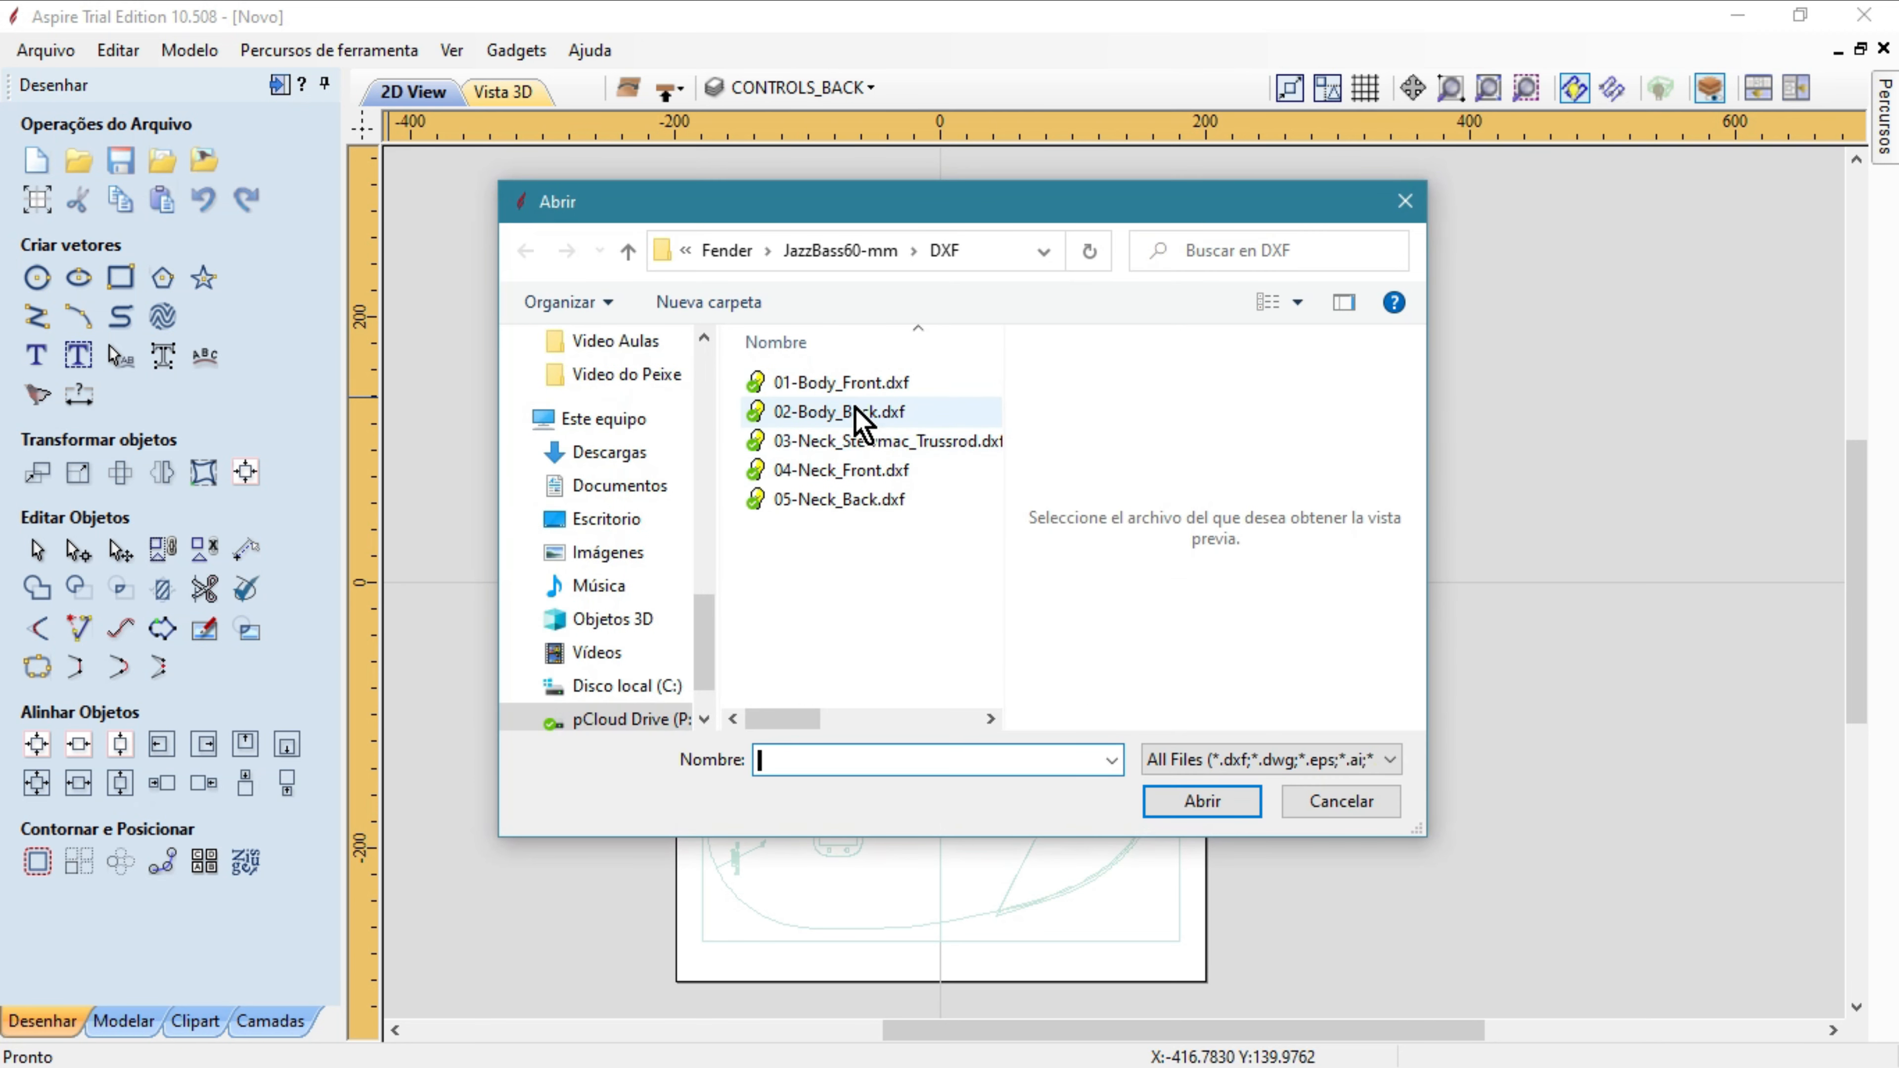
left_click(863, 412)
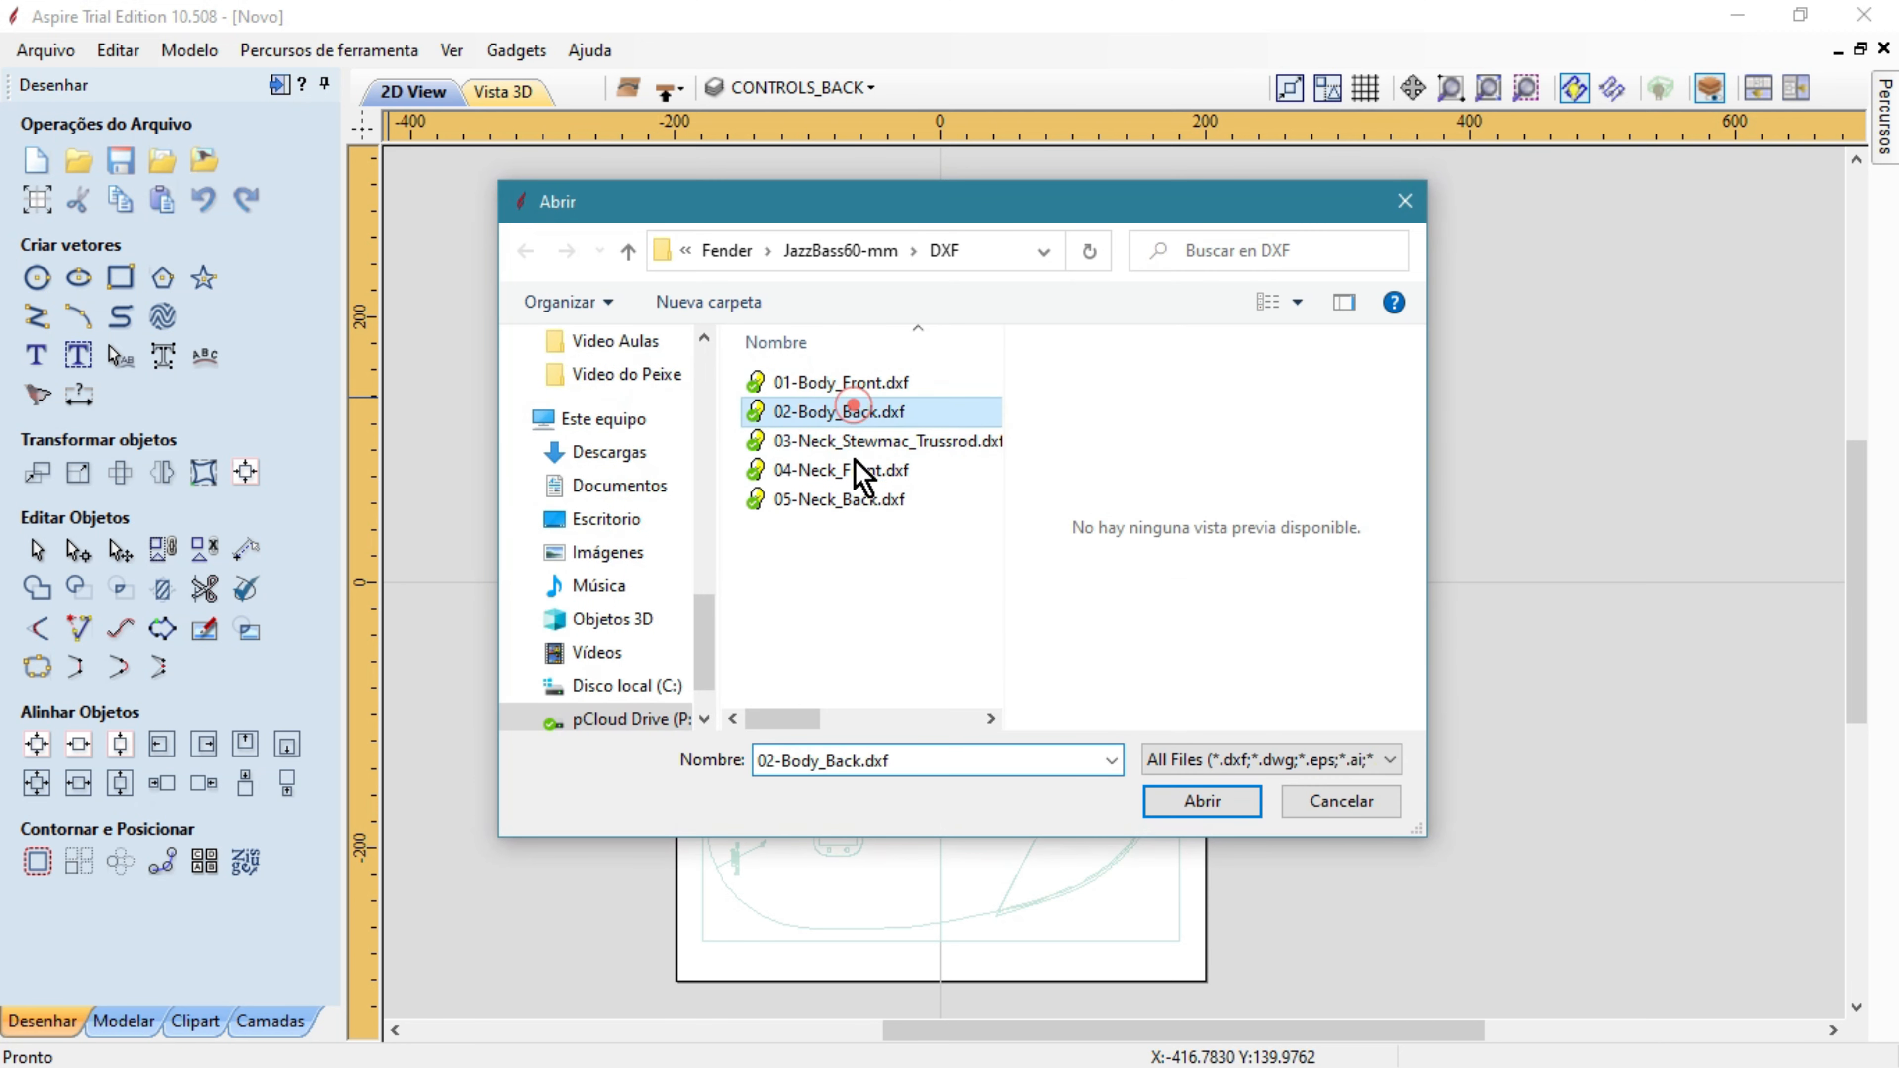
left_click(1201, 801)
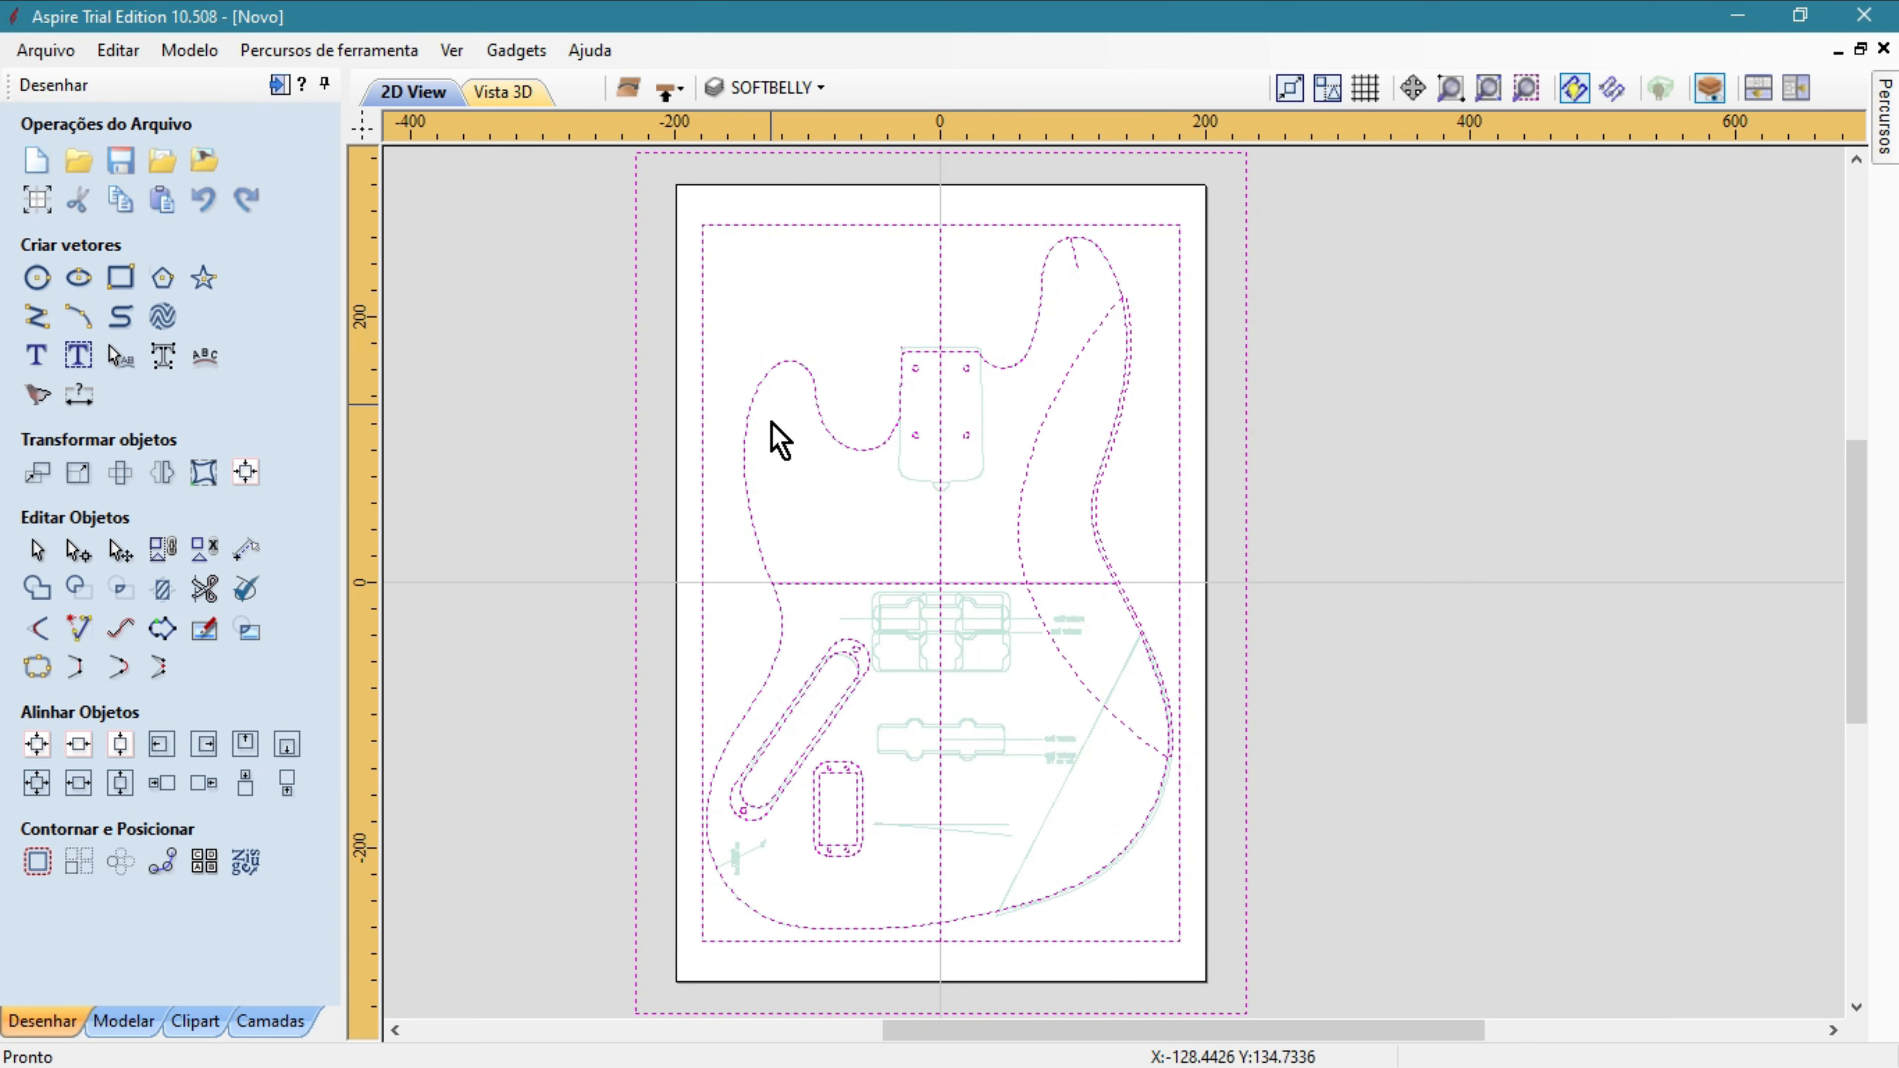
Show the list of layers and switch the job back to the top side with the front body vectors.
scroll(1127, 284, "up", 2)
scroll(1110, 267, "down", 3)
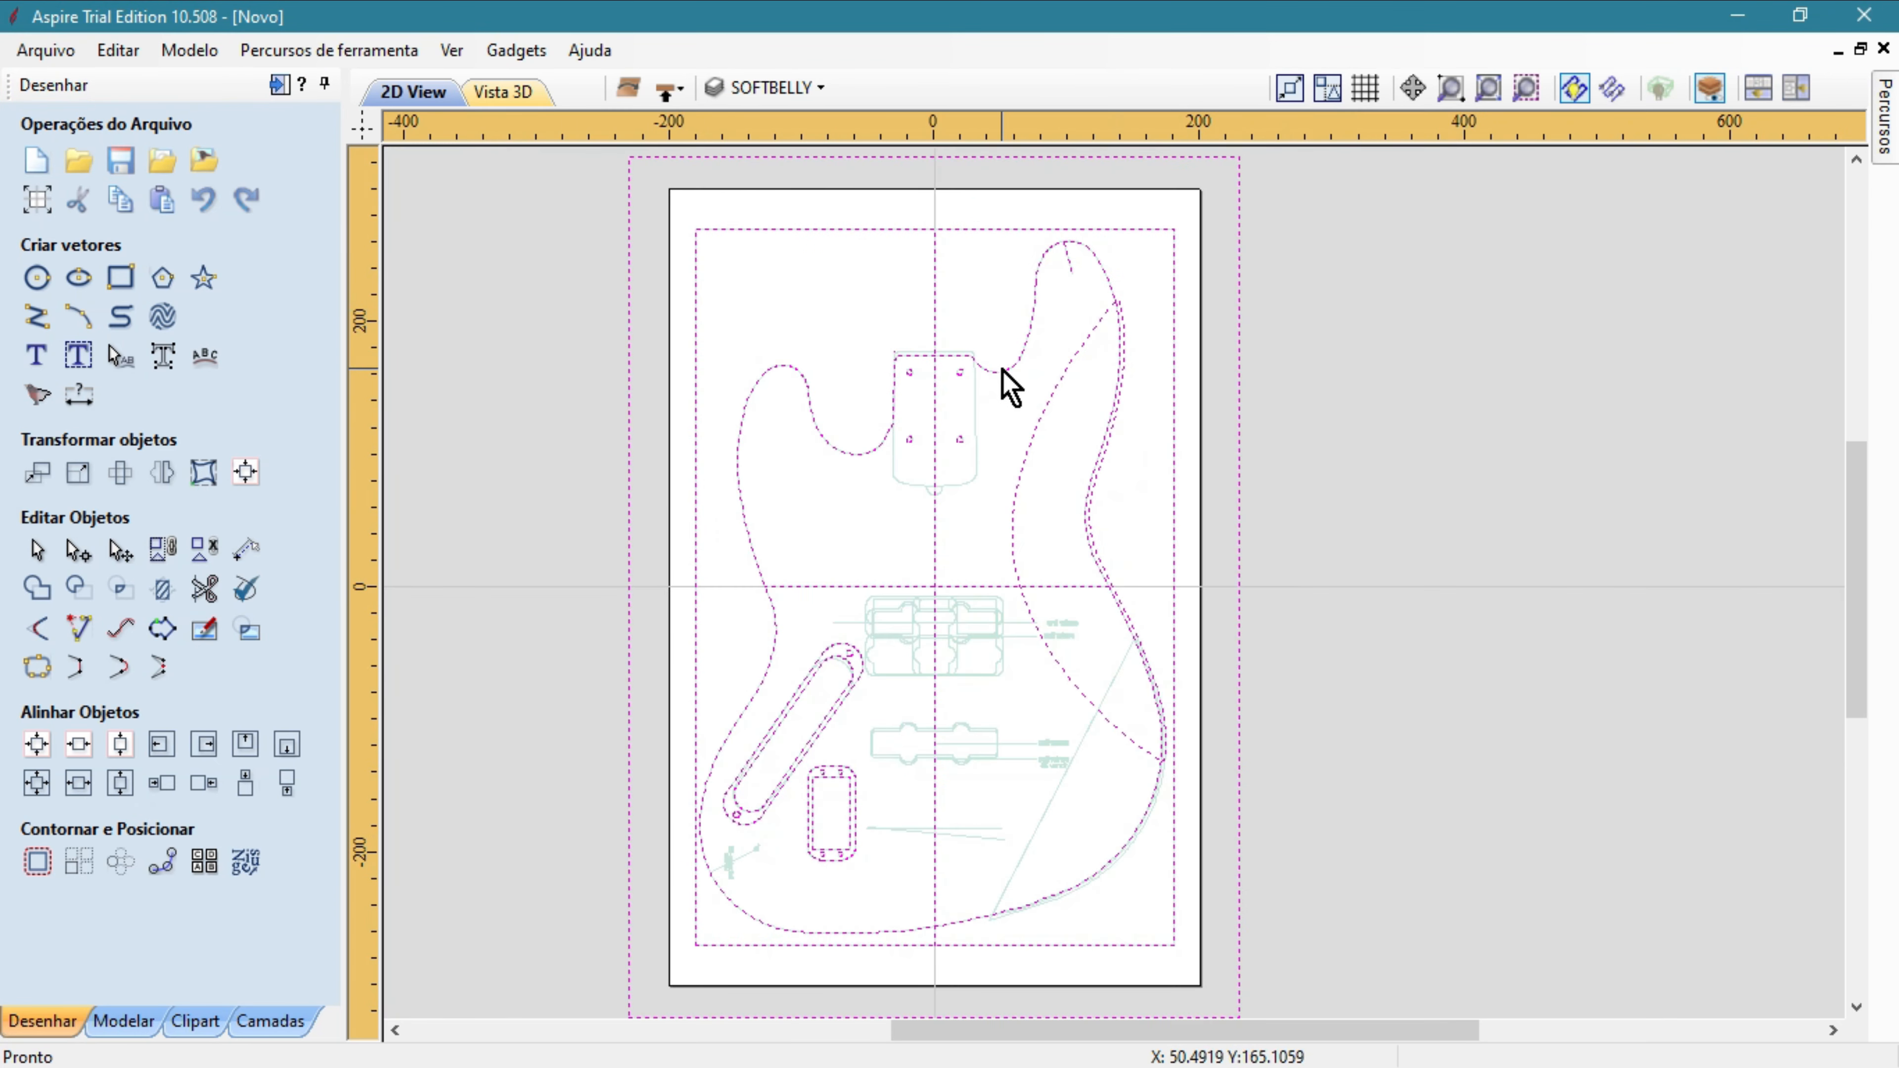
scroll(1005, 382, "up", 1)
middle_click_drag(921, 353, 934, 327)
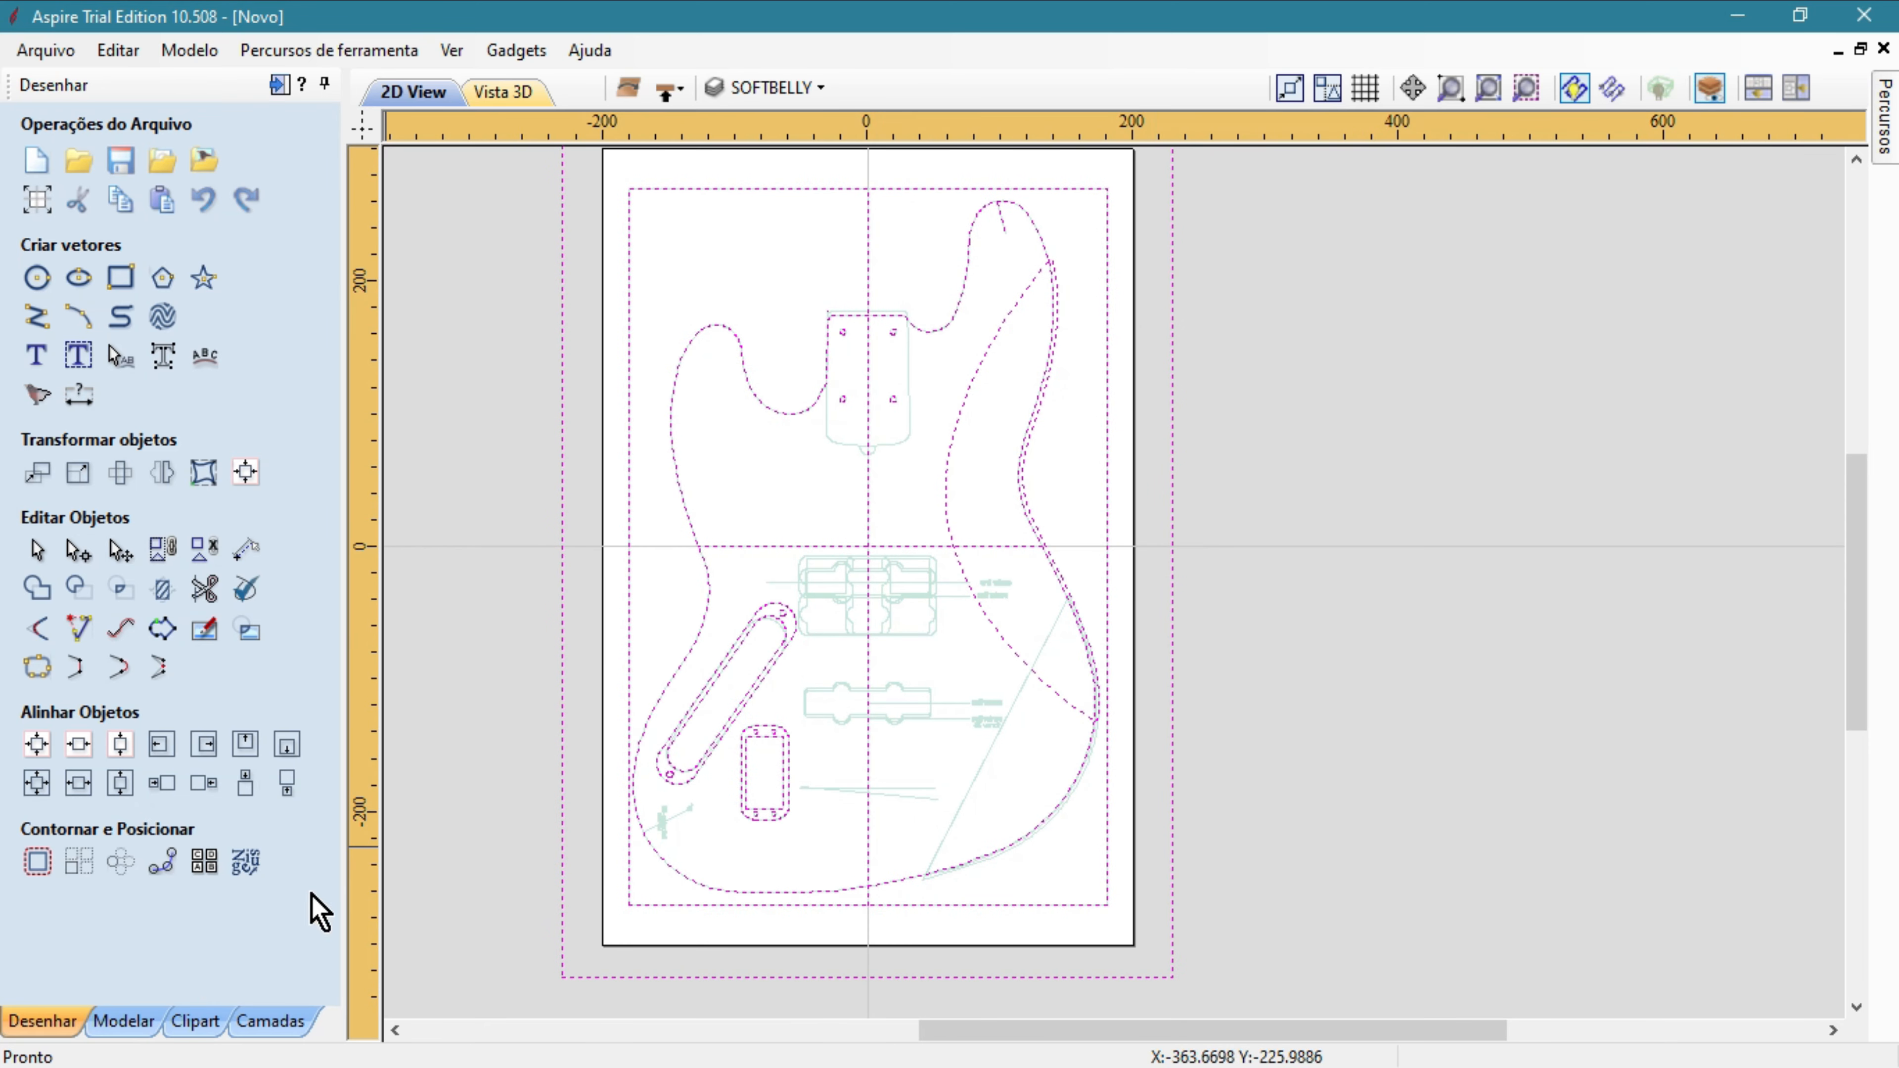
left_click(253, 1022)
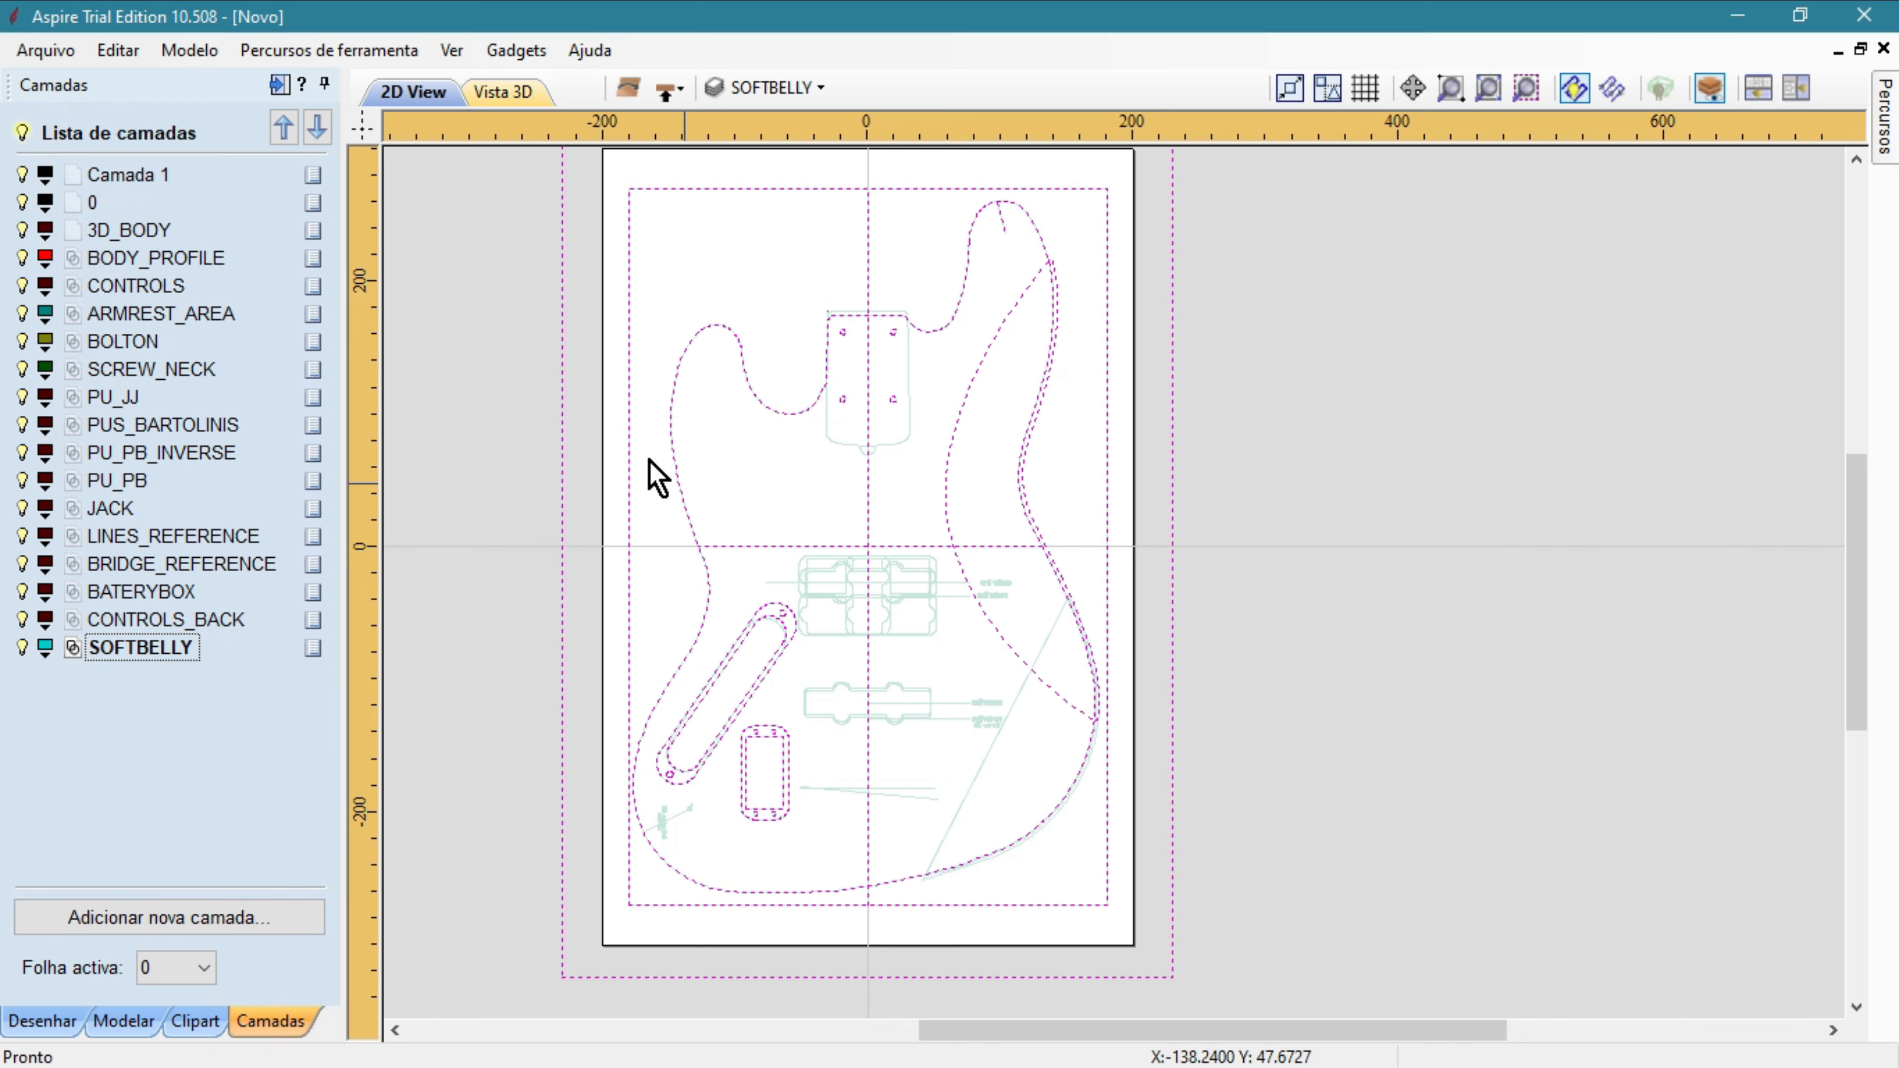
left_click(666, 90)
scroll(728, 378, "down", 1)
middle_click_drag(727, 379, 600, 415)
scroll(711, 476, "up", 1)
scroll(712, 475, "up", 1)
scroll(746, 333, "down", 1)
mouse_move(747, 334)
middle_mouse_down()
mouse_move(668, 379)
mouse_move(712, 345)
middle_mouse_up()
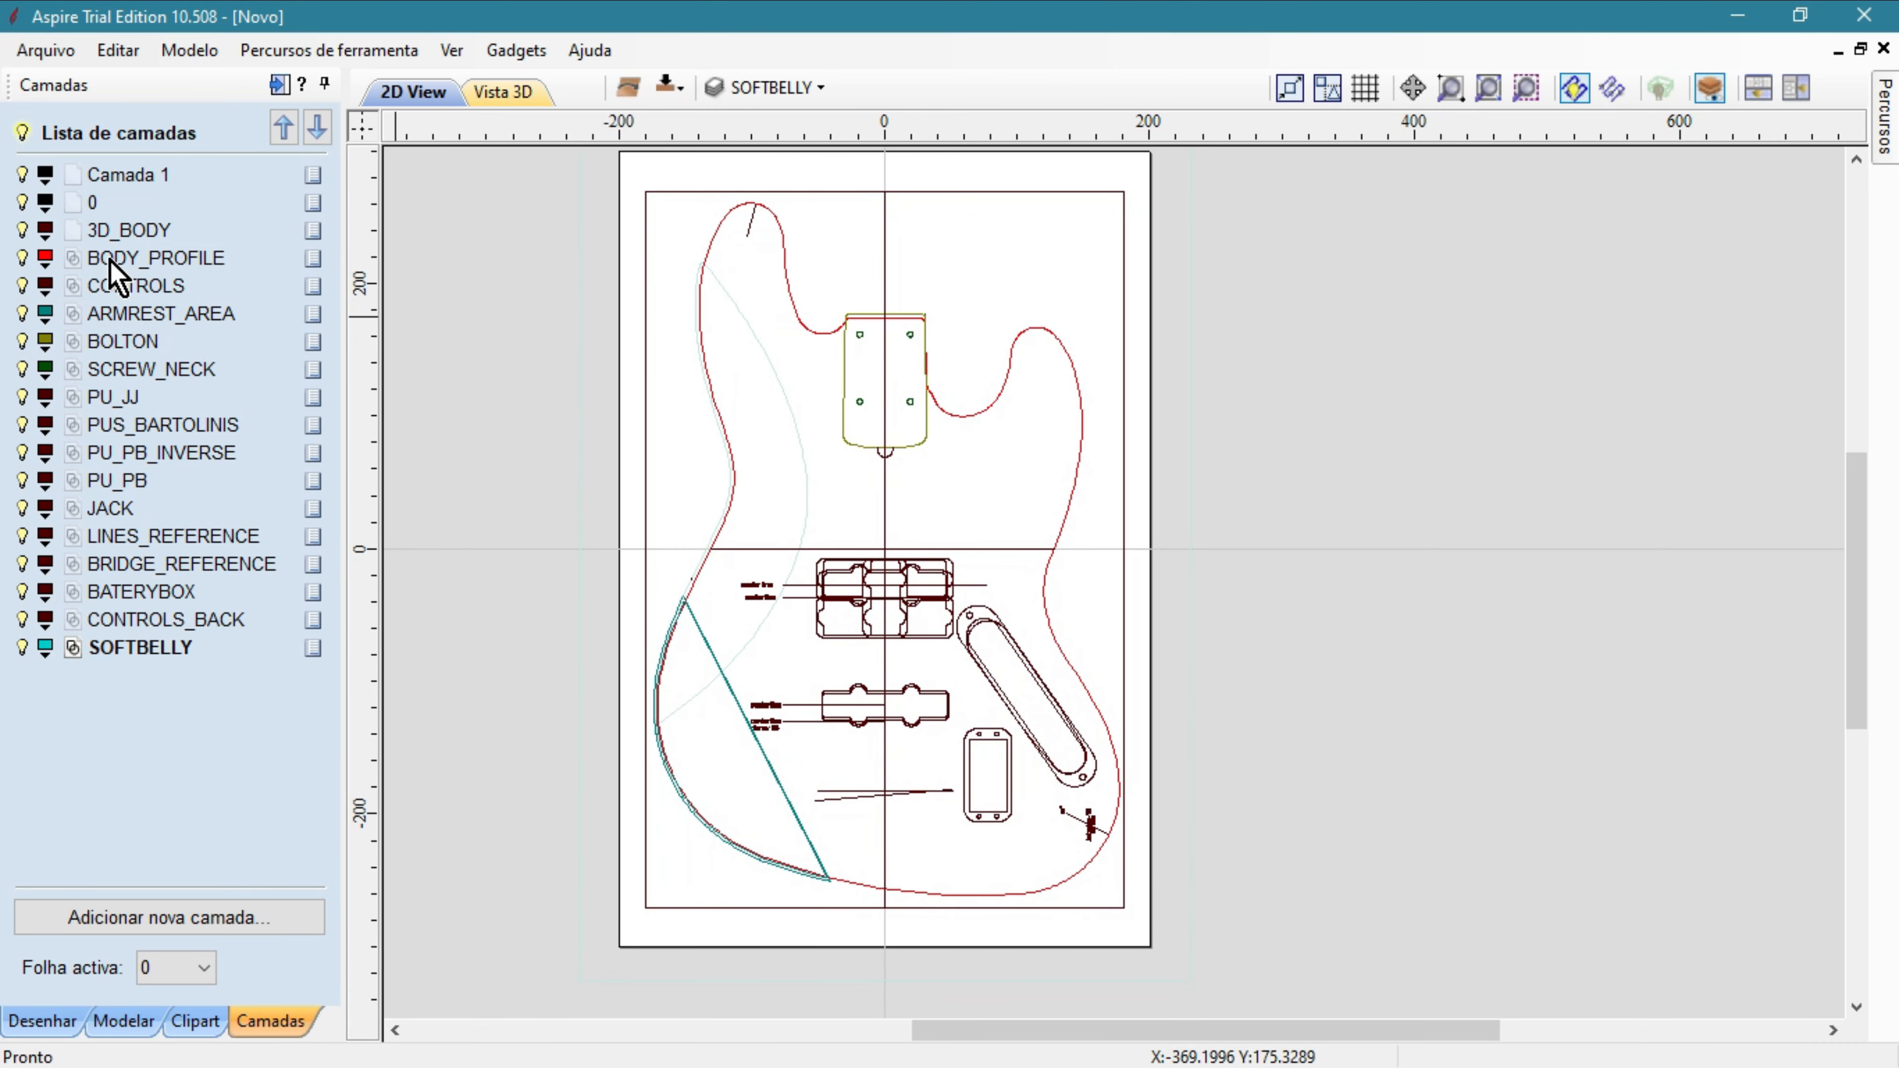
Hide the pickup layers PUS_BARTOLINIS, PU_PB_INVERSE and PU_PB, and make PU_JJ the active layer.
left_click(149, 262)
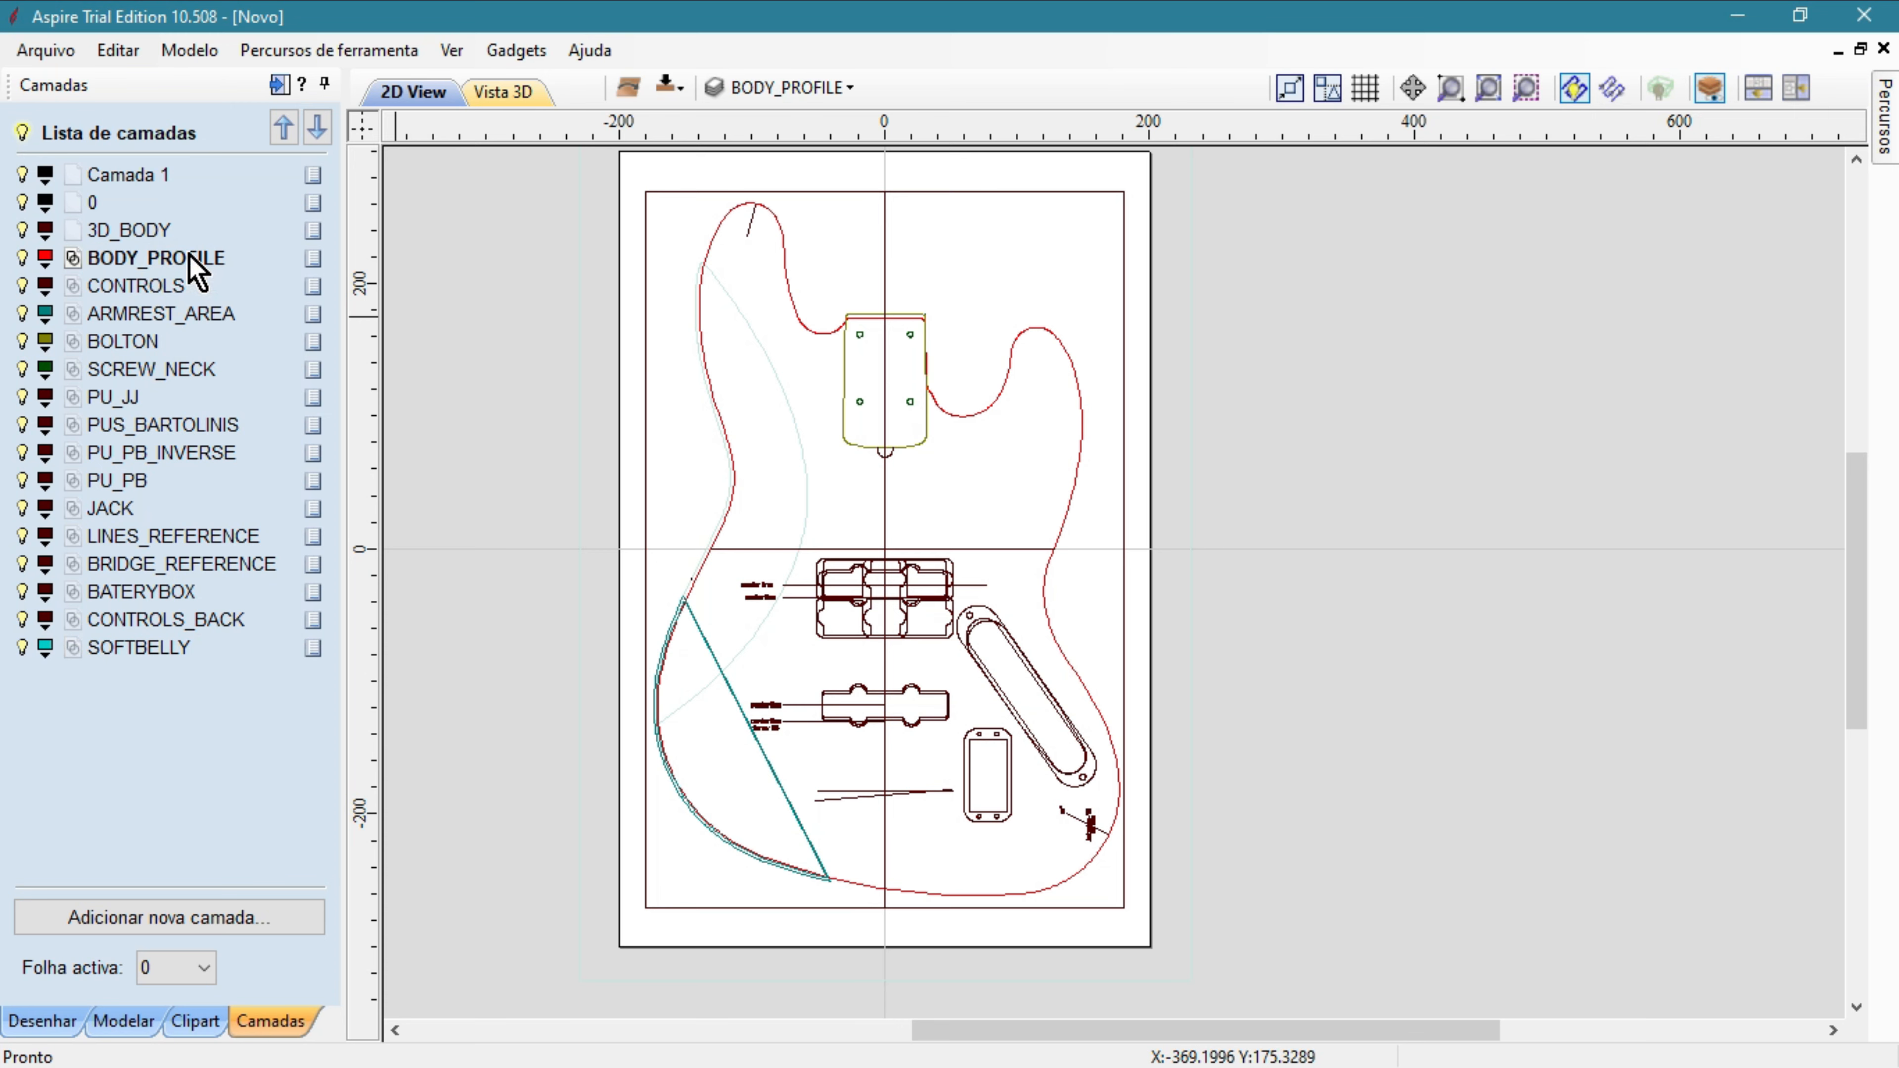
double_click(191, 254)
left_click(126, 290)
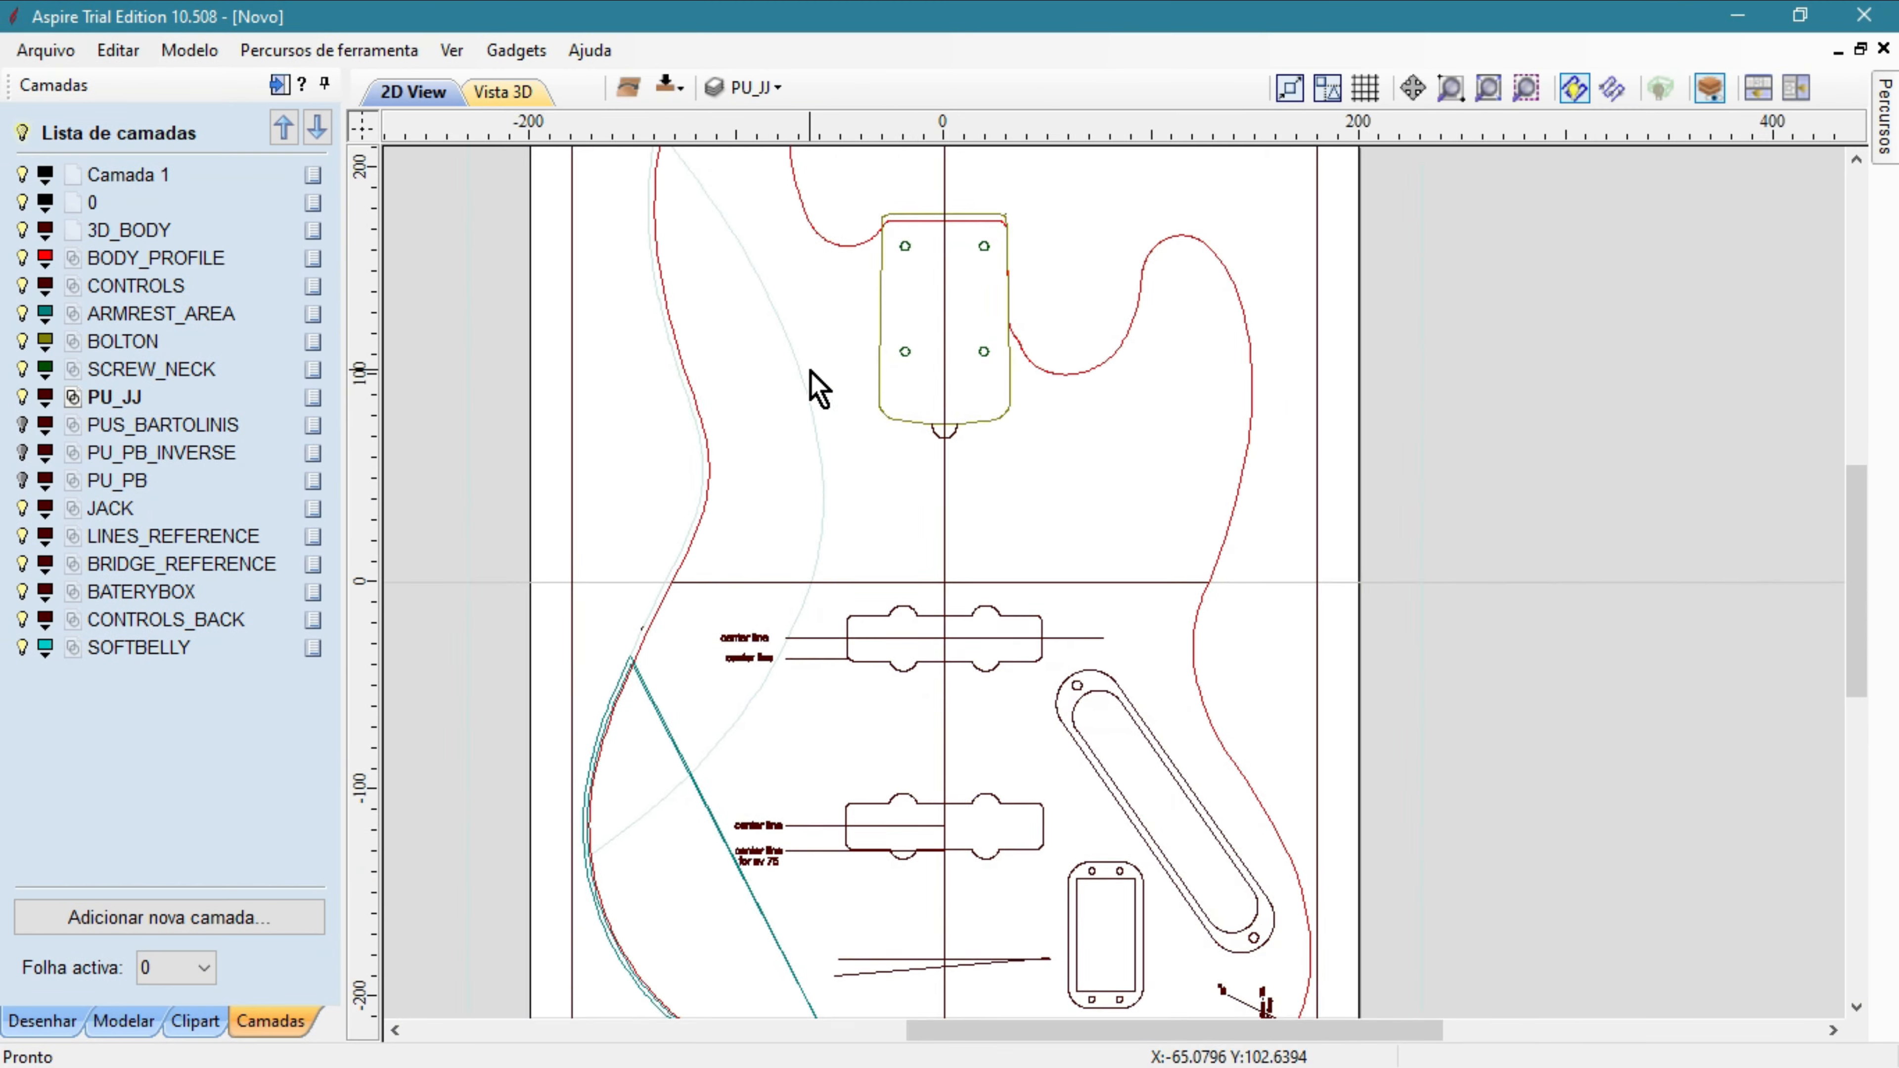
scroll(818, 389, "down", 3)
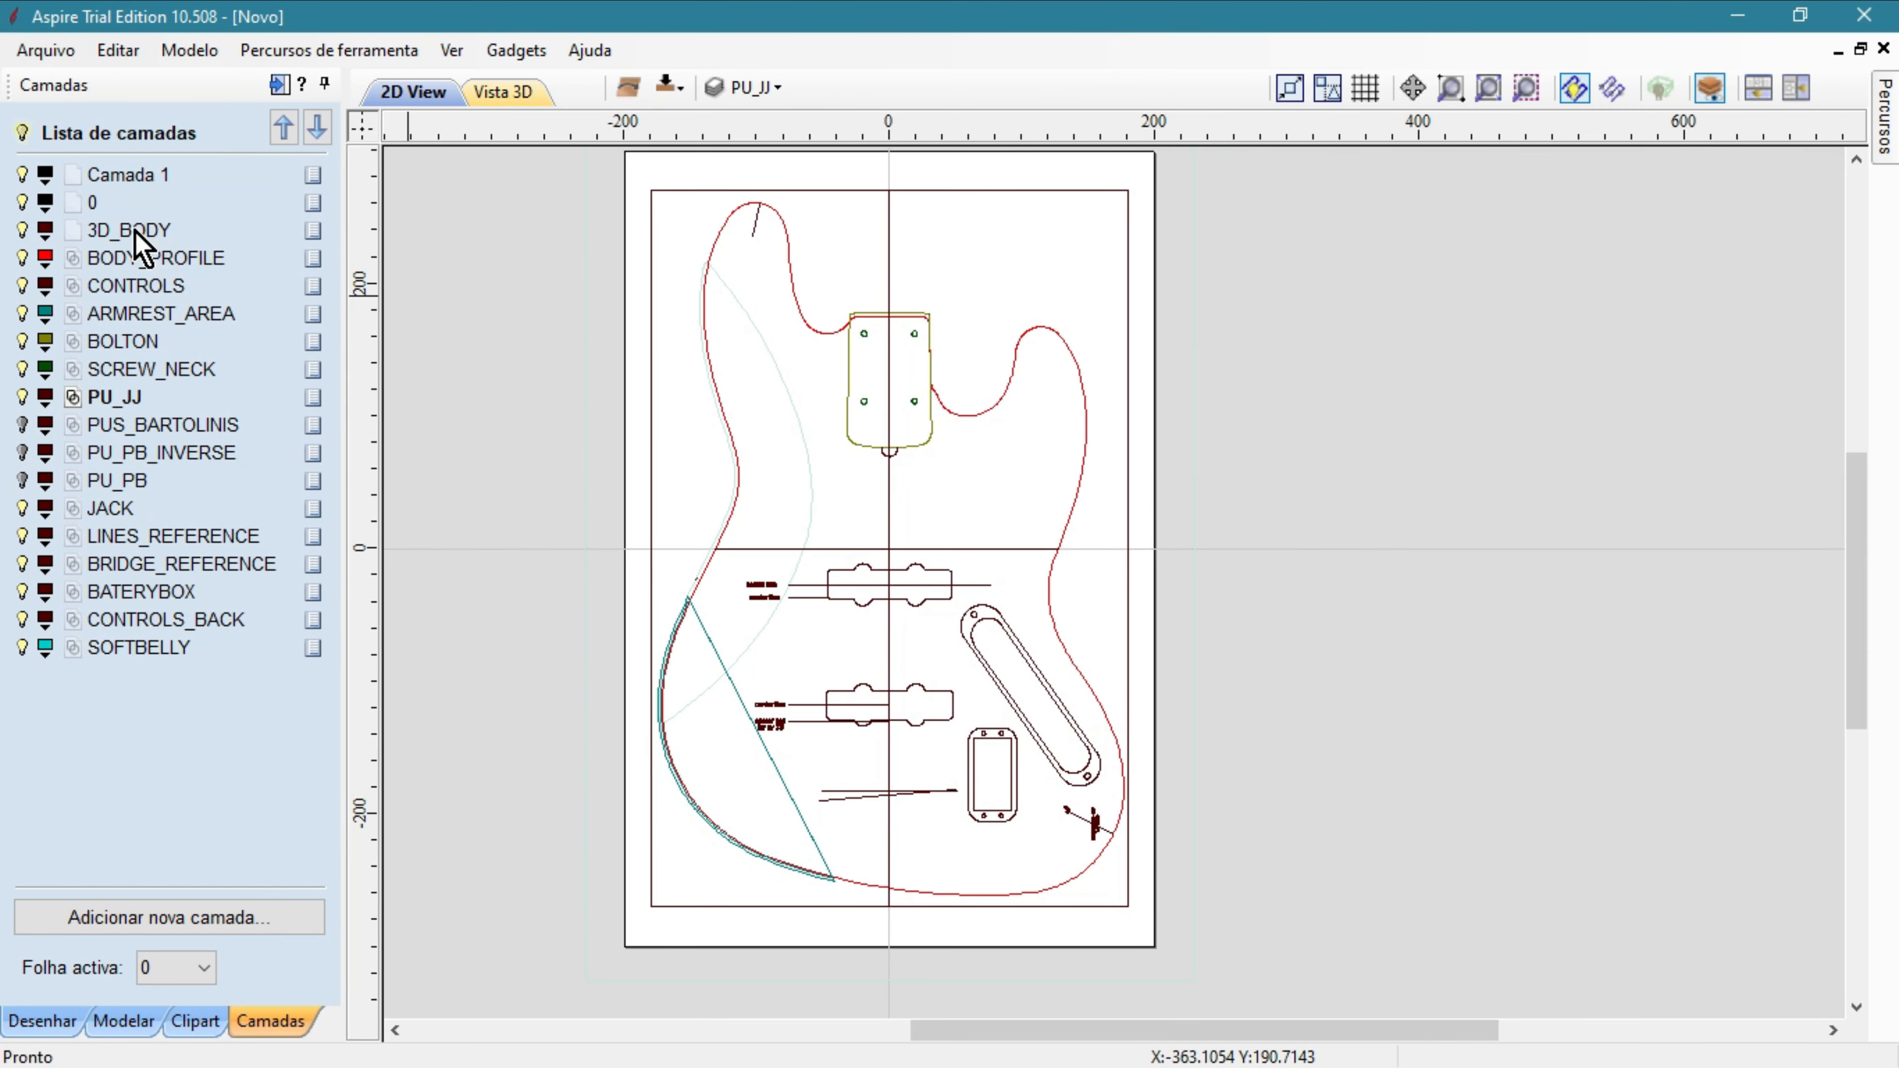
Delete the empty layers 0 and Camada 1 from the layer list.
right_click(316, 207)
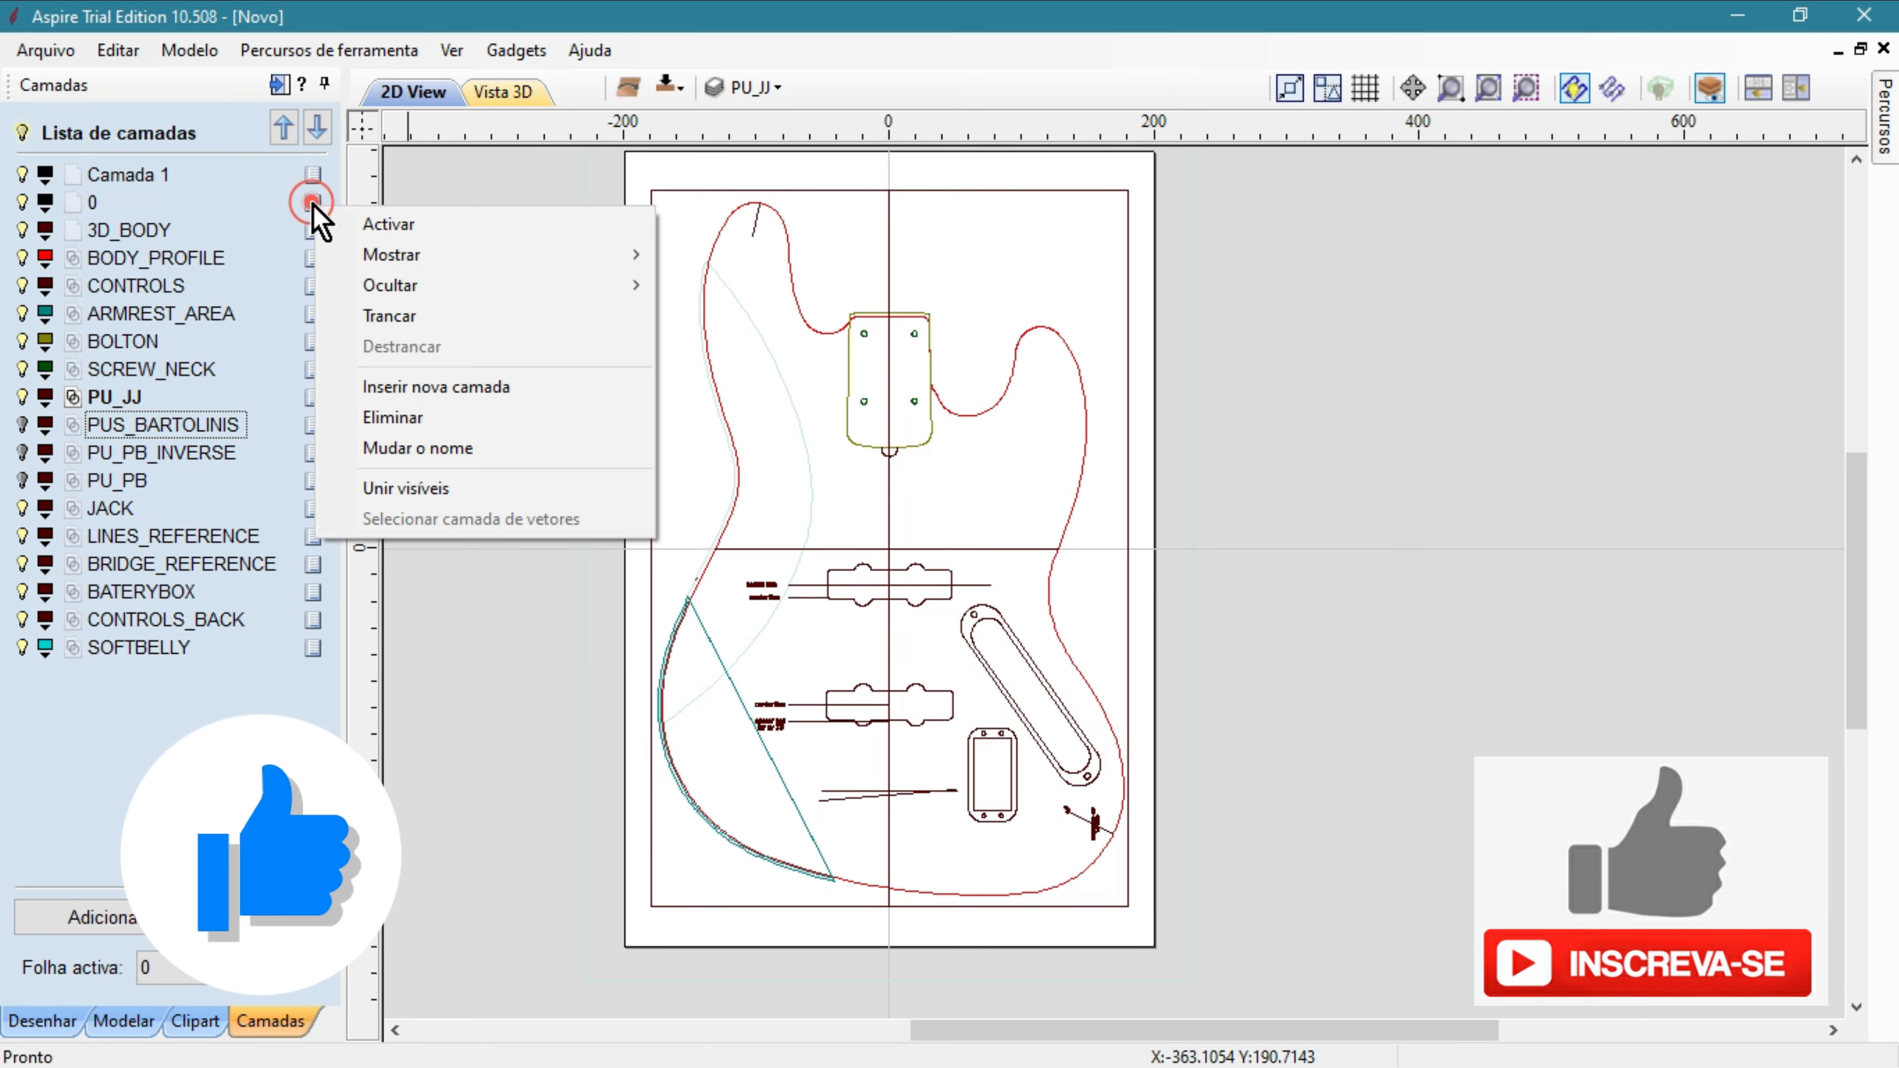
left_click(423, 420)
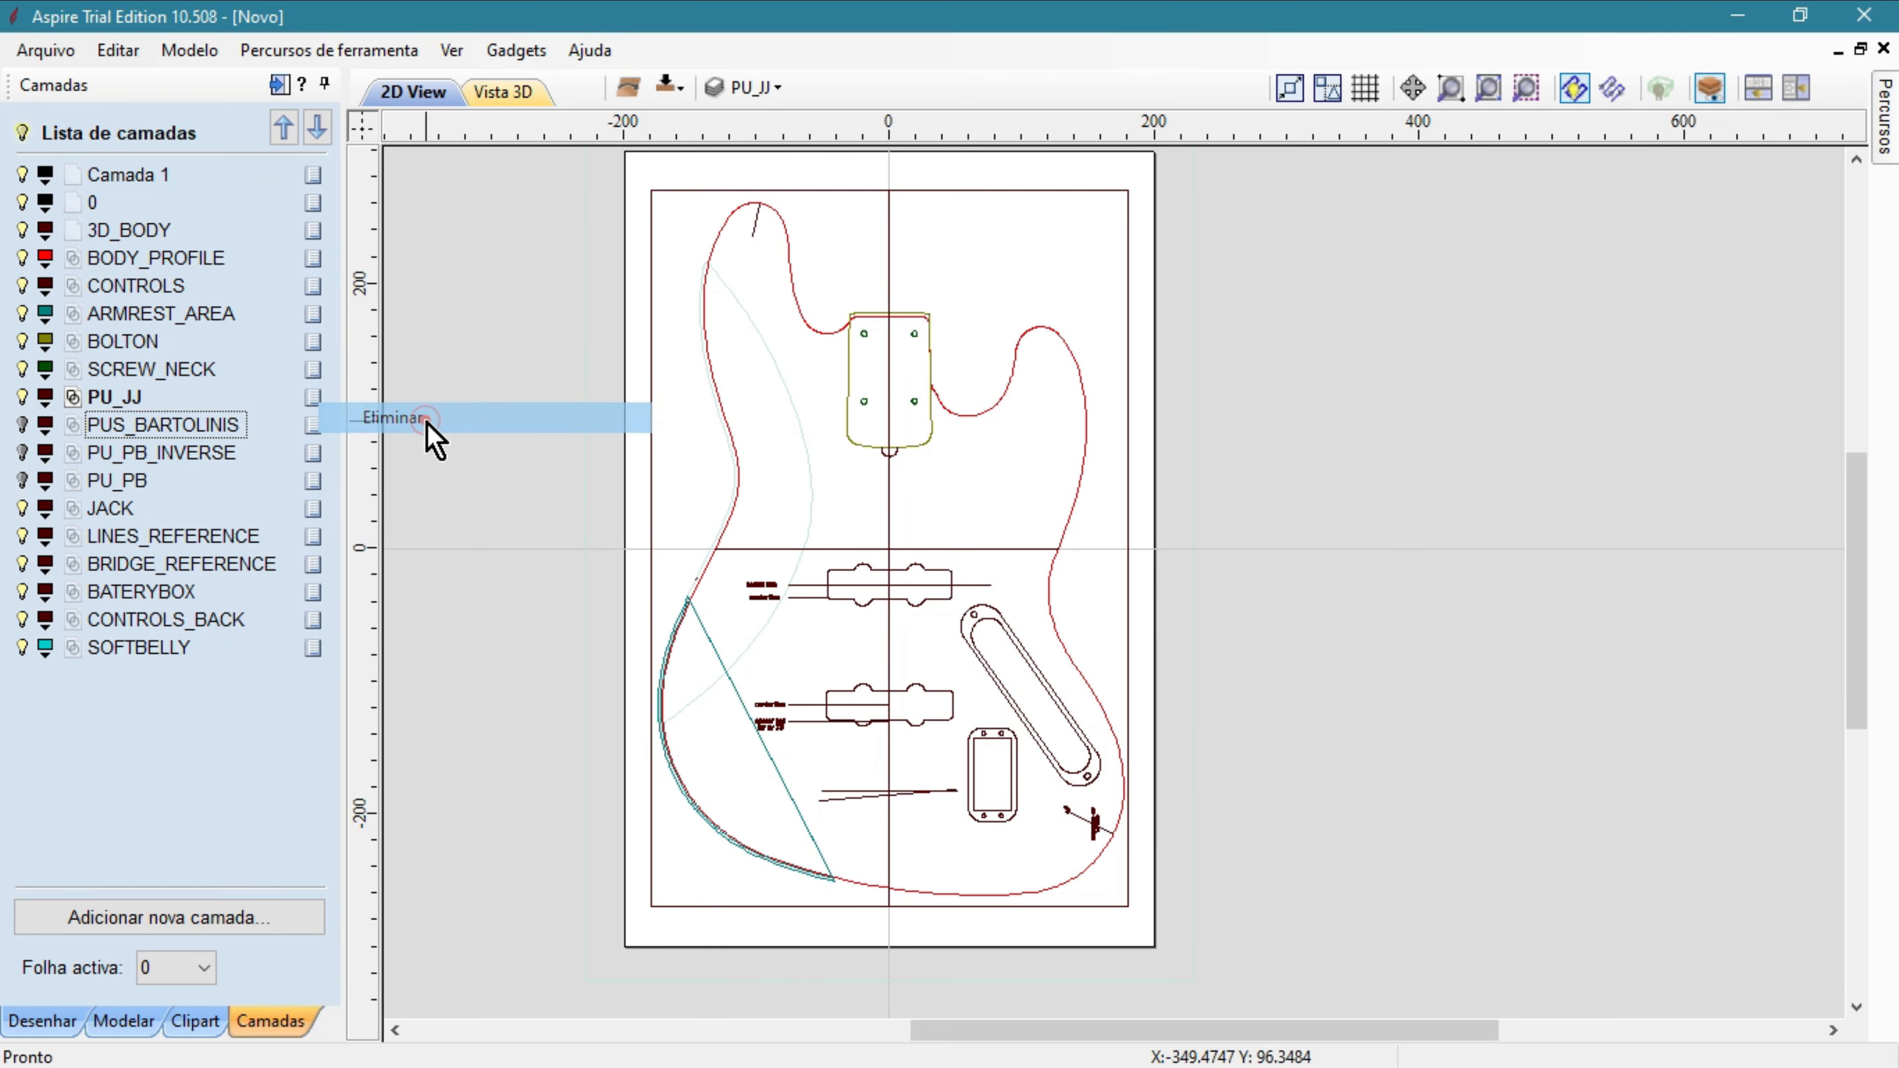
right_click(314, 181)
left_click(402, 395)
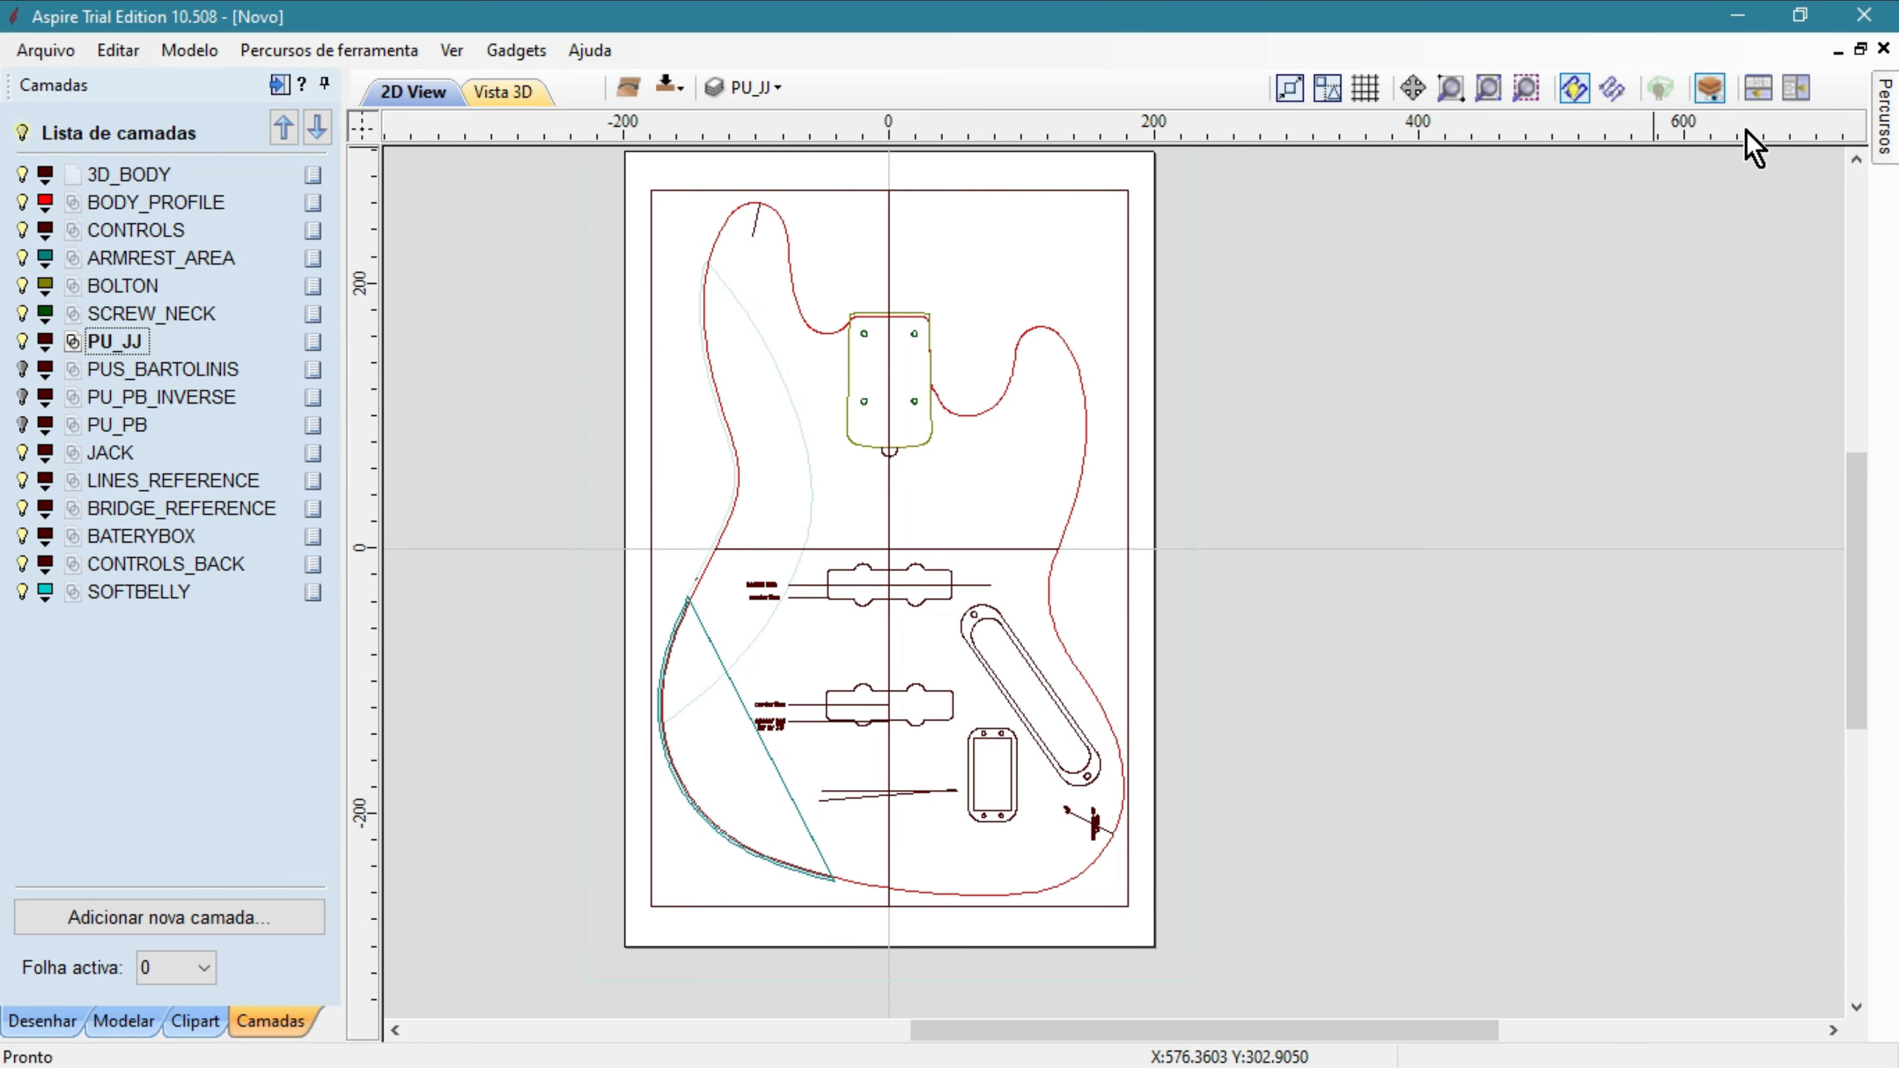
Import the 3D model Body 3d.stl from the STL folder of JazzBass60-mm.
left_click(120, 1021)
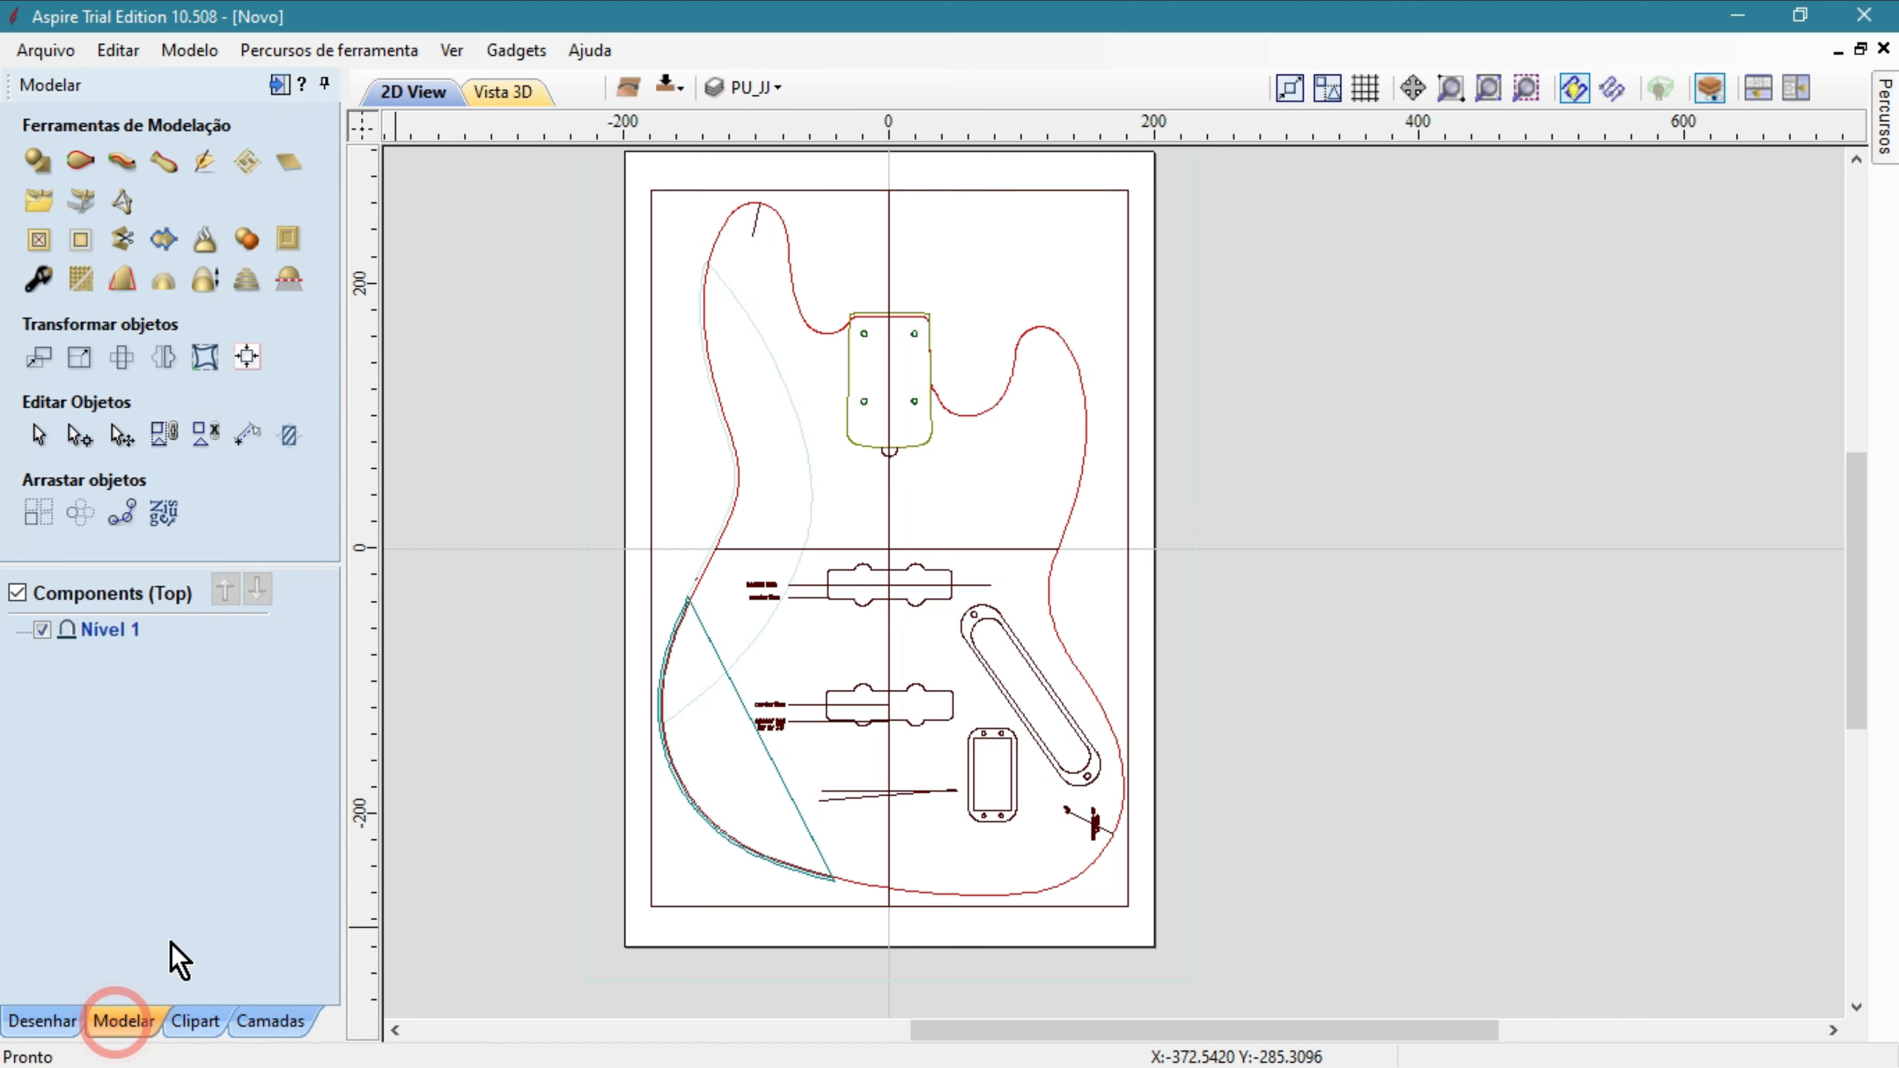
left_click(41, 201)
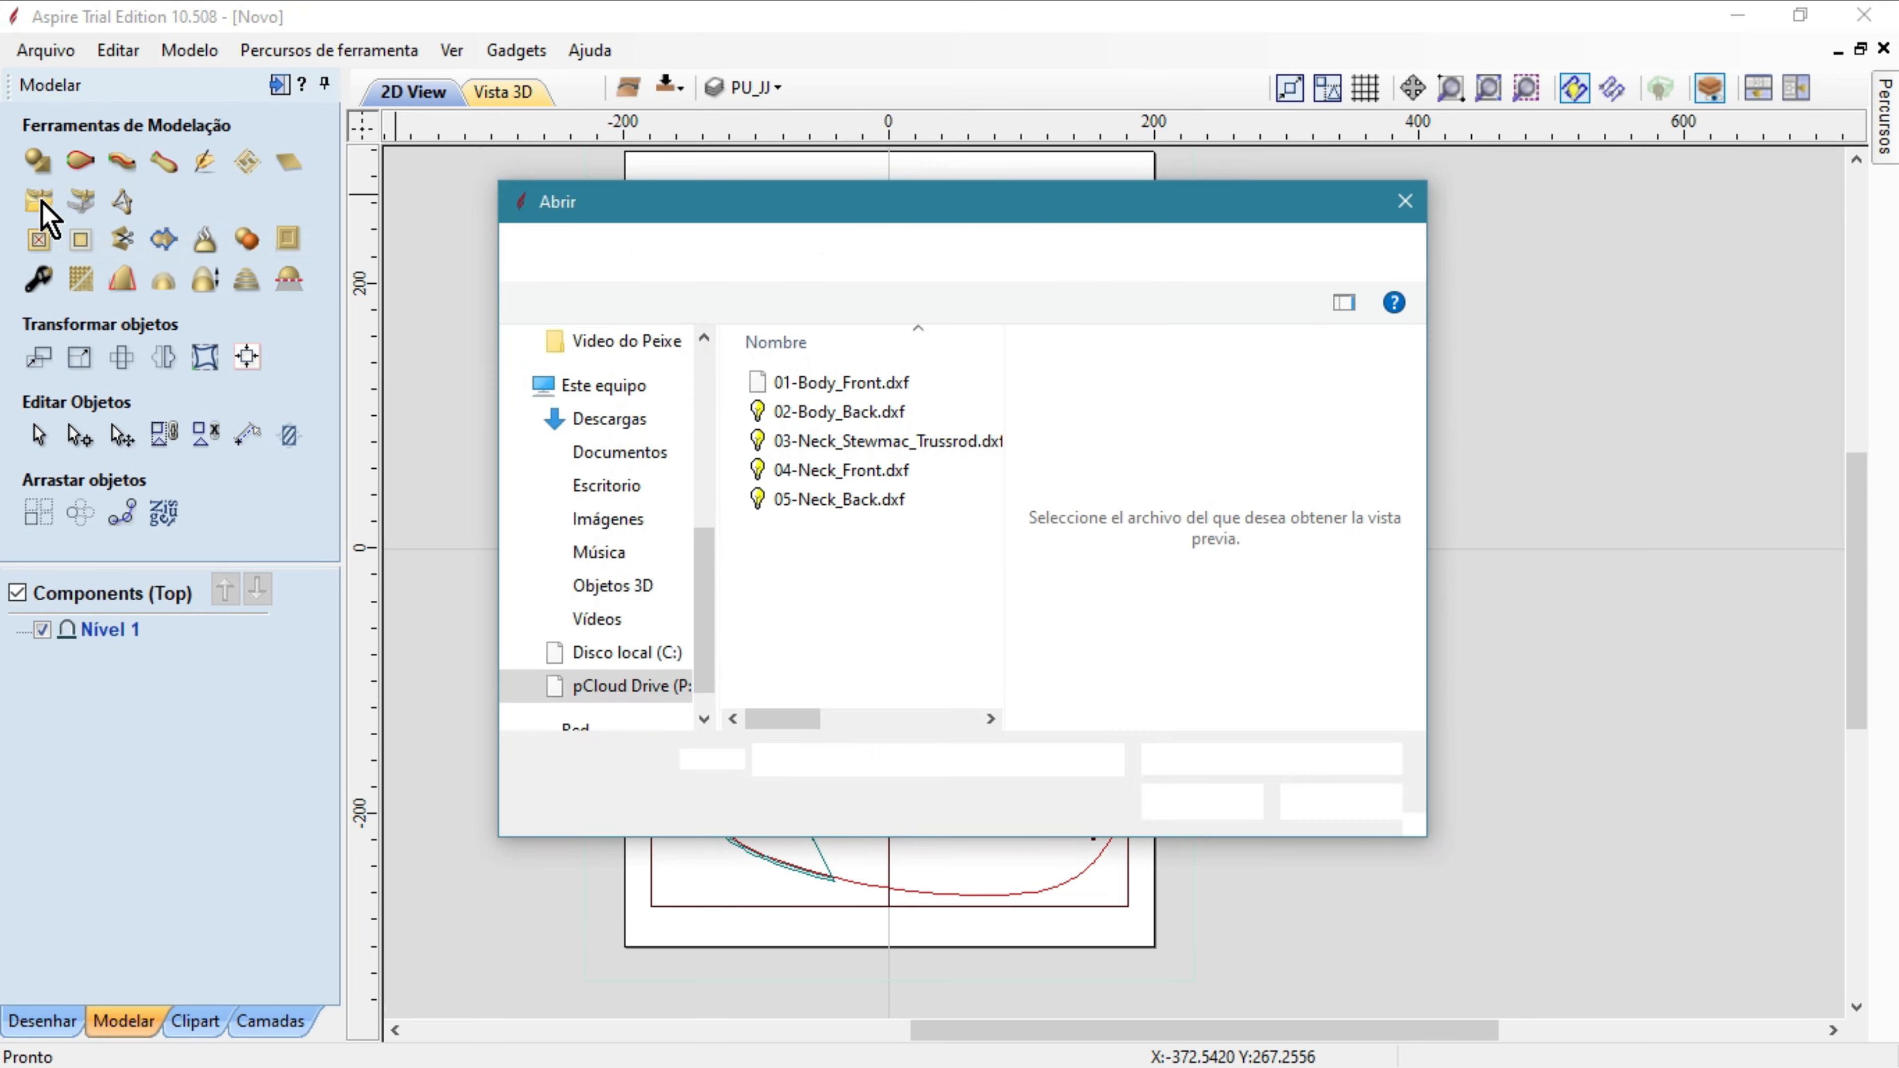
left_click(844, 251)
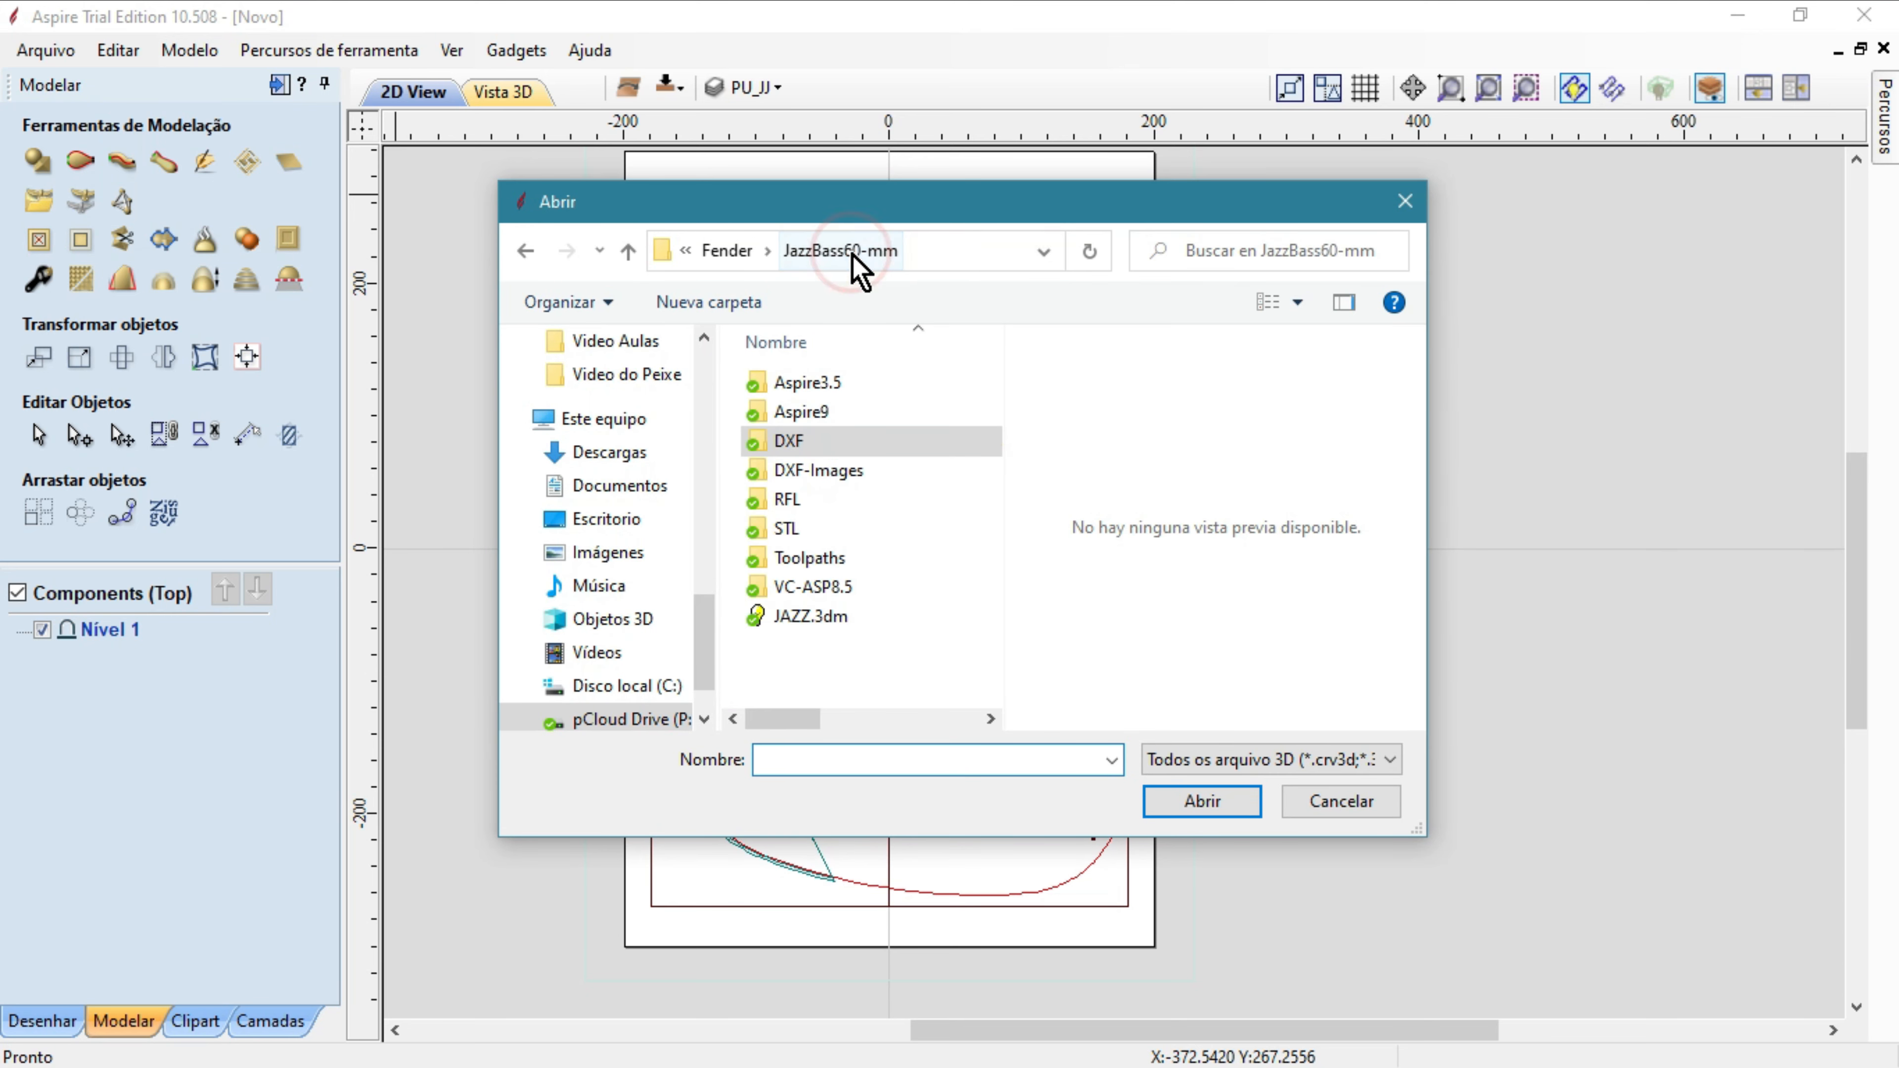
double_click(778, 529)
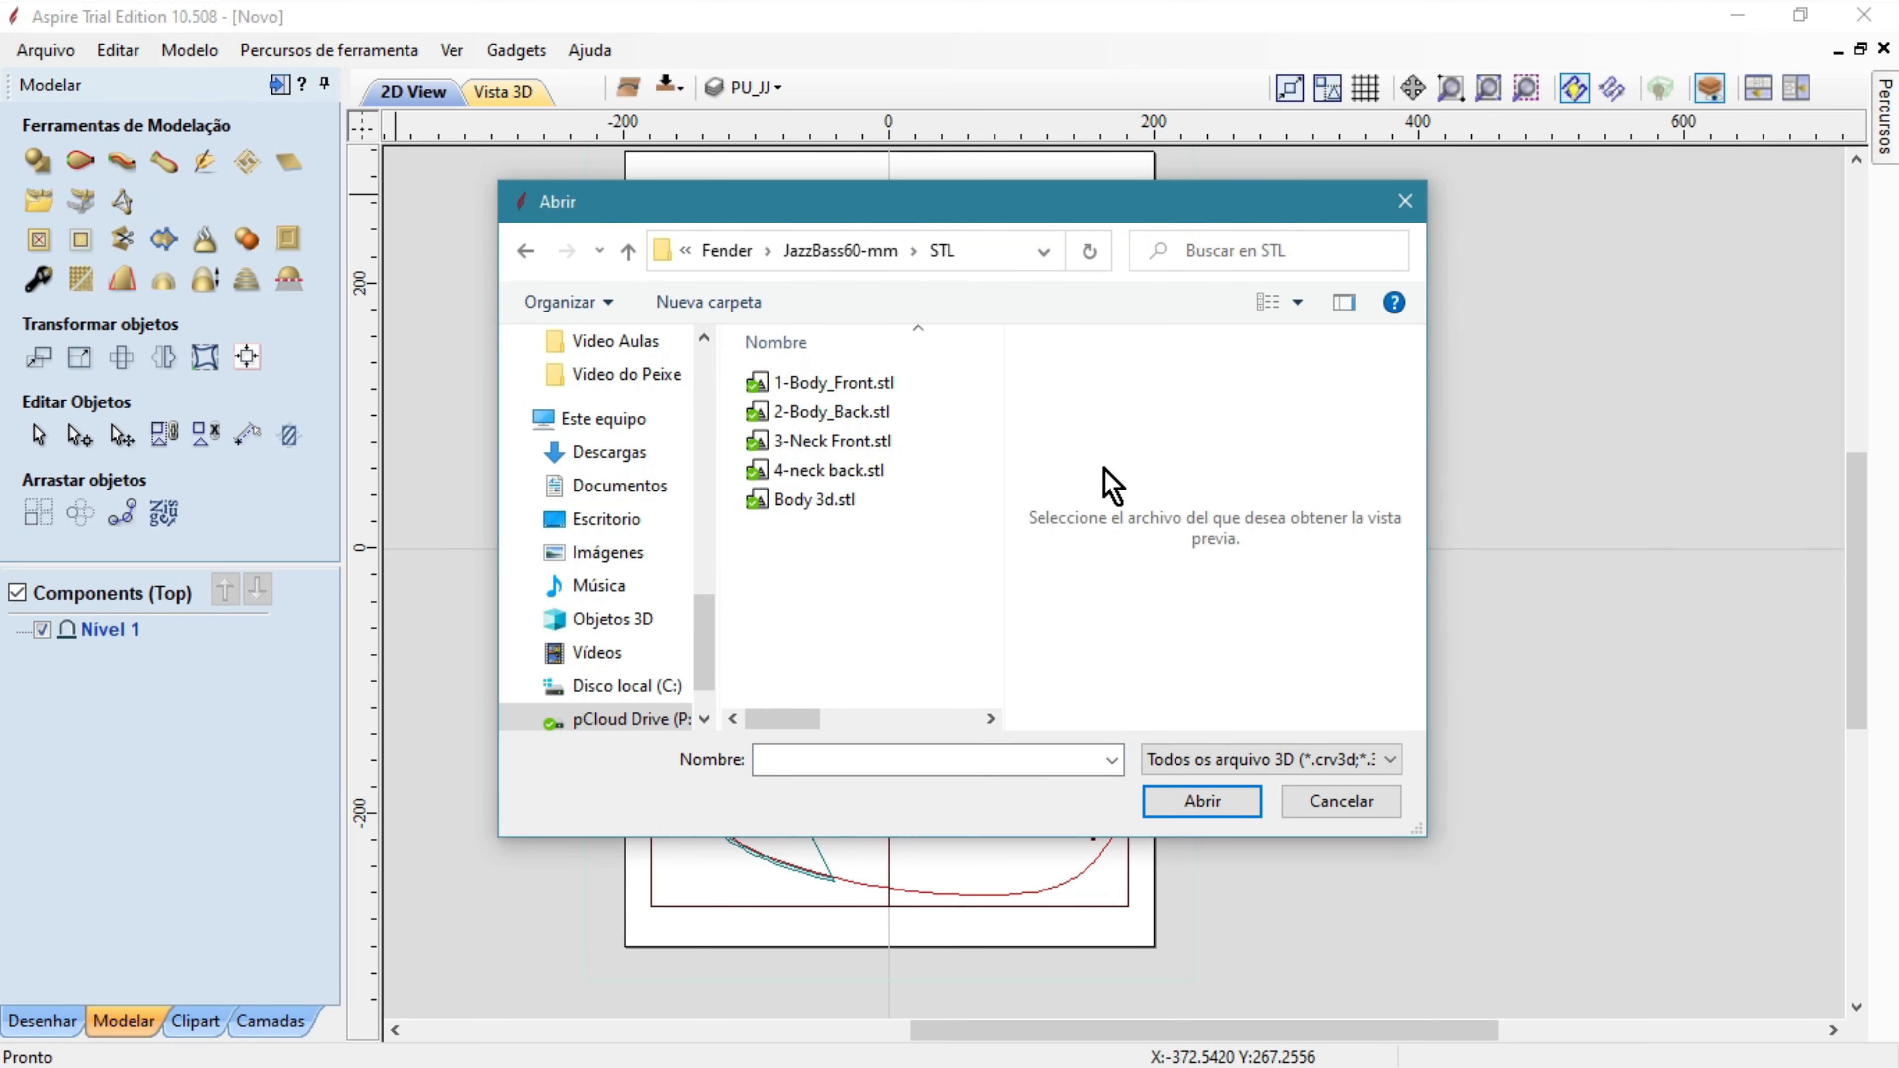
left_click(809, 517)
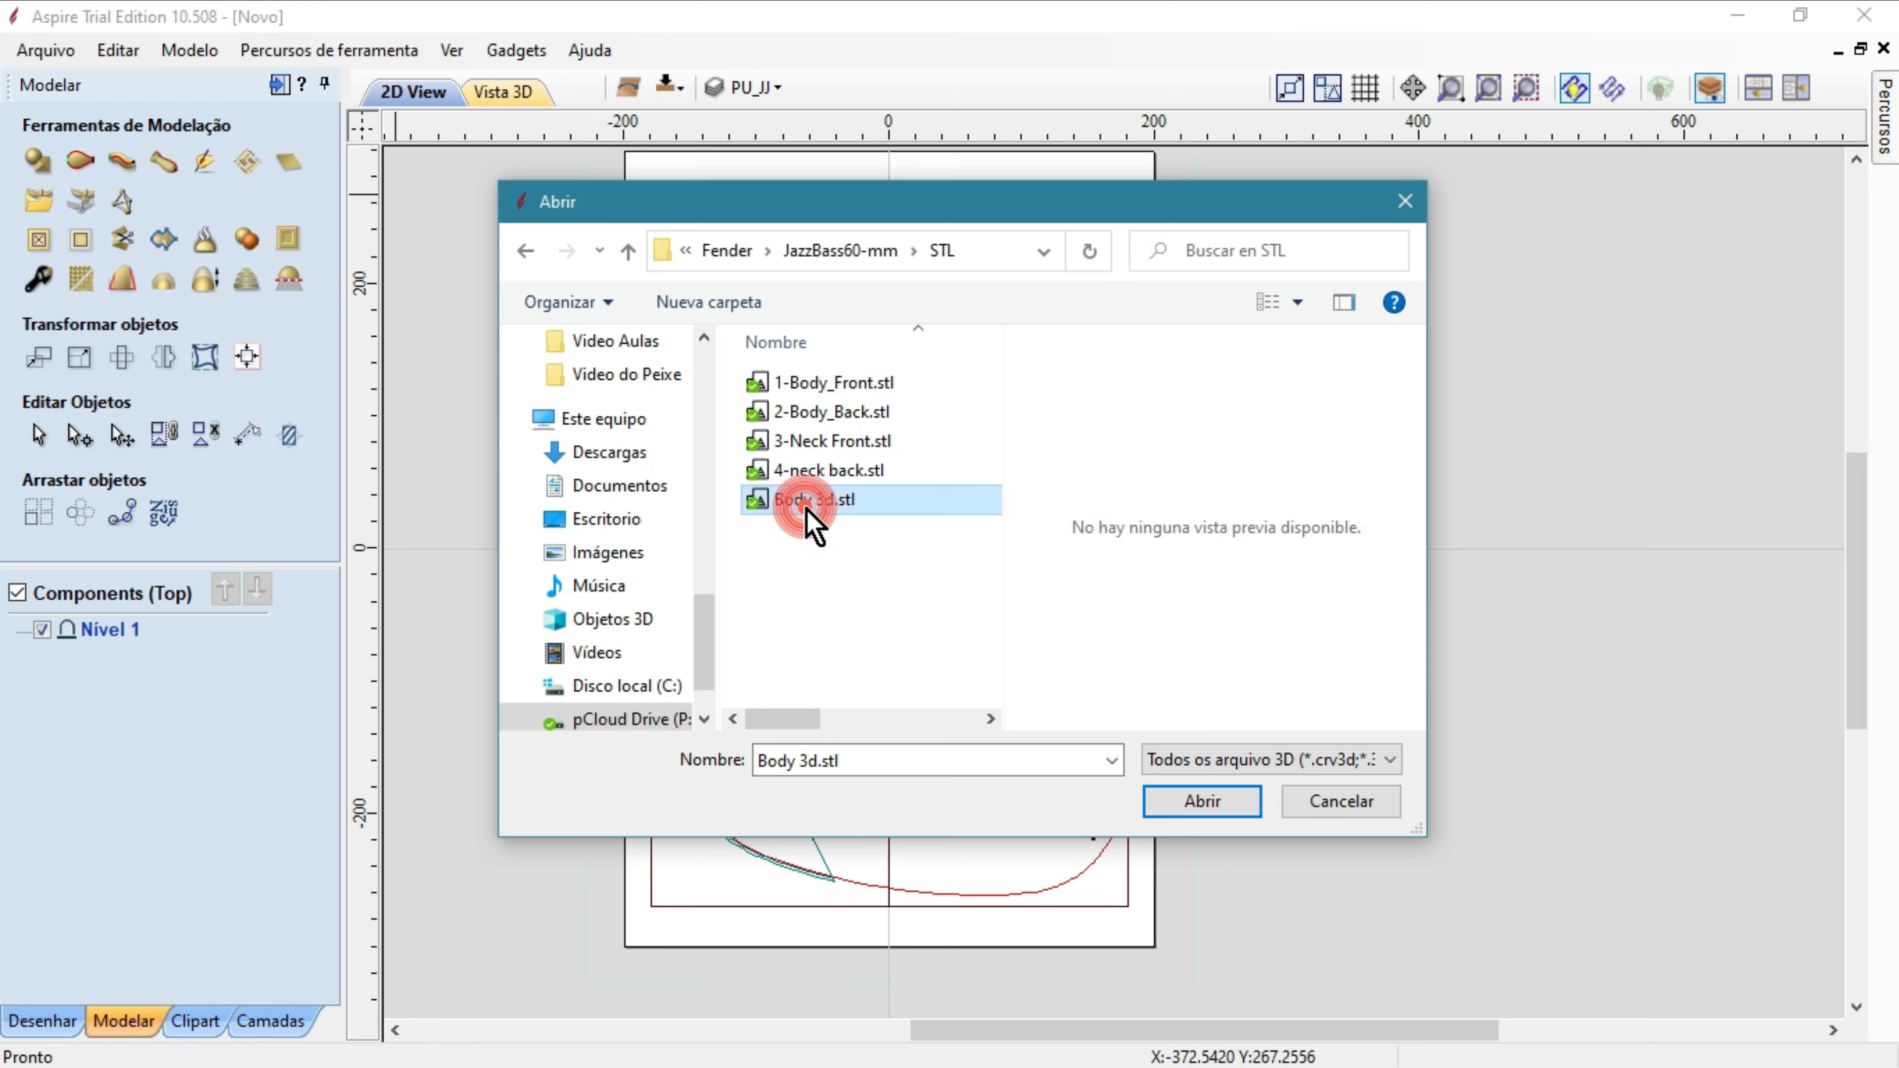
left_click(1202, 802)
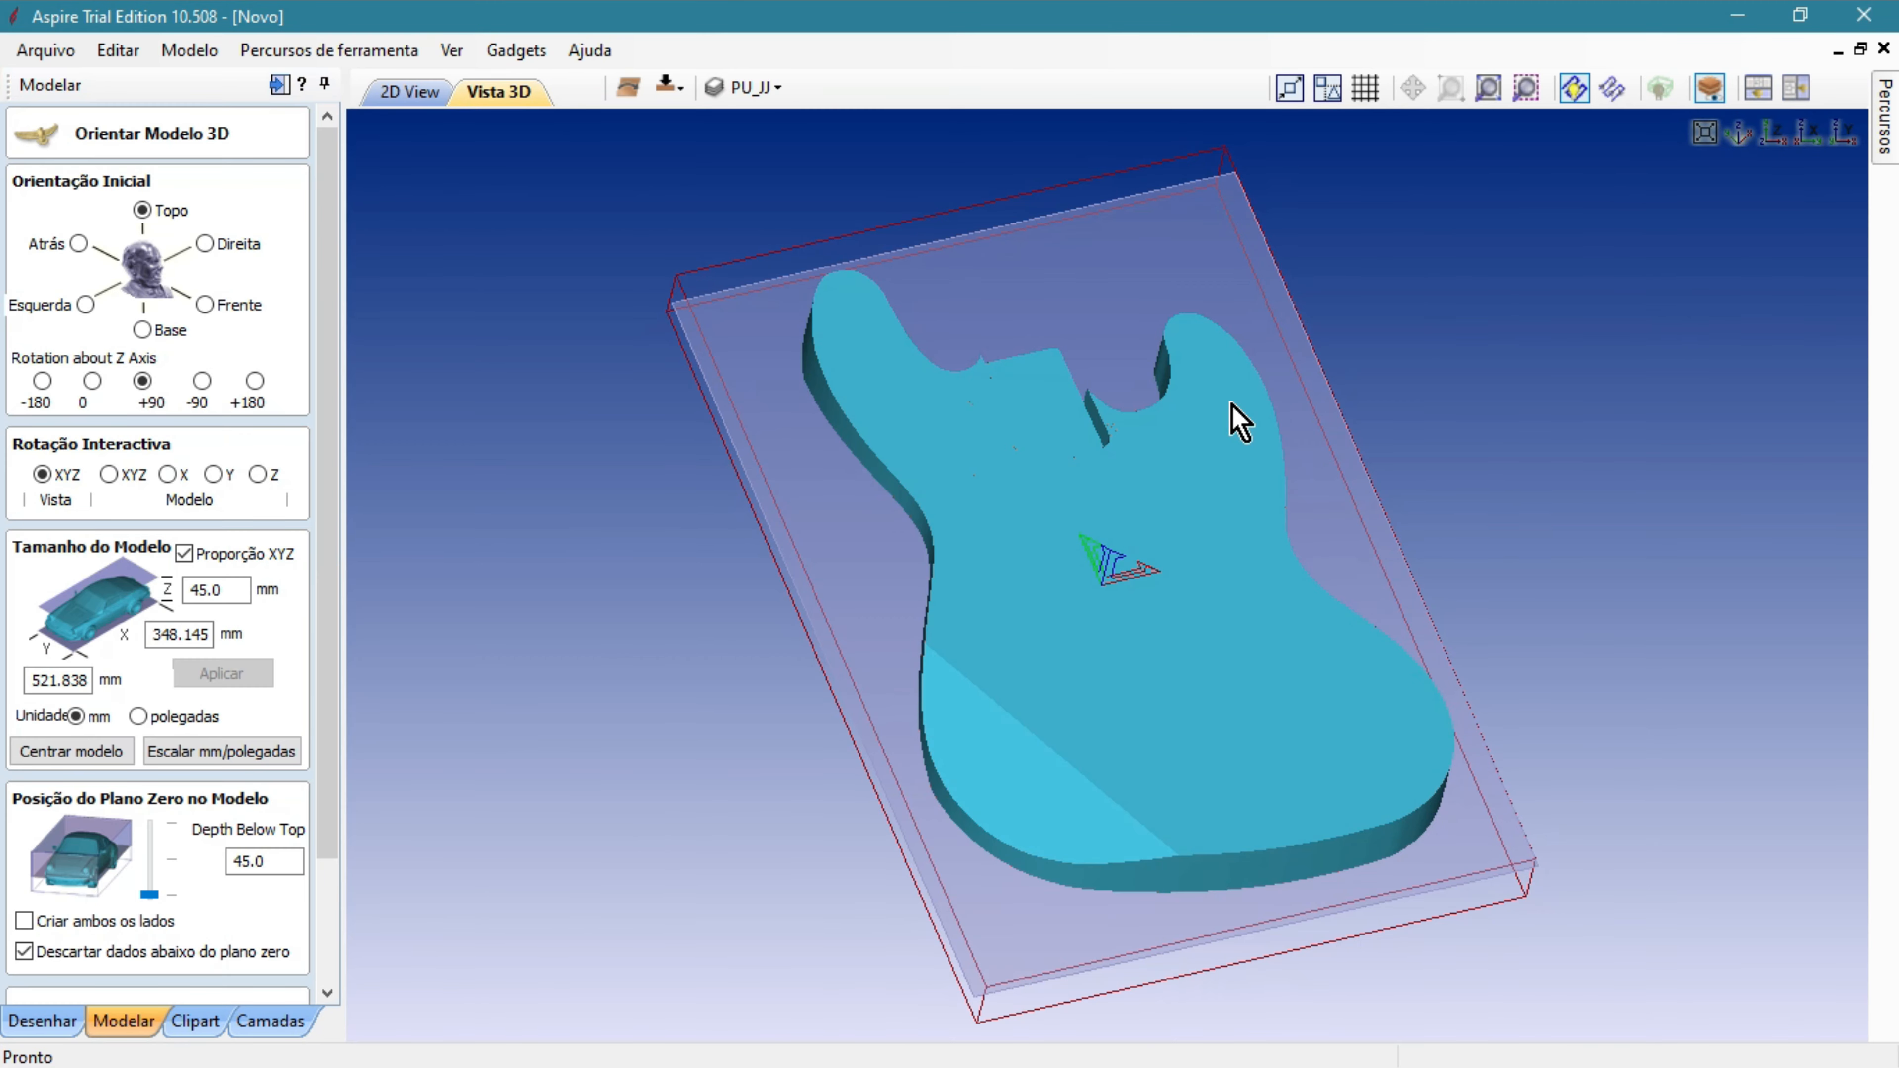
Center the imported bass body model on the origin and zero plane.
left_click_drag(710, 714, 1237, 550)
left_click_drag(731, 588, 1544, 368)
left_click_drag(755, 830, 1106, 486)
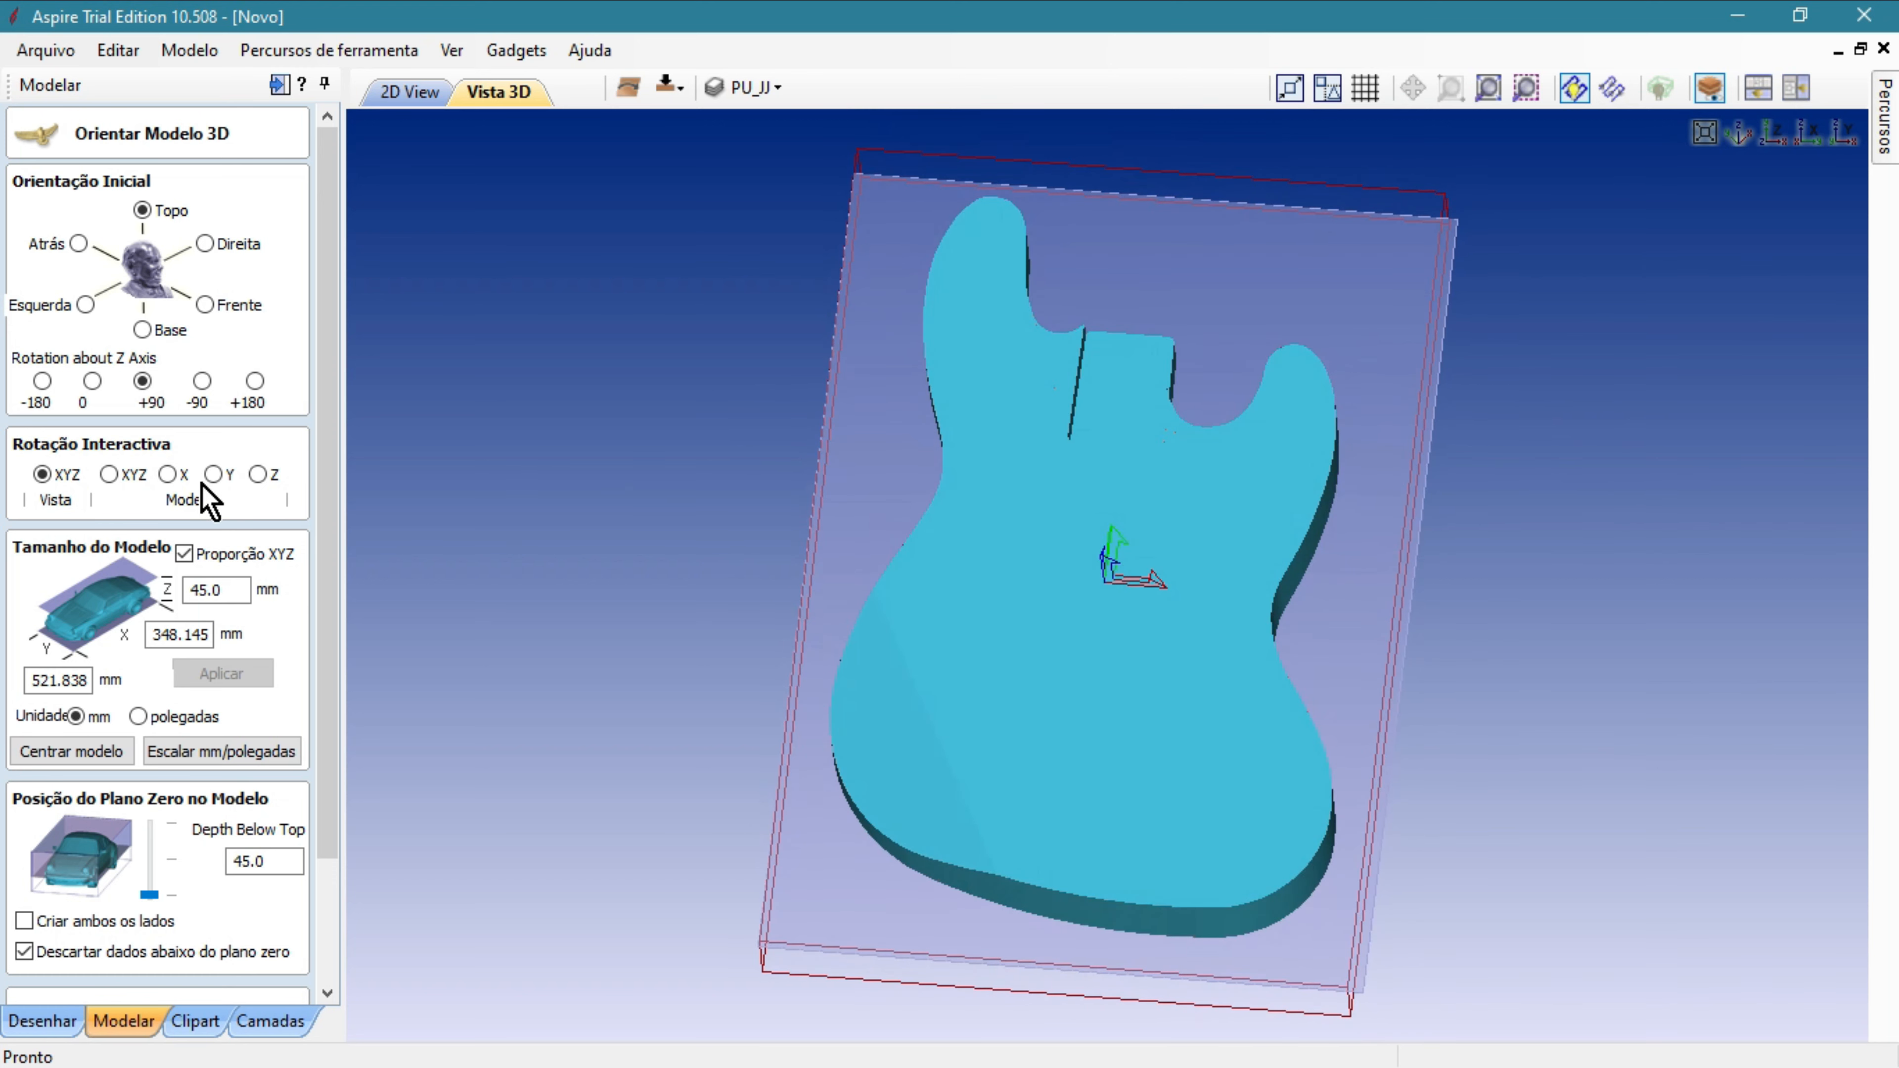
left_click_drag(589, 719, 448, 718)
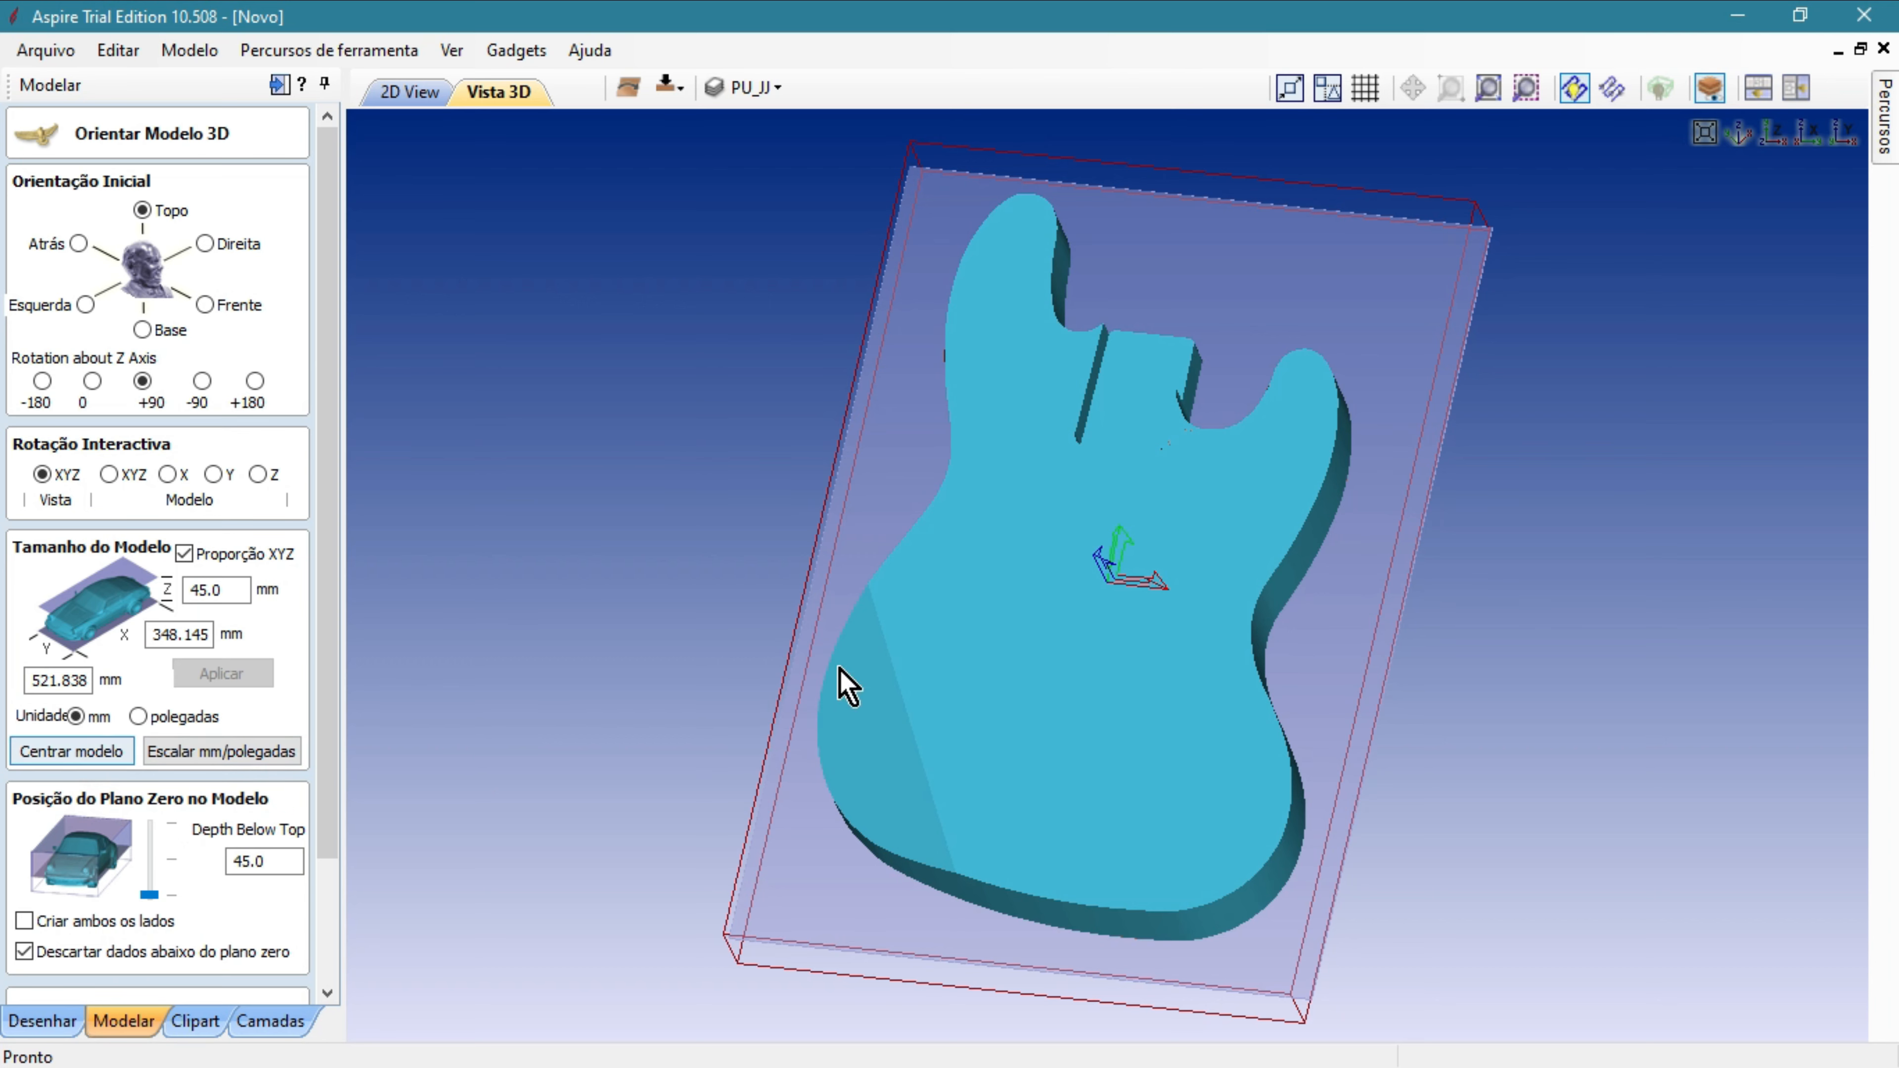
left_click_drag(845, 684, 754, 658)
left_click(54, 752)
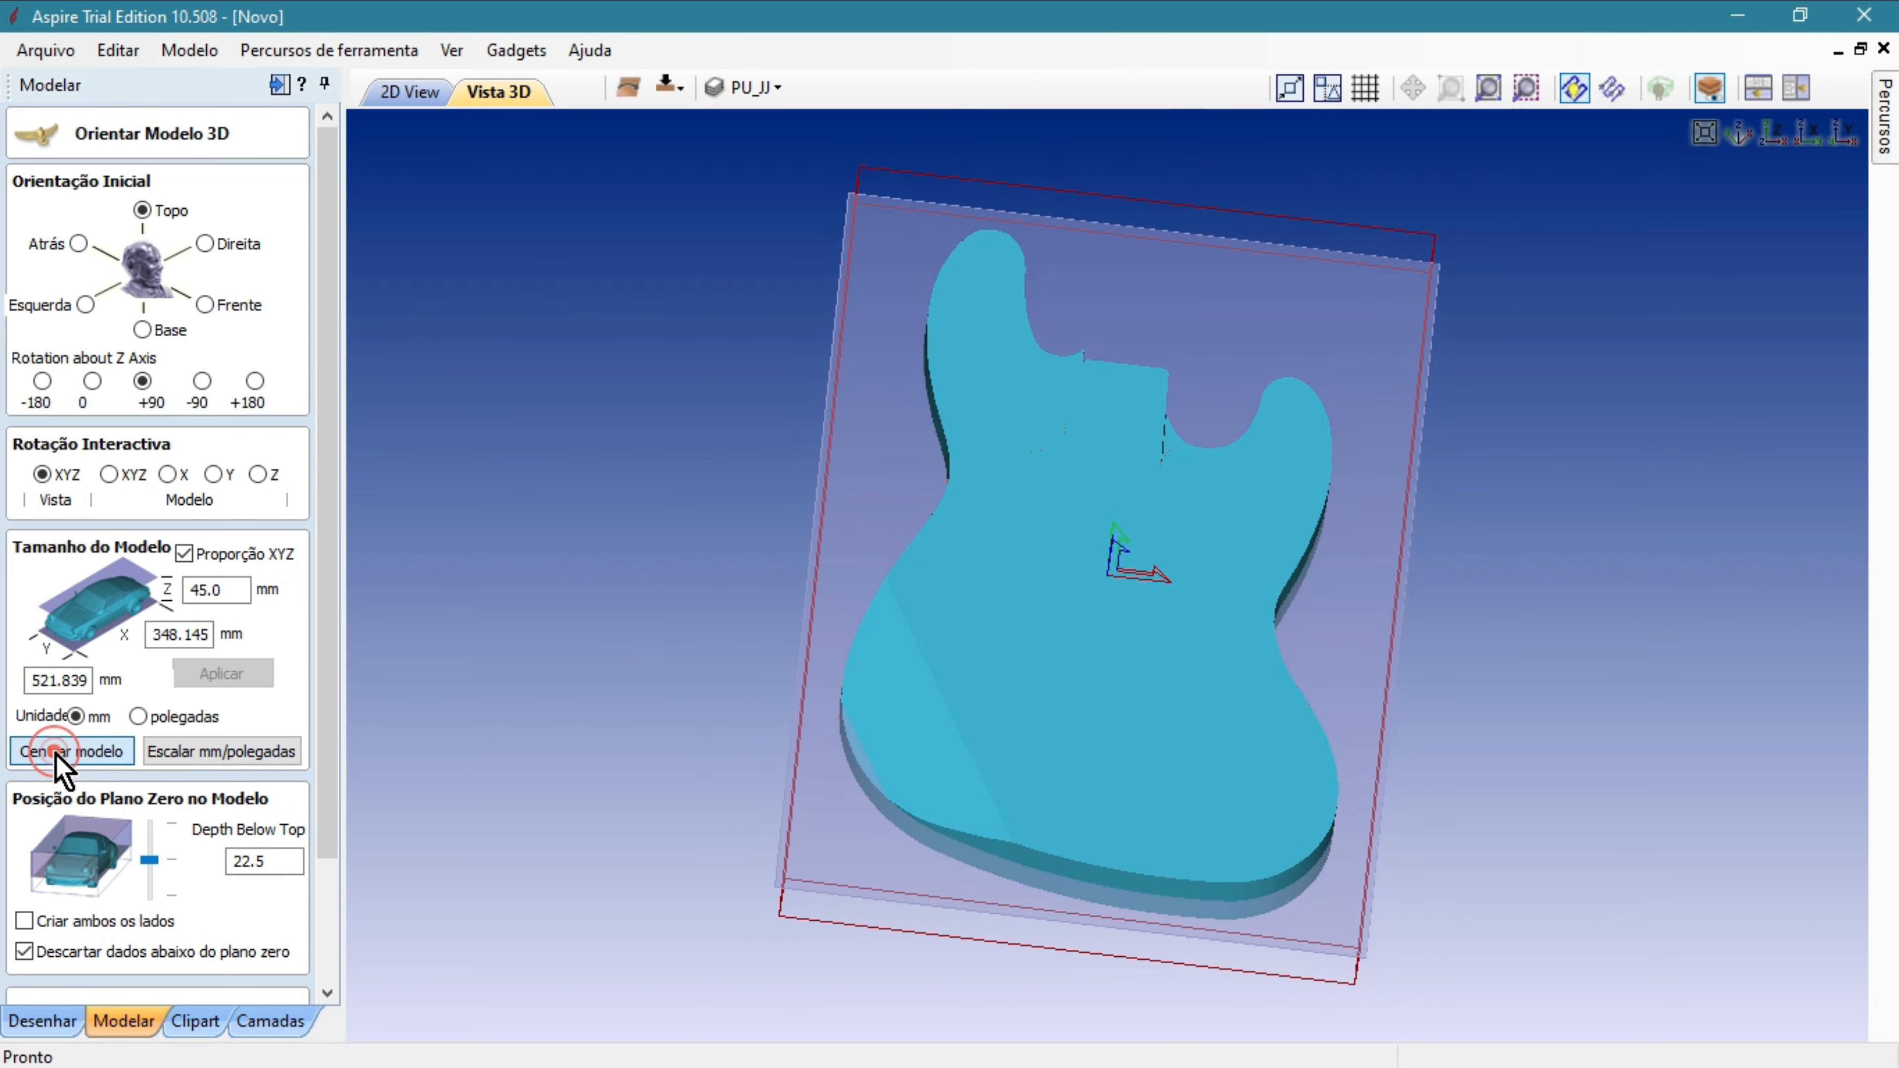
Enable the creation of both sides for the bass body model and open the overcut distance for editing.
left_click_drag(613, 733, 869, 517)
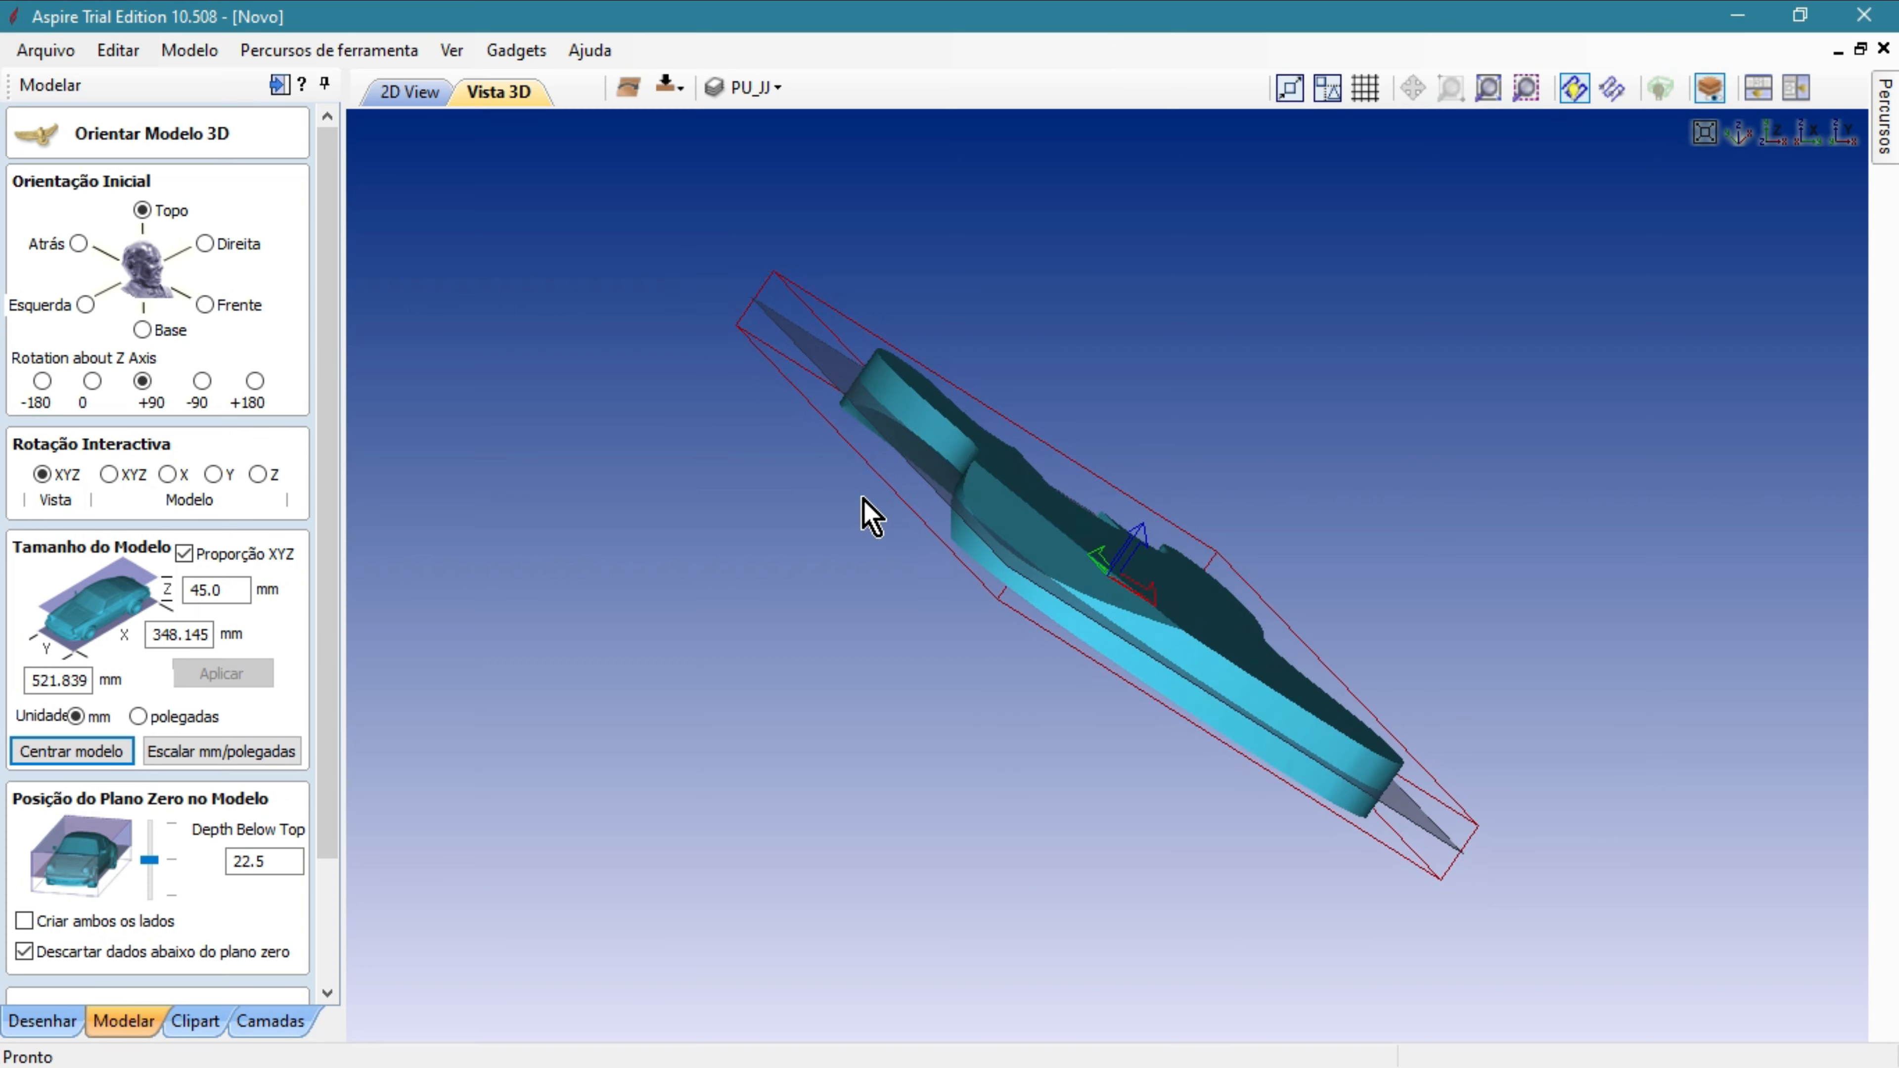
left_click_drag(1649, 594, 1181, 798)
left_click_drag(714, 361, 658, 453)
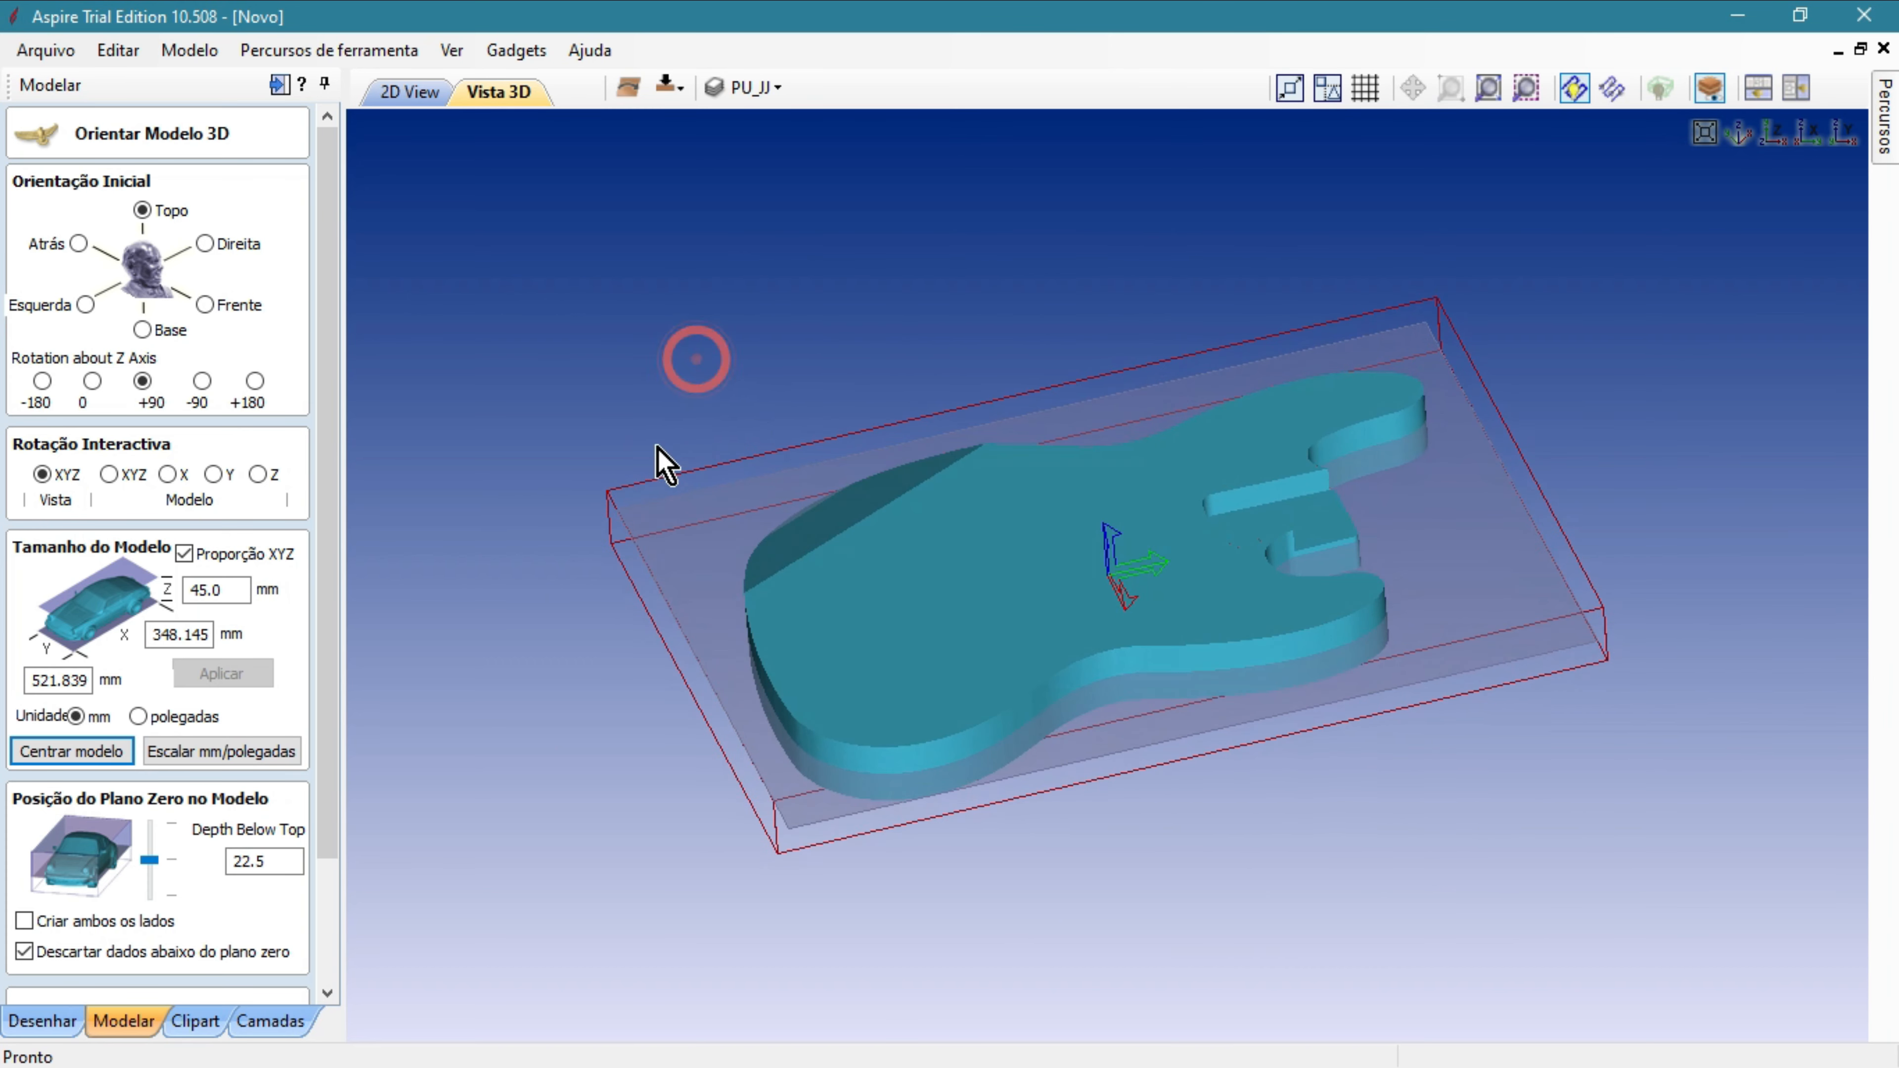
left_click_drag(328, 707, 331, 836)
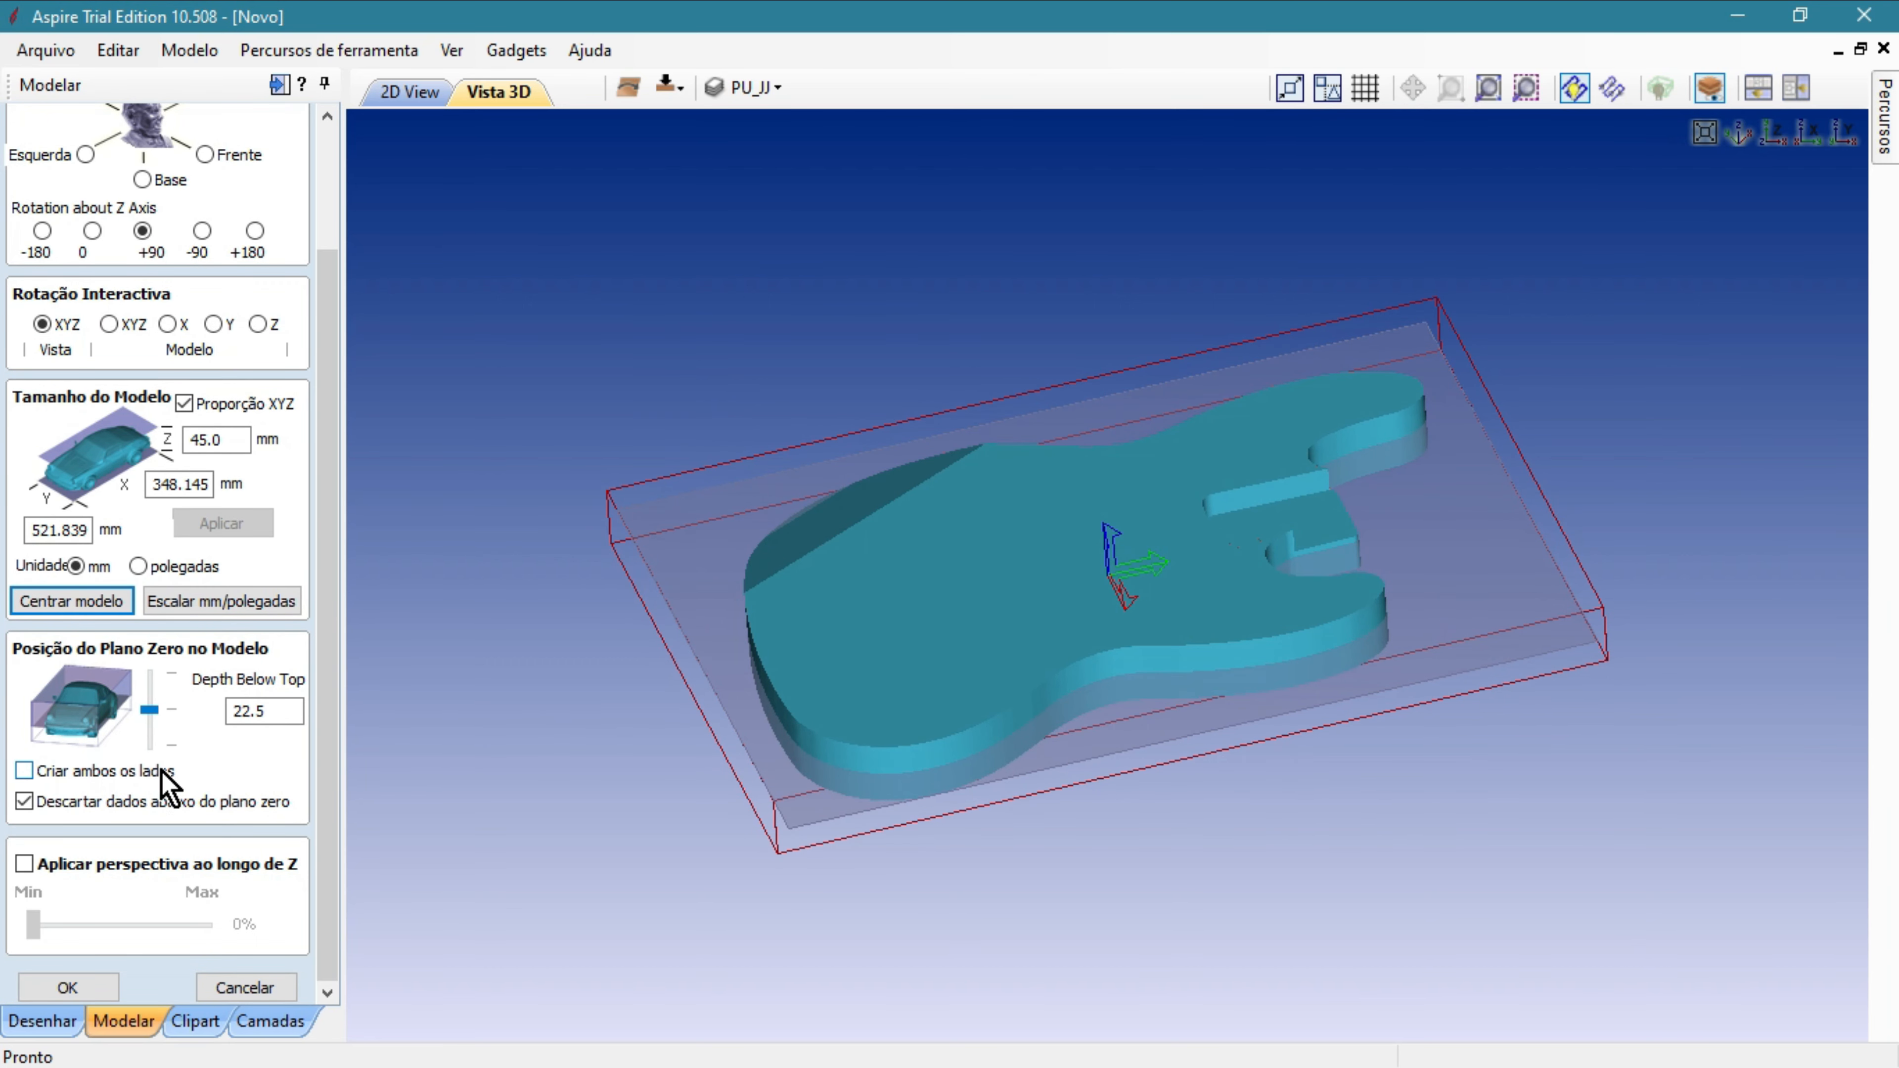
left_click(21, 770)
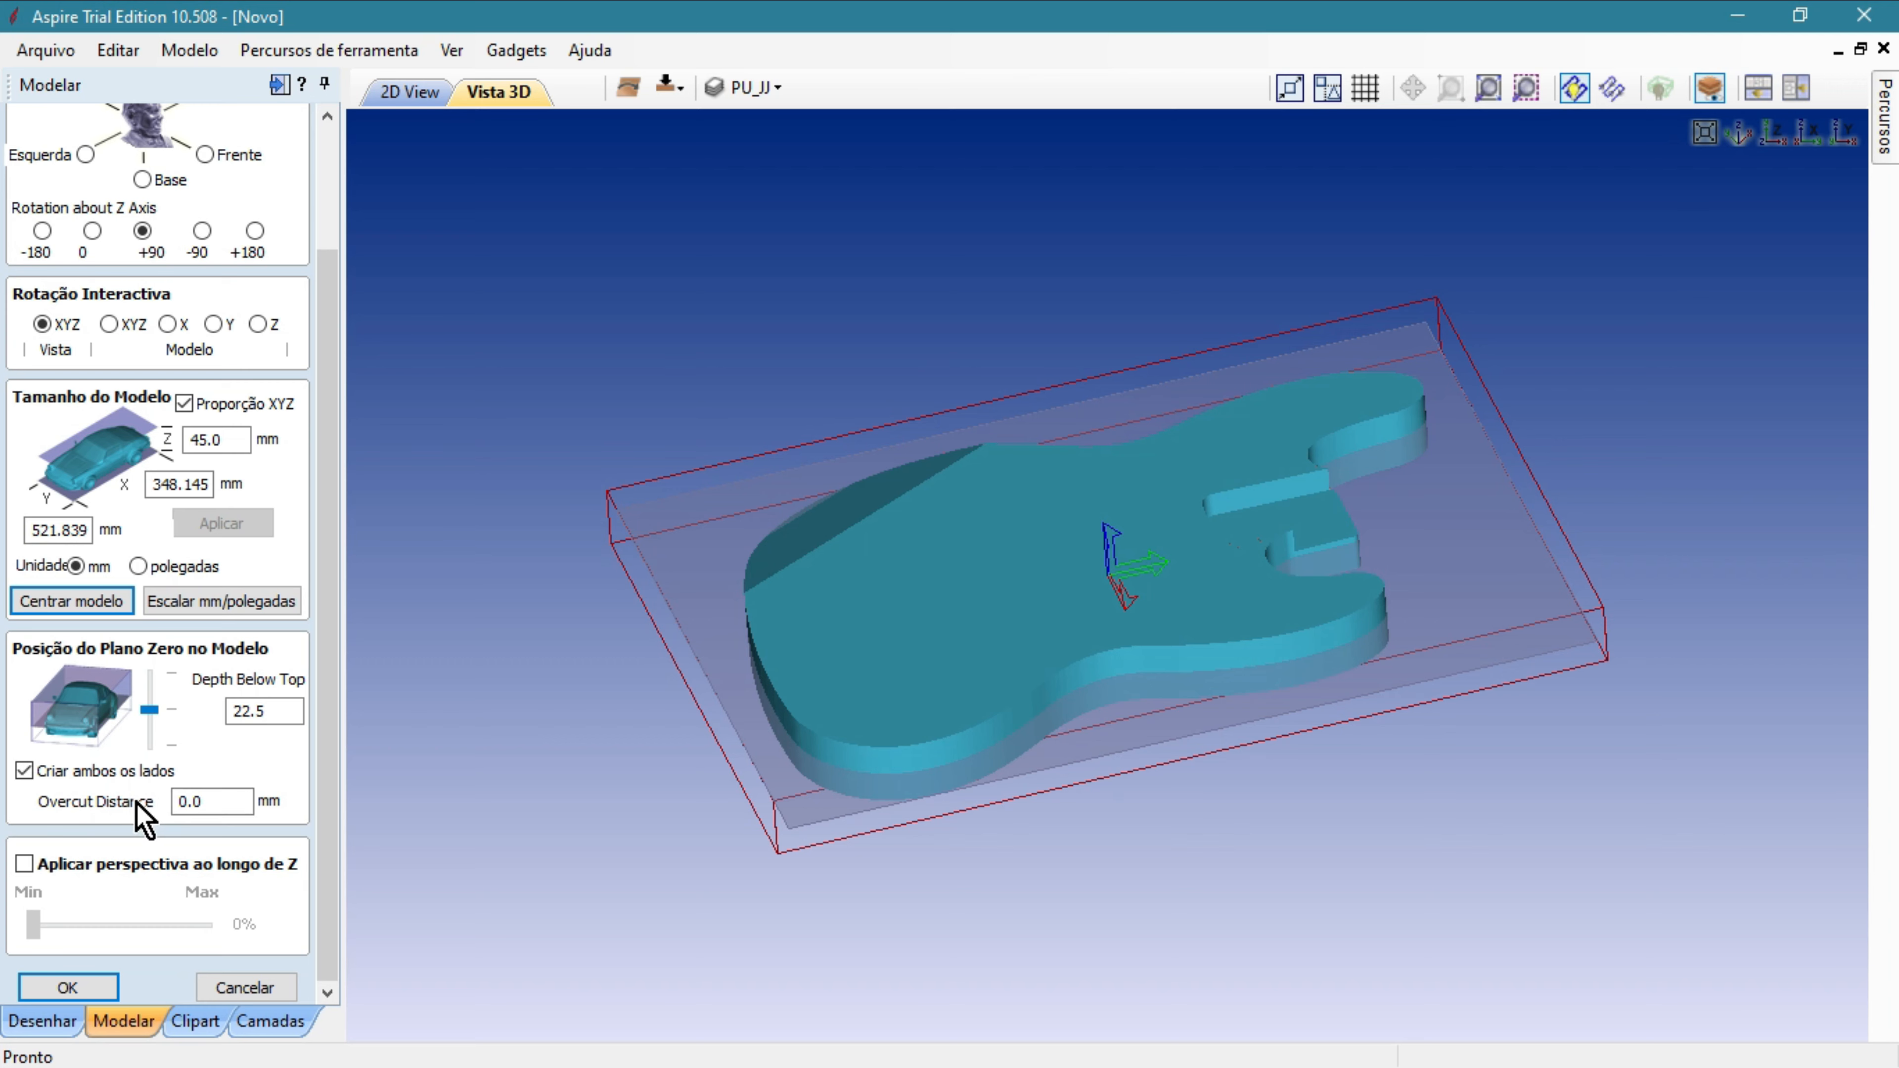
left_click(206, 802)
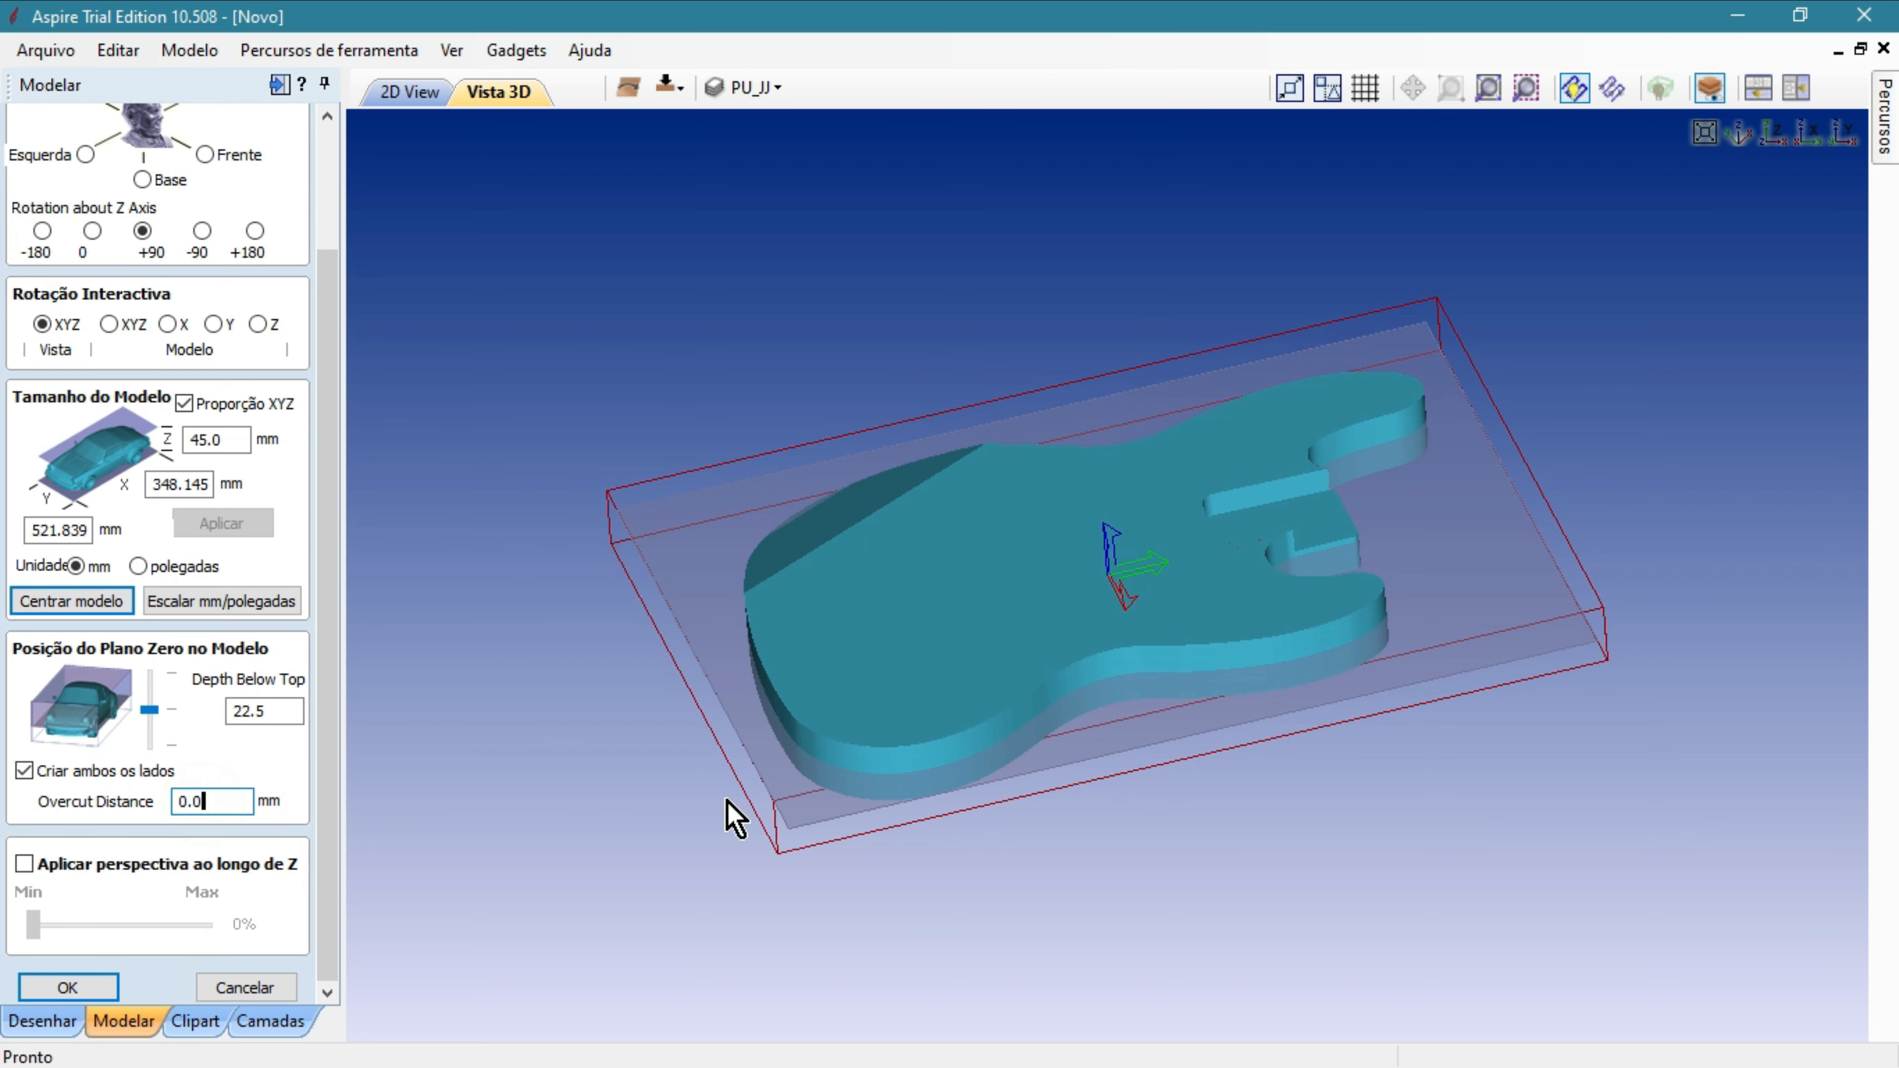
scroll(950, 818, "up", 5)
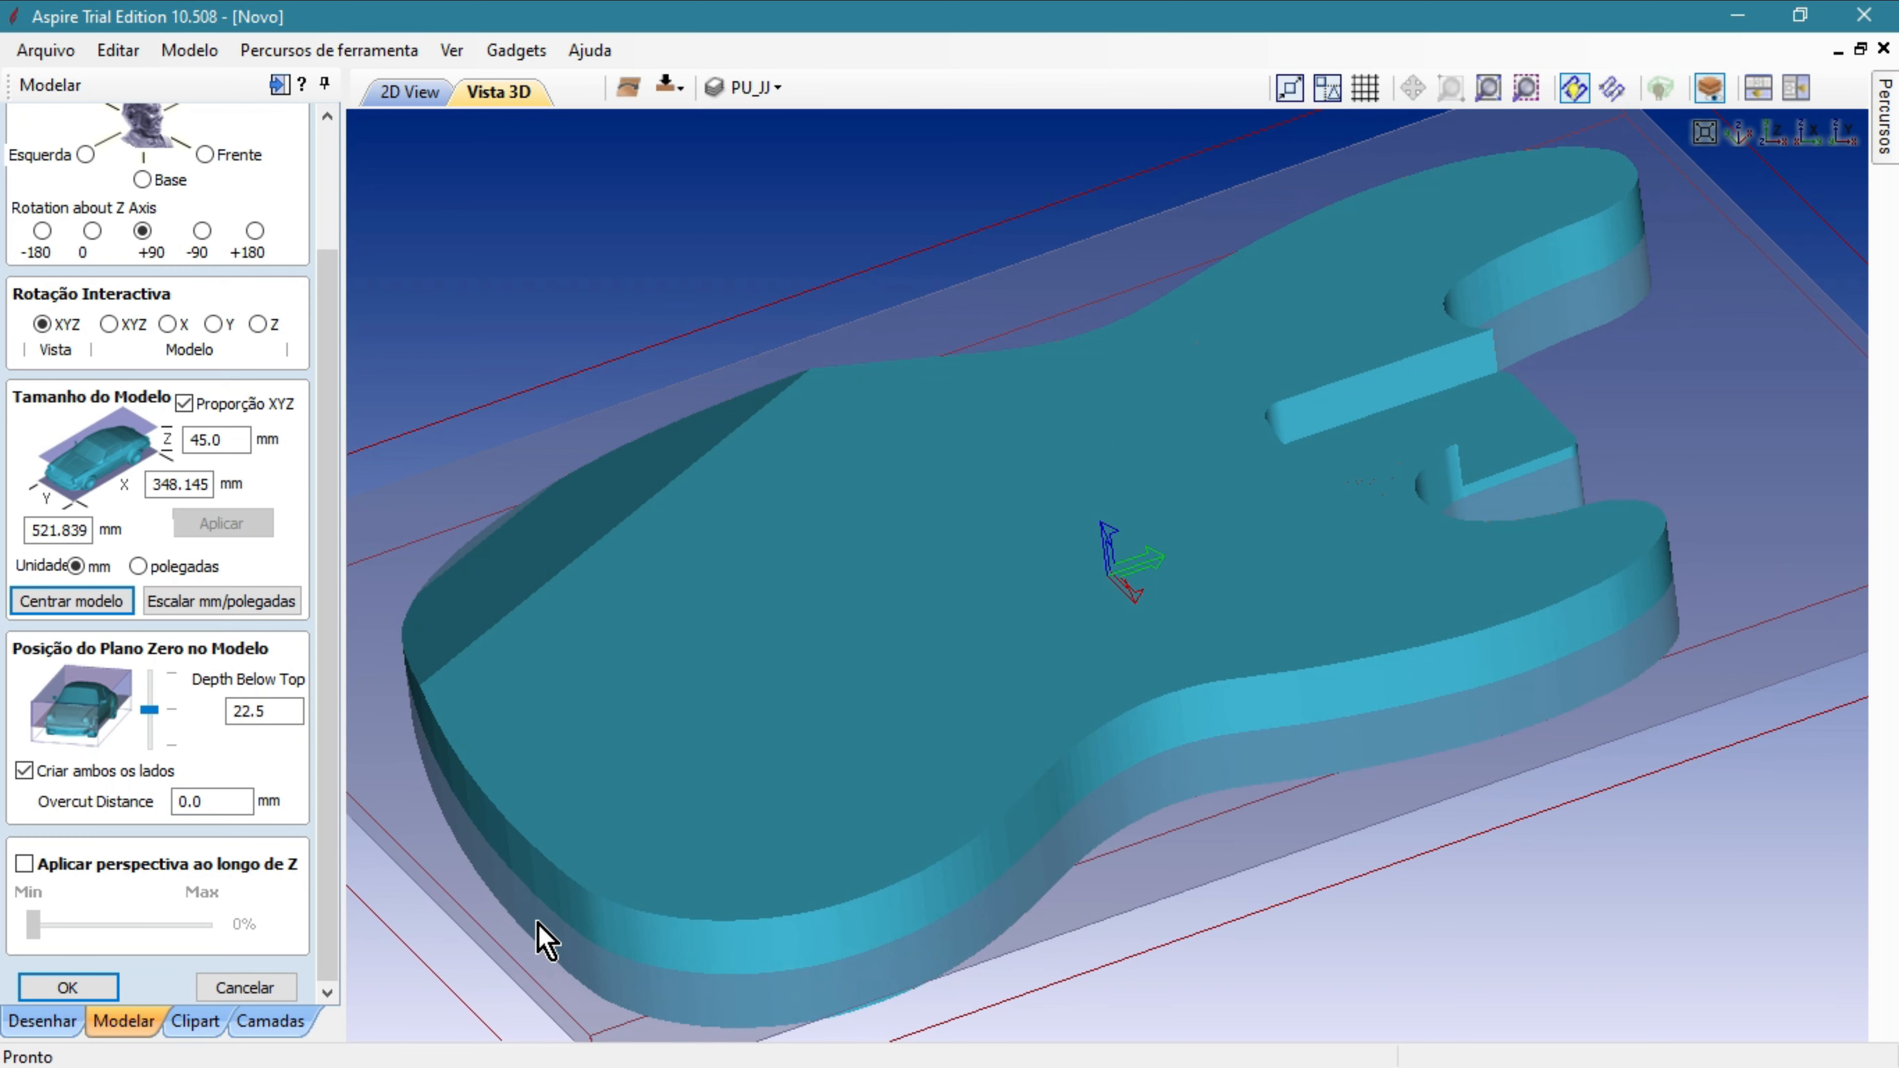
left_click_drag(1620, 607, 755, 677)
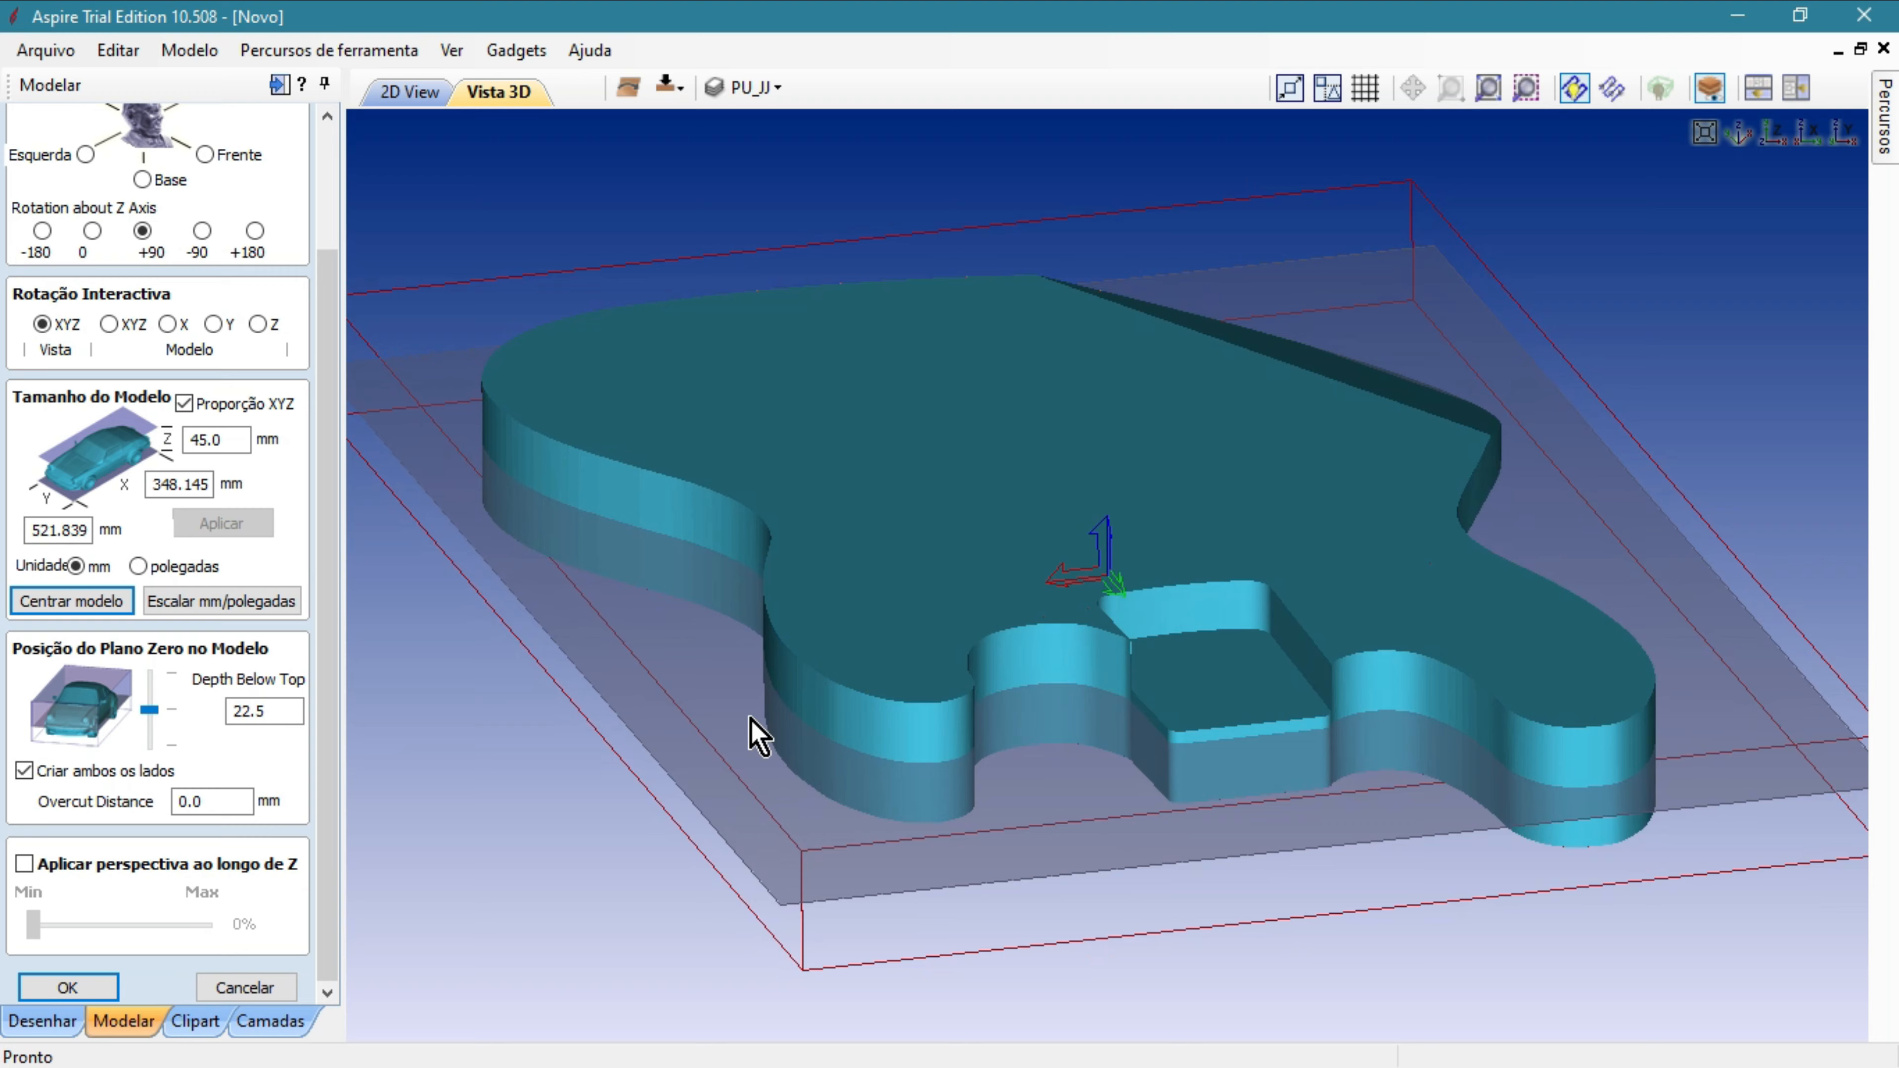
Accept the import settings to create the bass body components for both sides of the job.
left_click_drag(1580, 654, 770, 662)
scroll(770, 662, "down", 5)
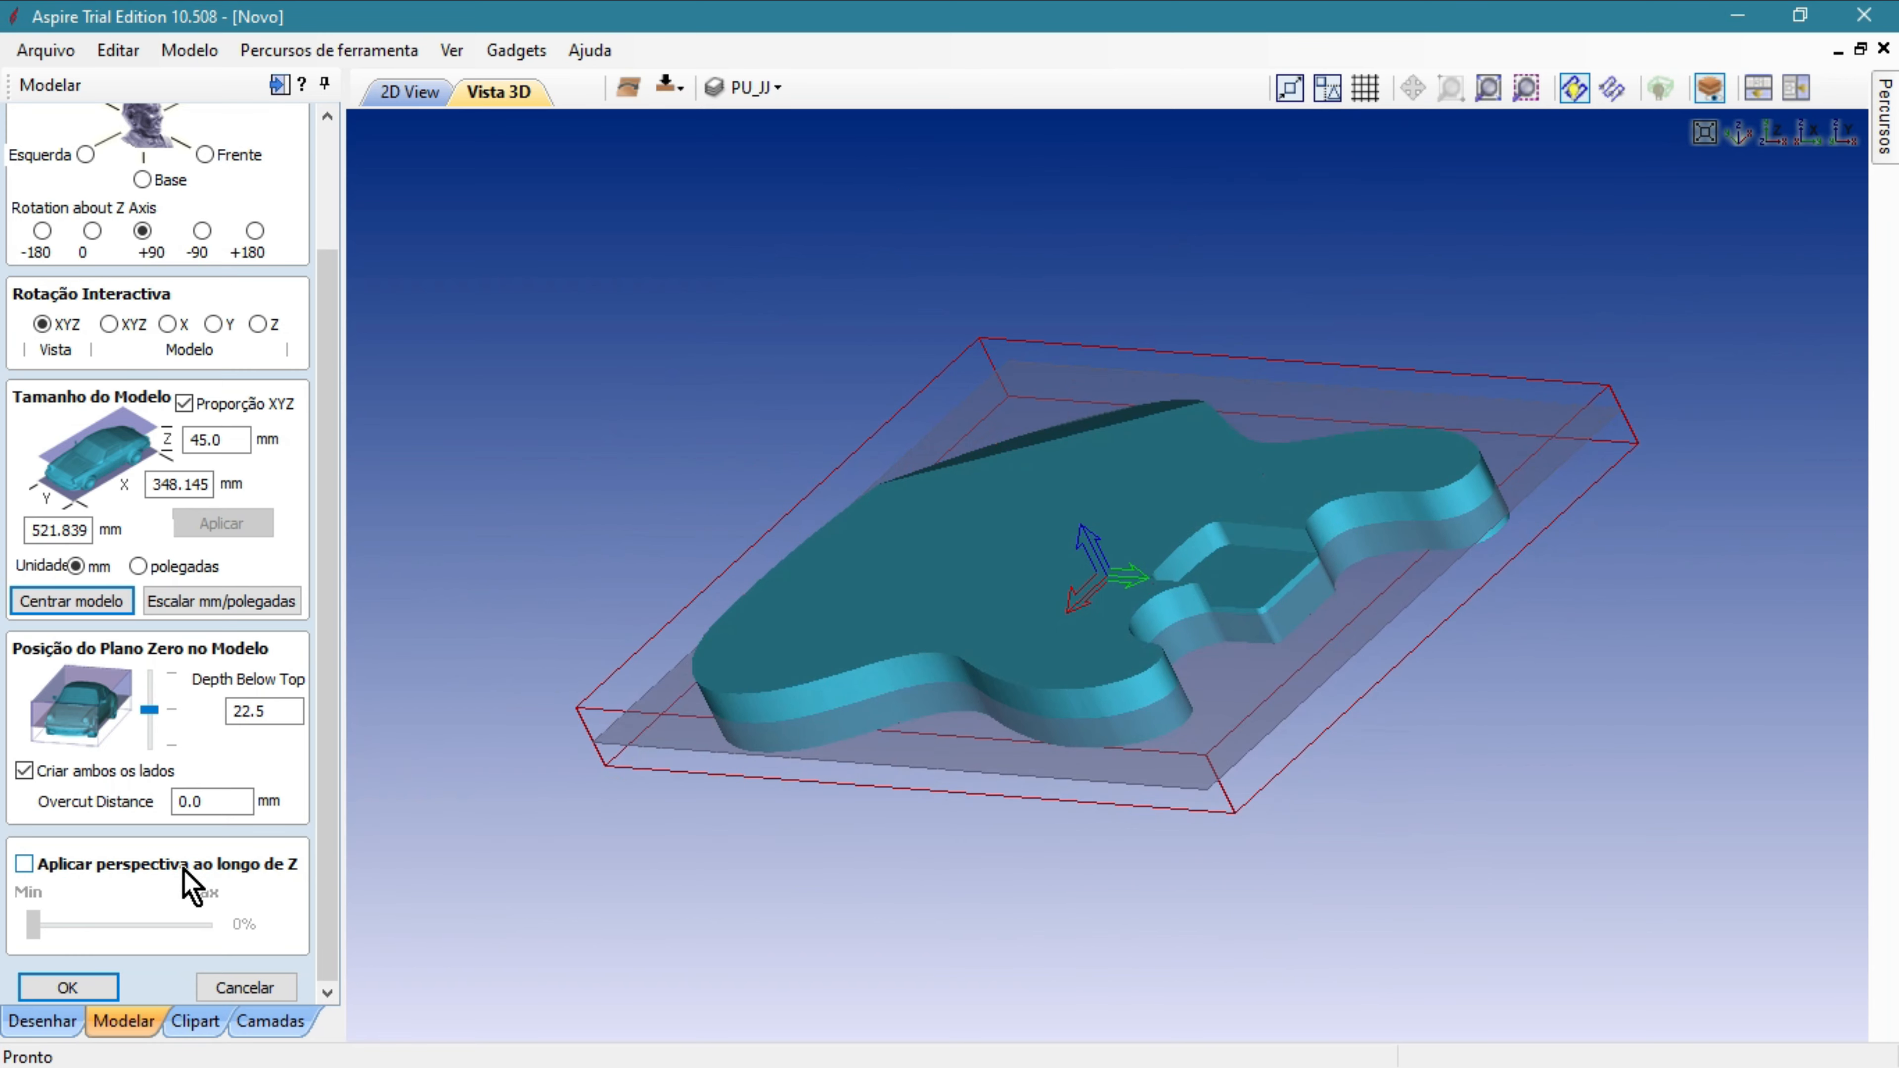
left_click(331, 849)
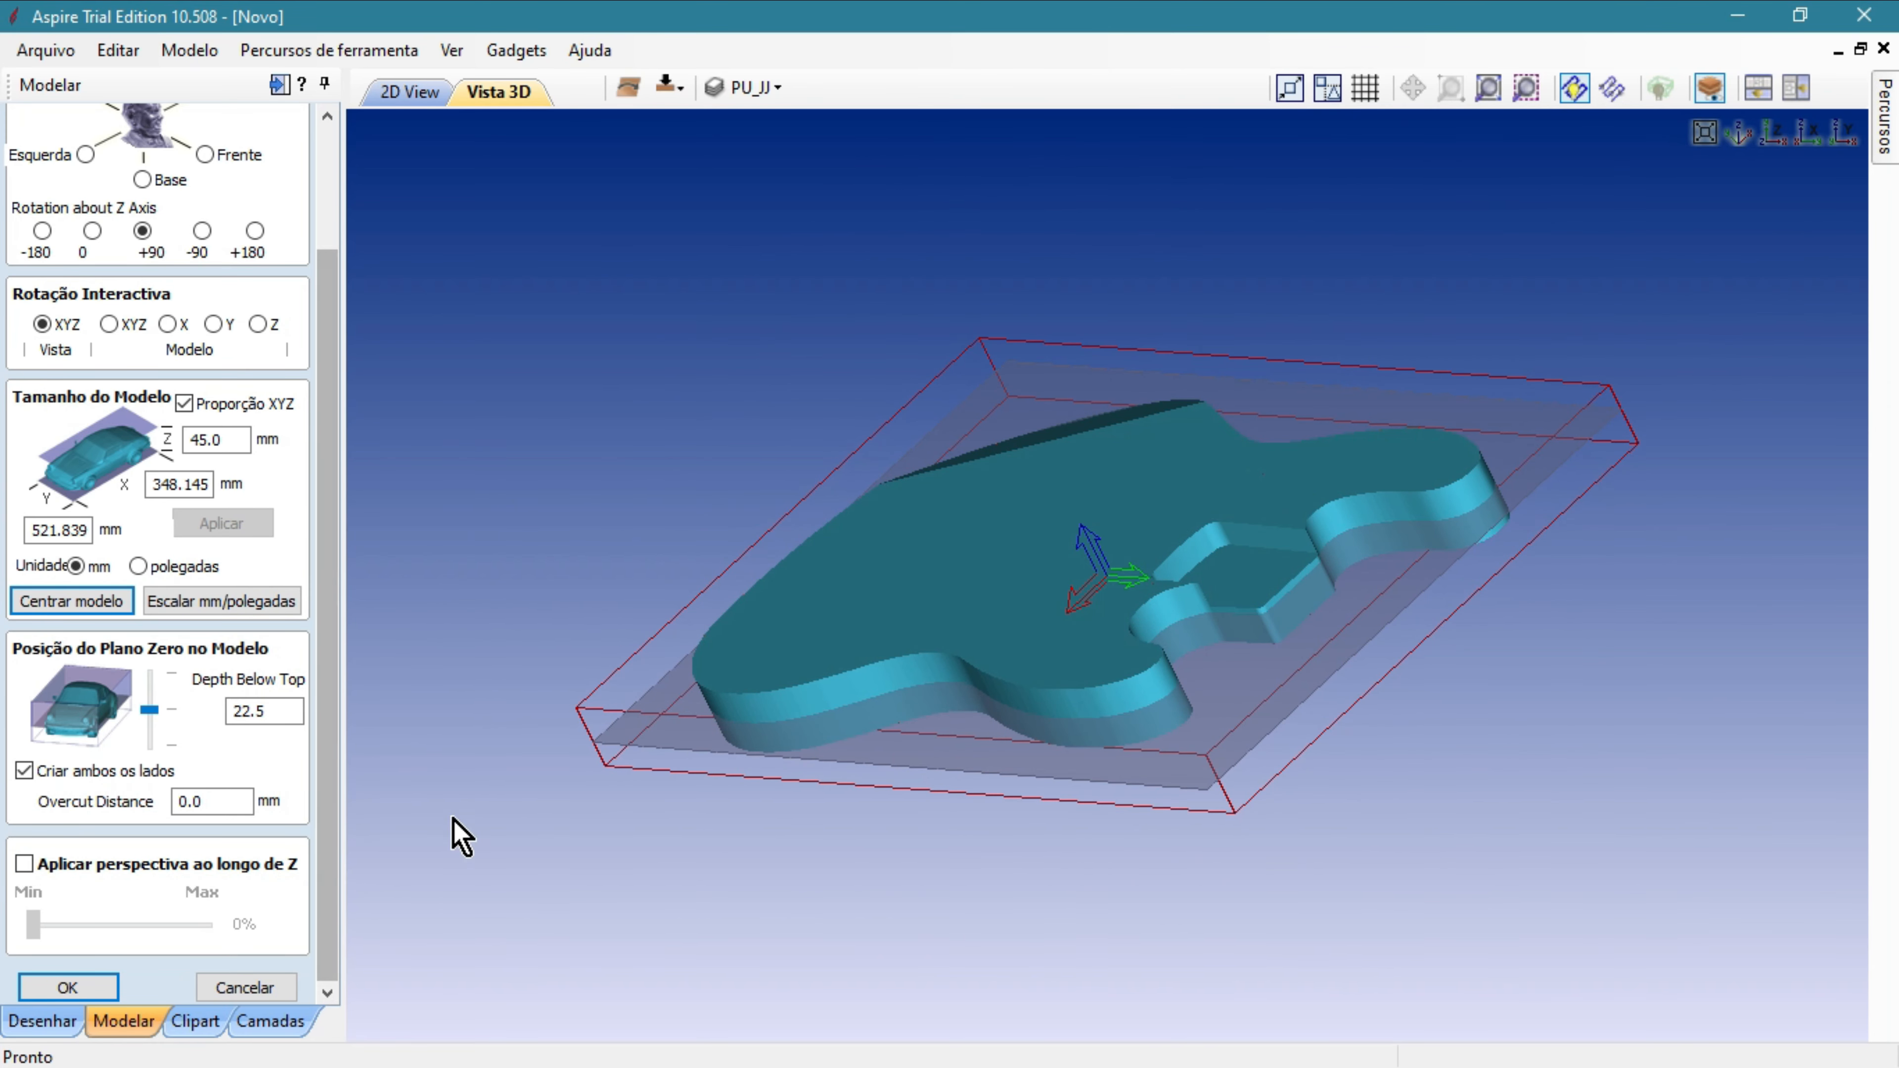
scroll(580, 643, "up", 5)
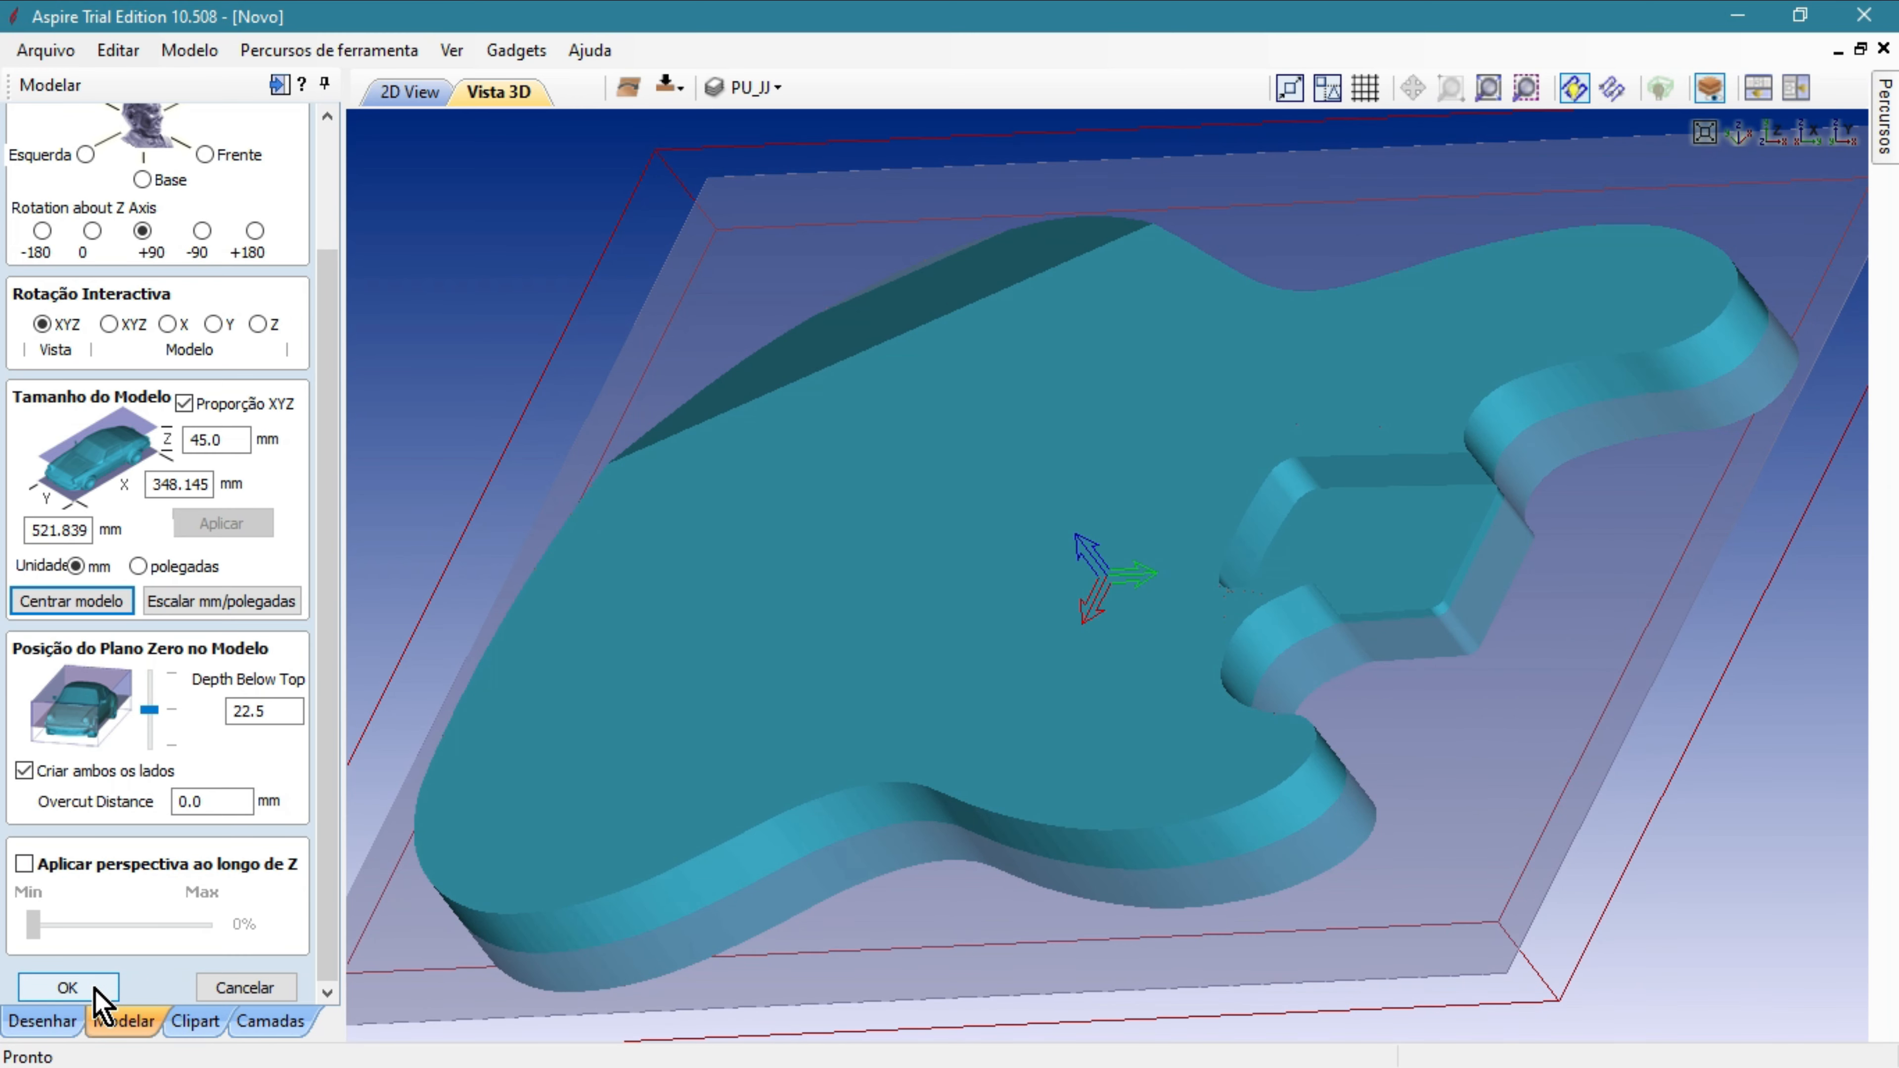
left_click(96, 989)
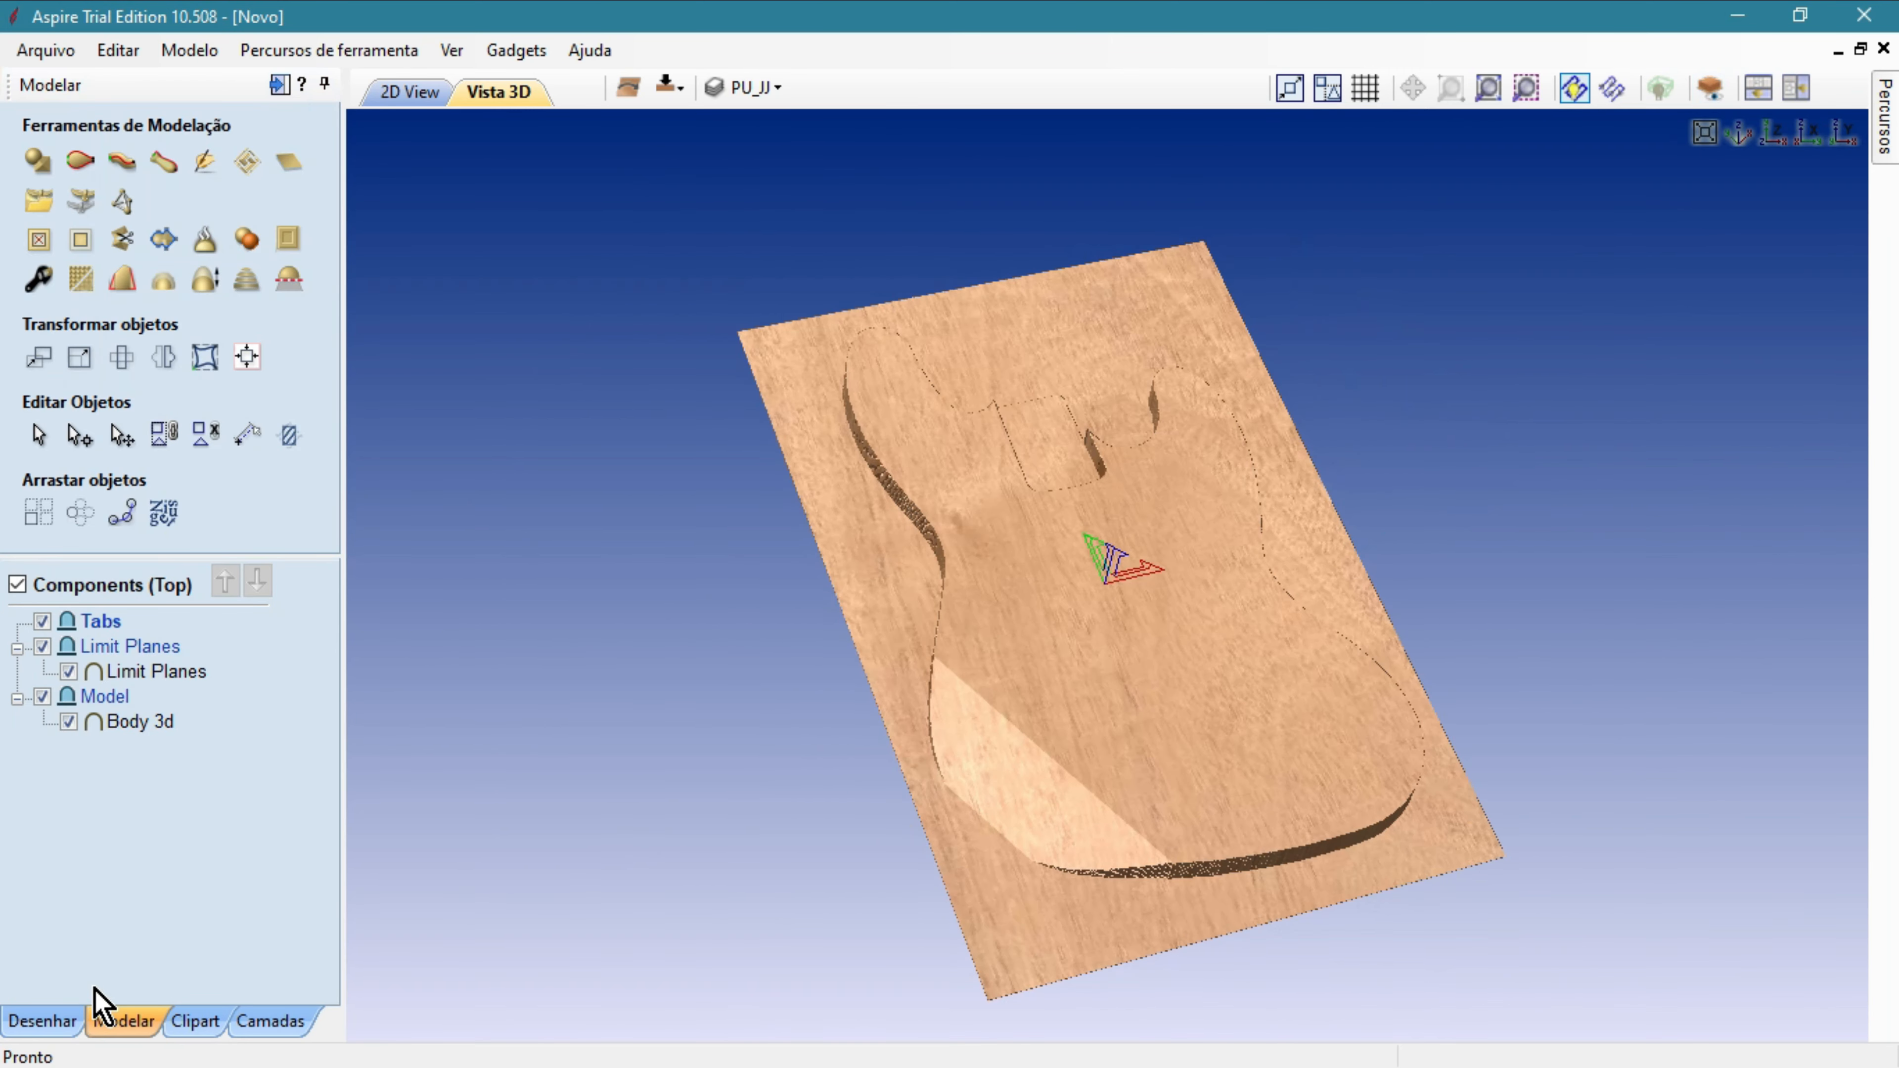
Turn off Animate Camera Moves in the program options by setting it to Não.
left_click_drag(1427, 597, 1114, 524)
scroll(723, 601, "up", 2)
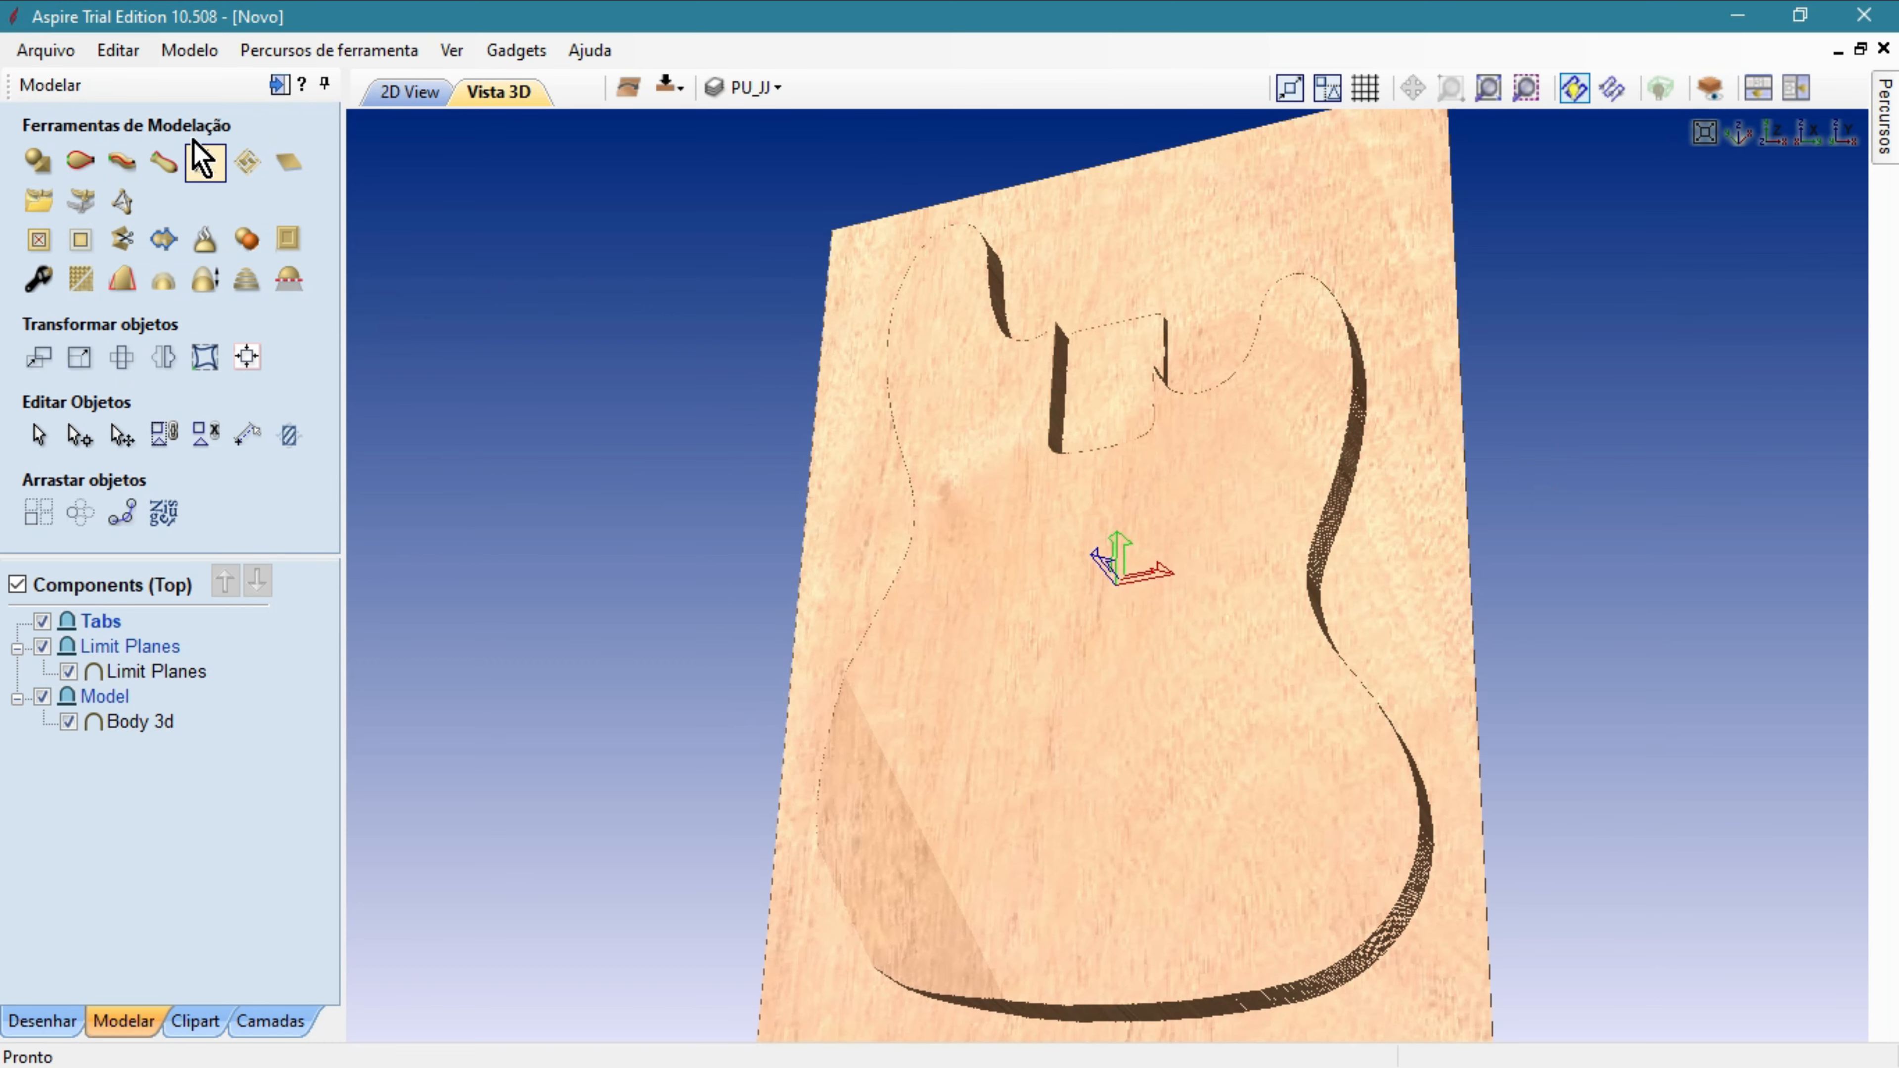
left_click(119, 53)
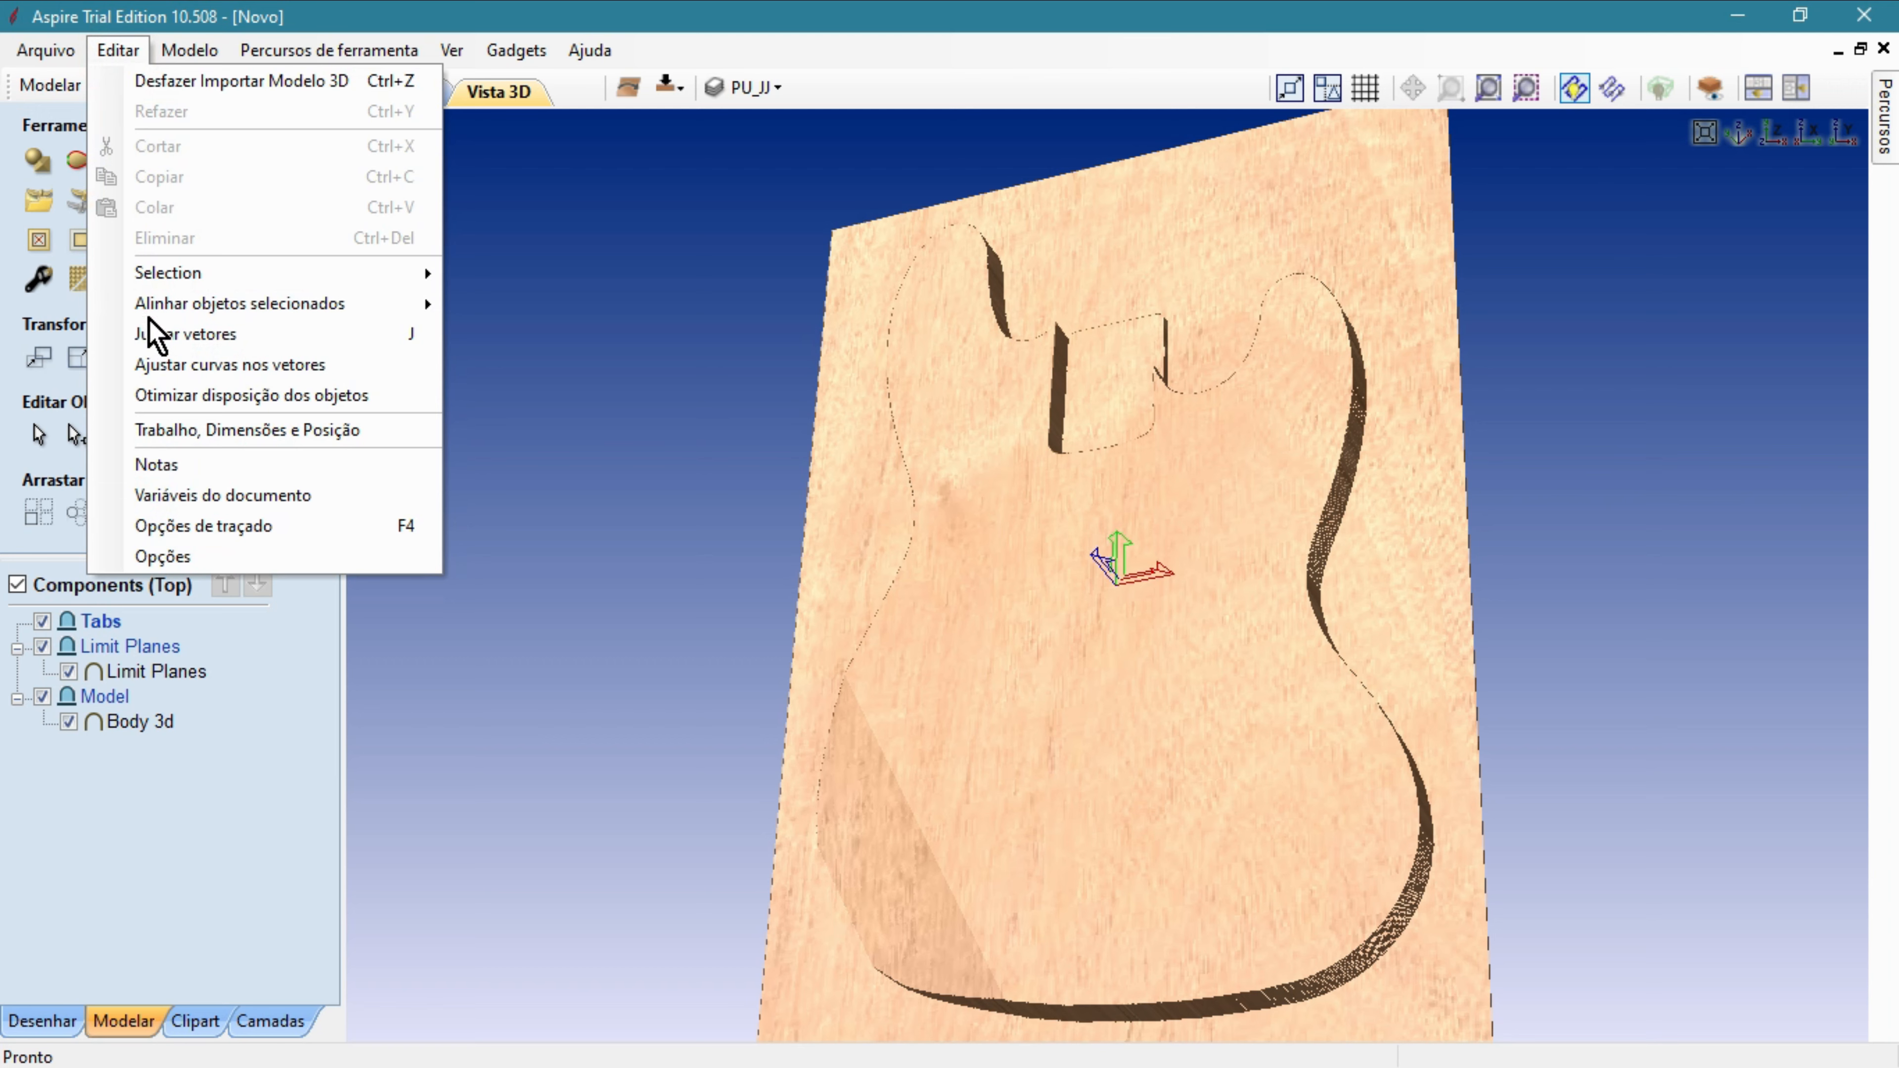
left_click(196, 554)
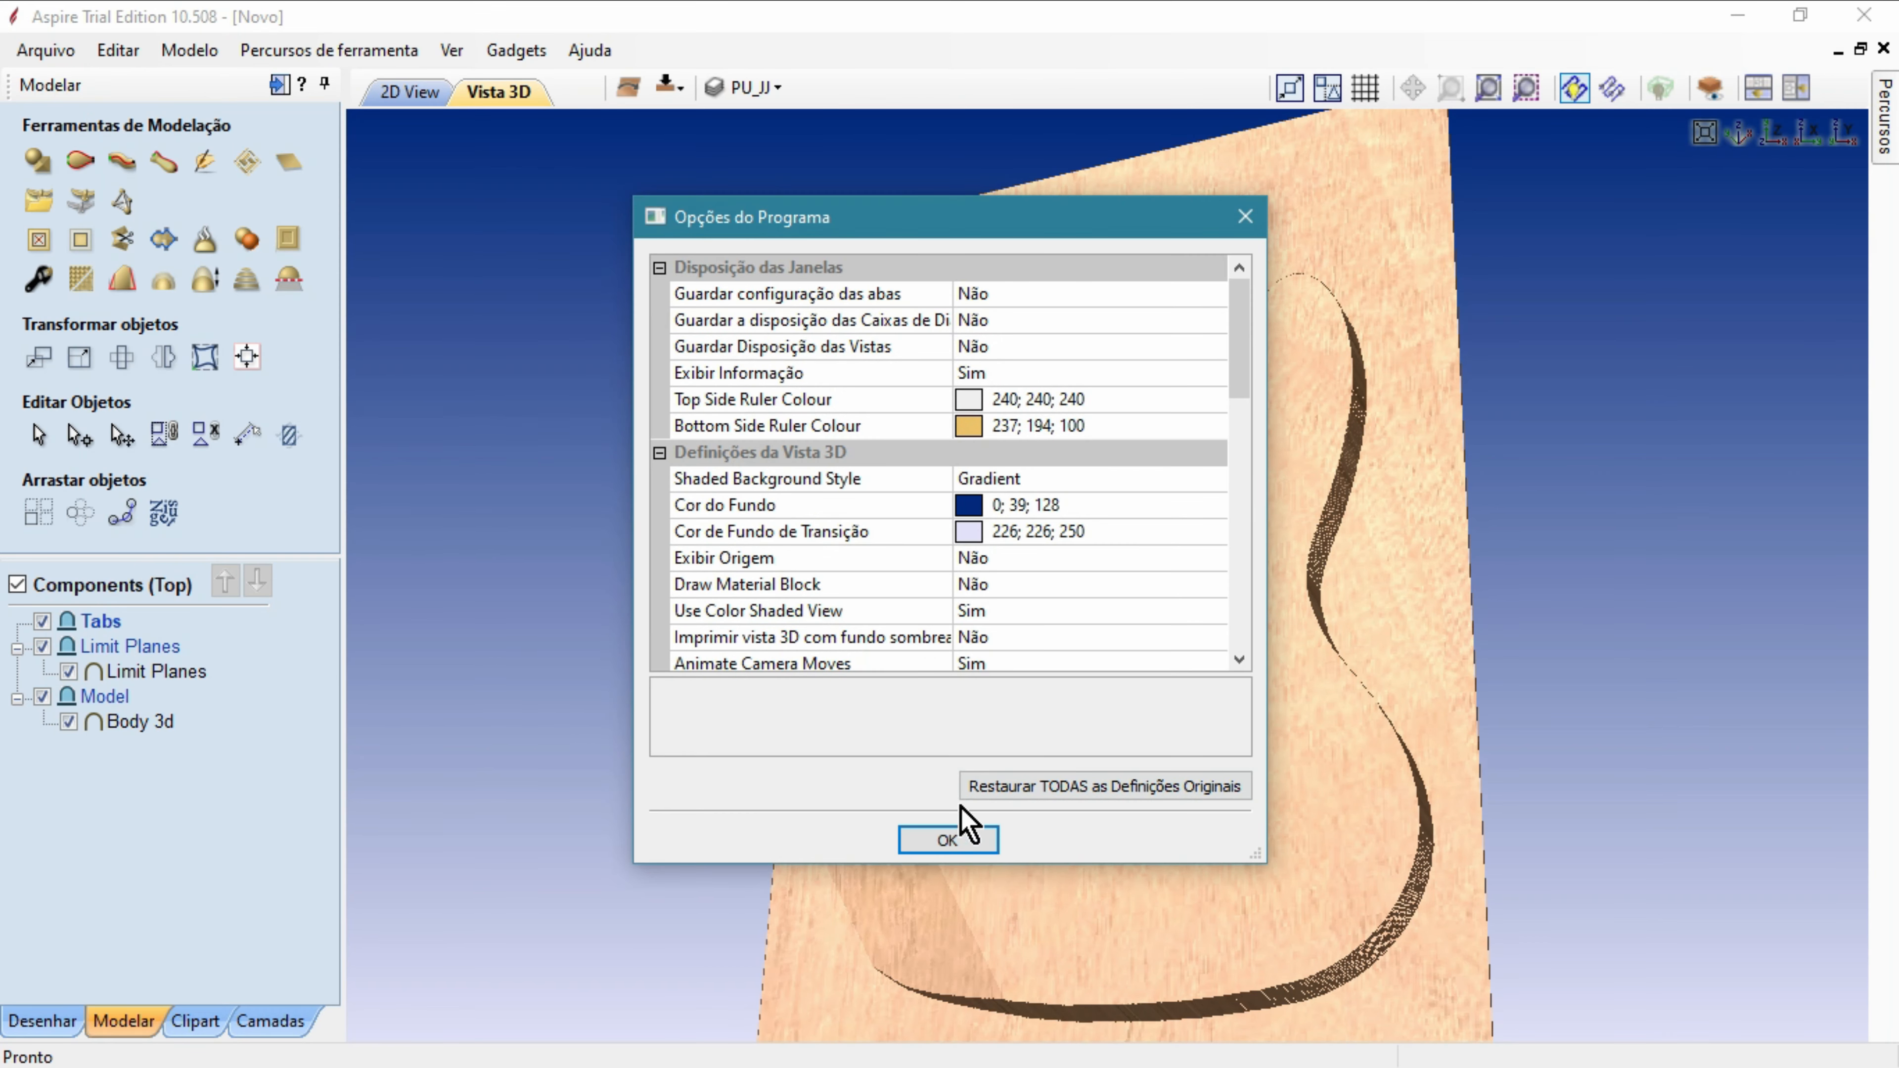
mouse_move(1240, 310)
left_mouse_down()
mouse_move(1244, 331)
mouse_move(1238, 277)
left_mouse_up()
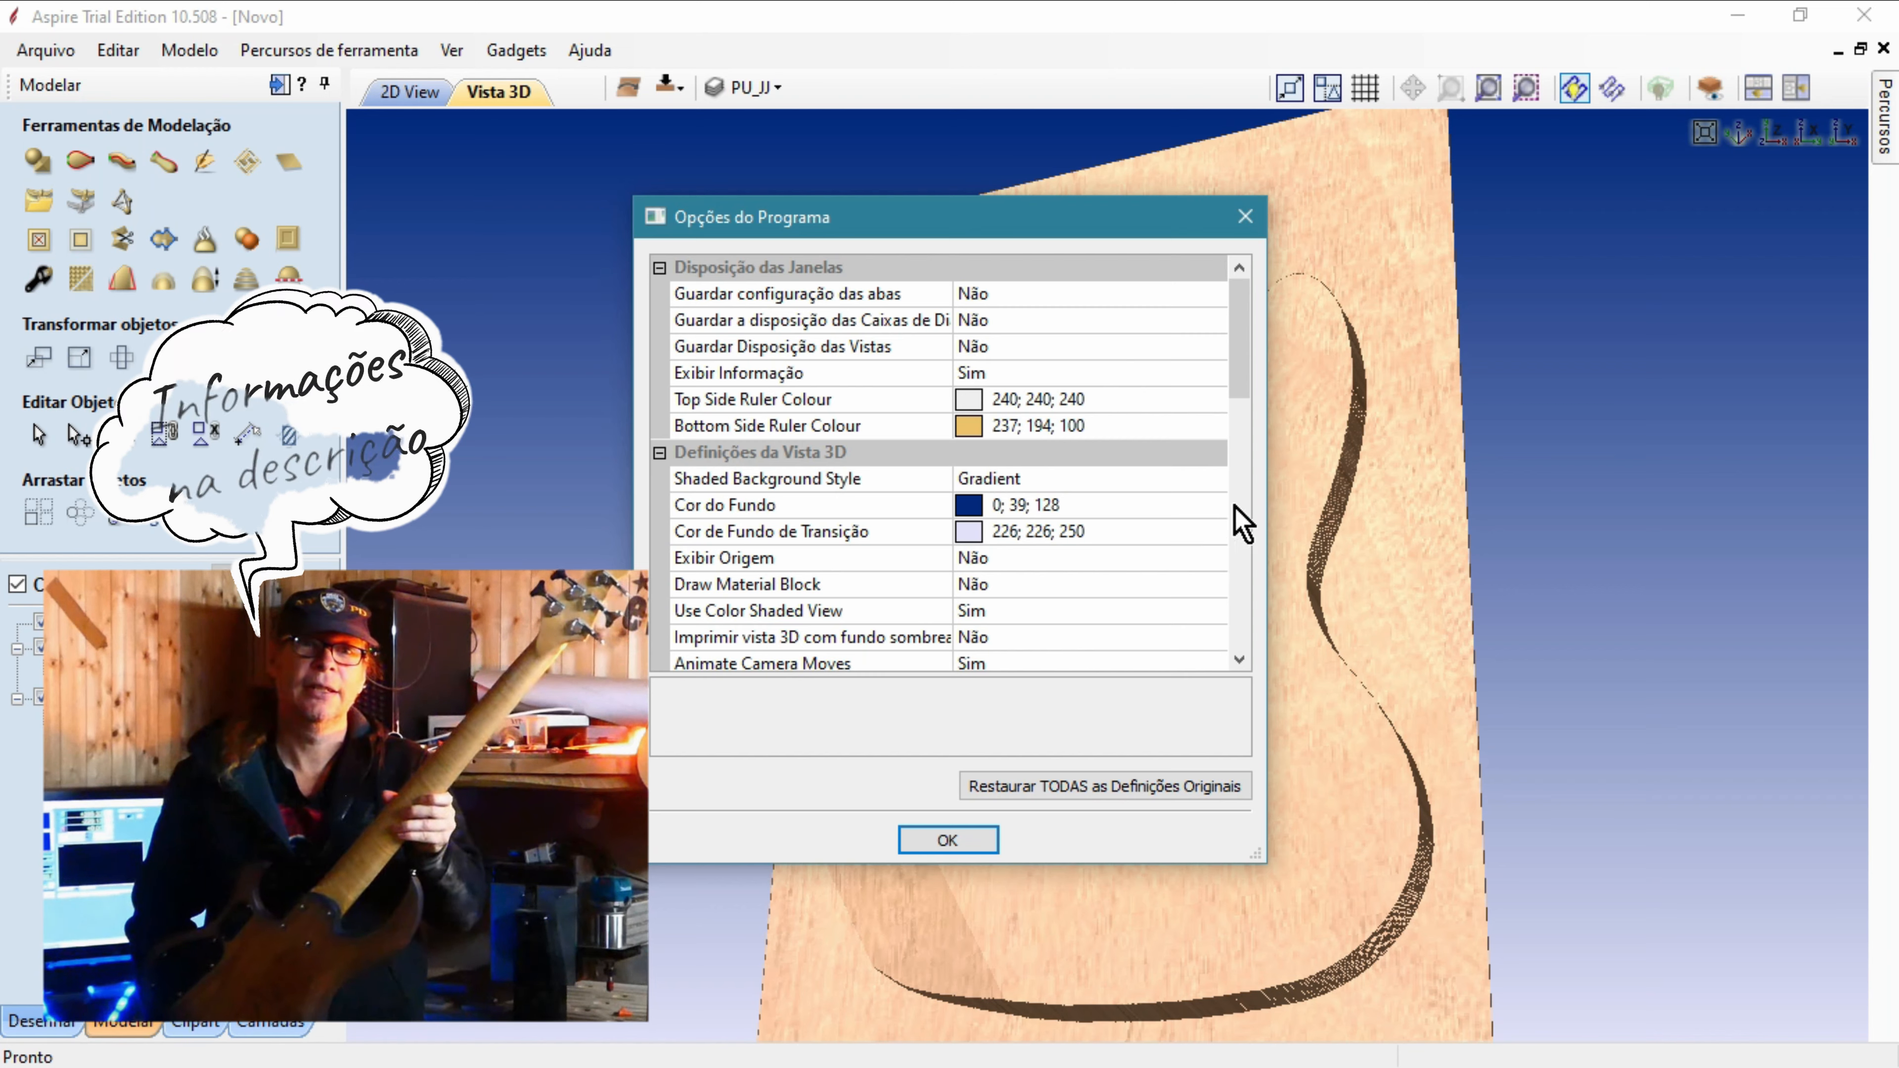
left_click_drag(1242, 400, 1241, 456)
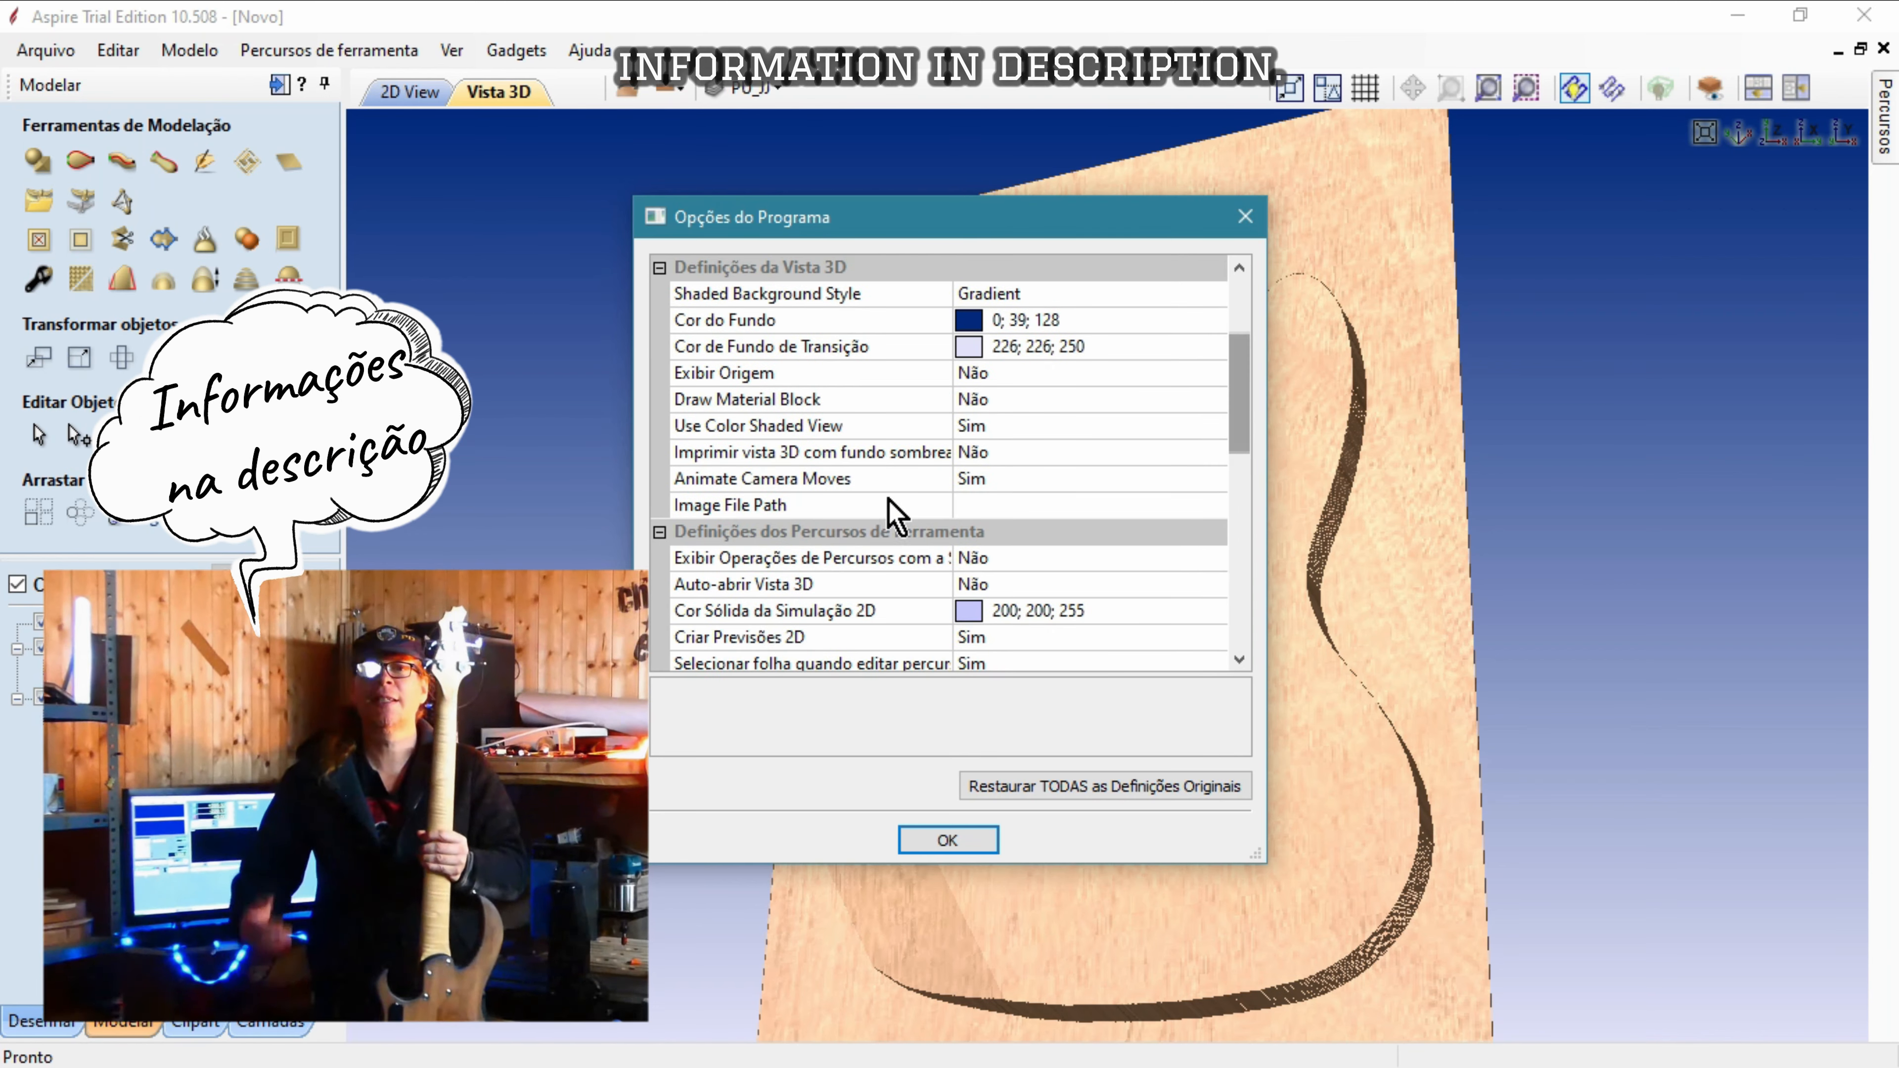
left_click(1019, 479)
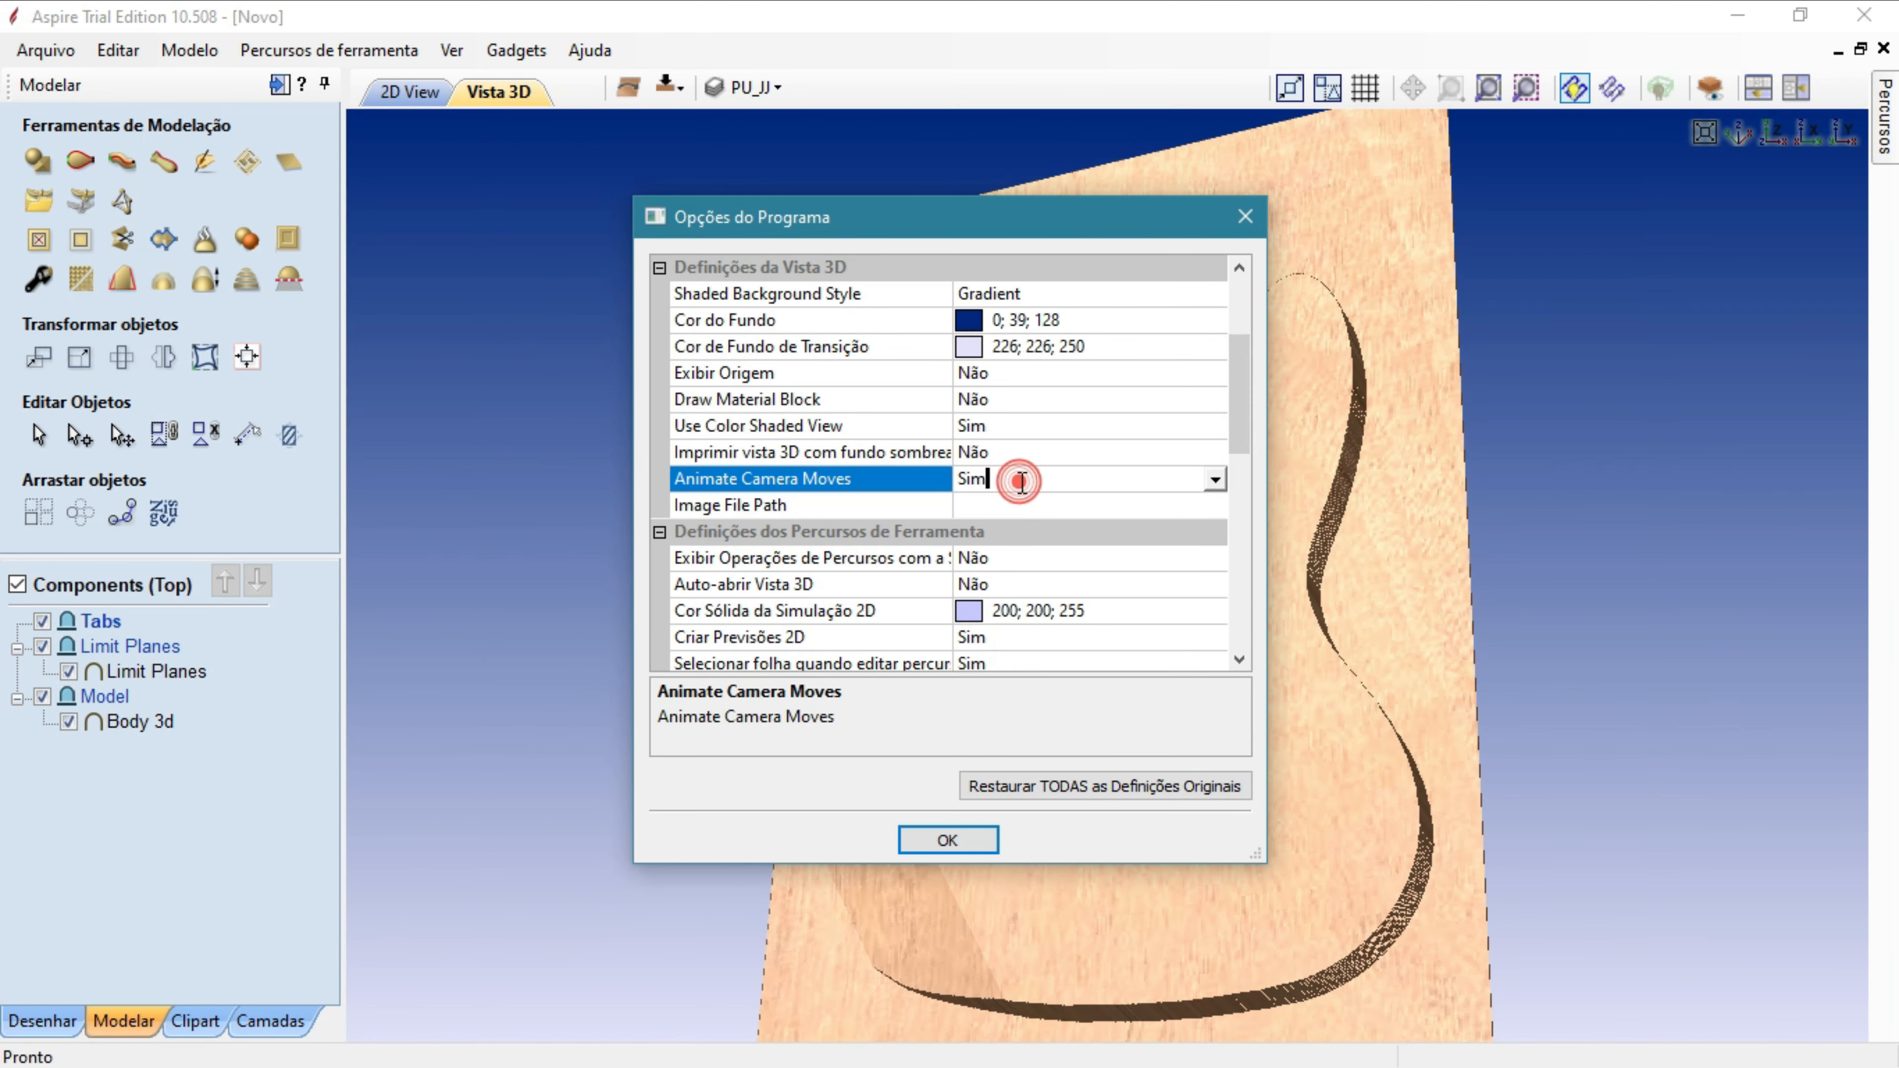
left_click(1215, 482)
left_click(1070, 536)
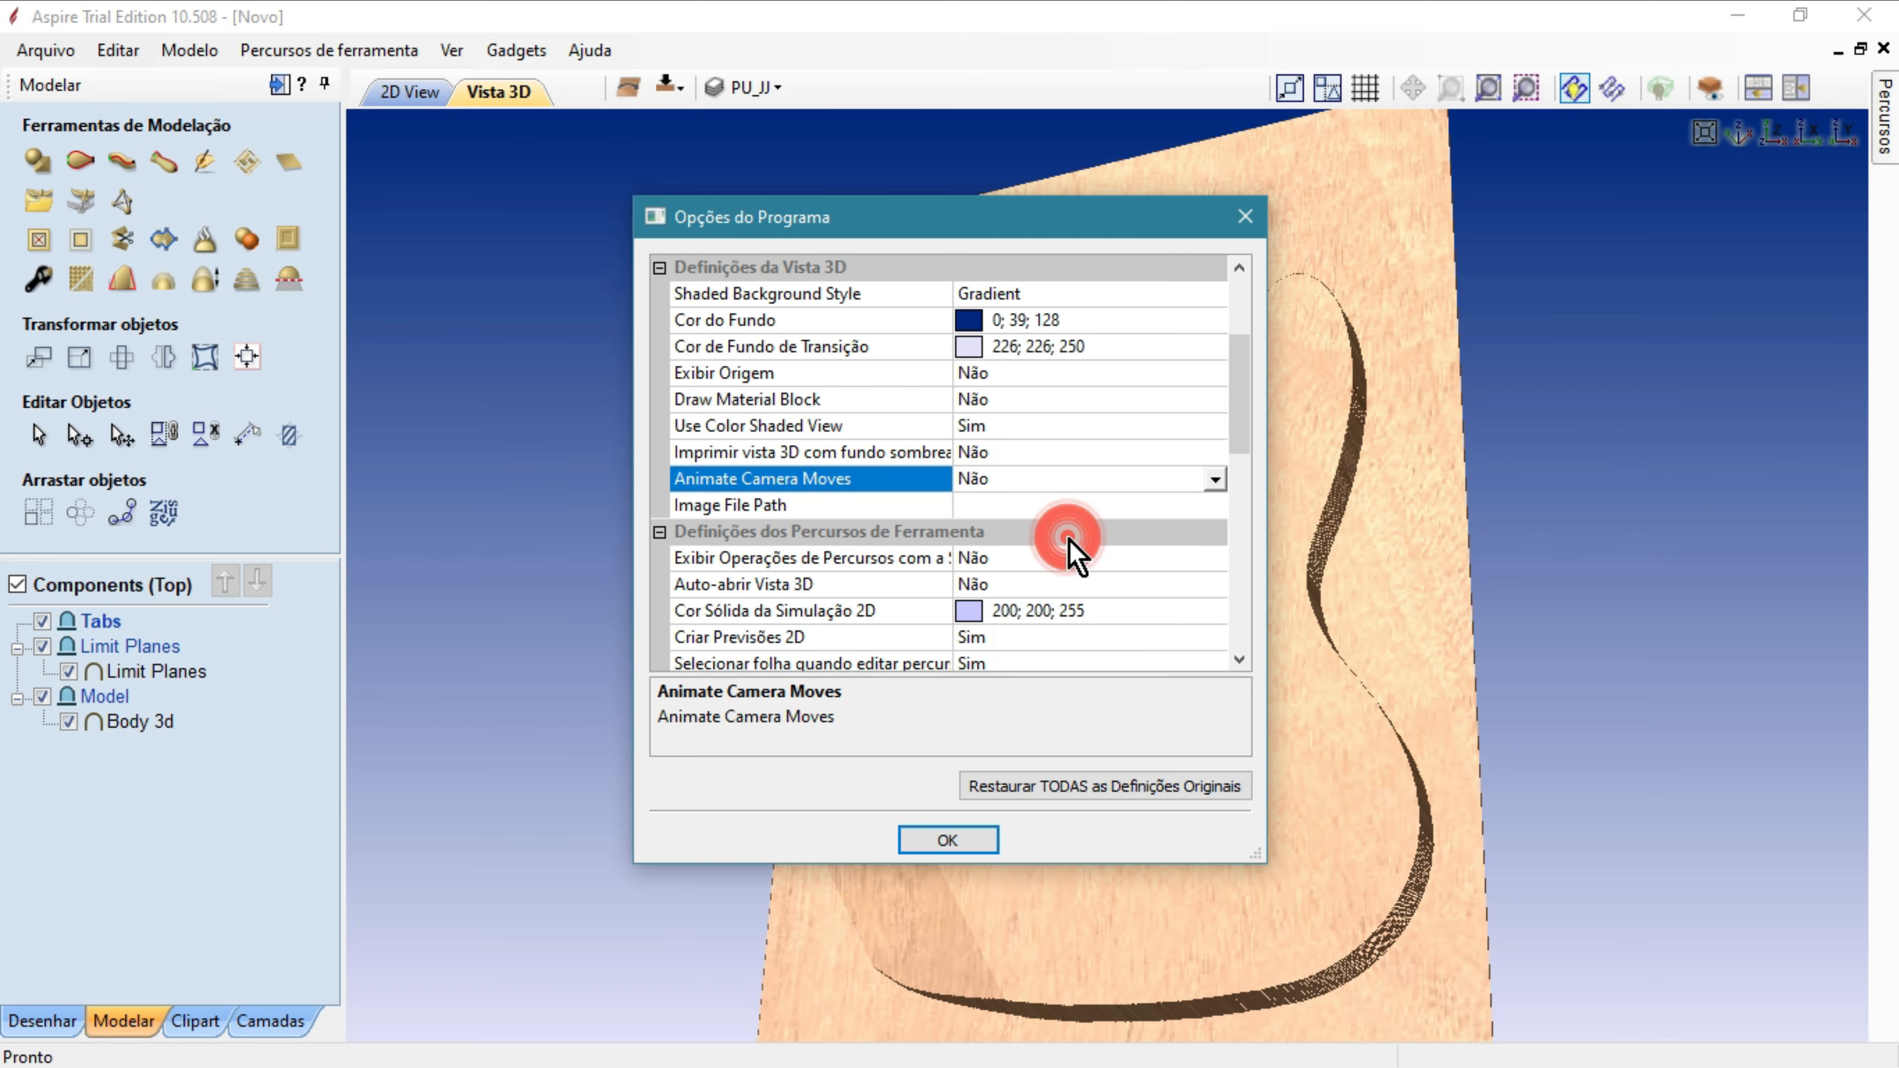
left_click(953, 844)
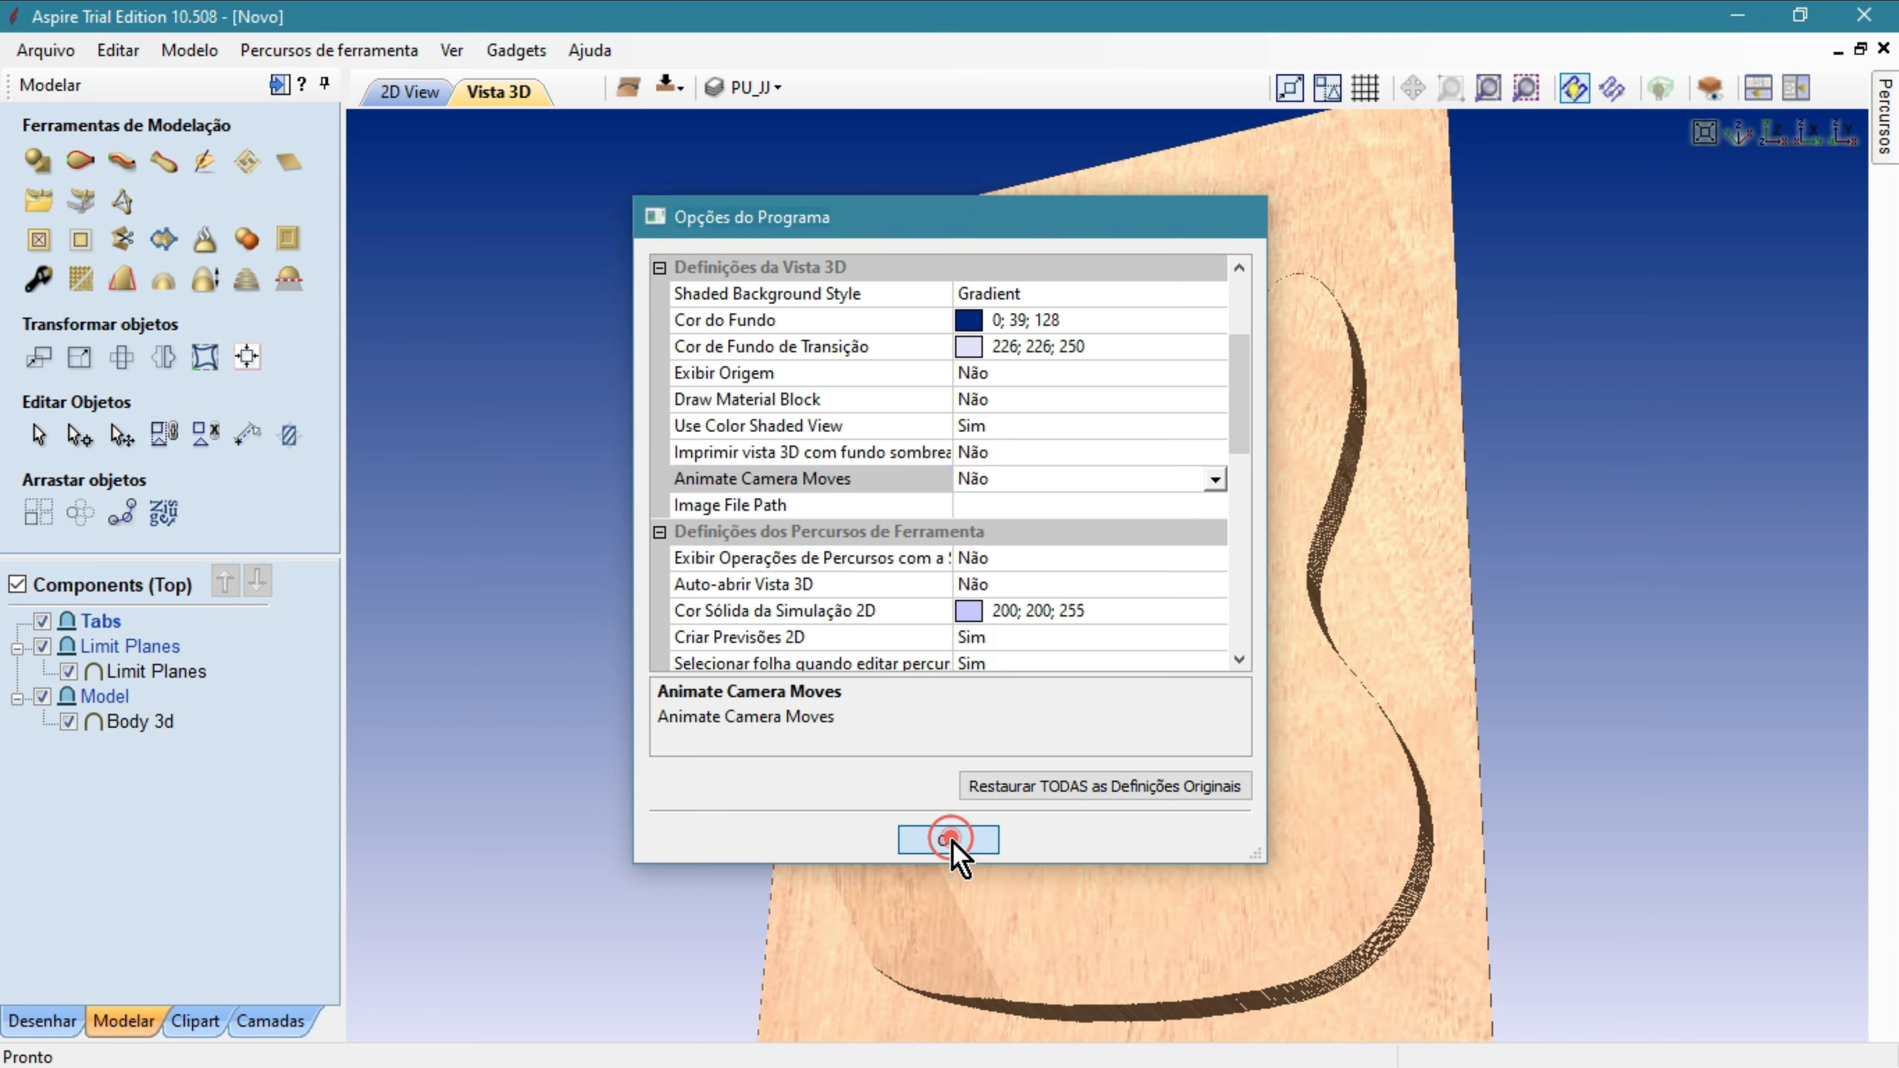
Highlight the Body 3d and Limit Planes components in turn to see which part of the top-side model each covers.
left_click_drag(783, 462, 881, 428)
left_click_drag(691, 540, 1017, 645)
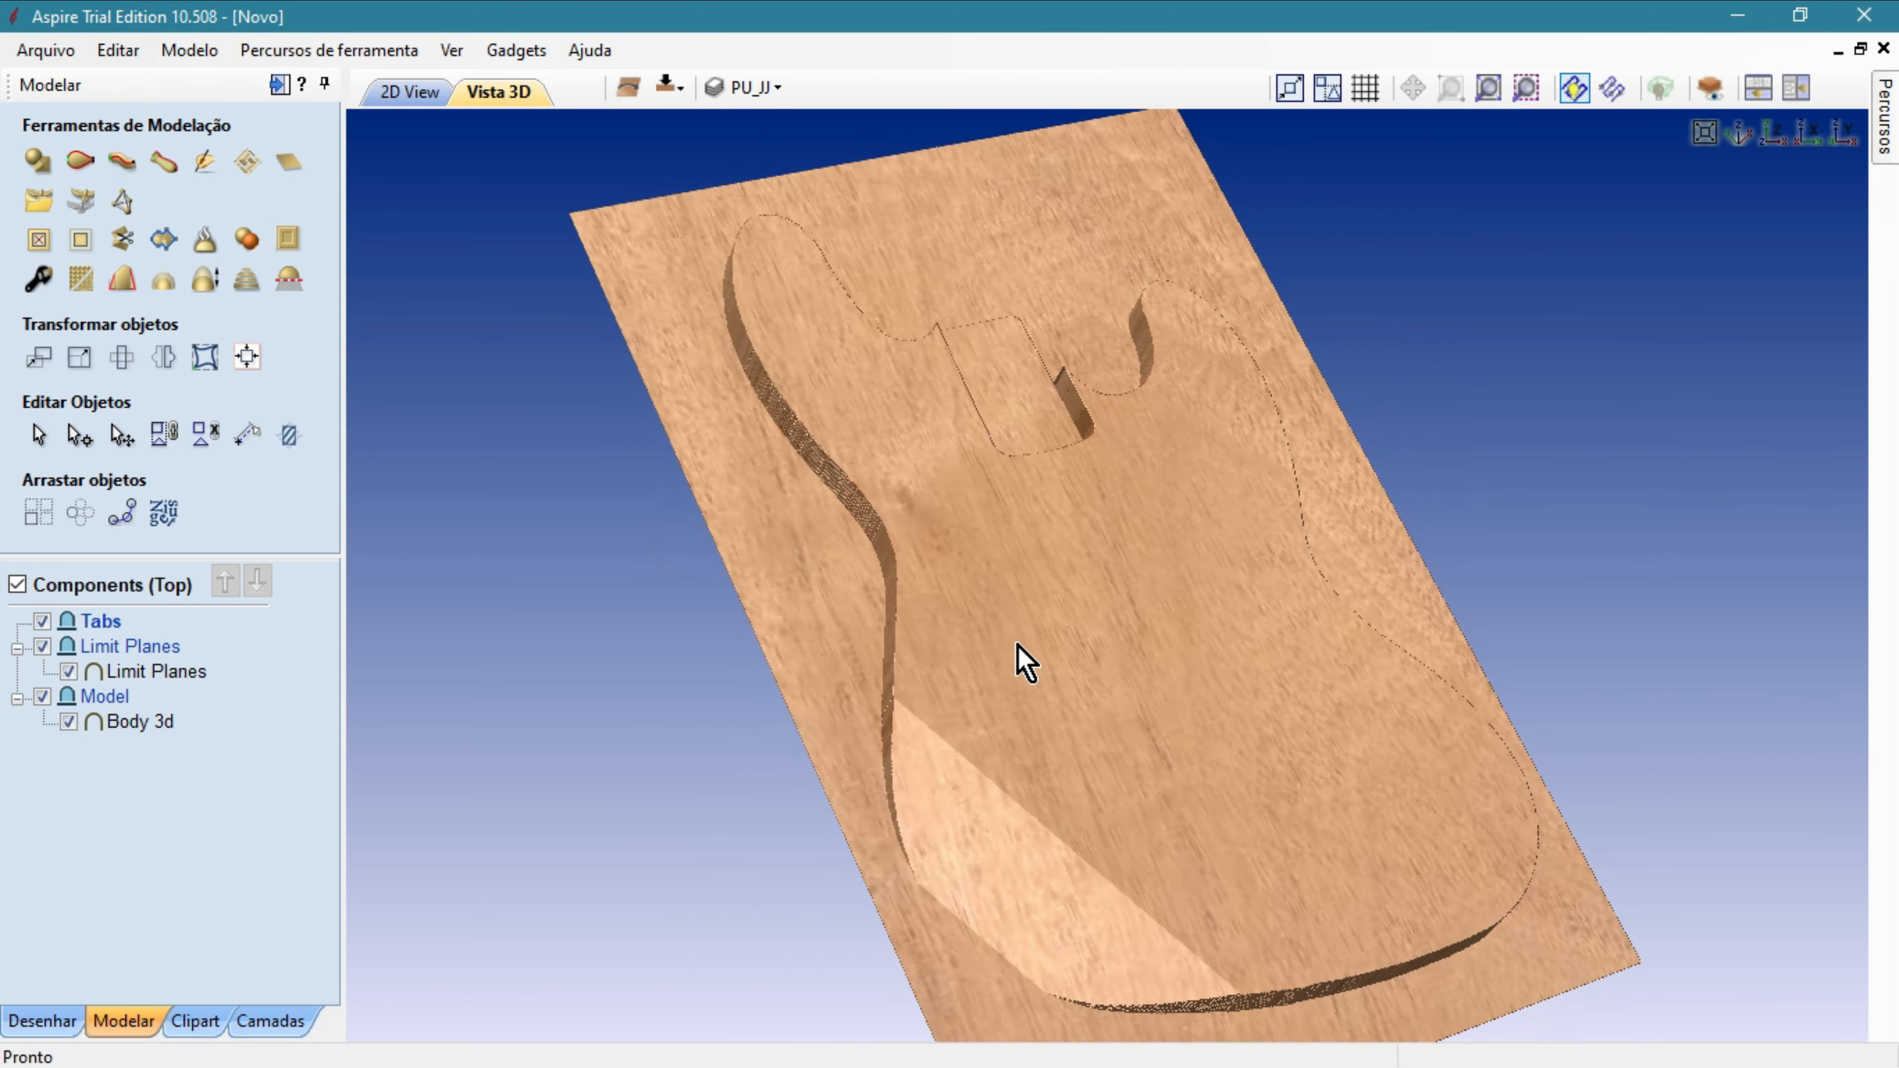
left_click(132, 724)
left_click_drag(754, 636, 562, 670)
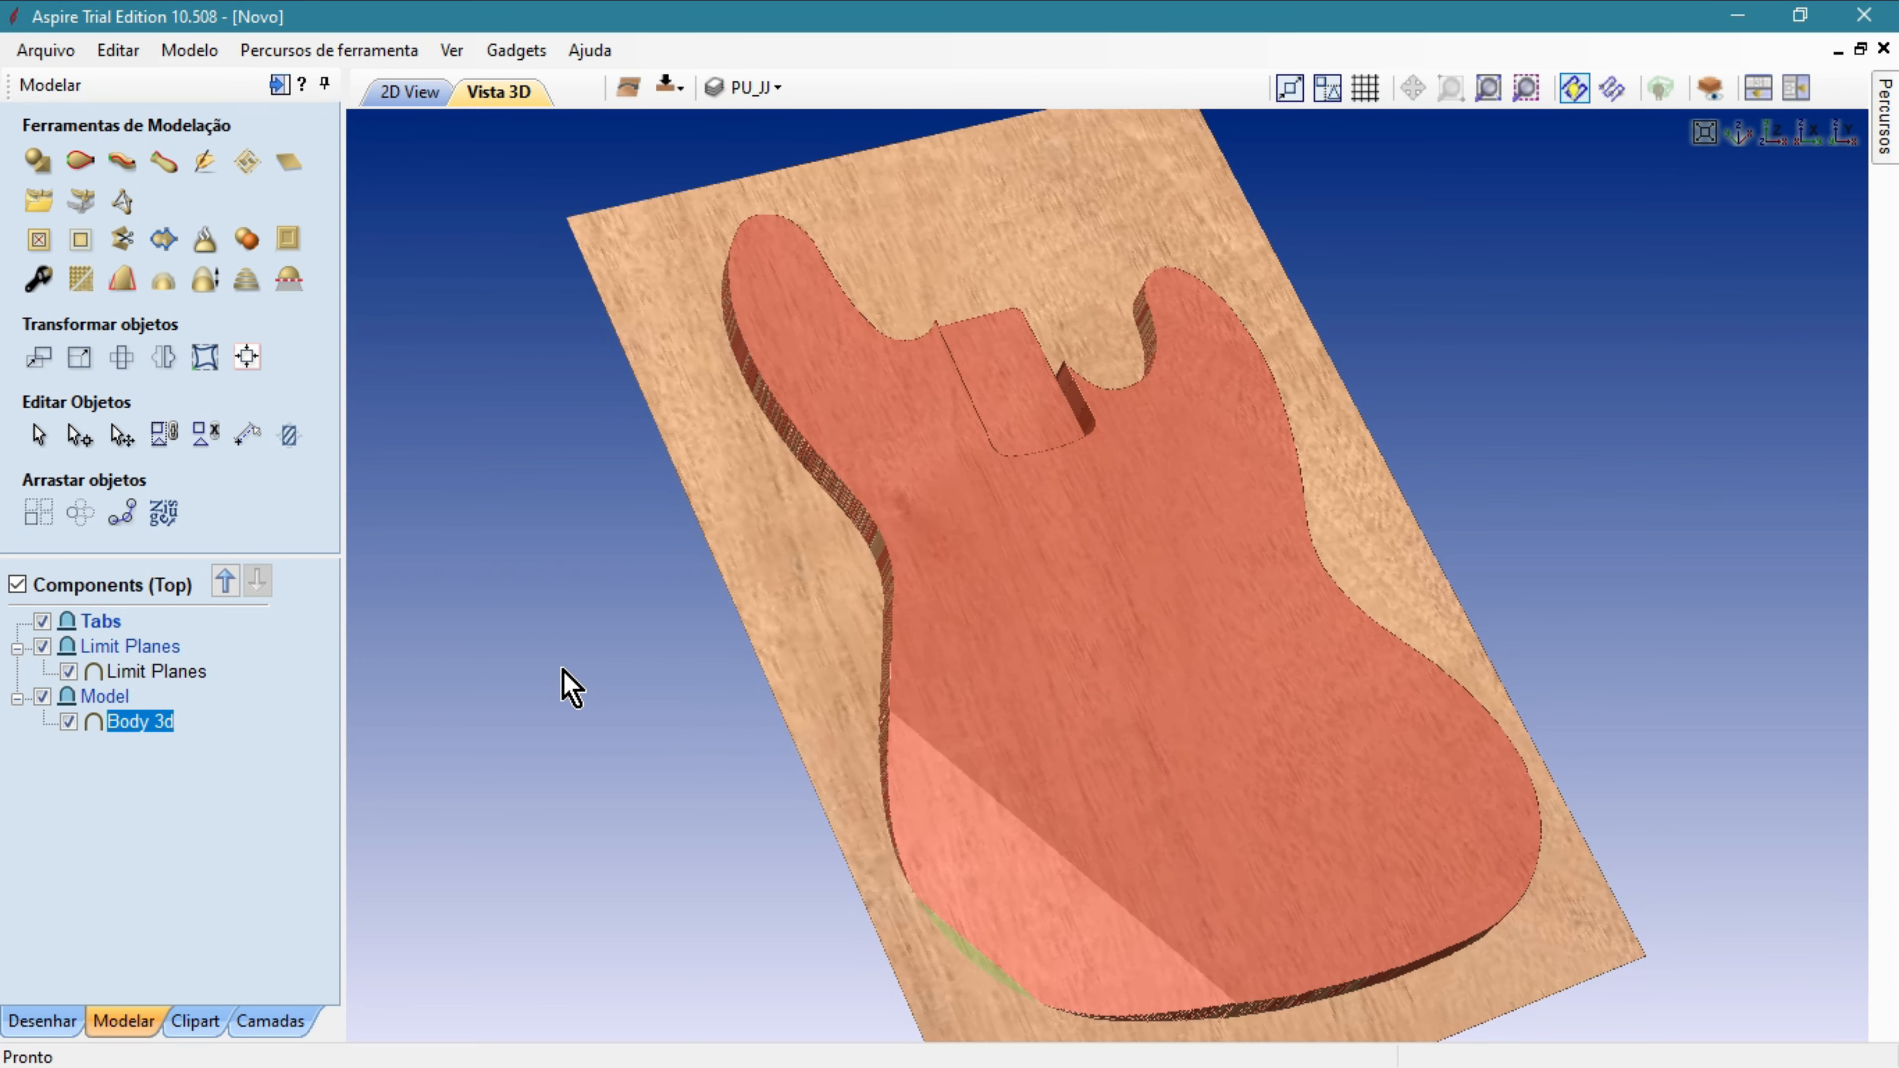
left_click(155, 671)
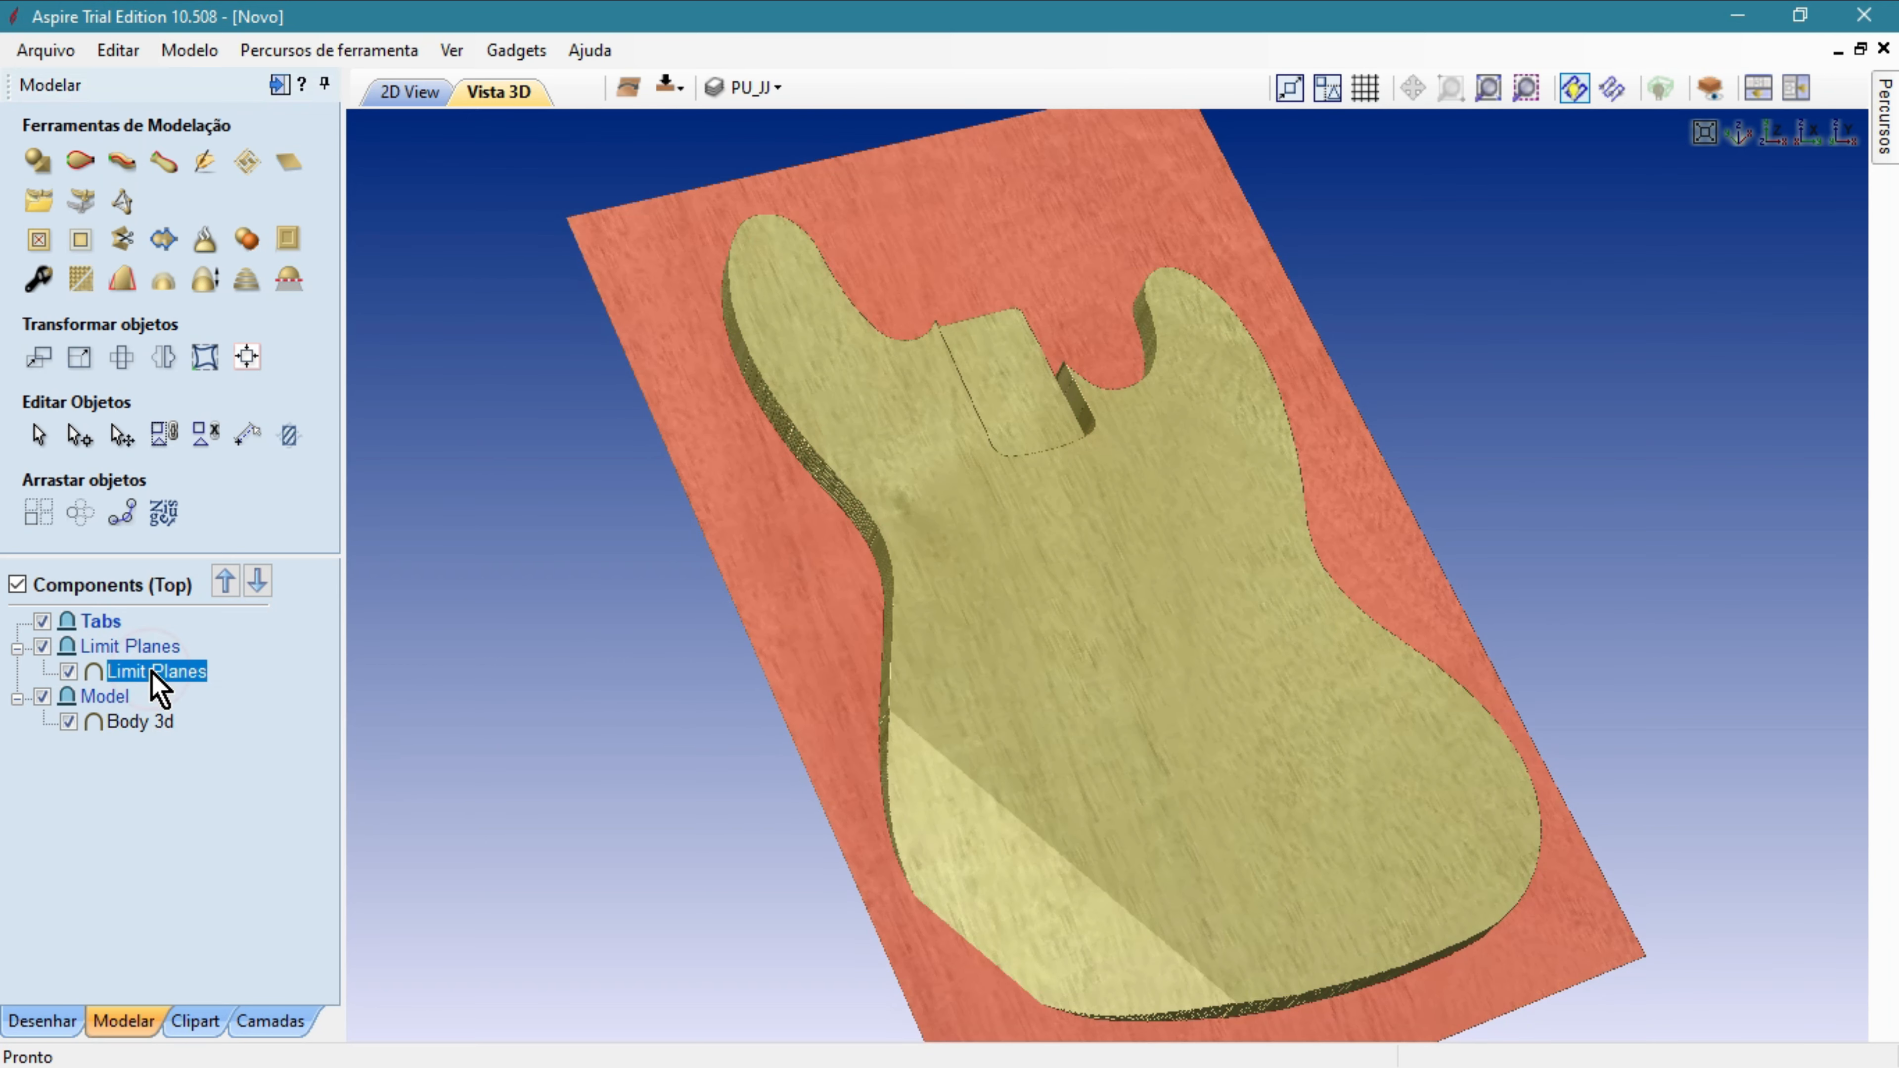
Hide the Limit Planes component on the top side.
left_click_drag(1641, 610, 1342, 576)
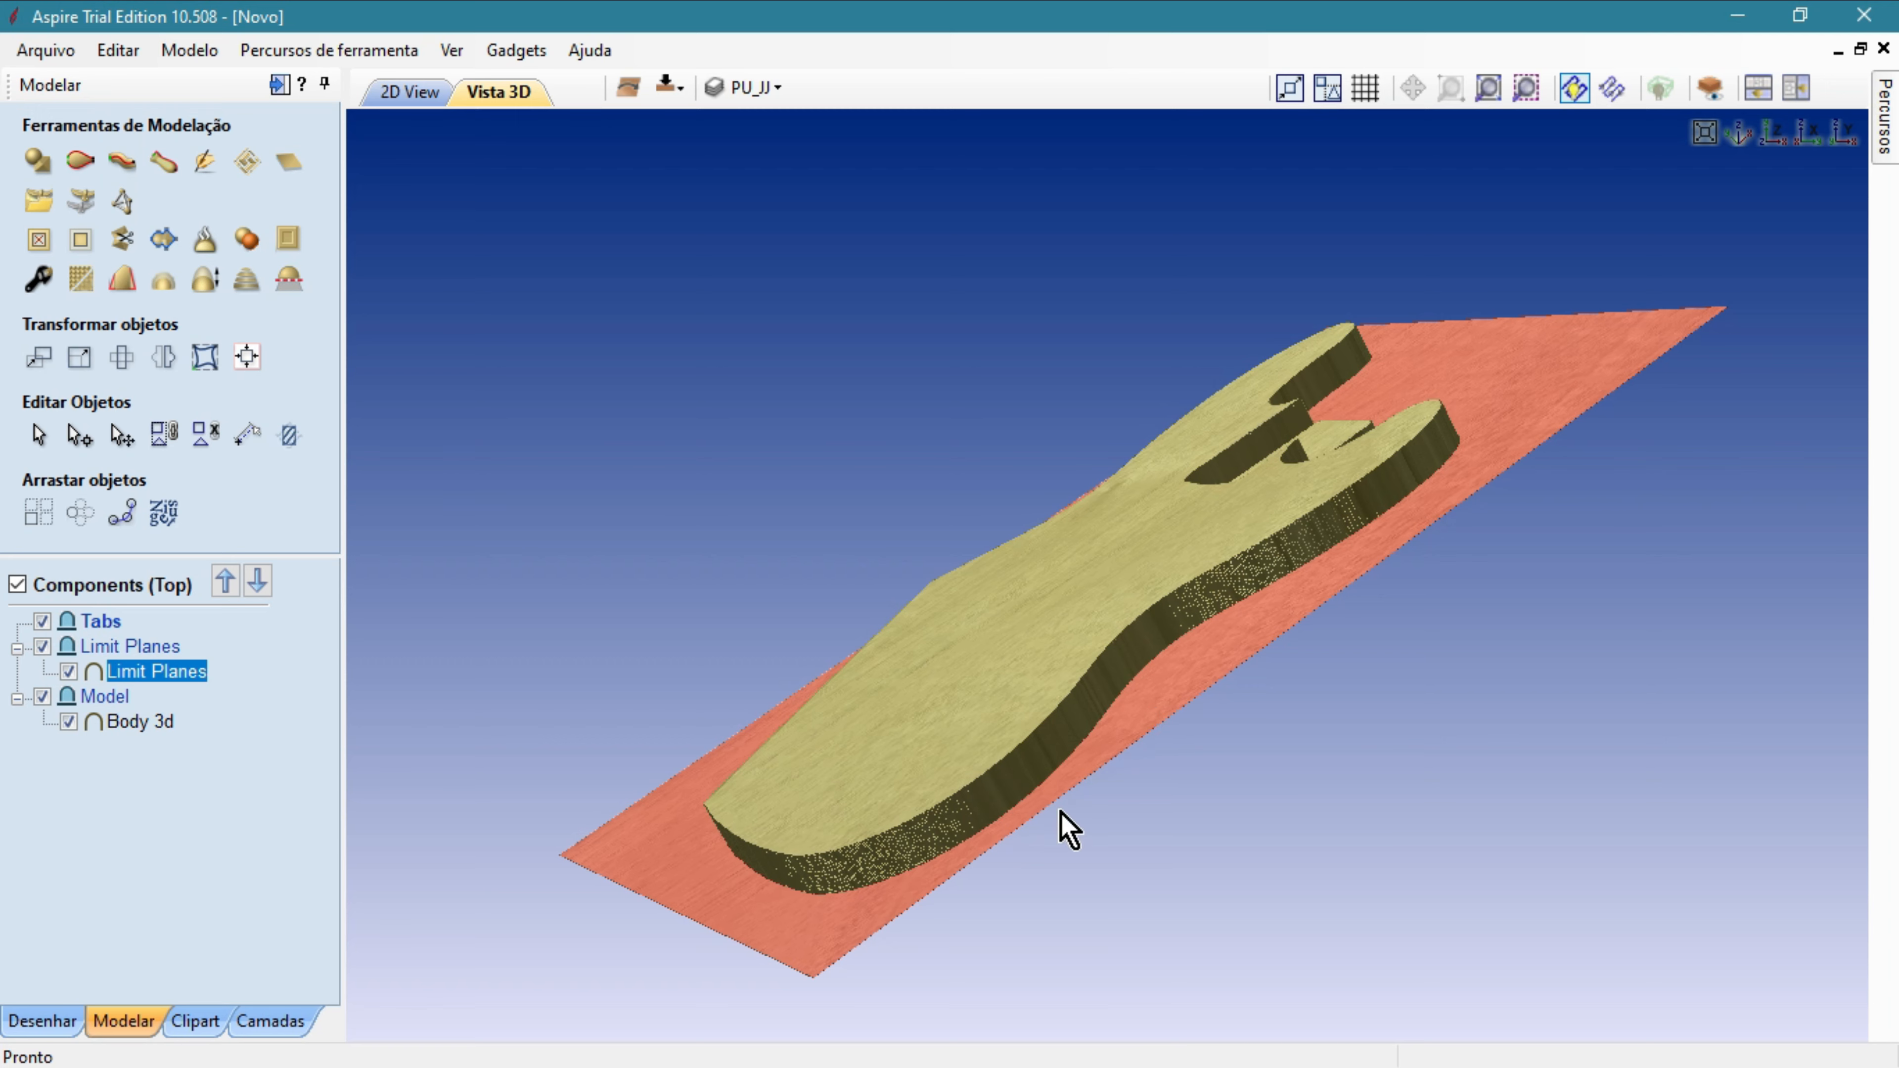
left_click_drag(747, 606, 771, 645)
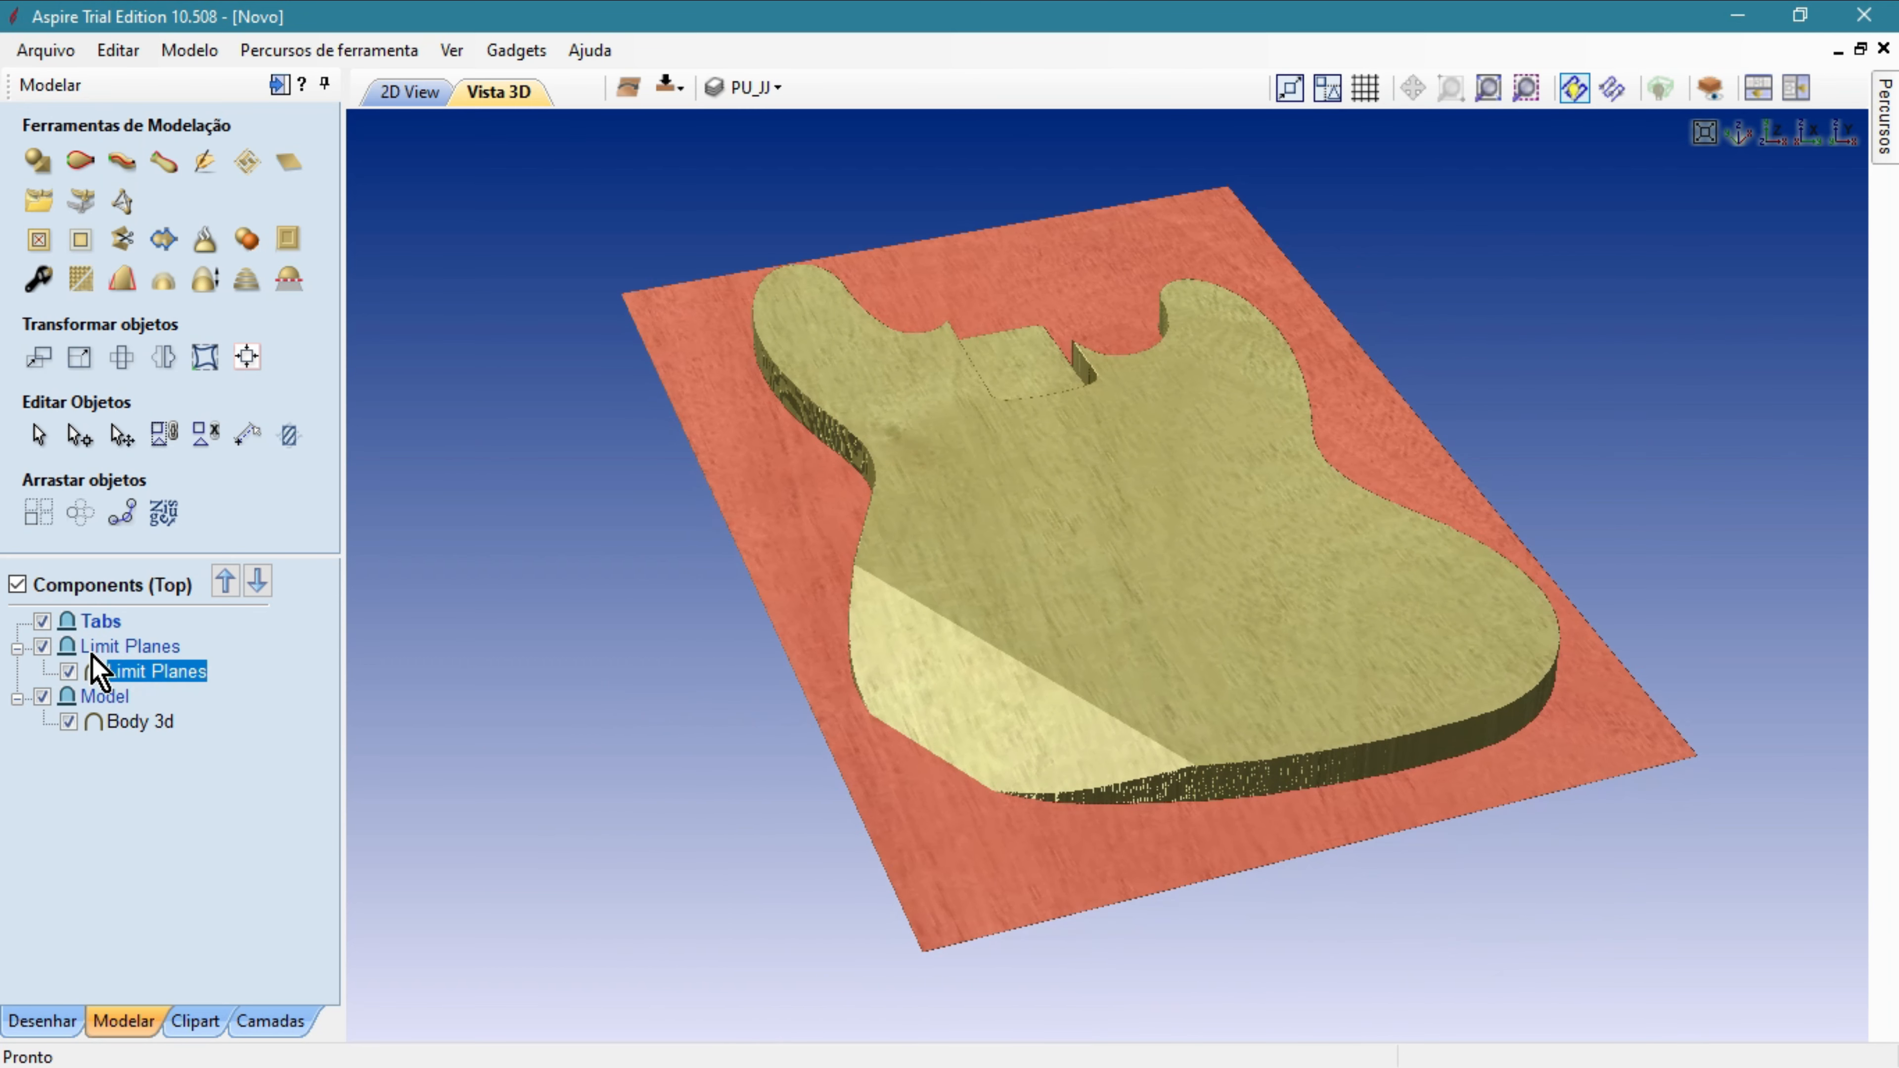
left_click(69, 671)
left_click_drag(572, 721, 627, 692)
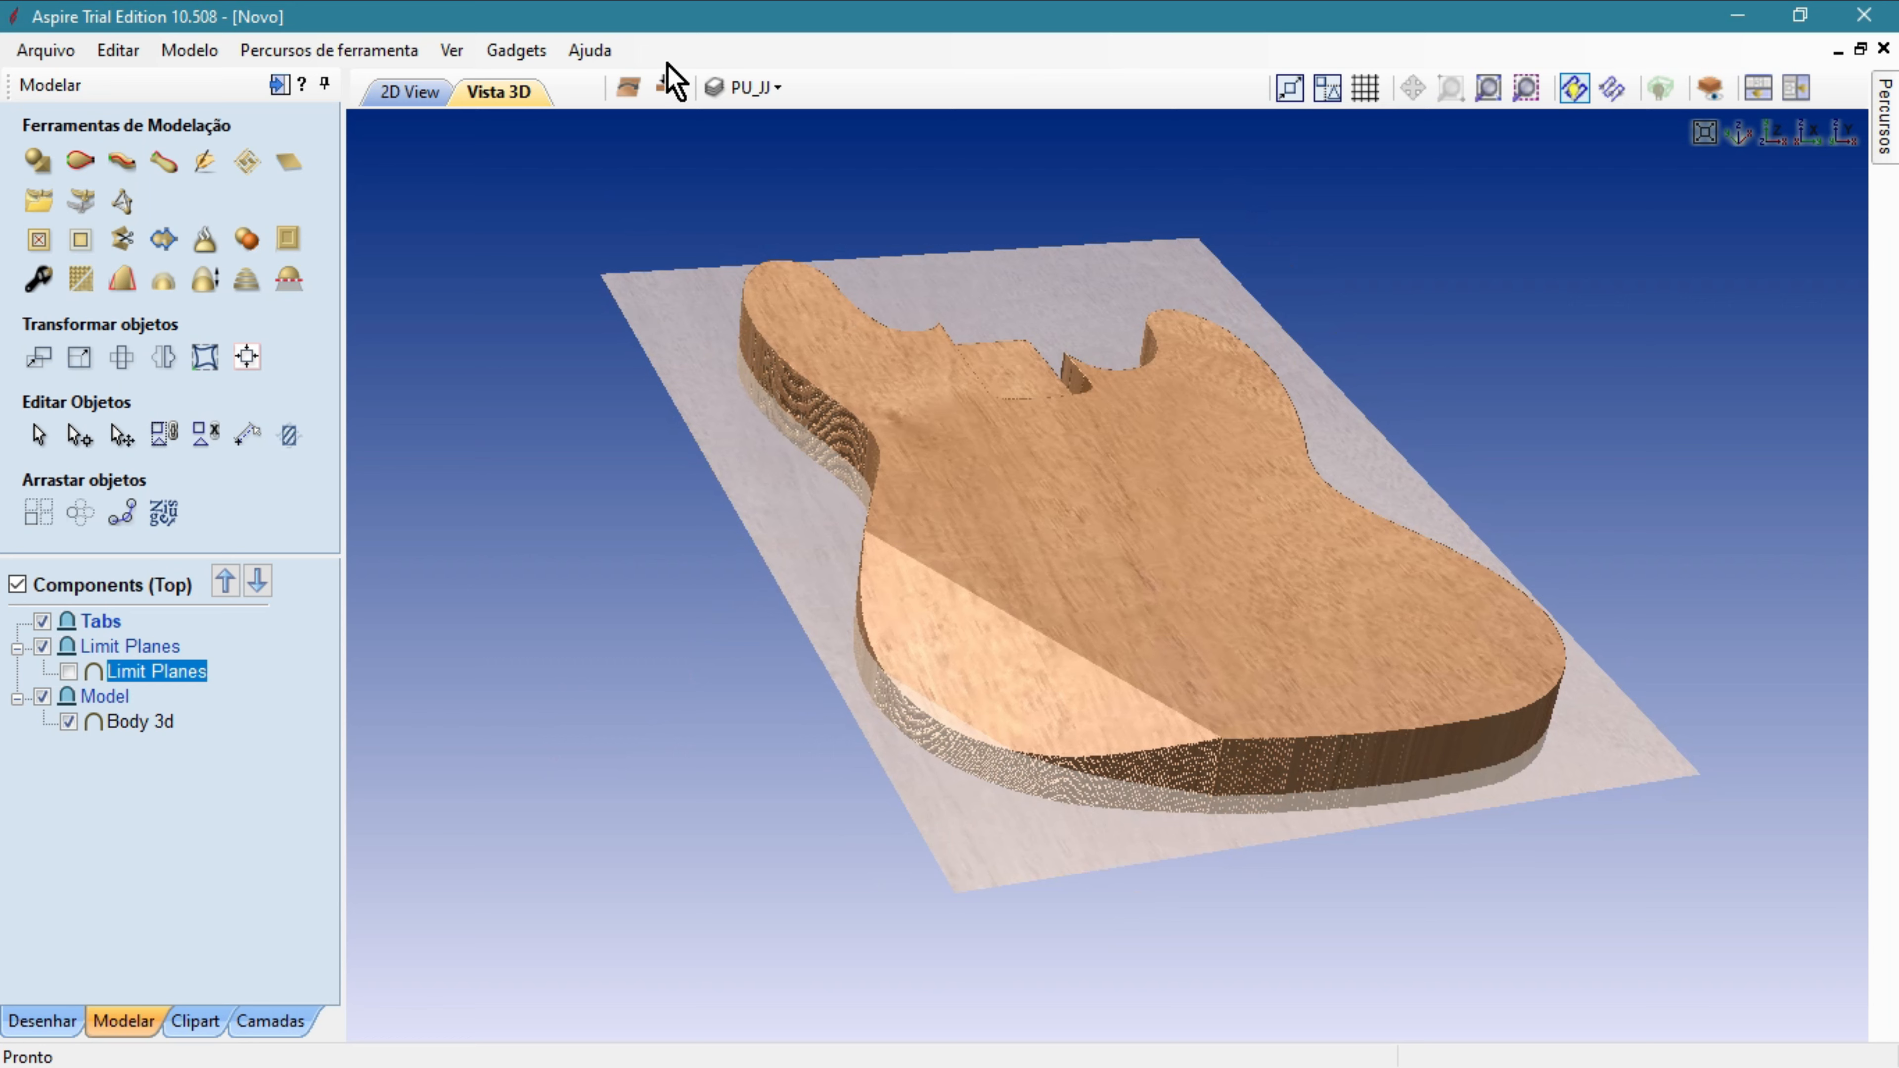
Switch to the bottom side, inspect the model from several angles and hide its Limit Planes component.
left_click(668, 88)
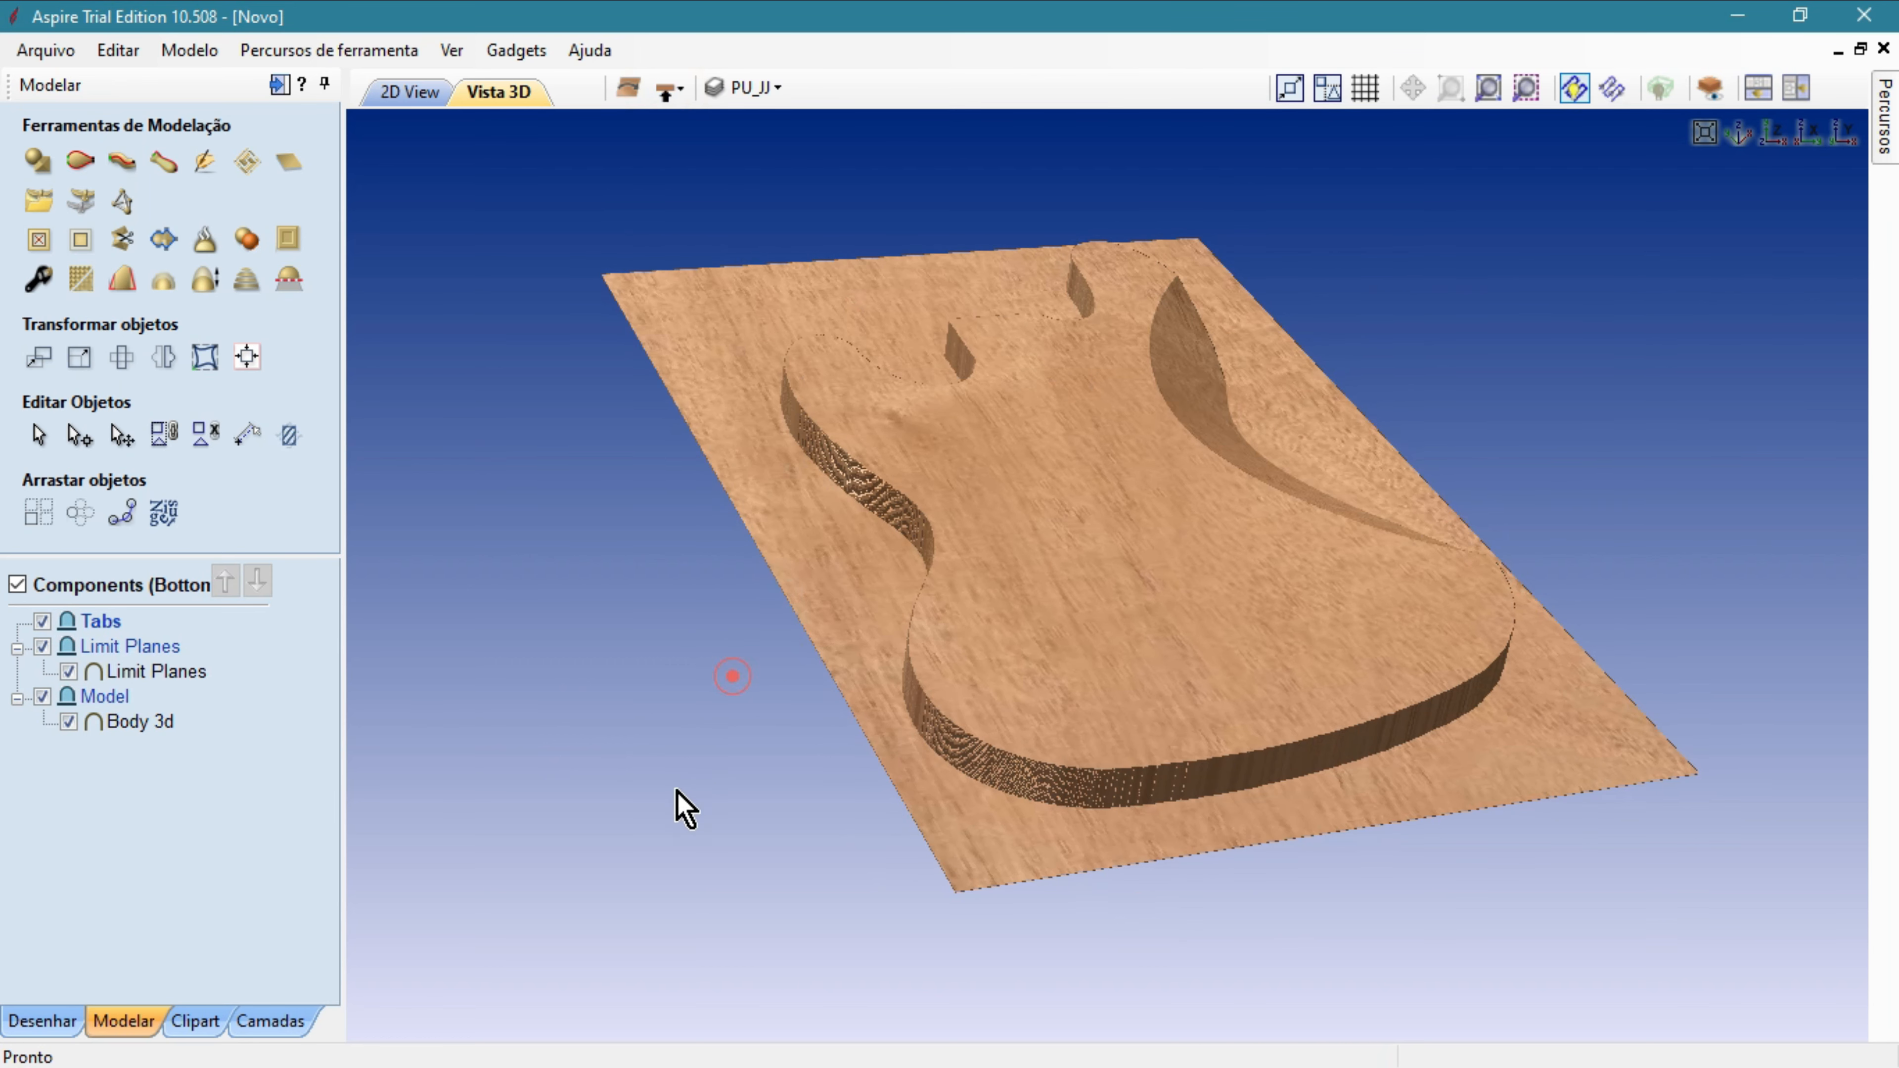
left_click_drag(678, 805, 670, 946)
mouse_move(1772, 524)
left_mouse_down()
mouse_move(1336, 891)
mouse_move(940, 798)
mouse_move(1221, 810)
mouse_move(1242, 641)
mouse_move(517, 691)
left_mouse_up()
mouse_move(528, 618)
left_mouse_down()
mouse_move(708, 658)
mouse_move(902, 608)
mouse_move(1366, 635)
left_mouse_up()
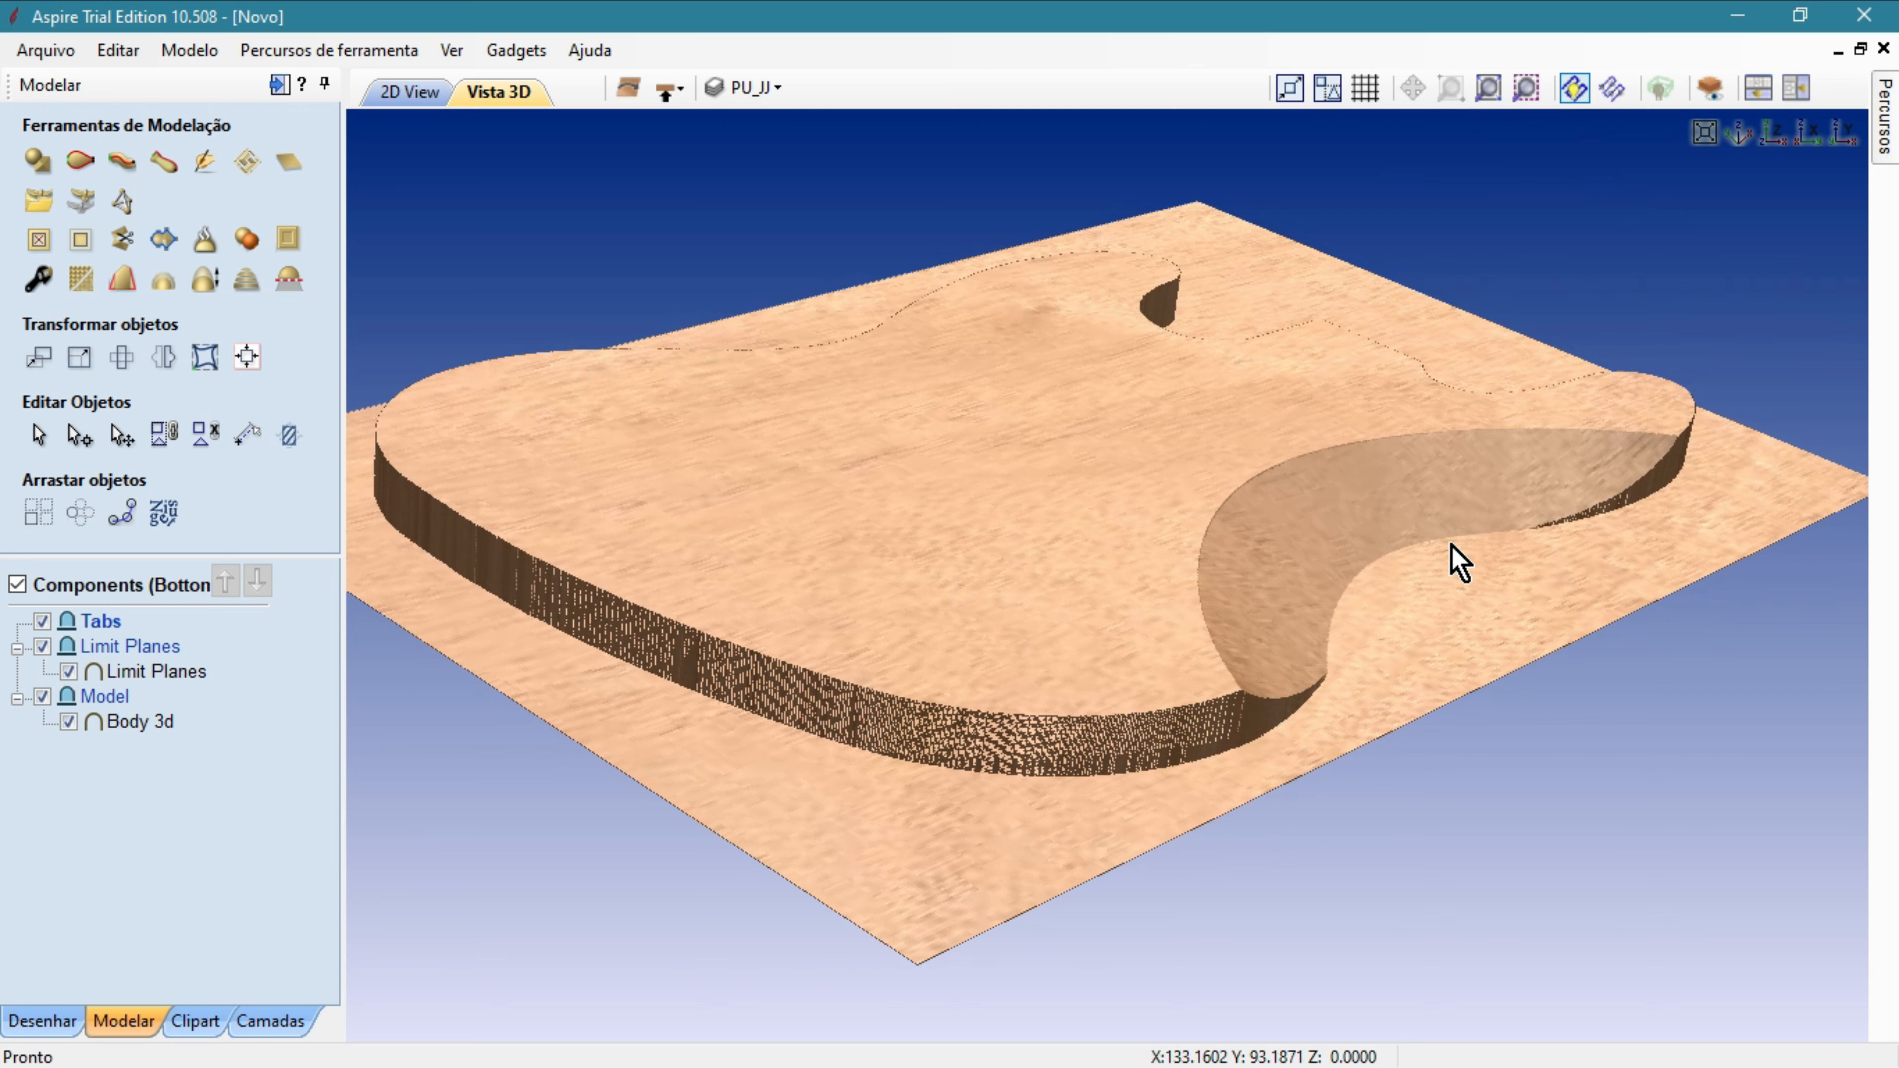
left_click(68, 671)
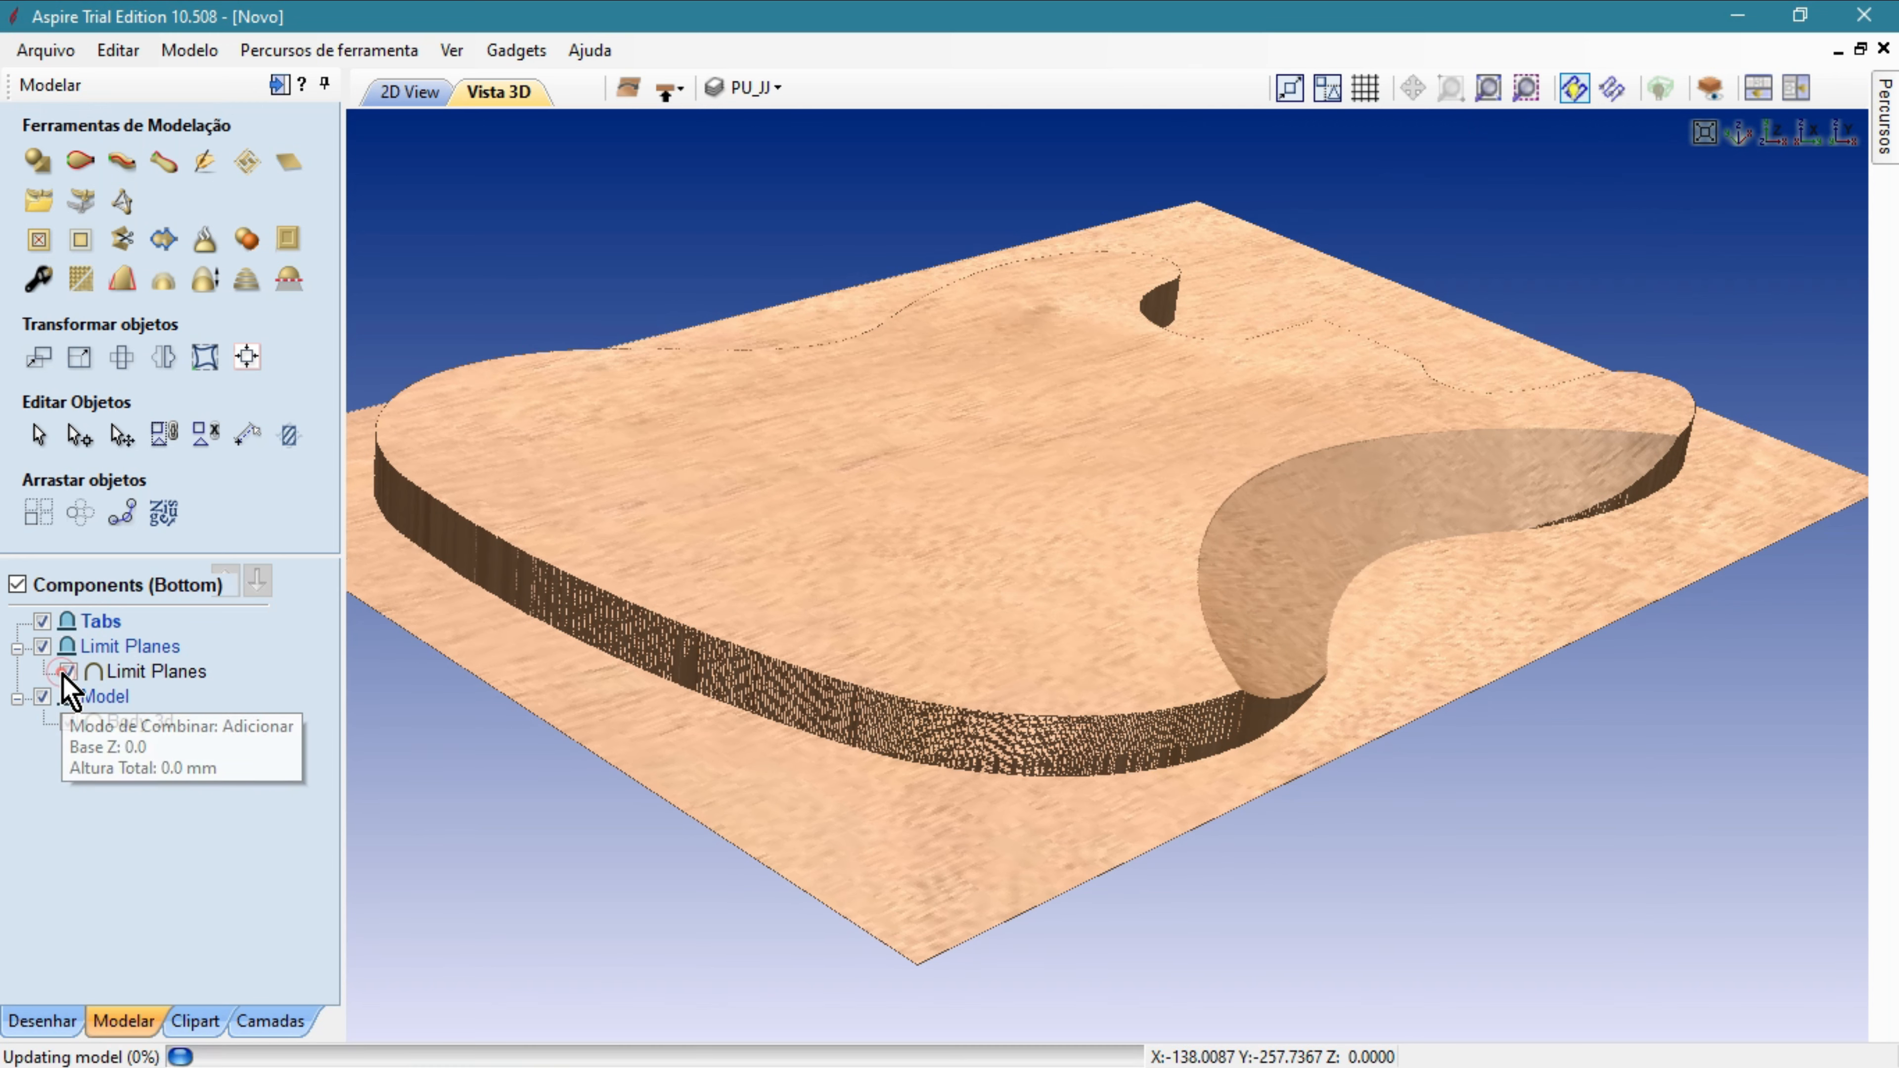
left_click_drag(1442, 784, 1285, 628)
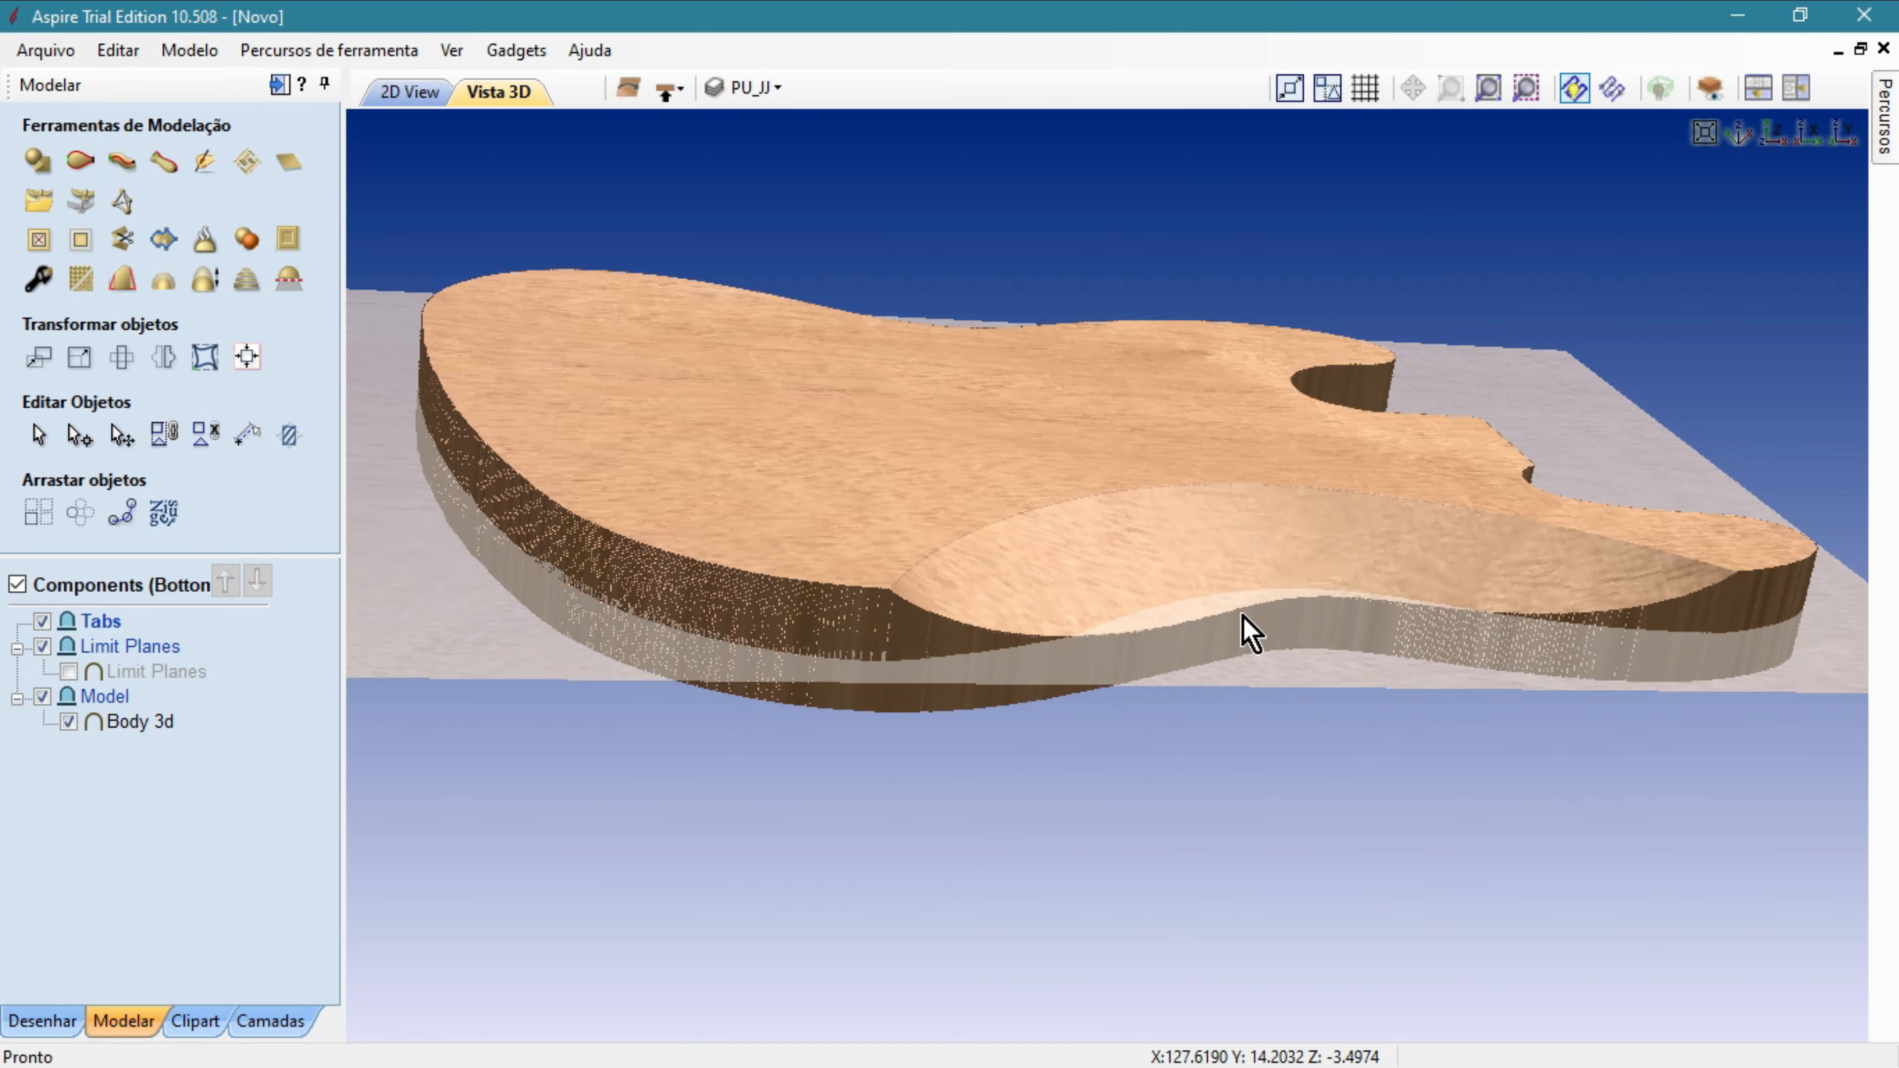
mouse_move(1661, 269)
left_mouse_down()
mouse_move(1379, 404)
mouse_move(1123, 480)
mouse_move(1187, 492)
mouse_move(1501, 390)
mouse_move(446, 606)
mouse_move(805, 699)
mouse_move(805, 530)
mouse_move(754, 271)
mouse_move(751, 371)
mouse_move(729, 314)
mouse_move(1038, 576)
mouse_move(894, 492)
mouse_move(1281, 499)
mouse_move(678, 538)
mouse_move(1021, 721)
mouse_move(390, 76)
left_mouse_up()
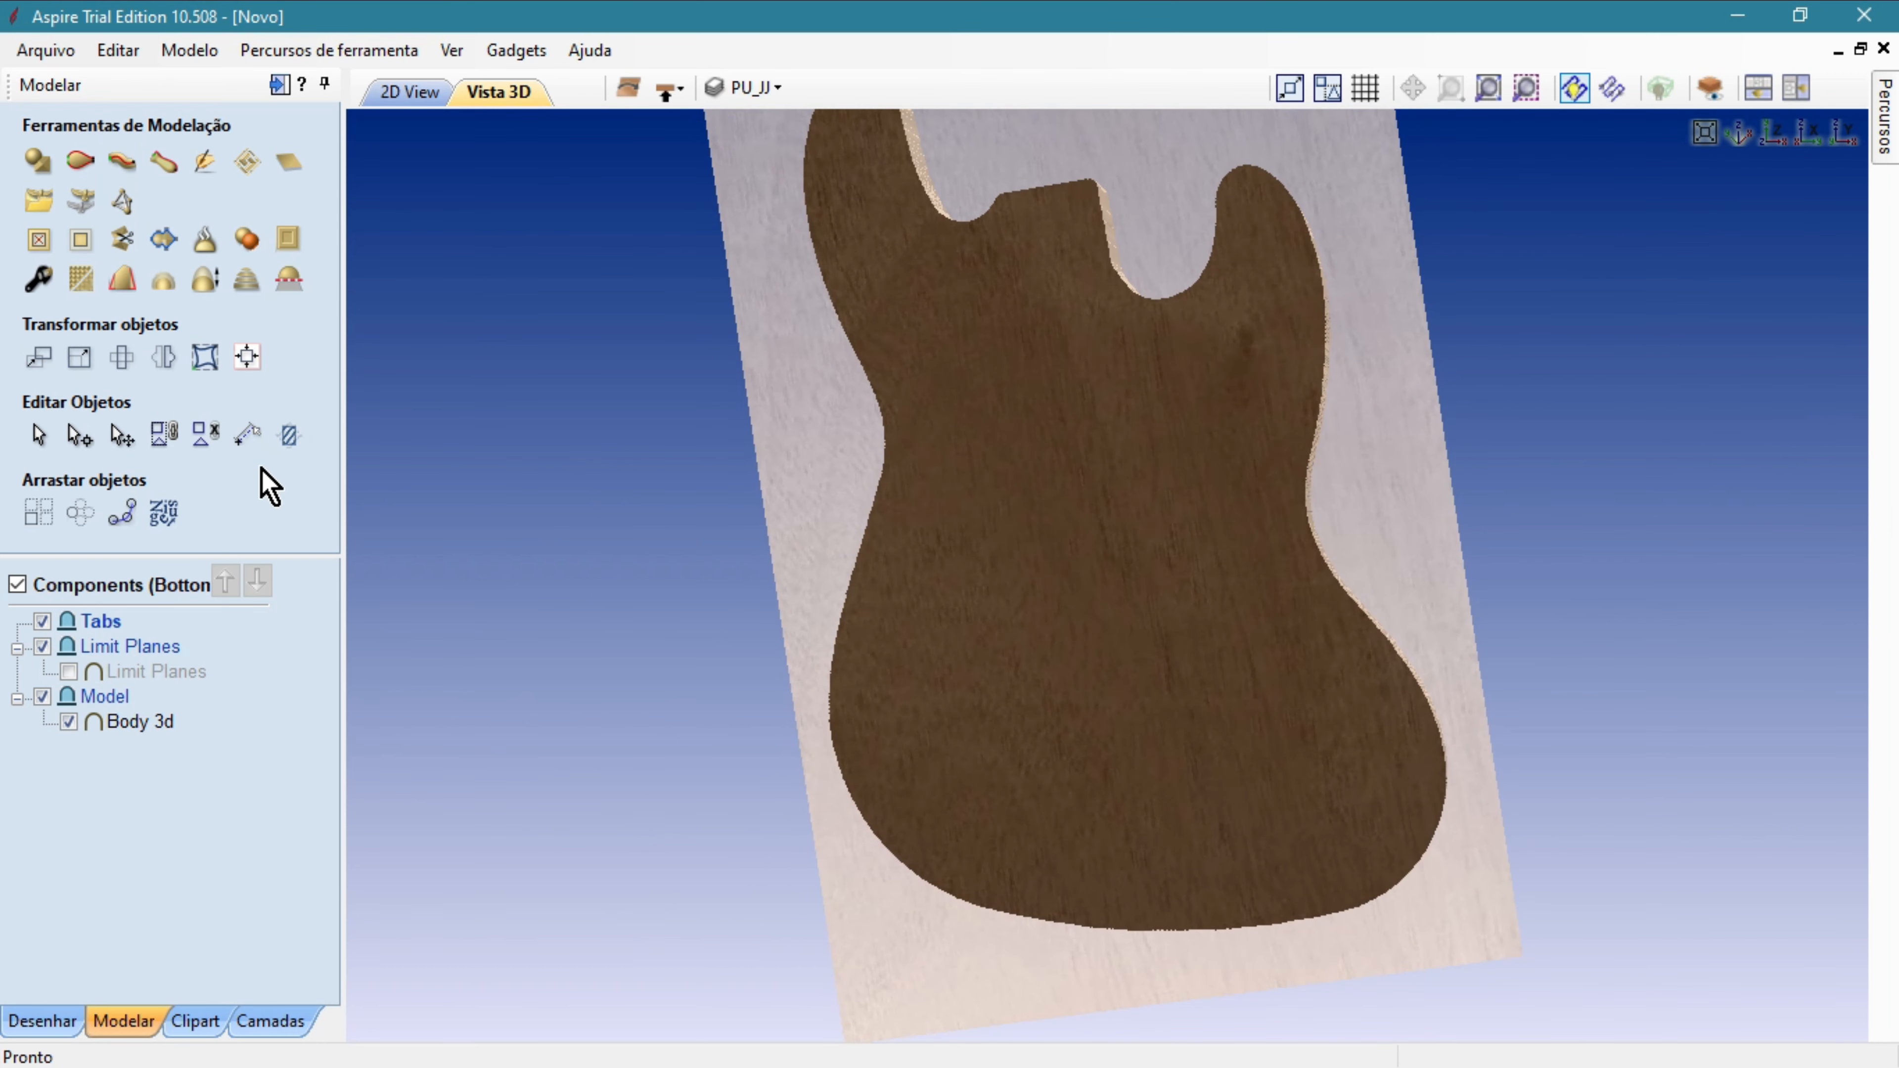
In the 2D view of the bottom side, center Body 3d horizontally and vertically on the red body outline vector.
left_click(408, 91)
scroll(822, 636, "up", 5)
scroll(929, 530, "down", 5)
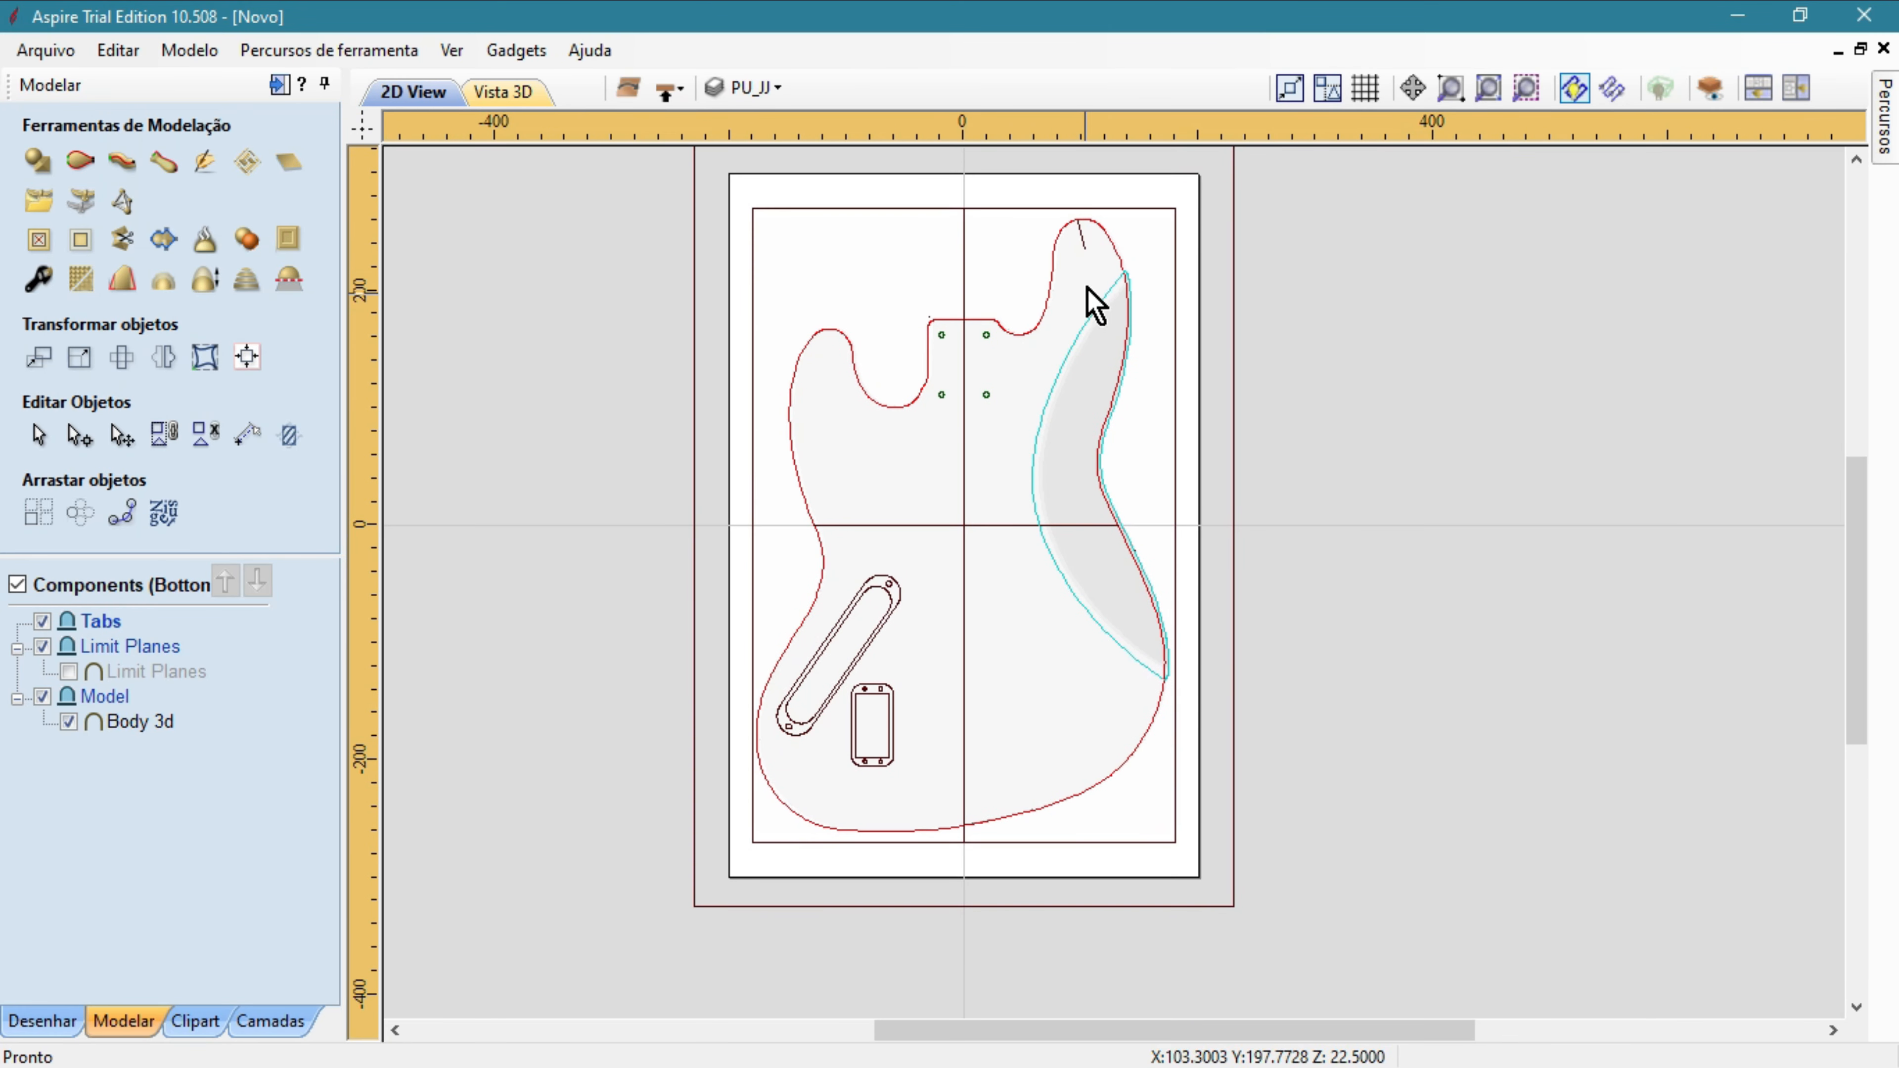
scroll(789, 441, "up", 5)
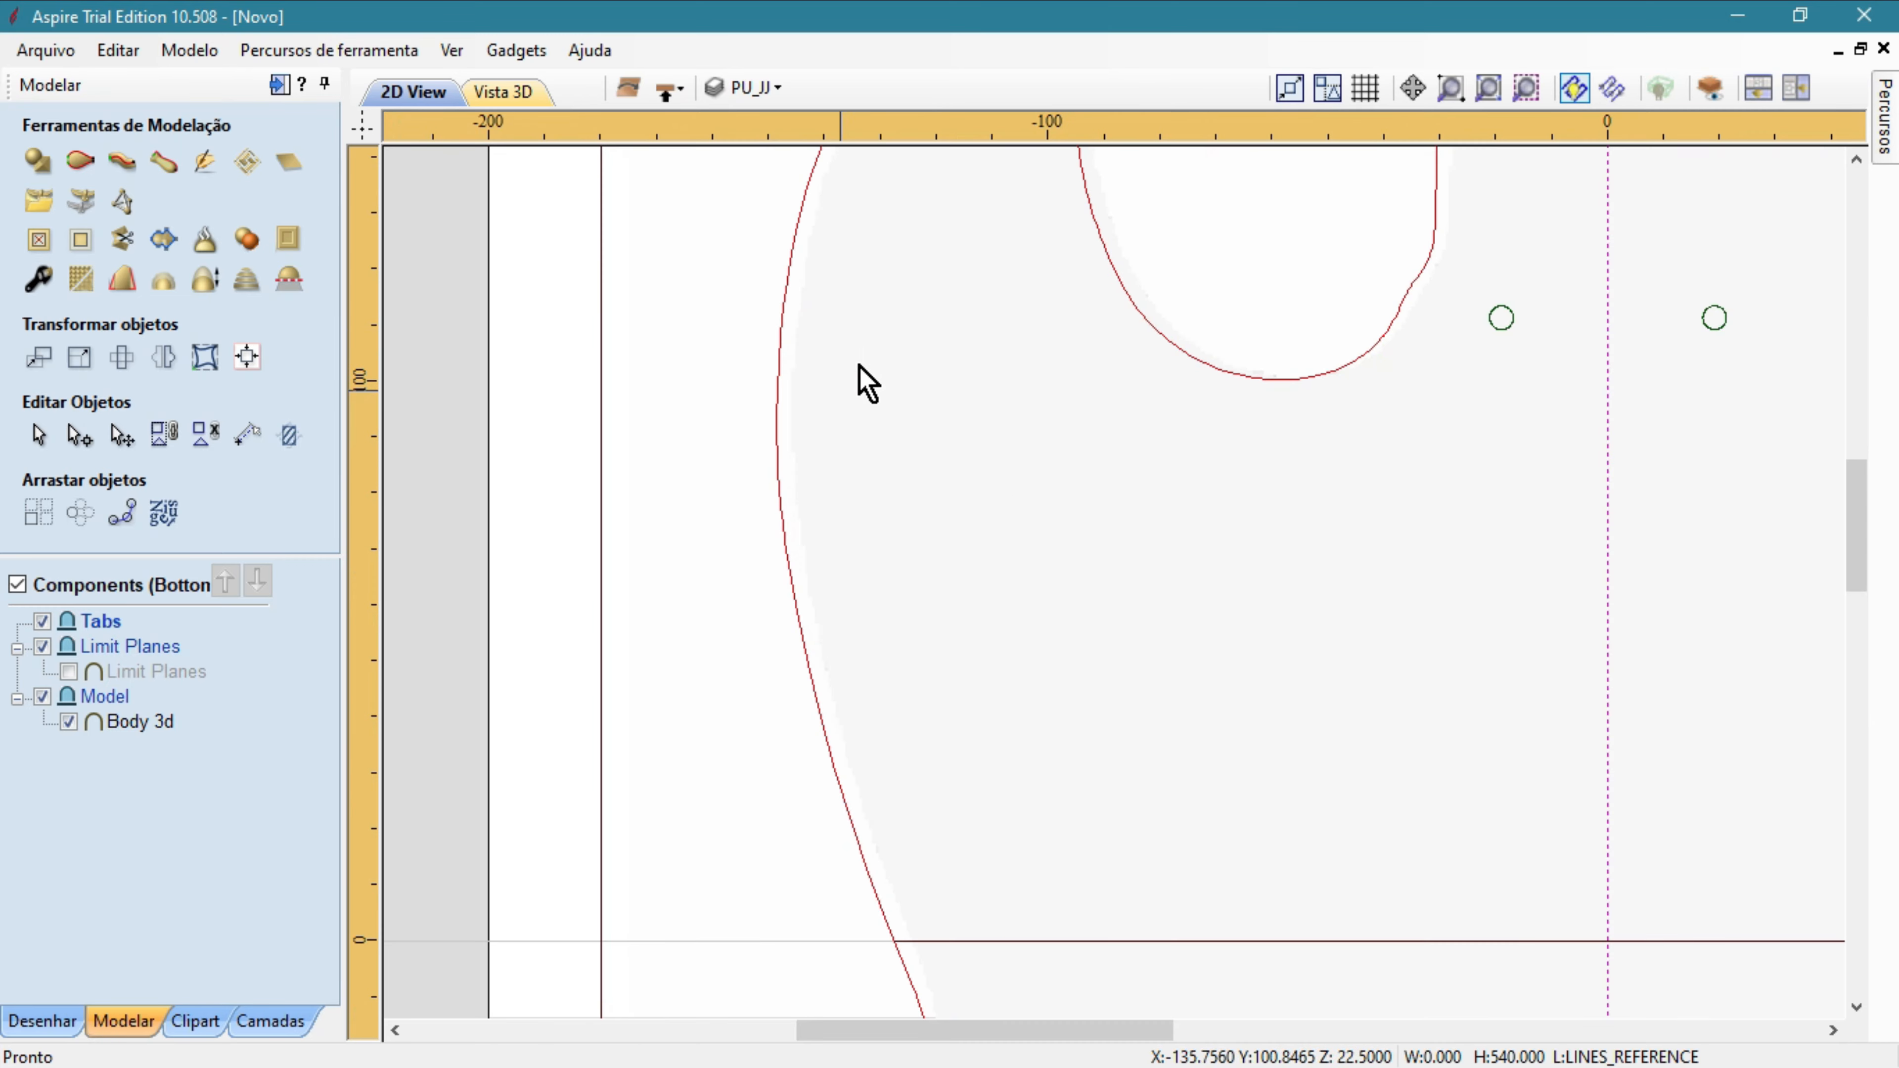
scroll(886, 359, "down", 2)
left_click(890, 399)
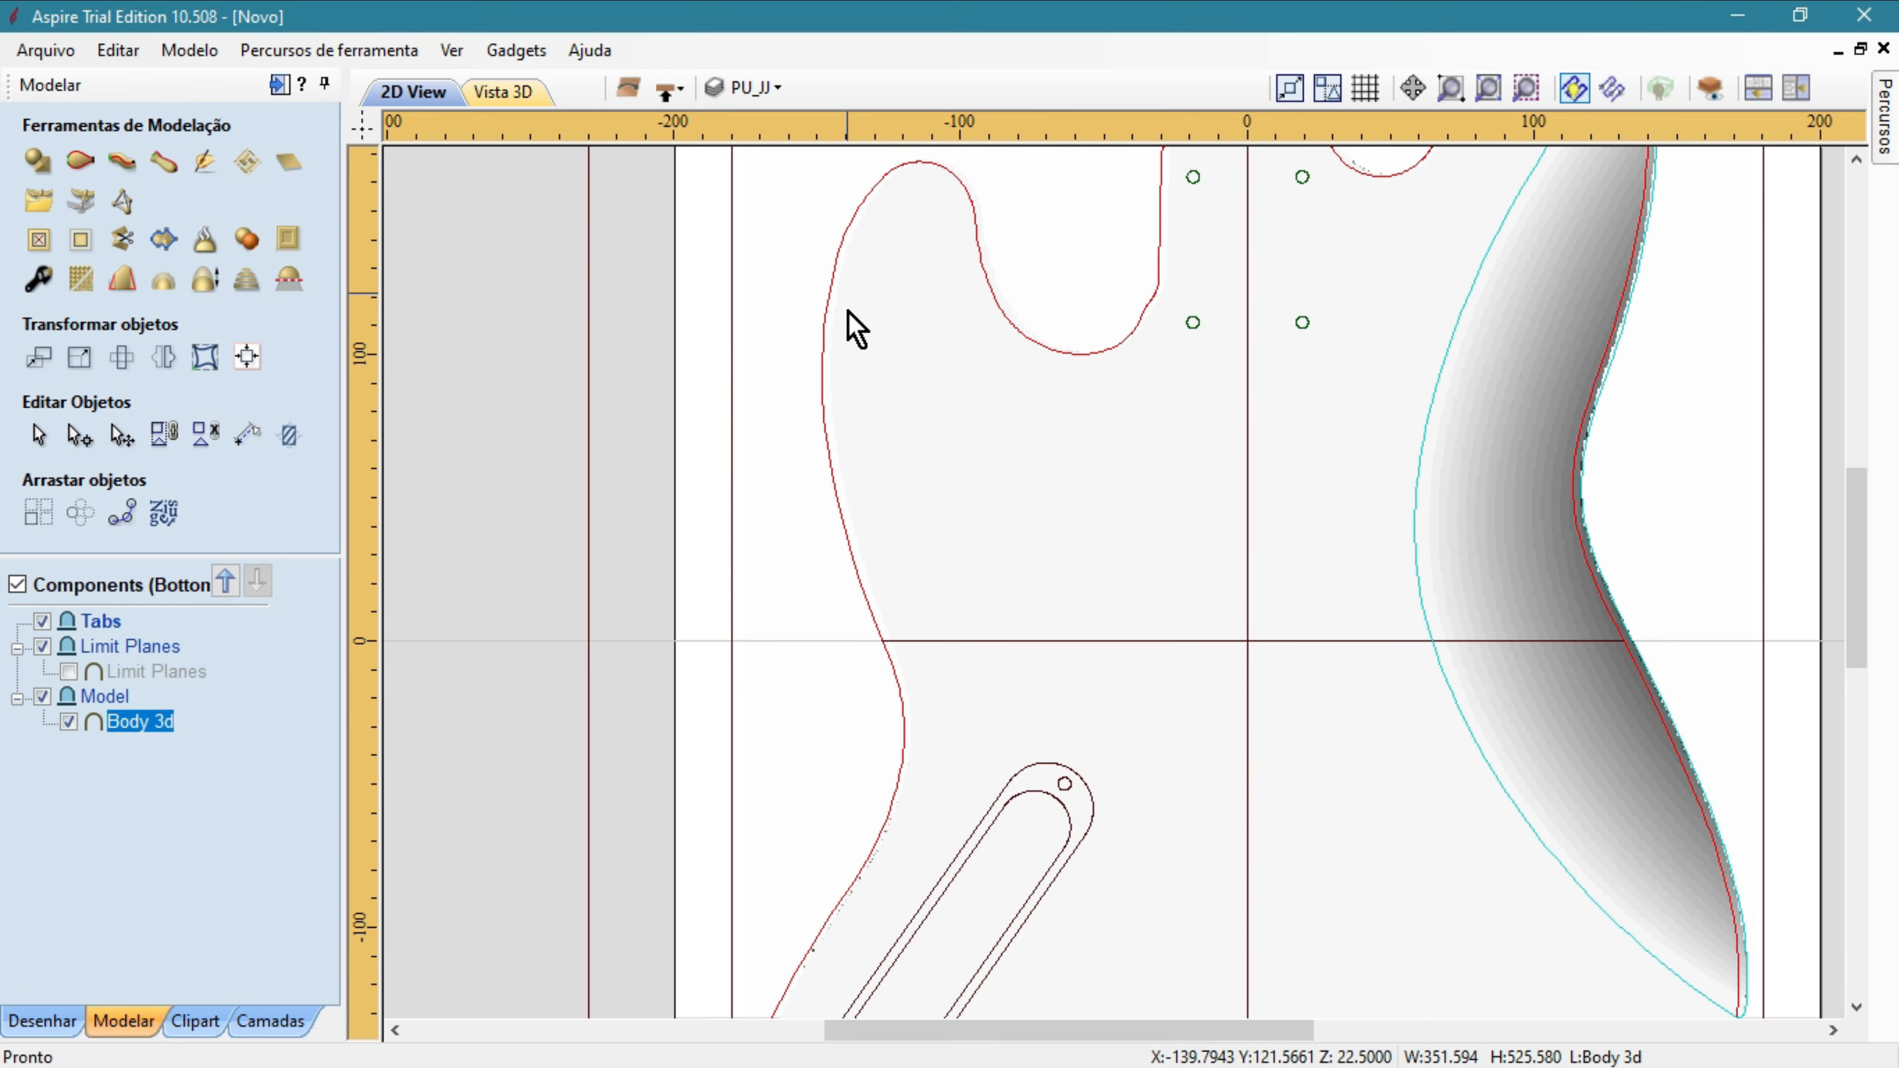
scroll(848, 318, "up", 3)
scroll(848, 318, "up", 2)
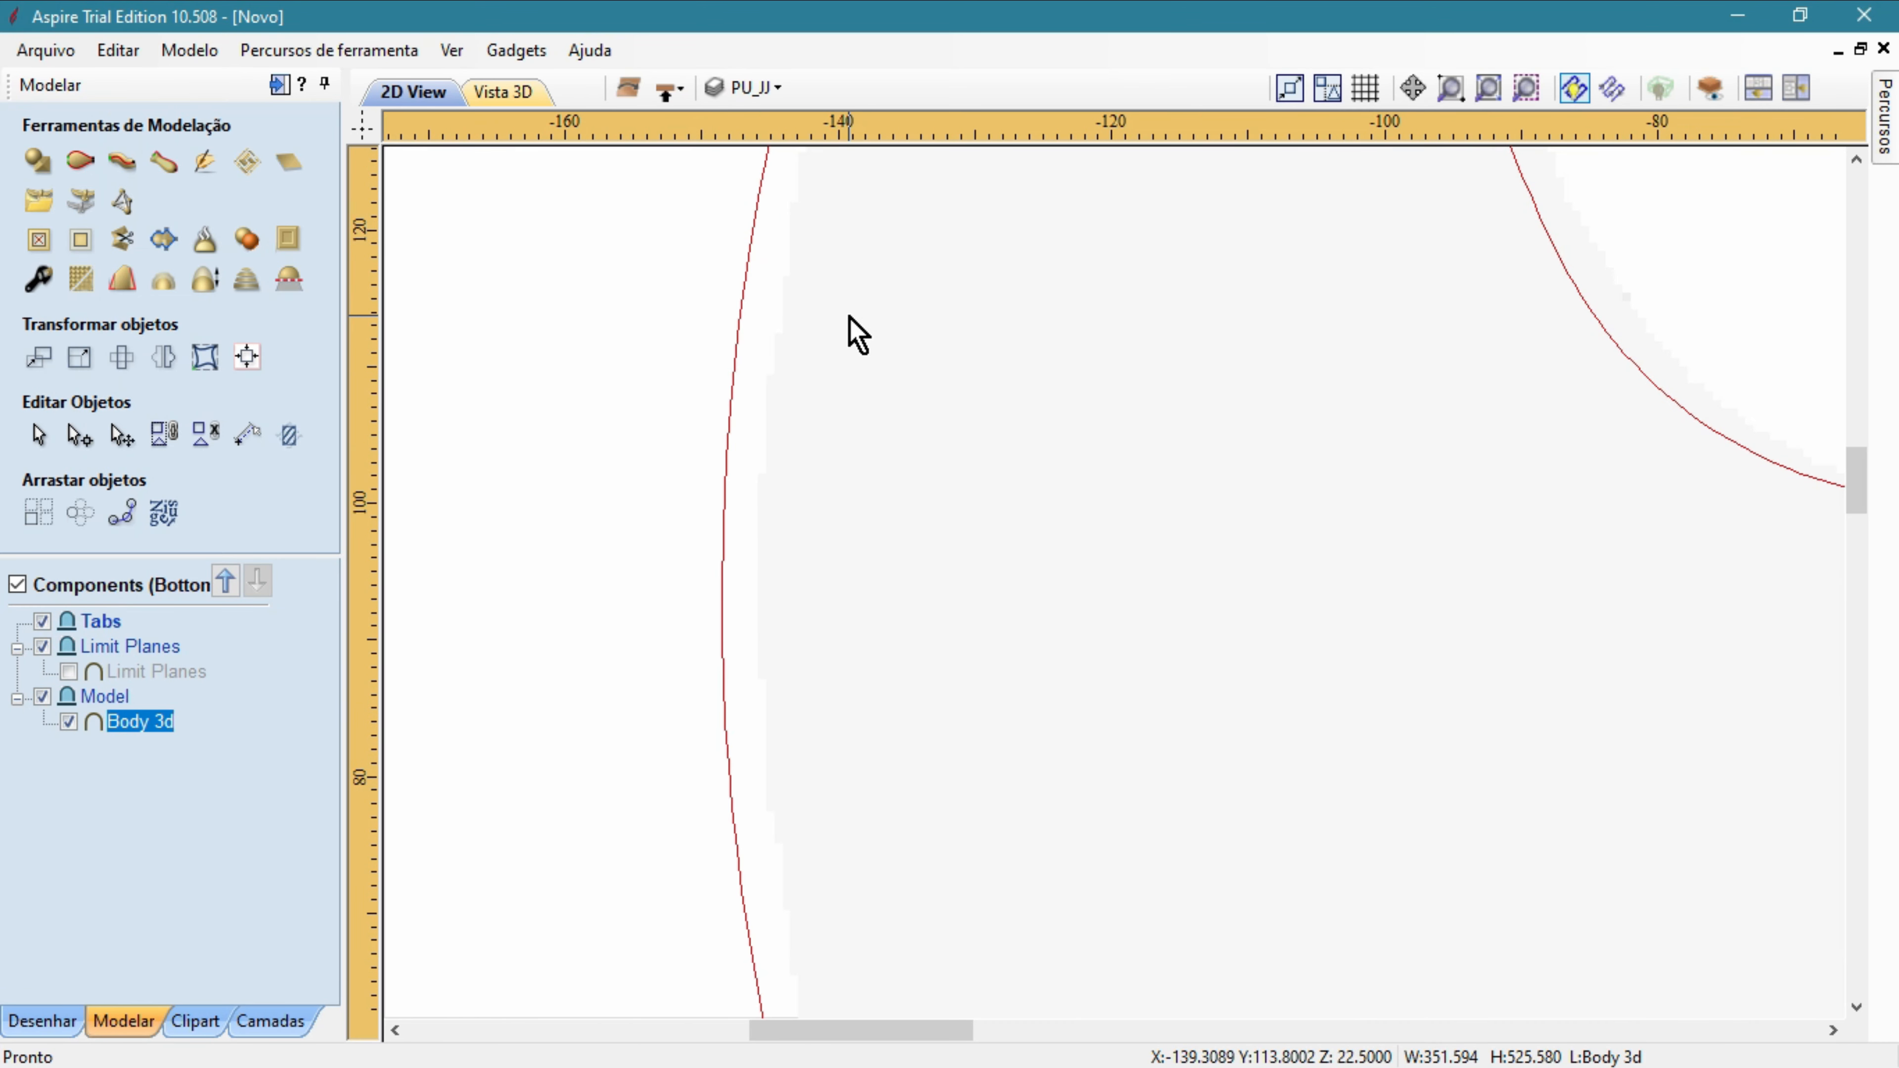
left_click(743, 320)
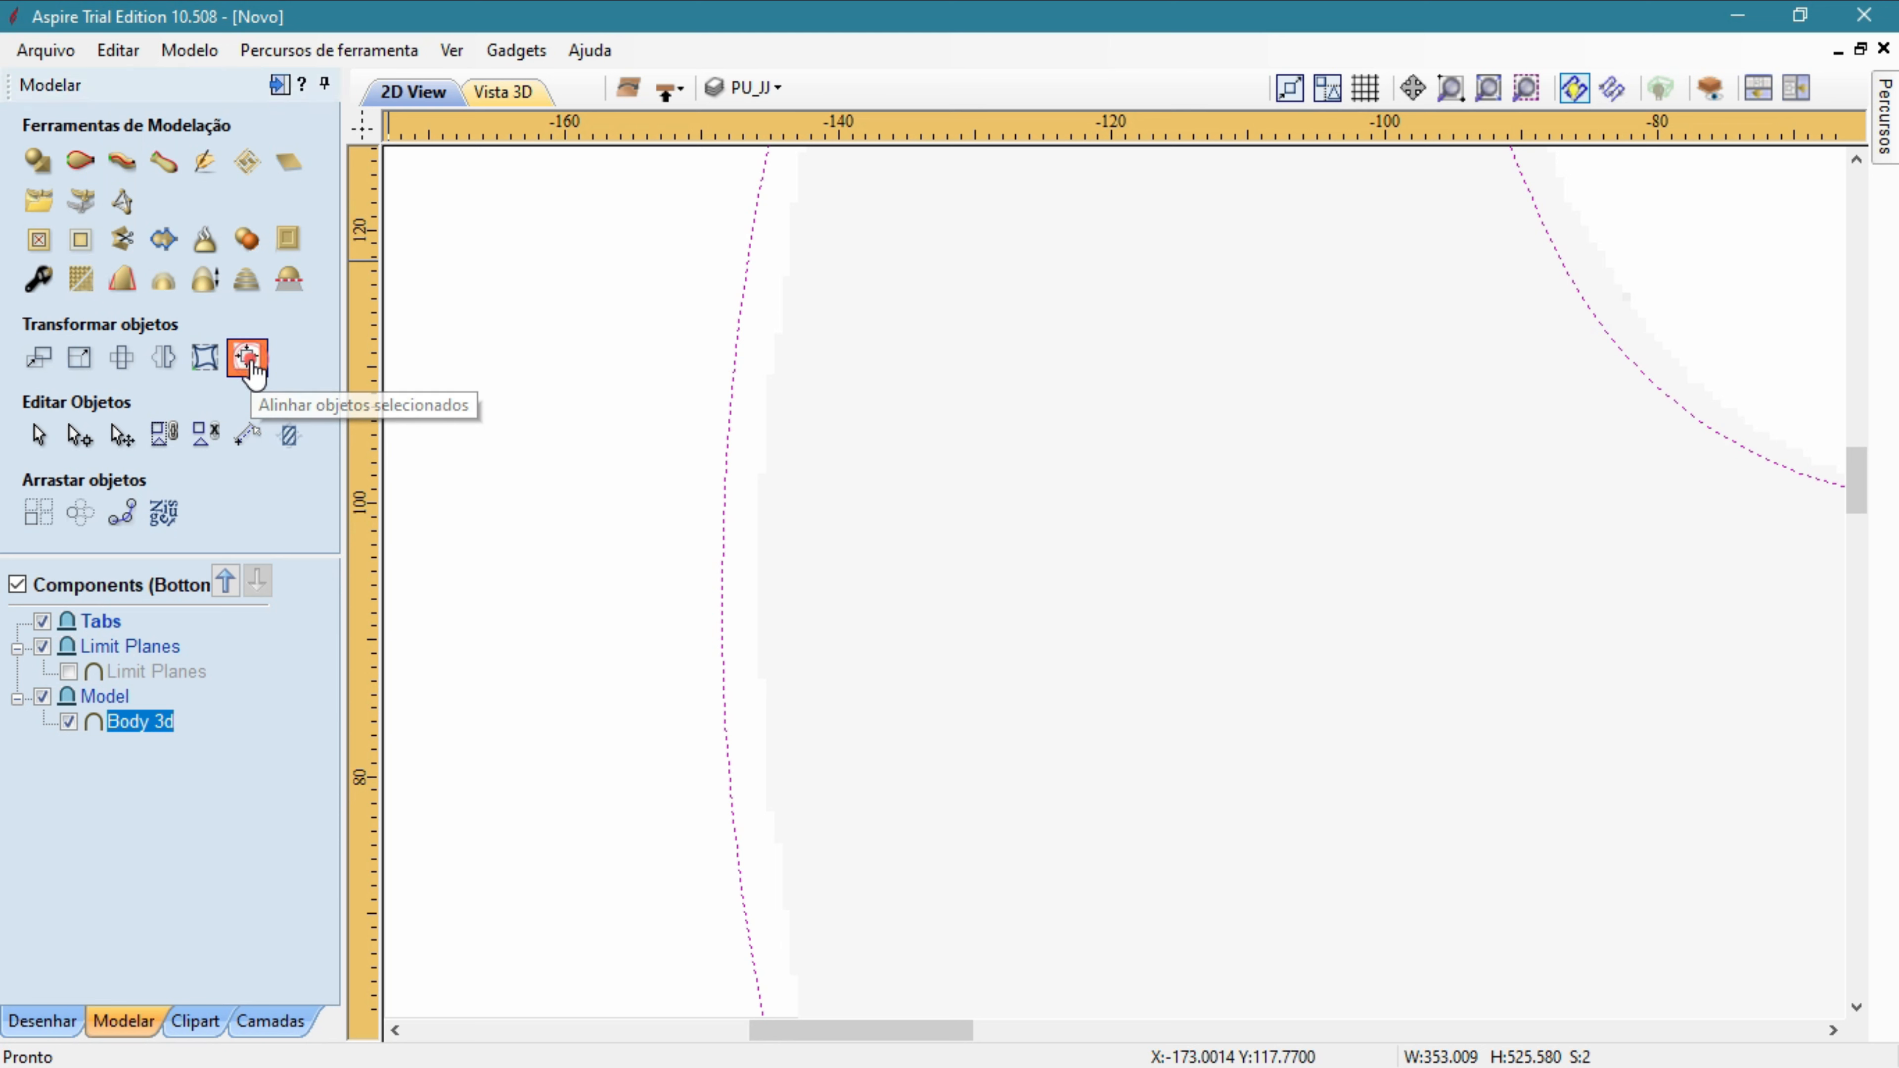
left_click(249, 359)
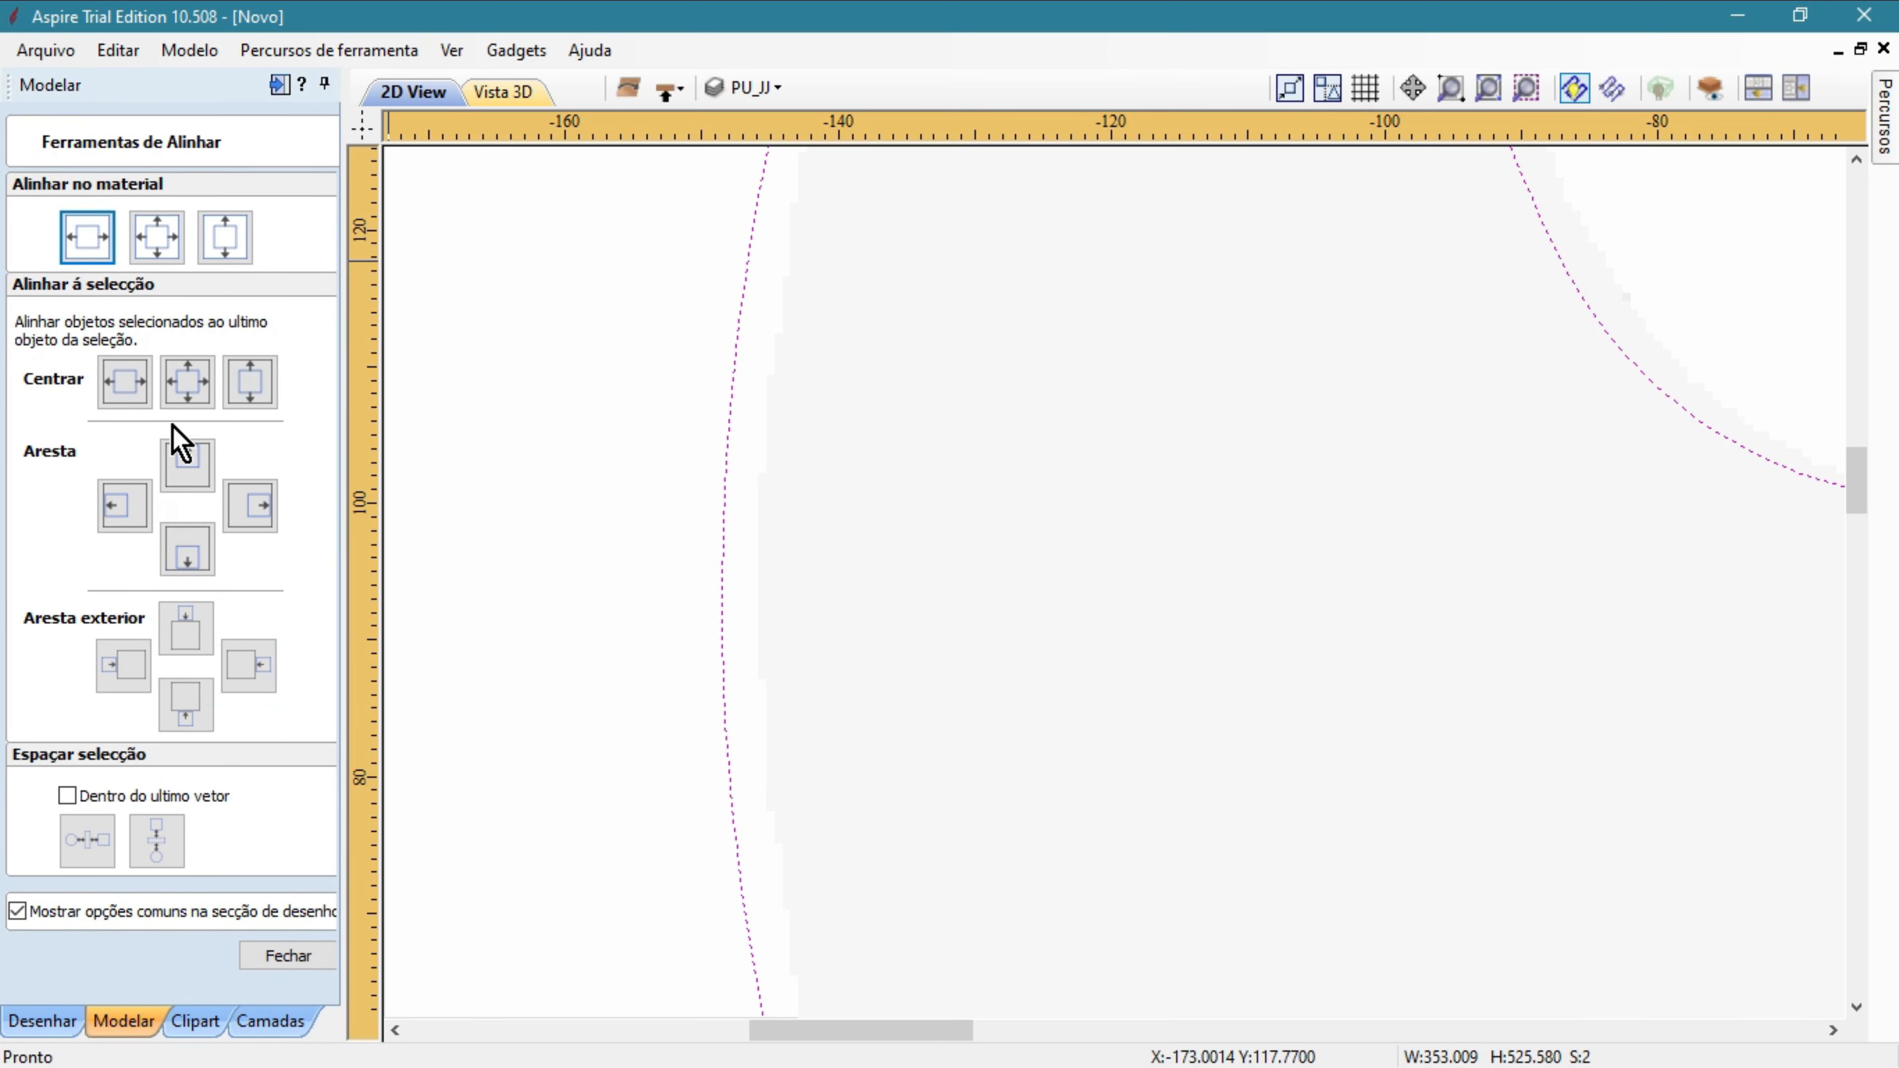
left_click(121, 383)
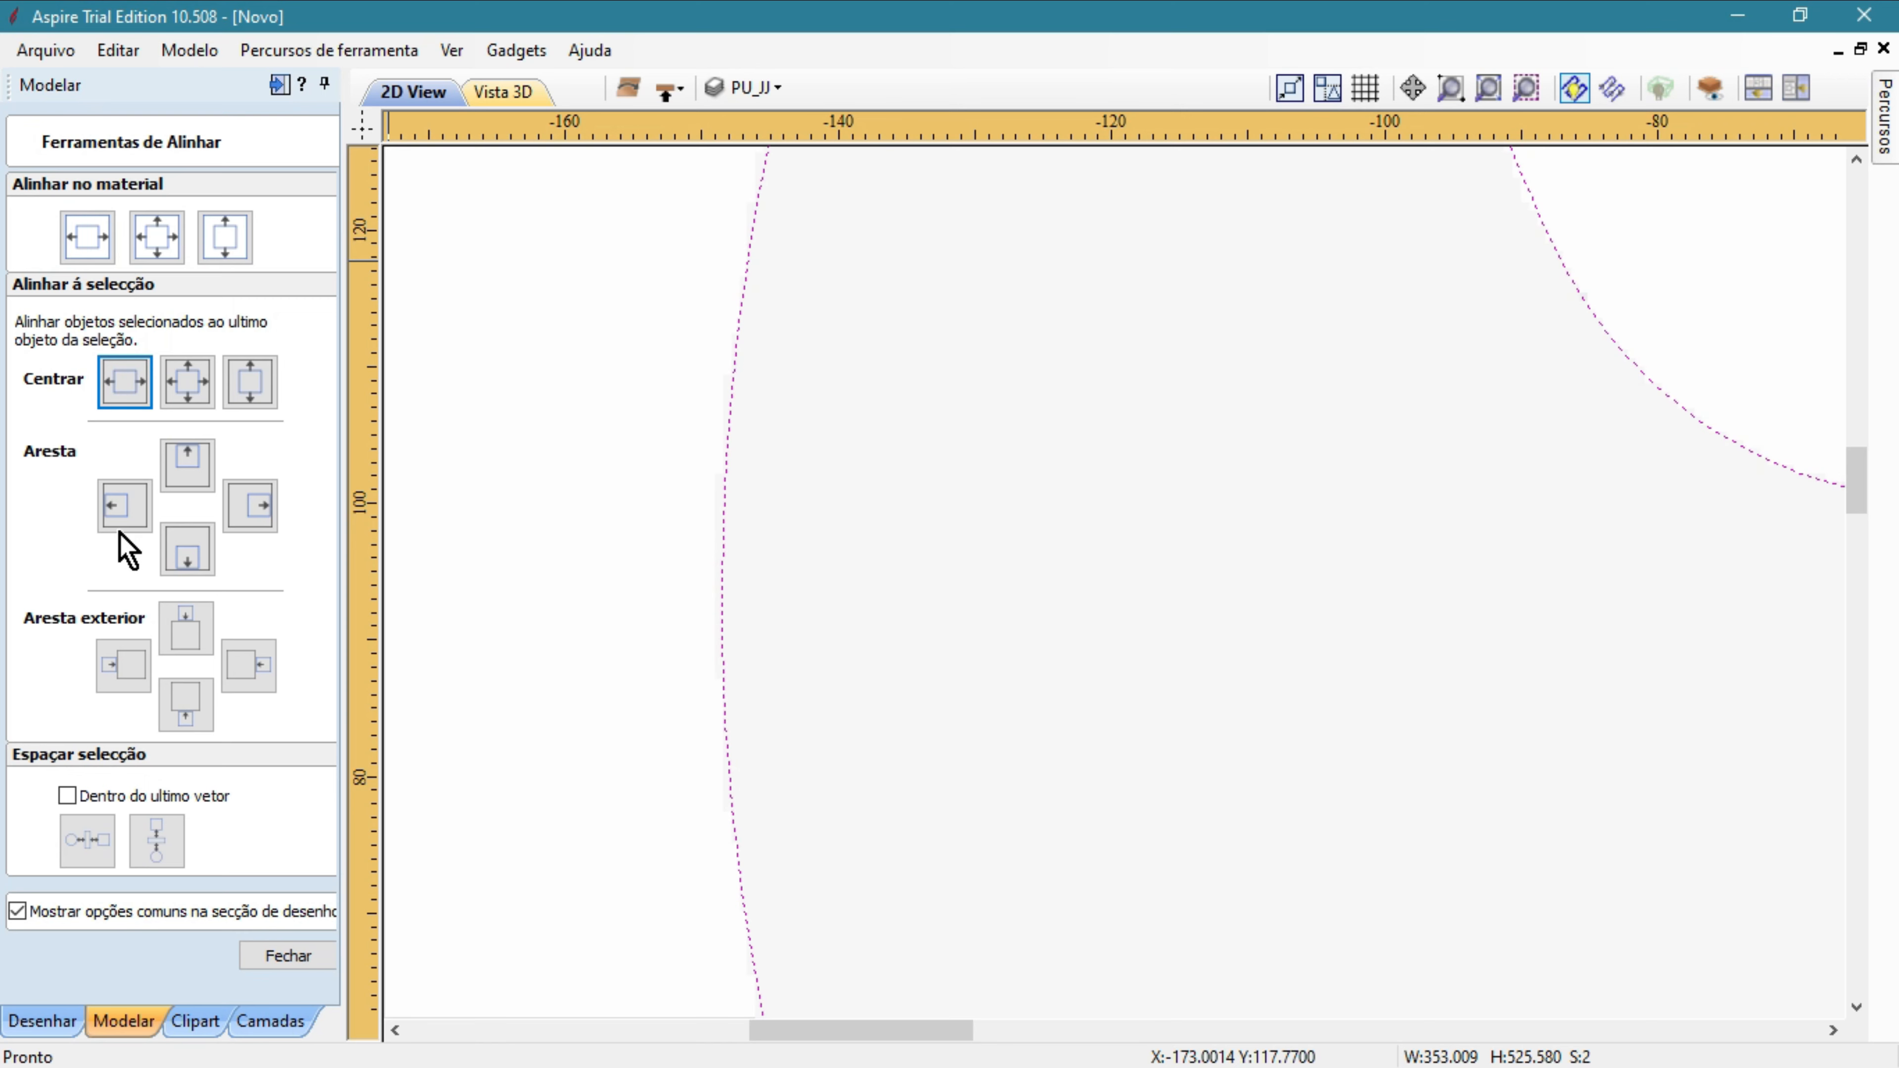
left_click(251, 382)
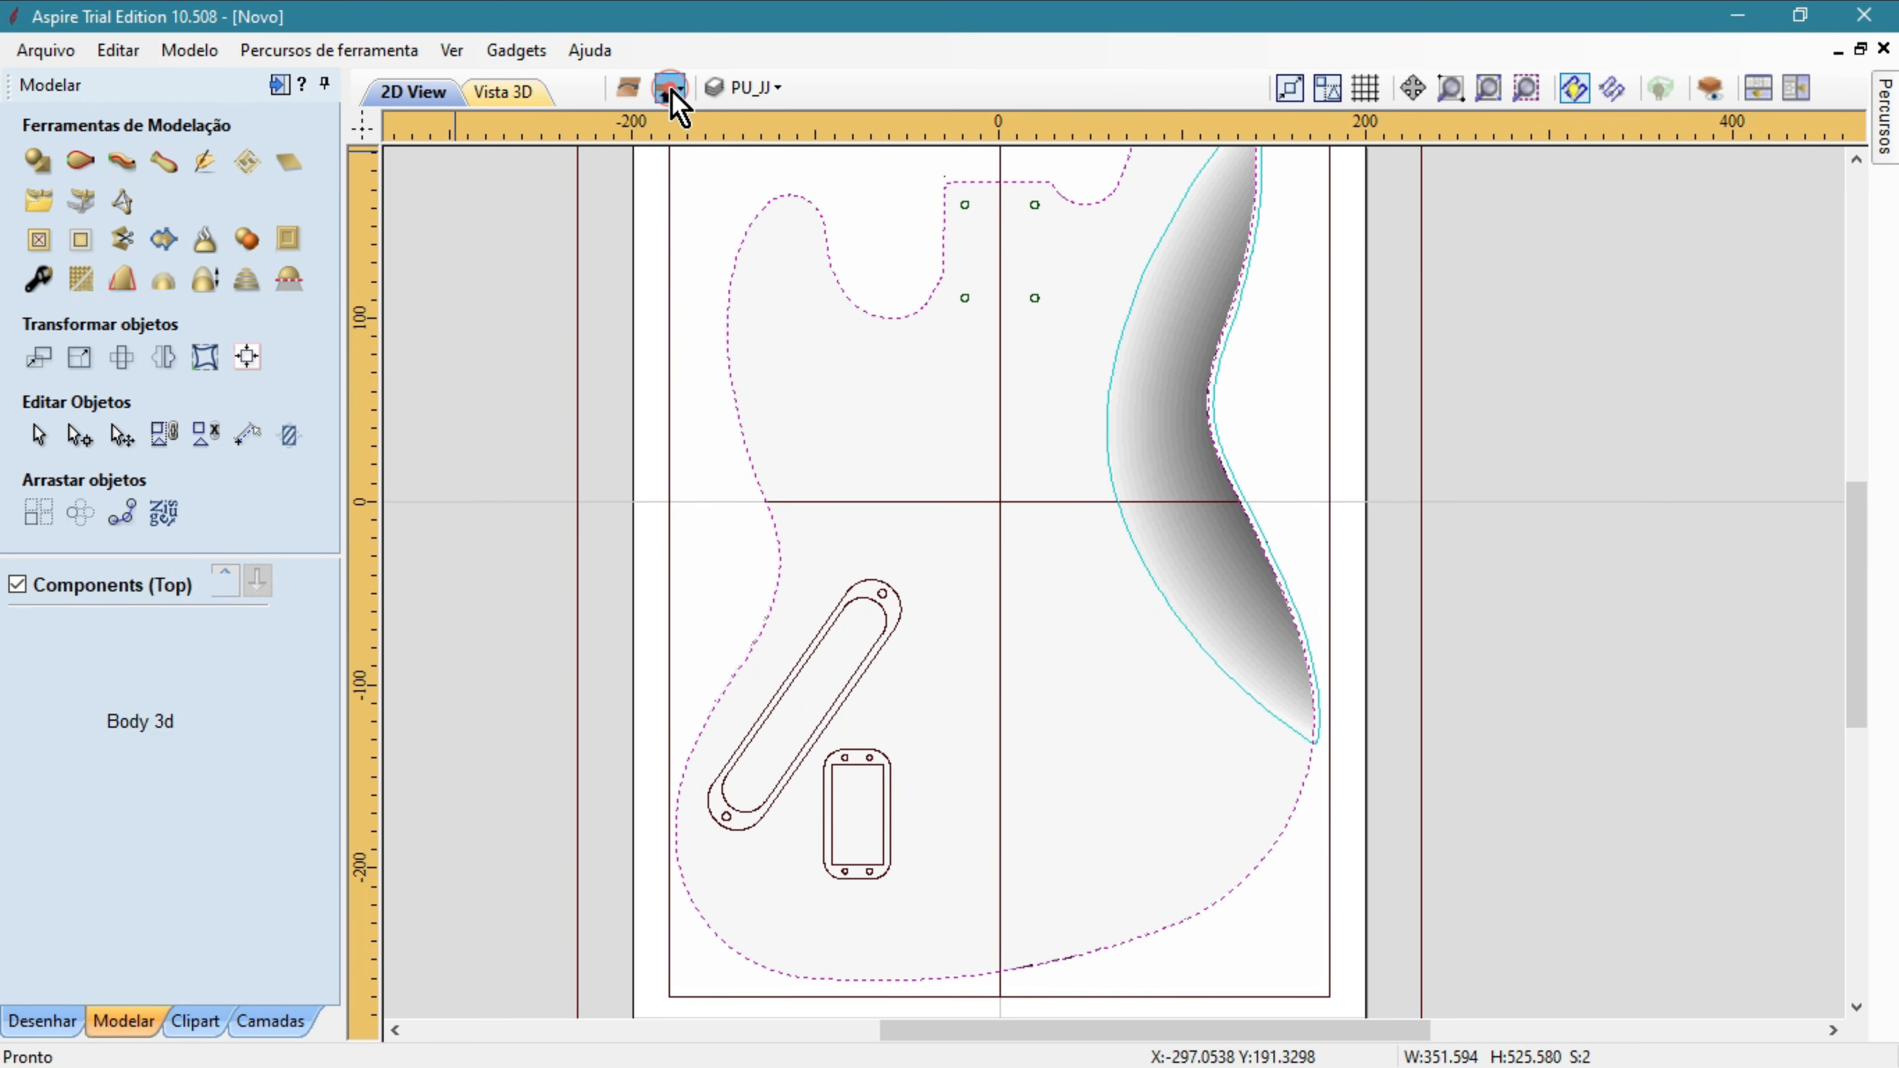
On the top side, center Body 3d horizontally and vertically on the red body outline vector.
left_click(671, 92)
scroll(746, 377, "up", 10)
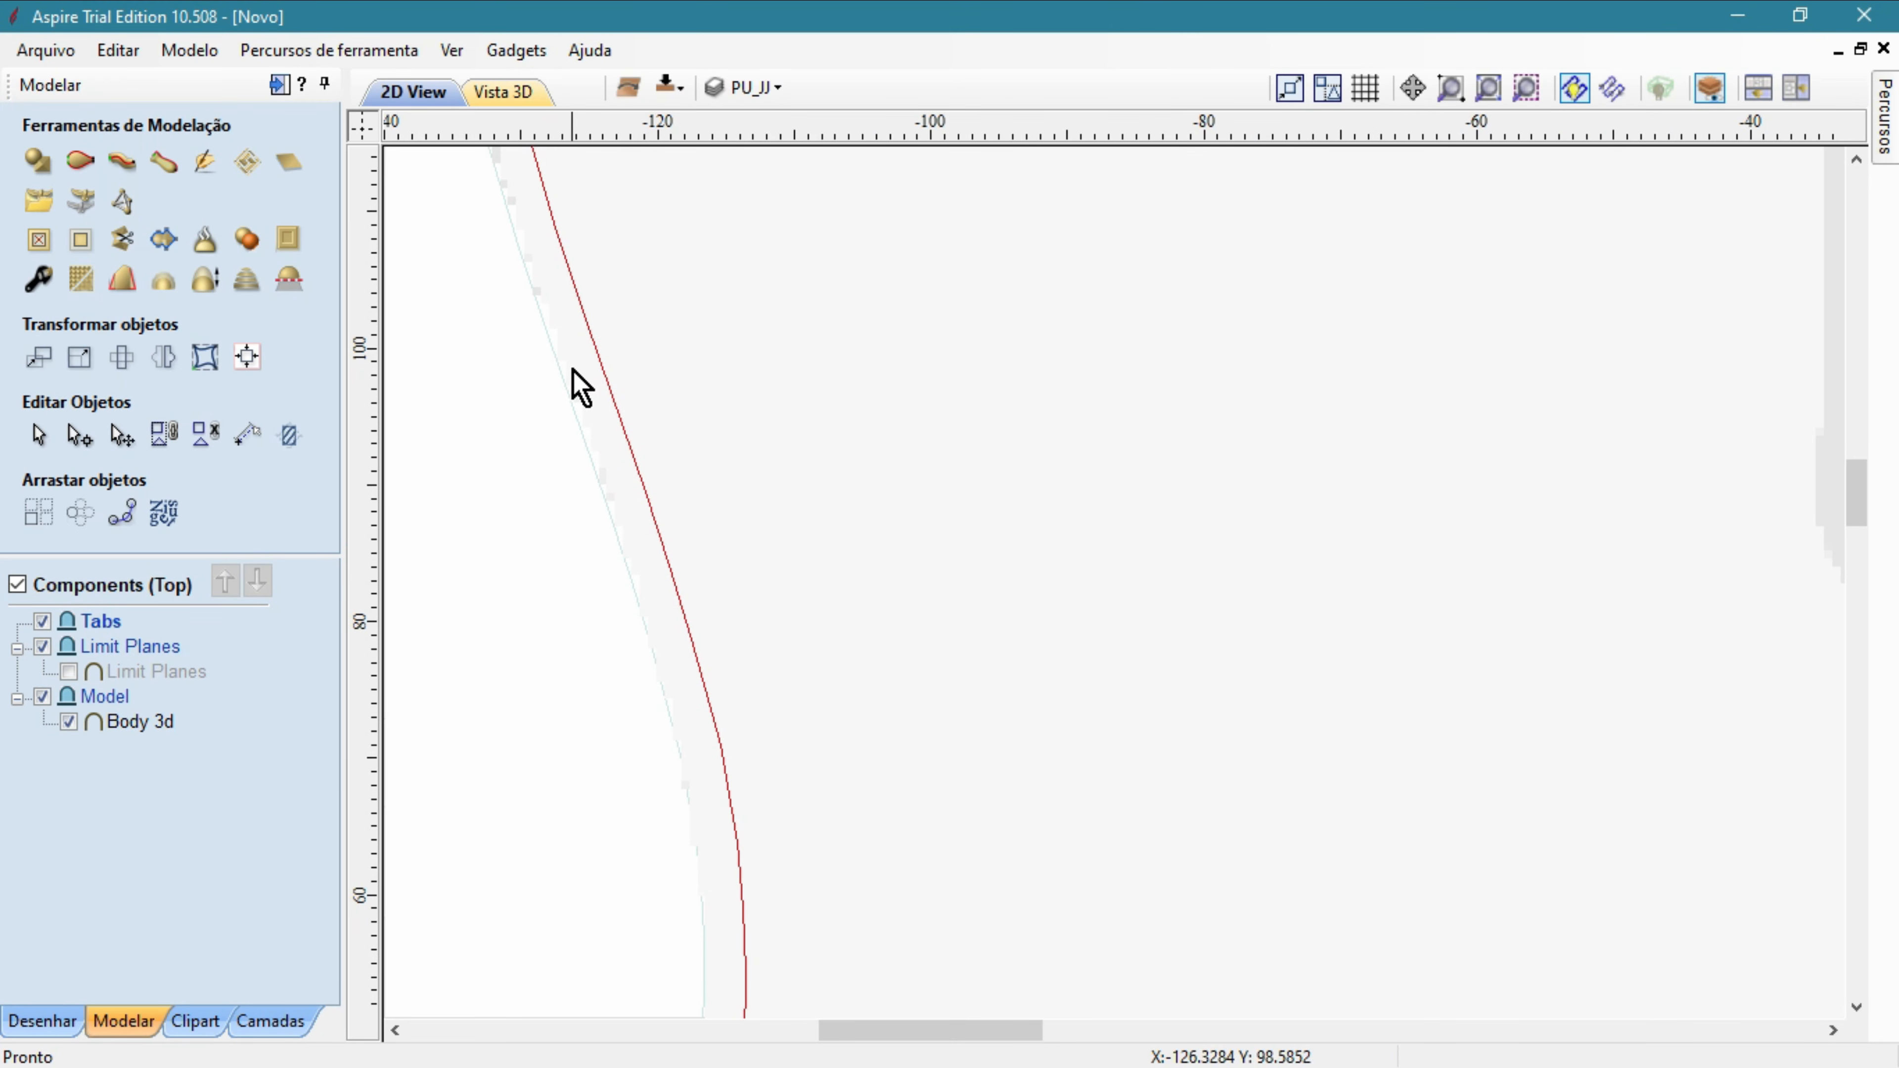
left_click(706, 345)
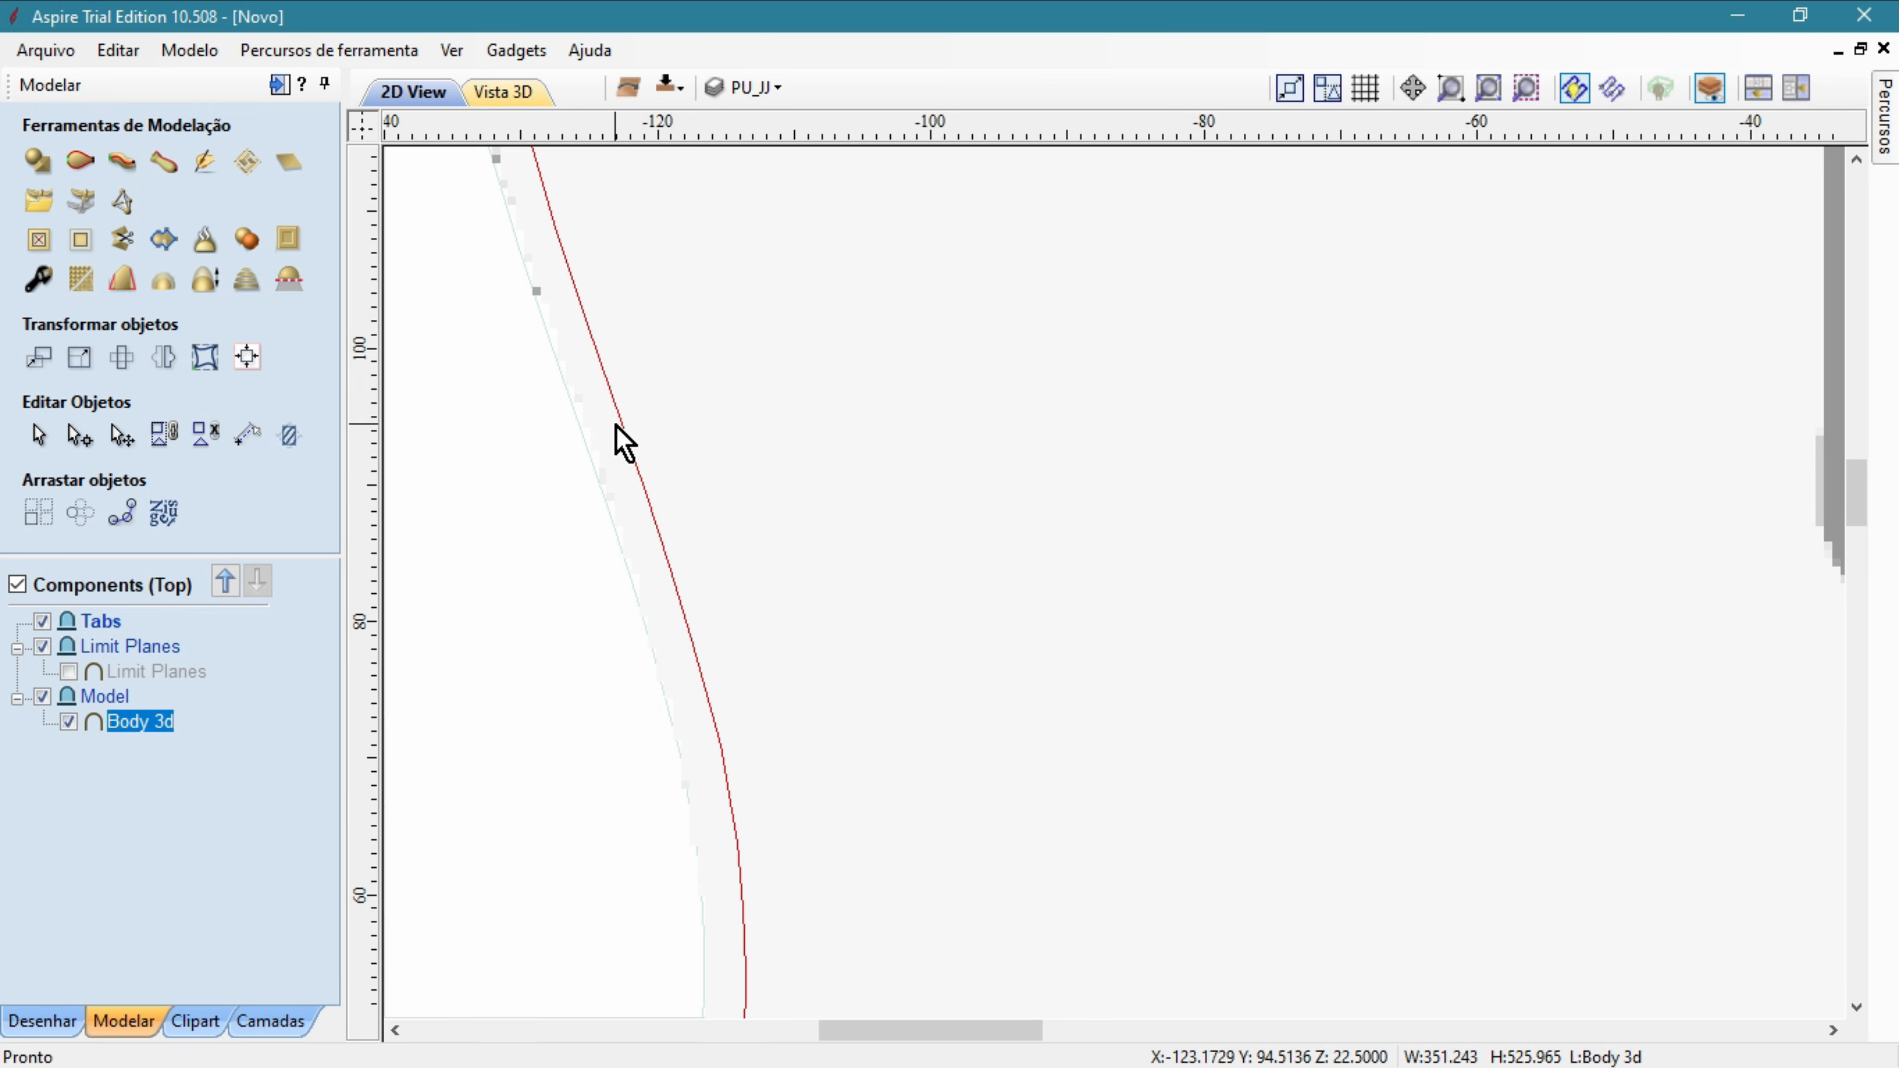
scroll(590, 451, "up", 3)
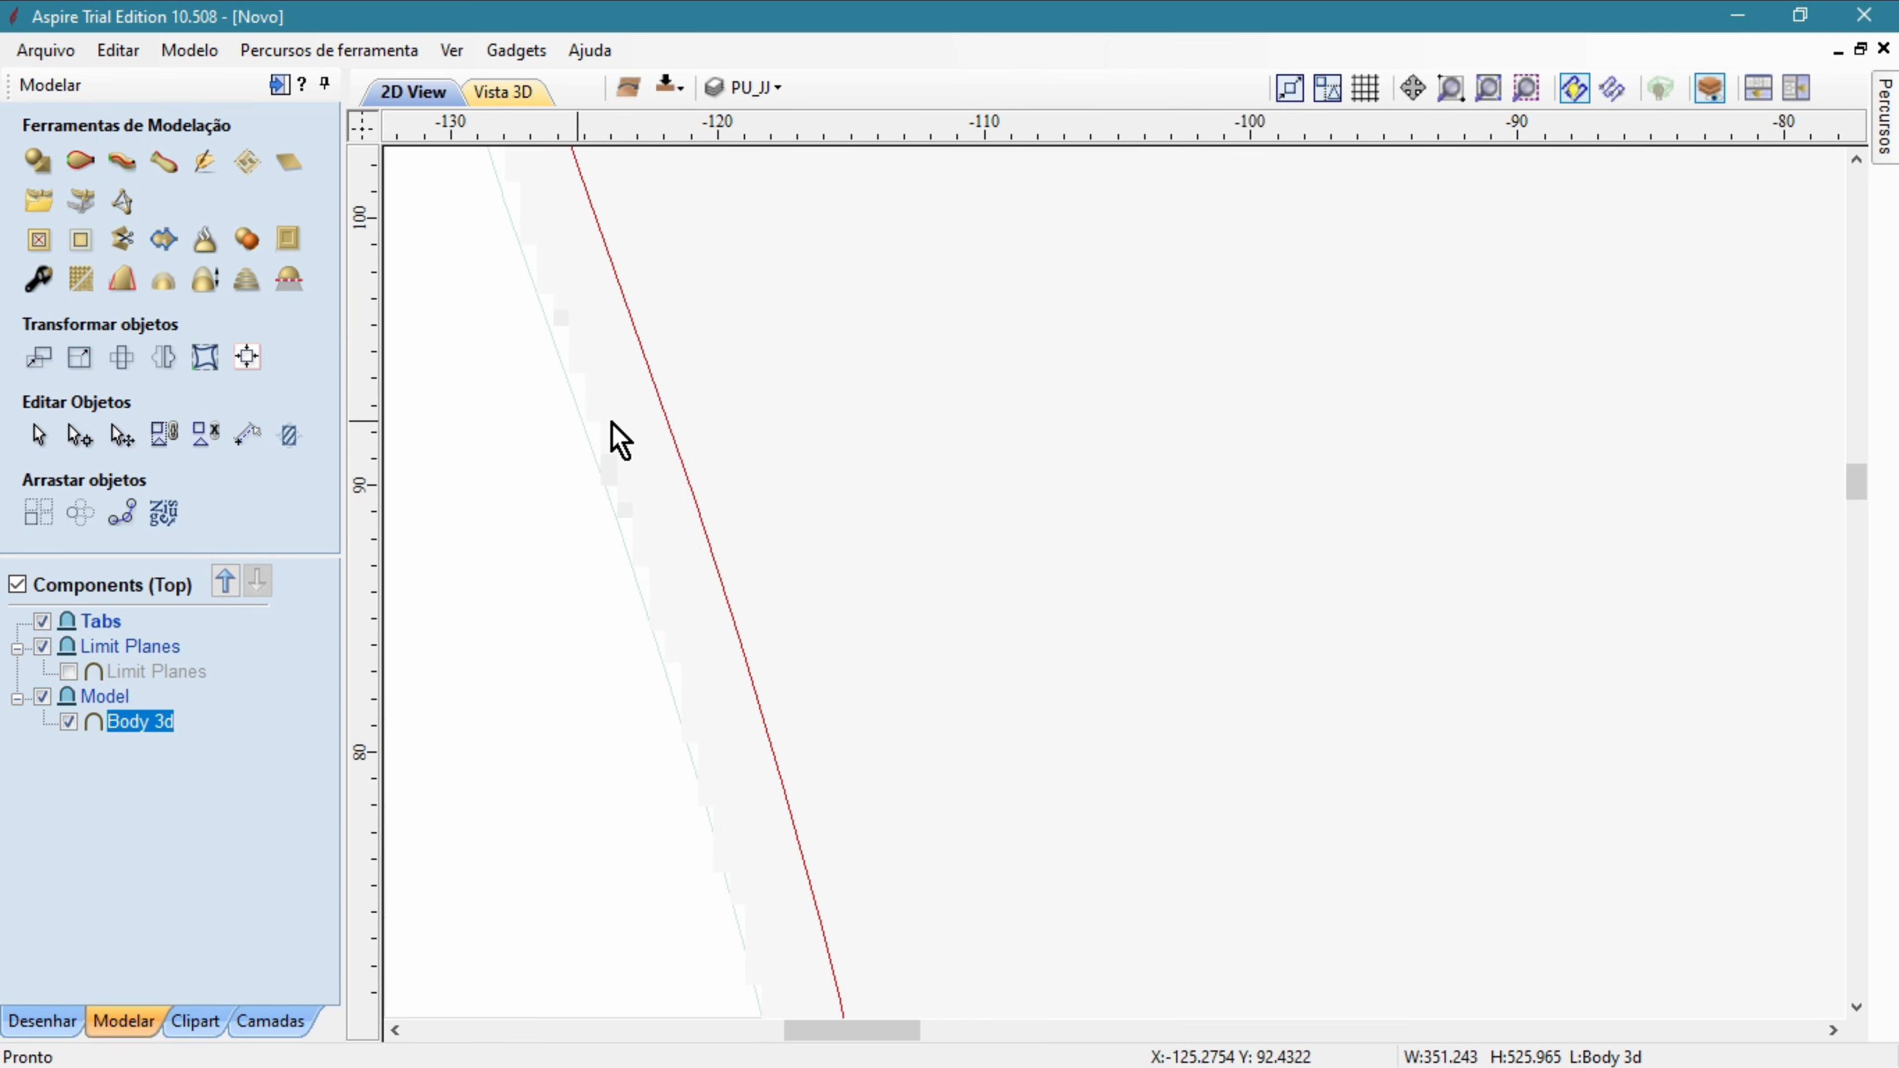
left_click(653, 378)
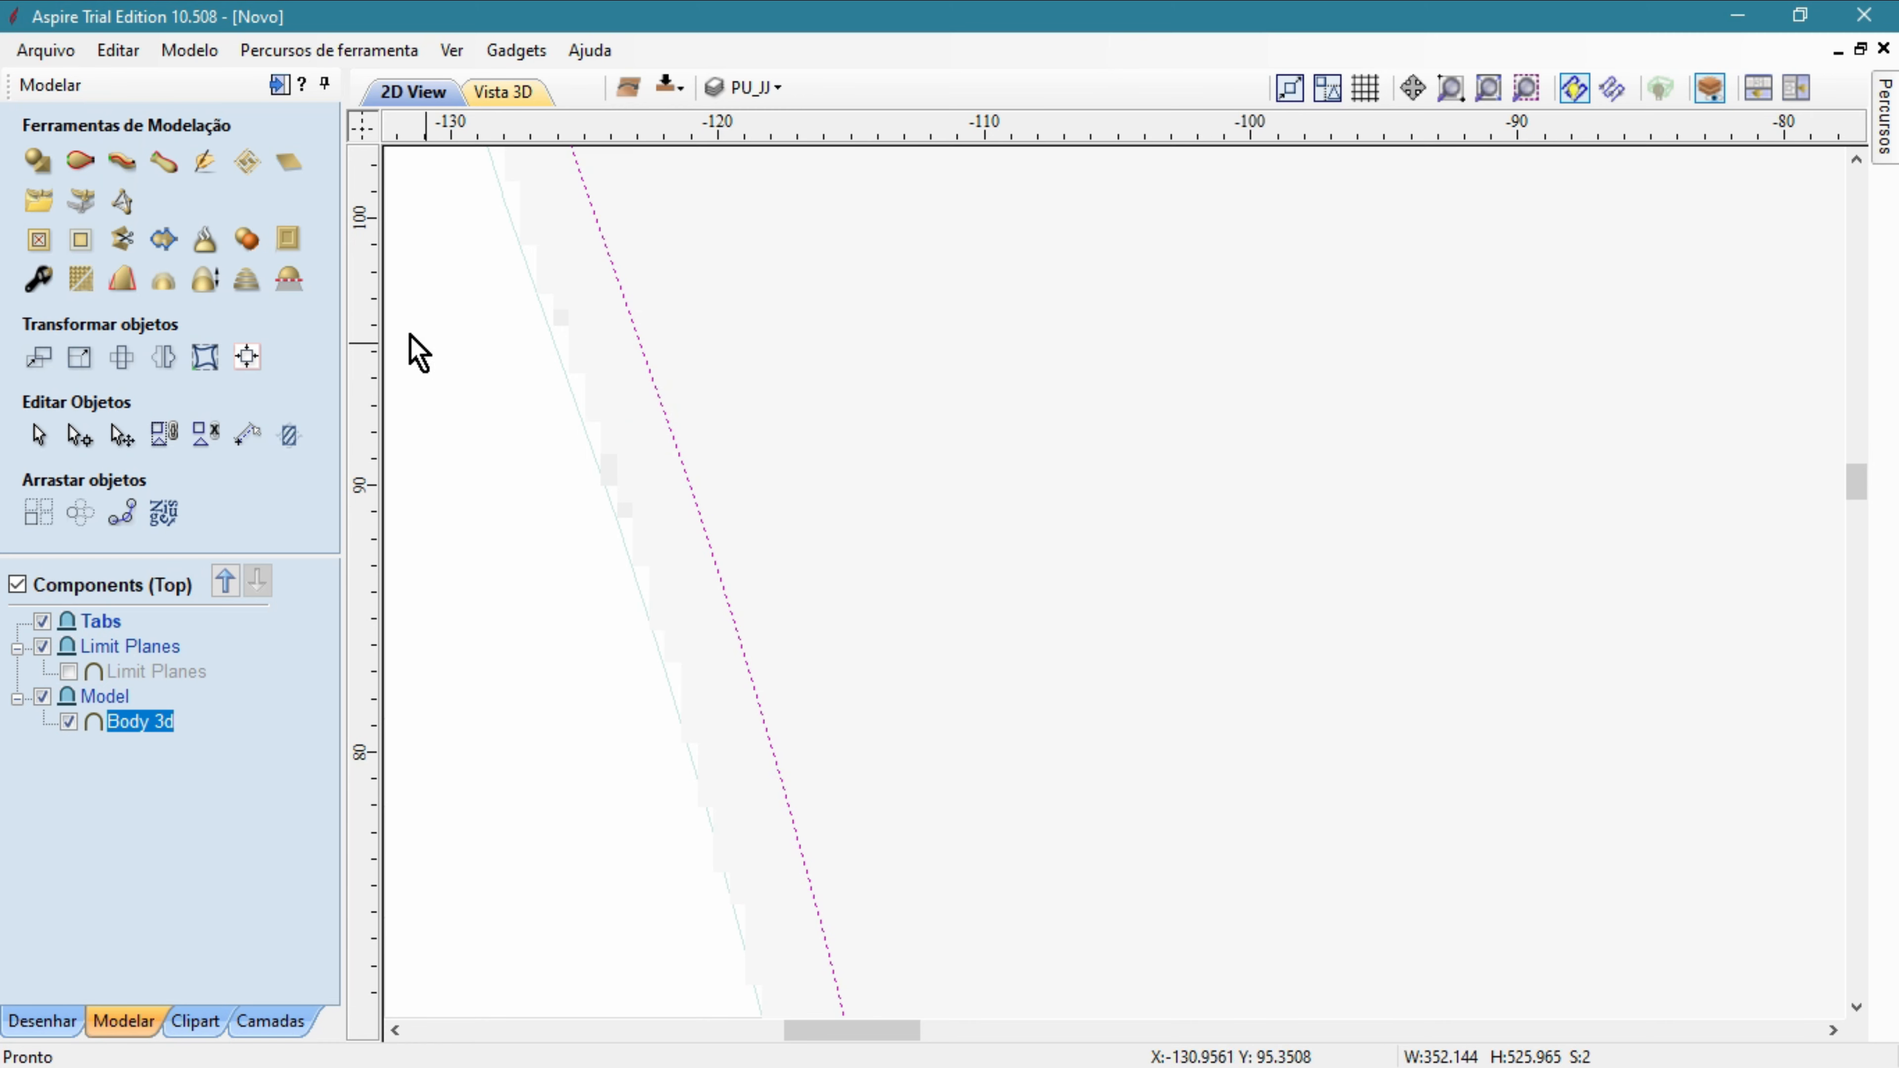
left_click(46, 1021)
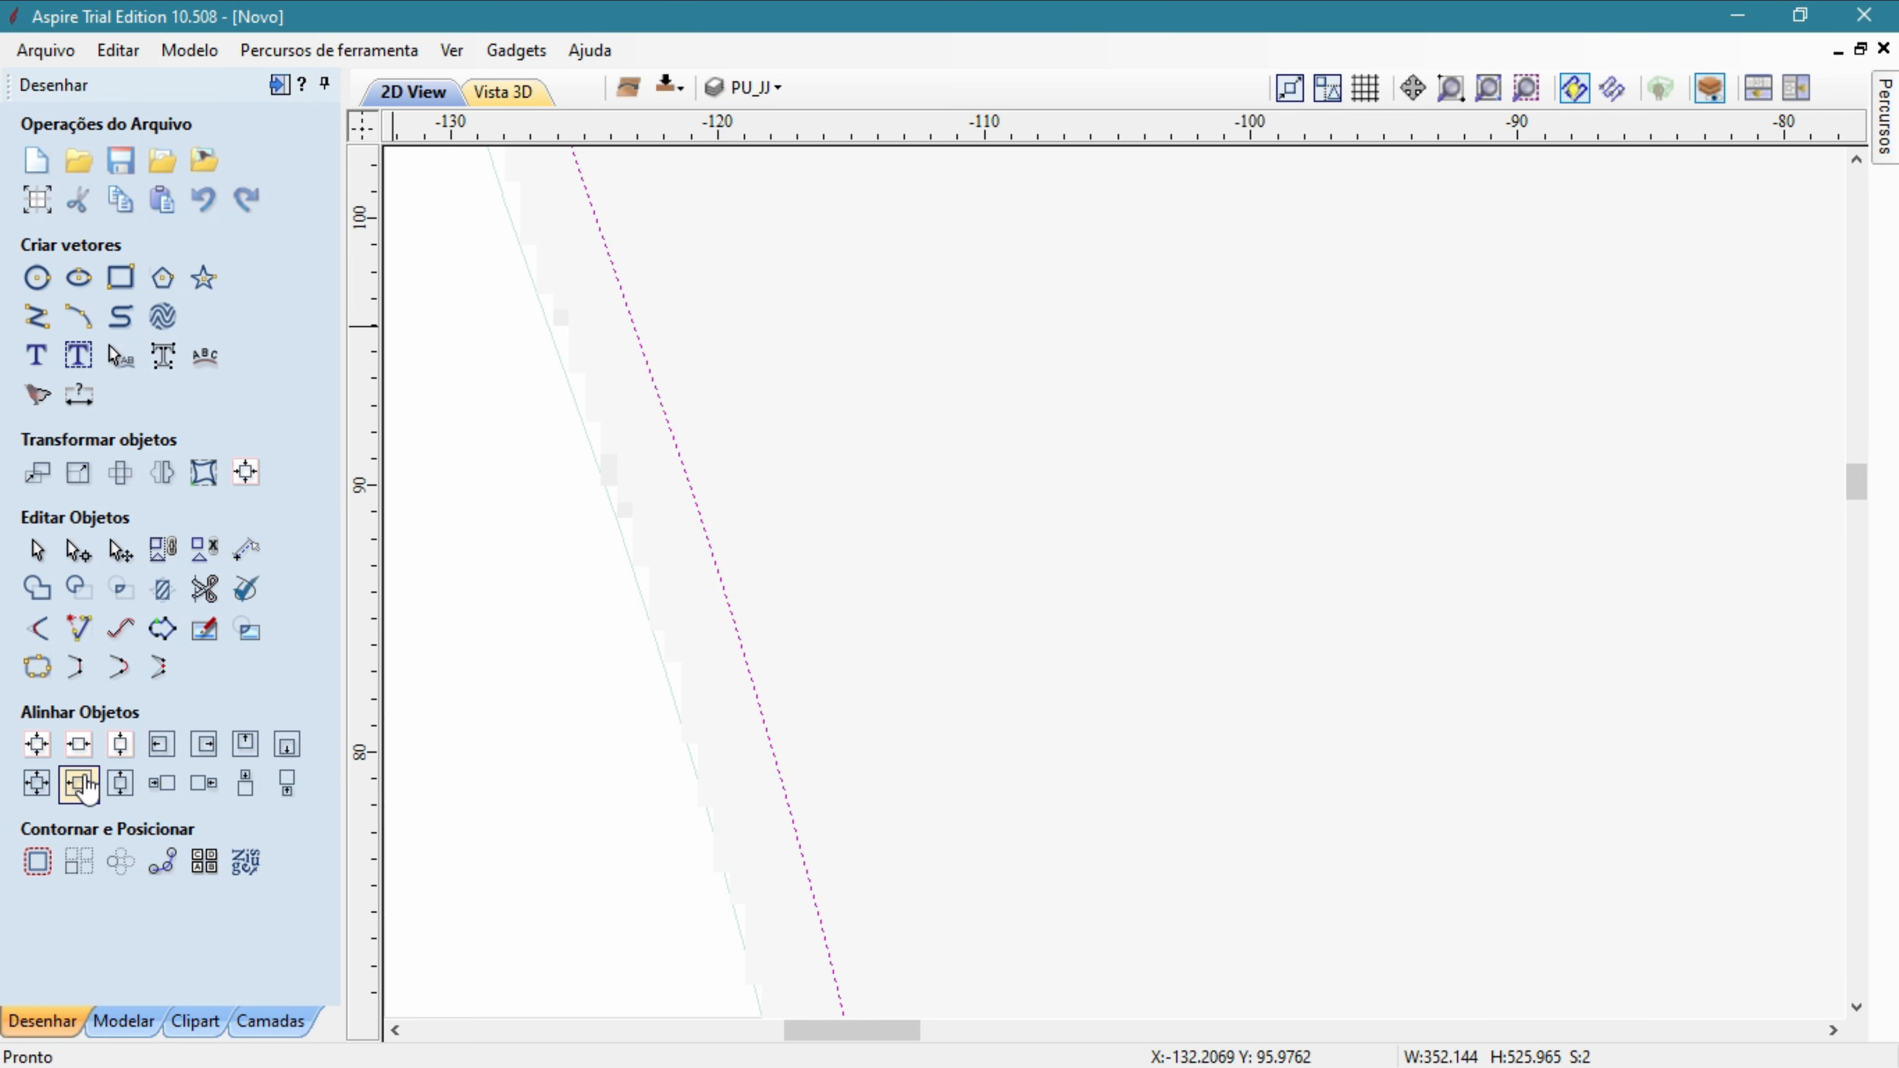
left_click(79, 782)
left_click(119, 783)
scroll(924, 543, "down", 10)
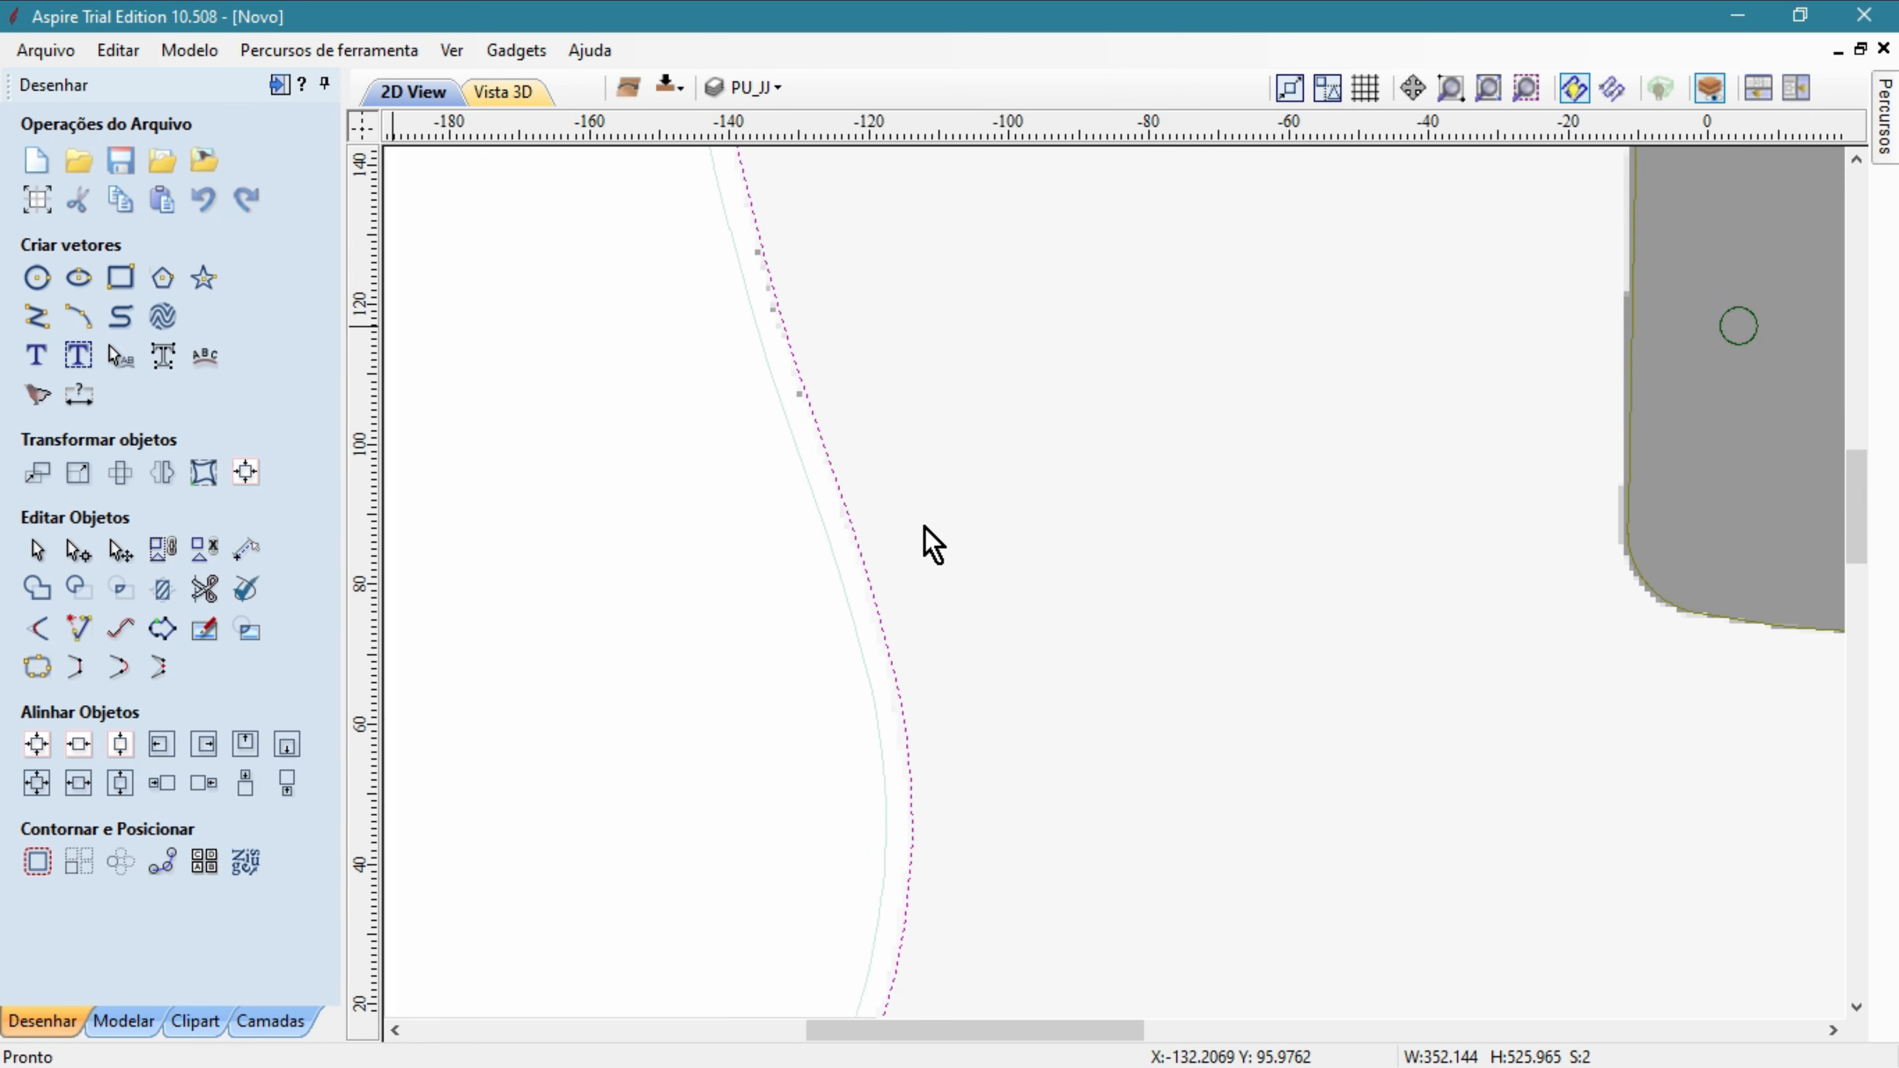
middle_click_drag(1082, 575, 899, 458)
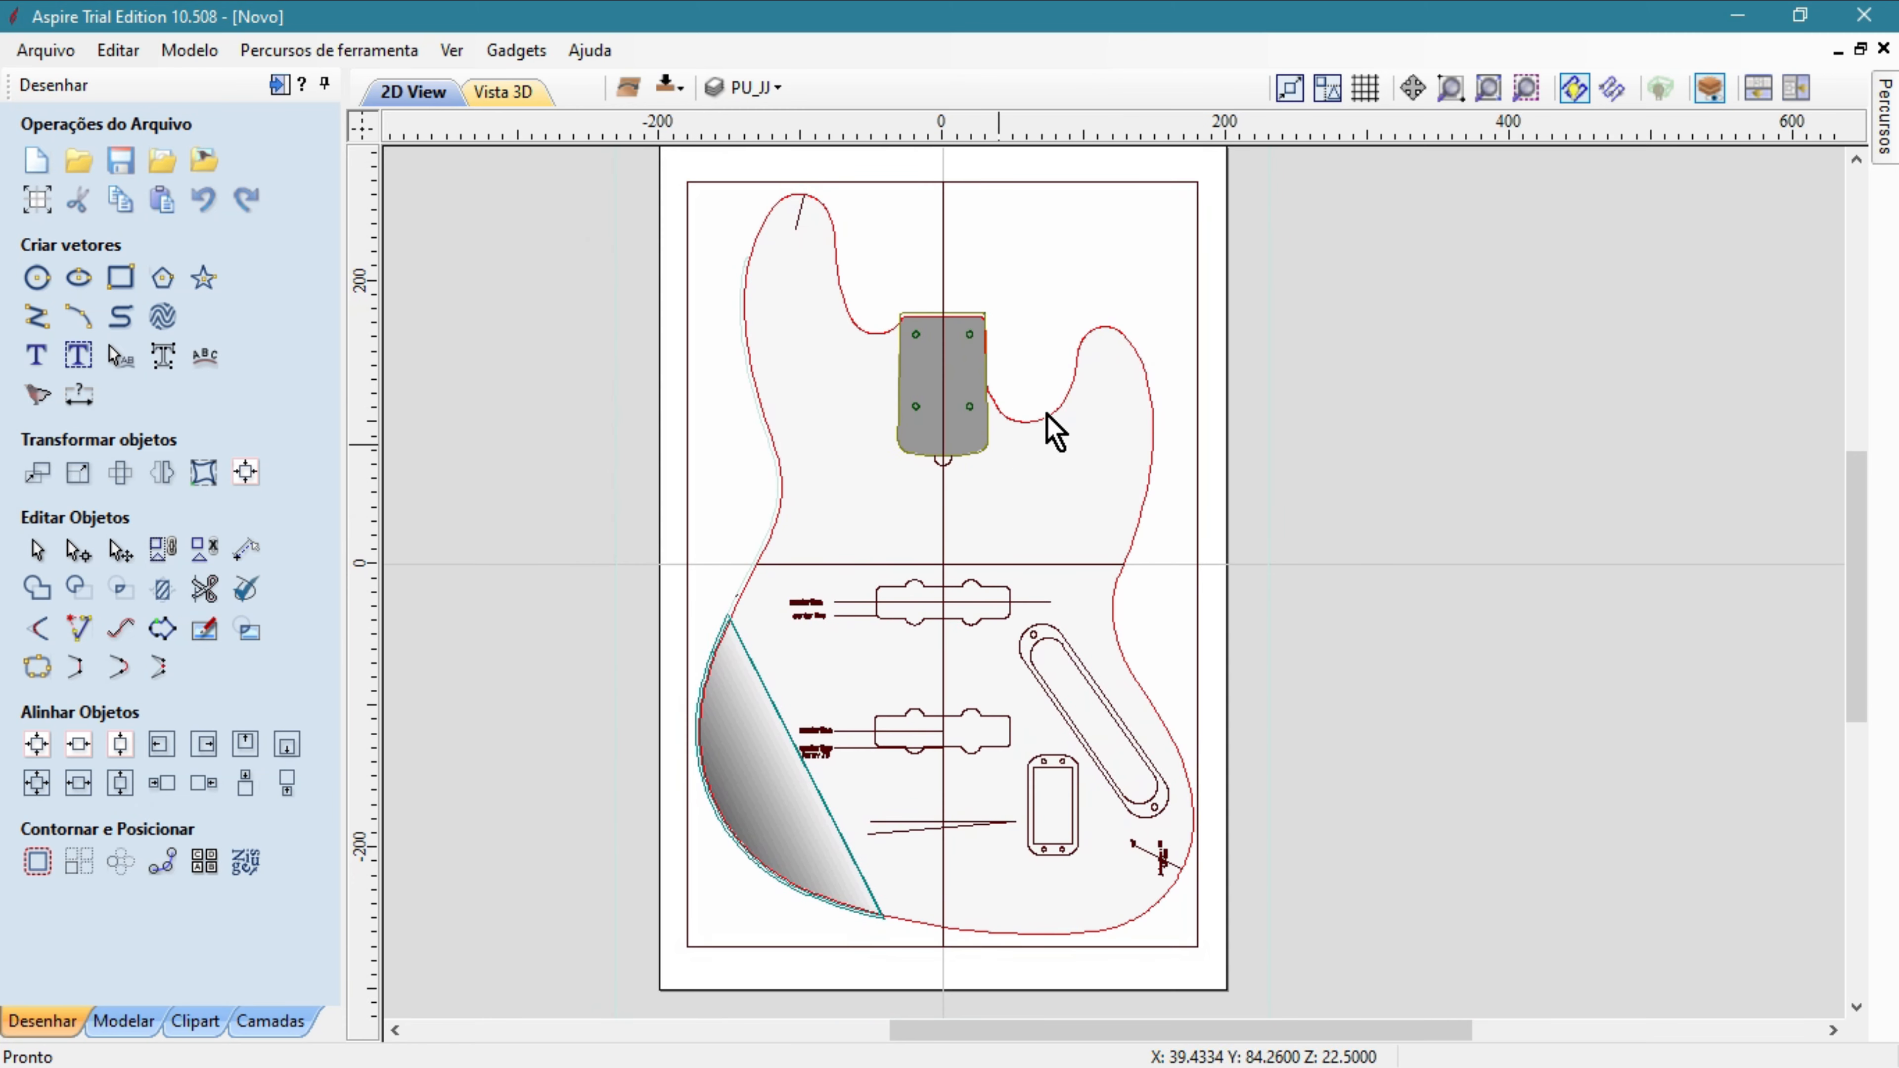
Load the toolpath template 01-Body_Front.ToolpathTemplate from the Toolpaths folder of JazzBass60-mm.
left_click(1884, 112)
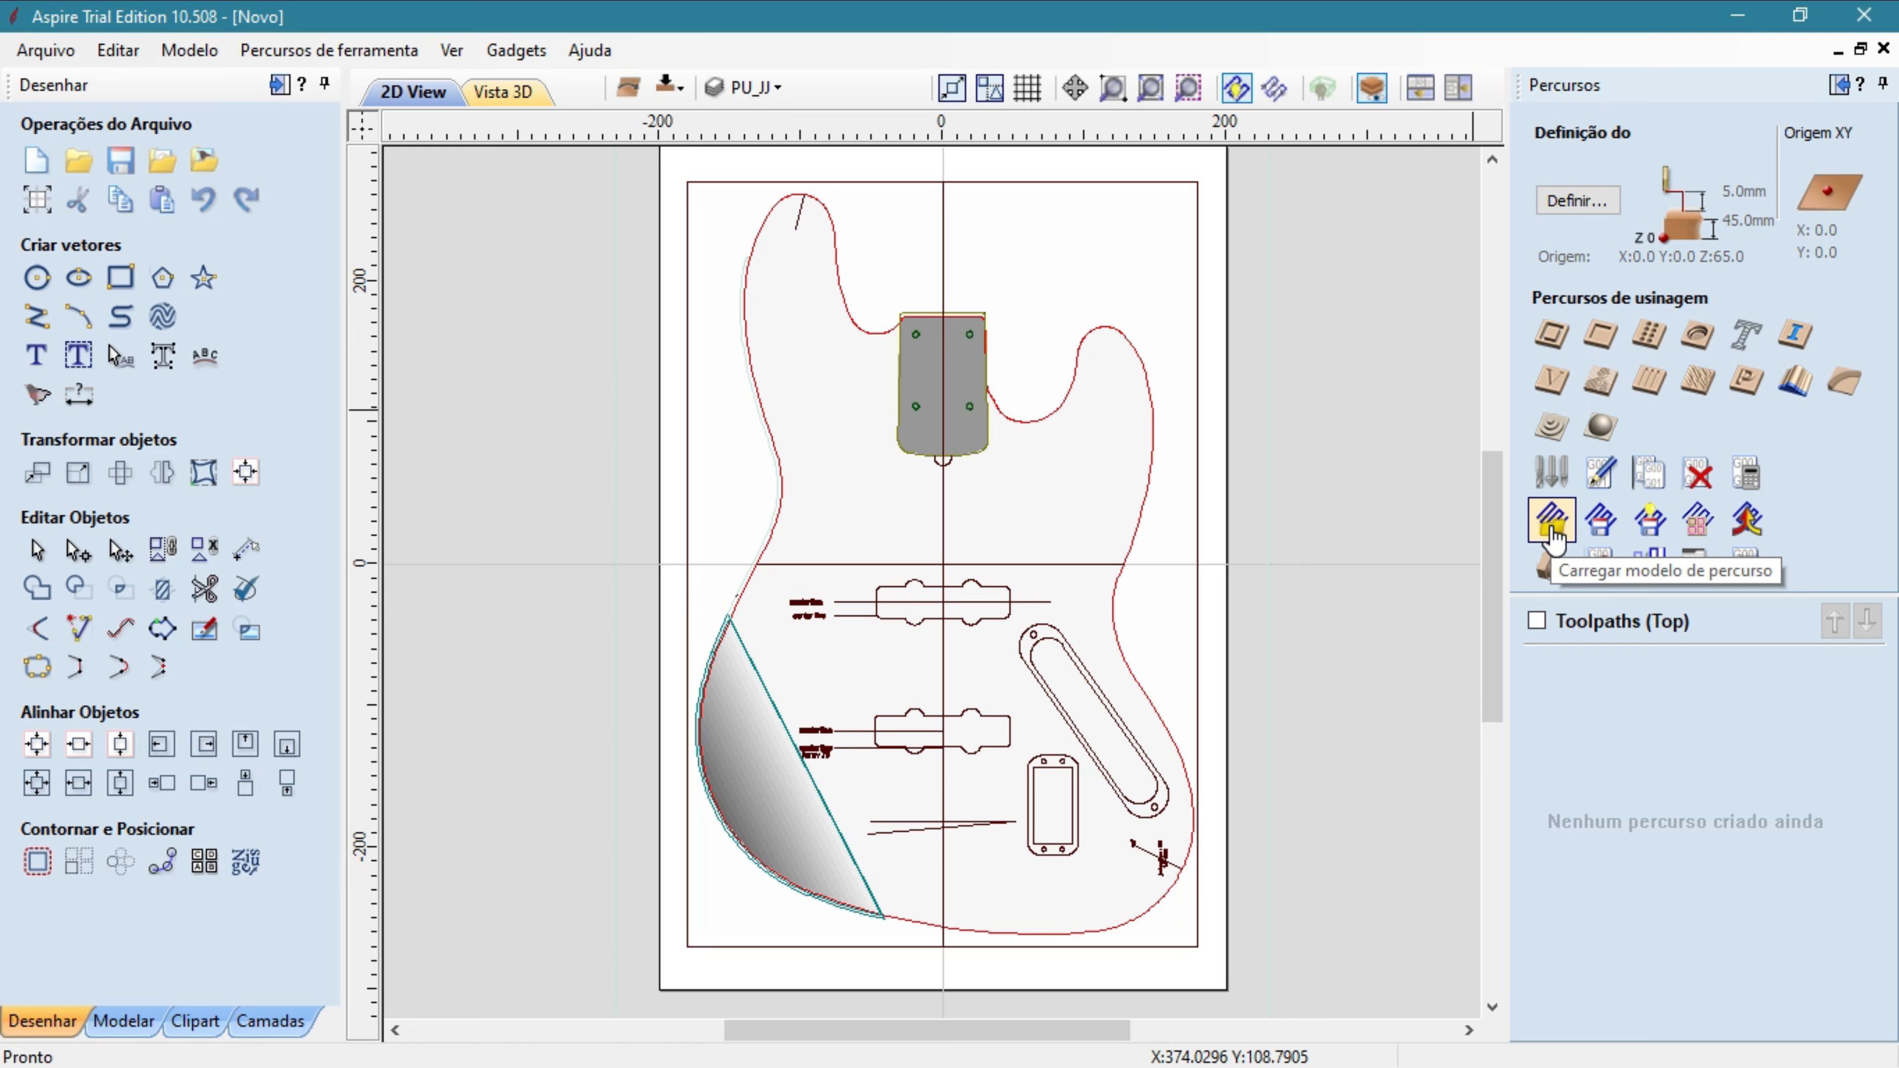
left_click(1551, 532)
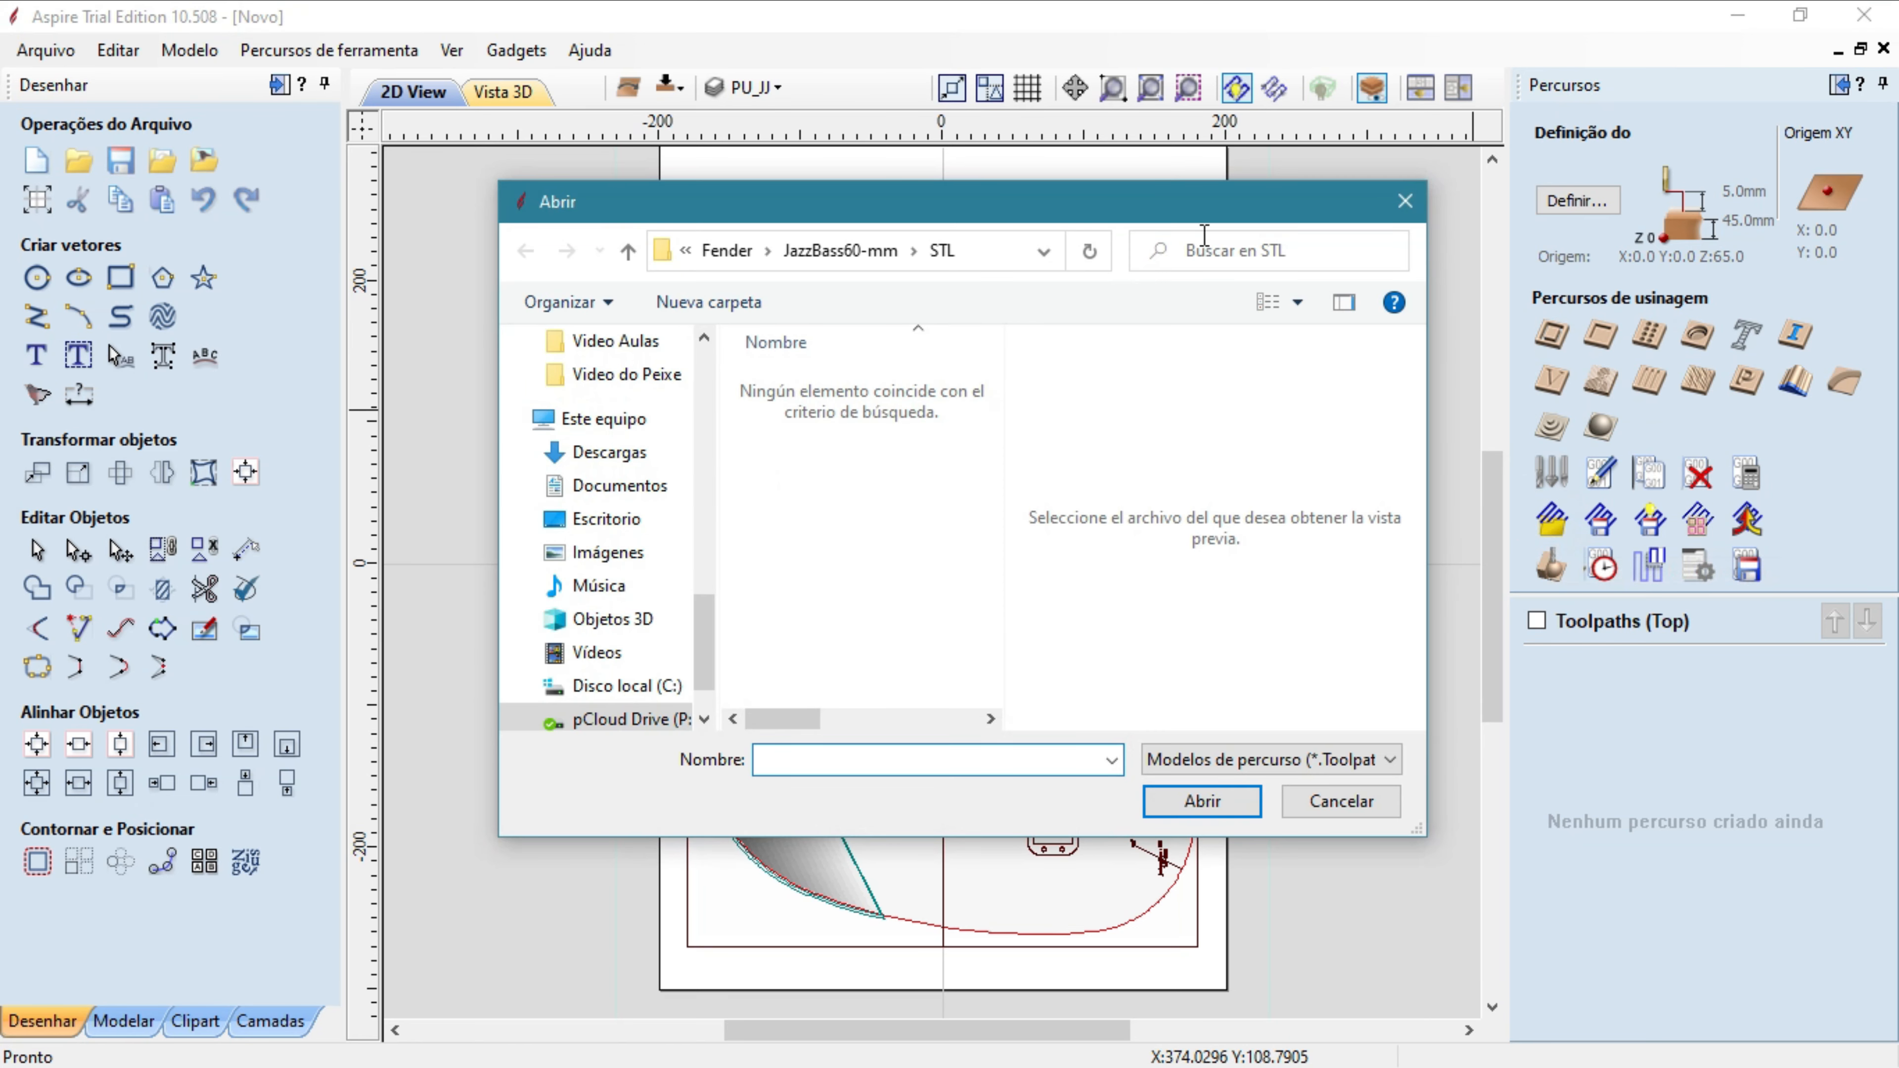
left_click(873, 252)
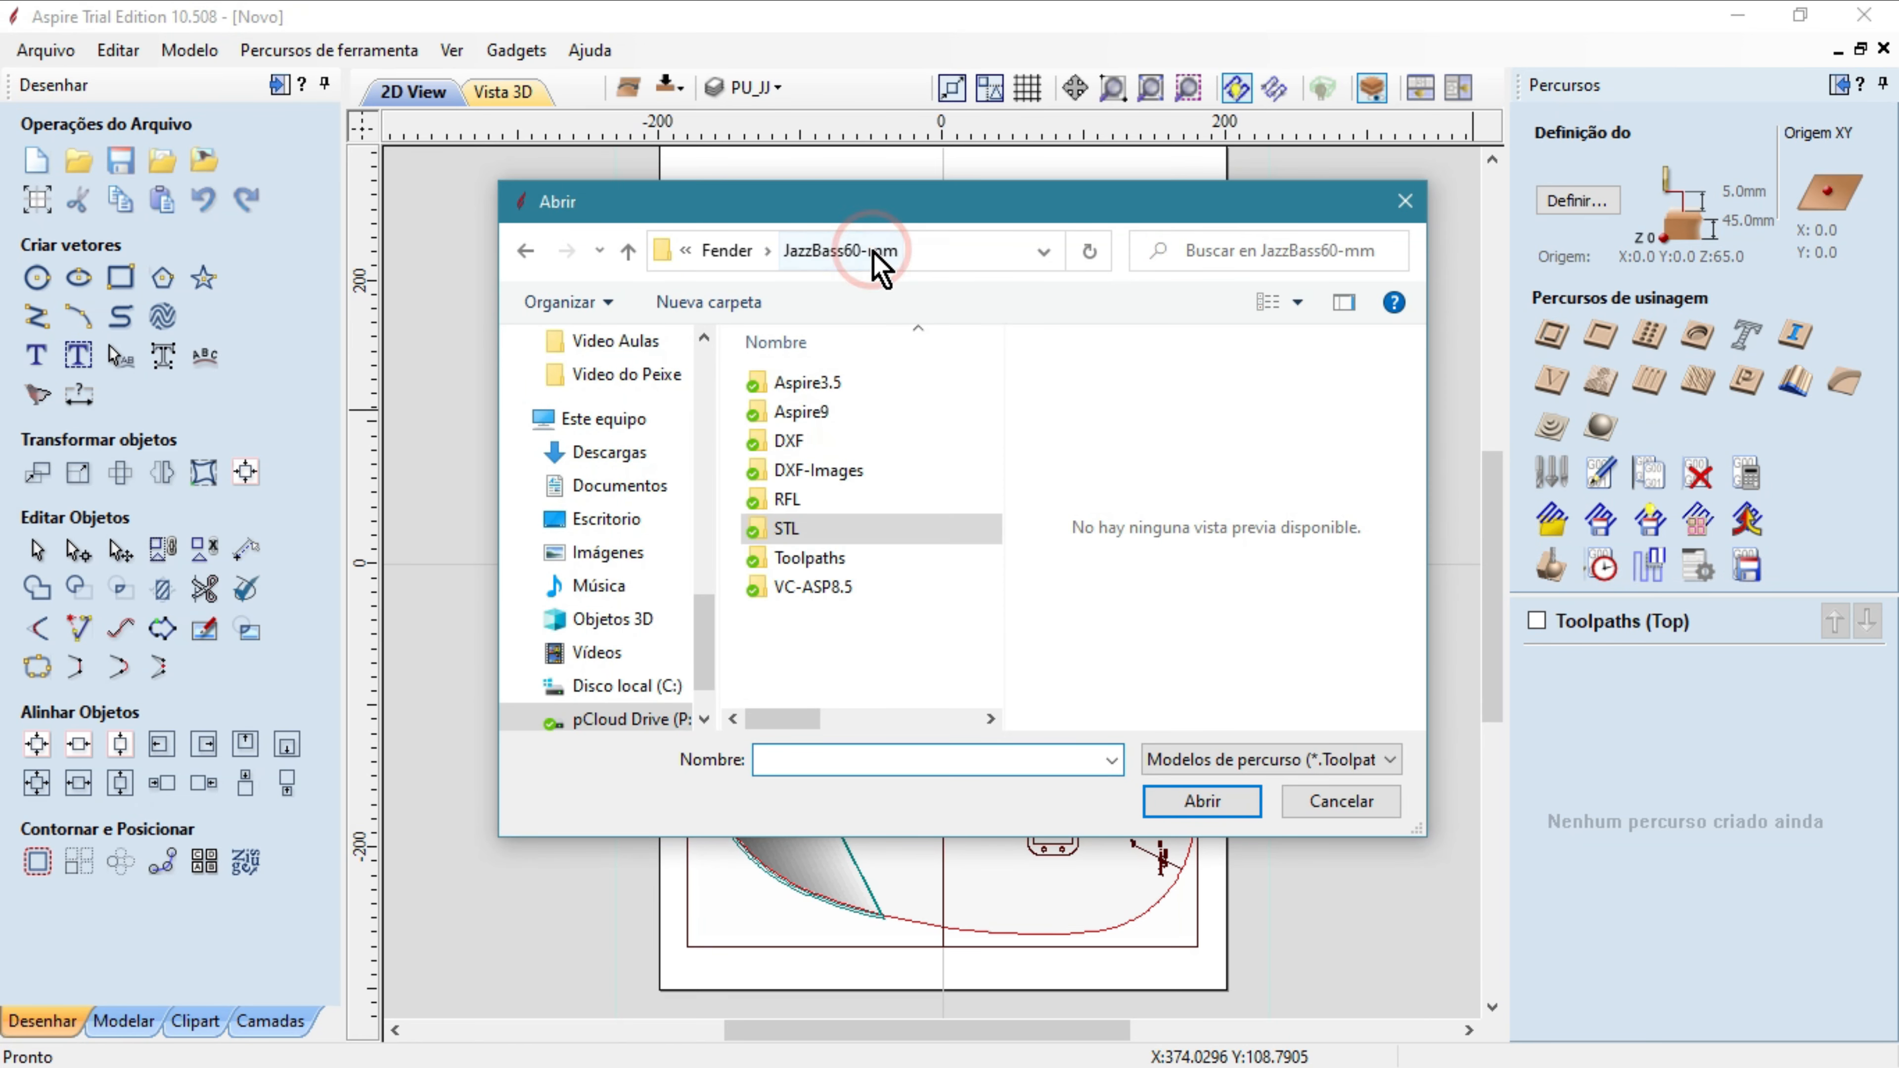
double_click(777, 558)
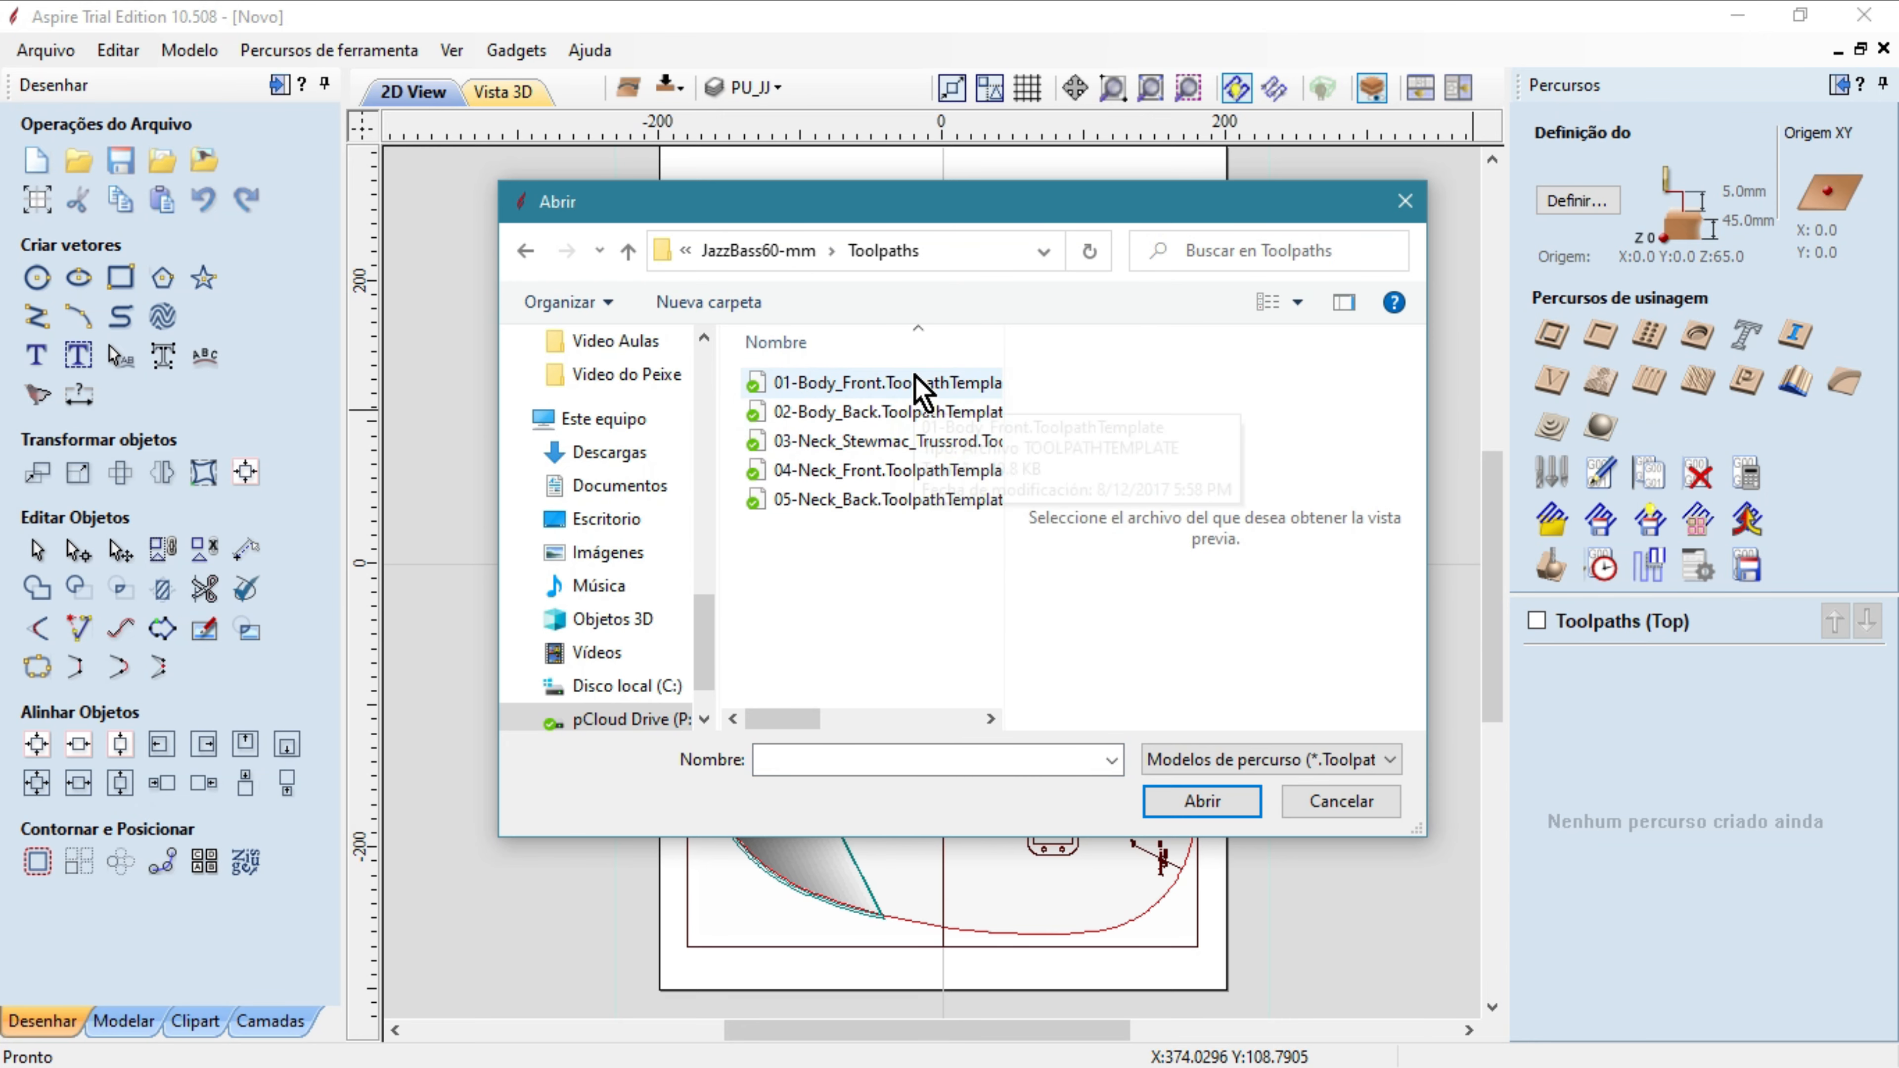
left_click(882, 382)
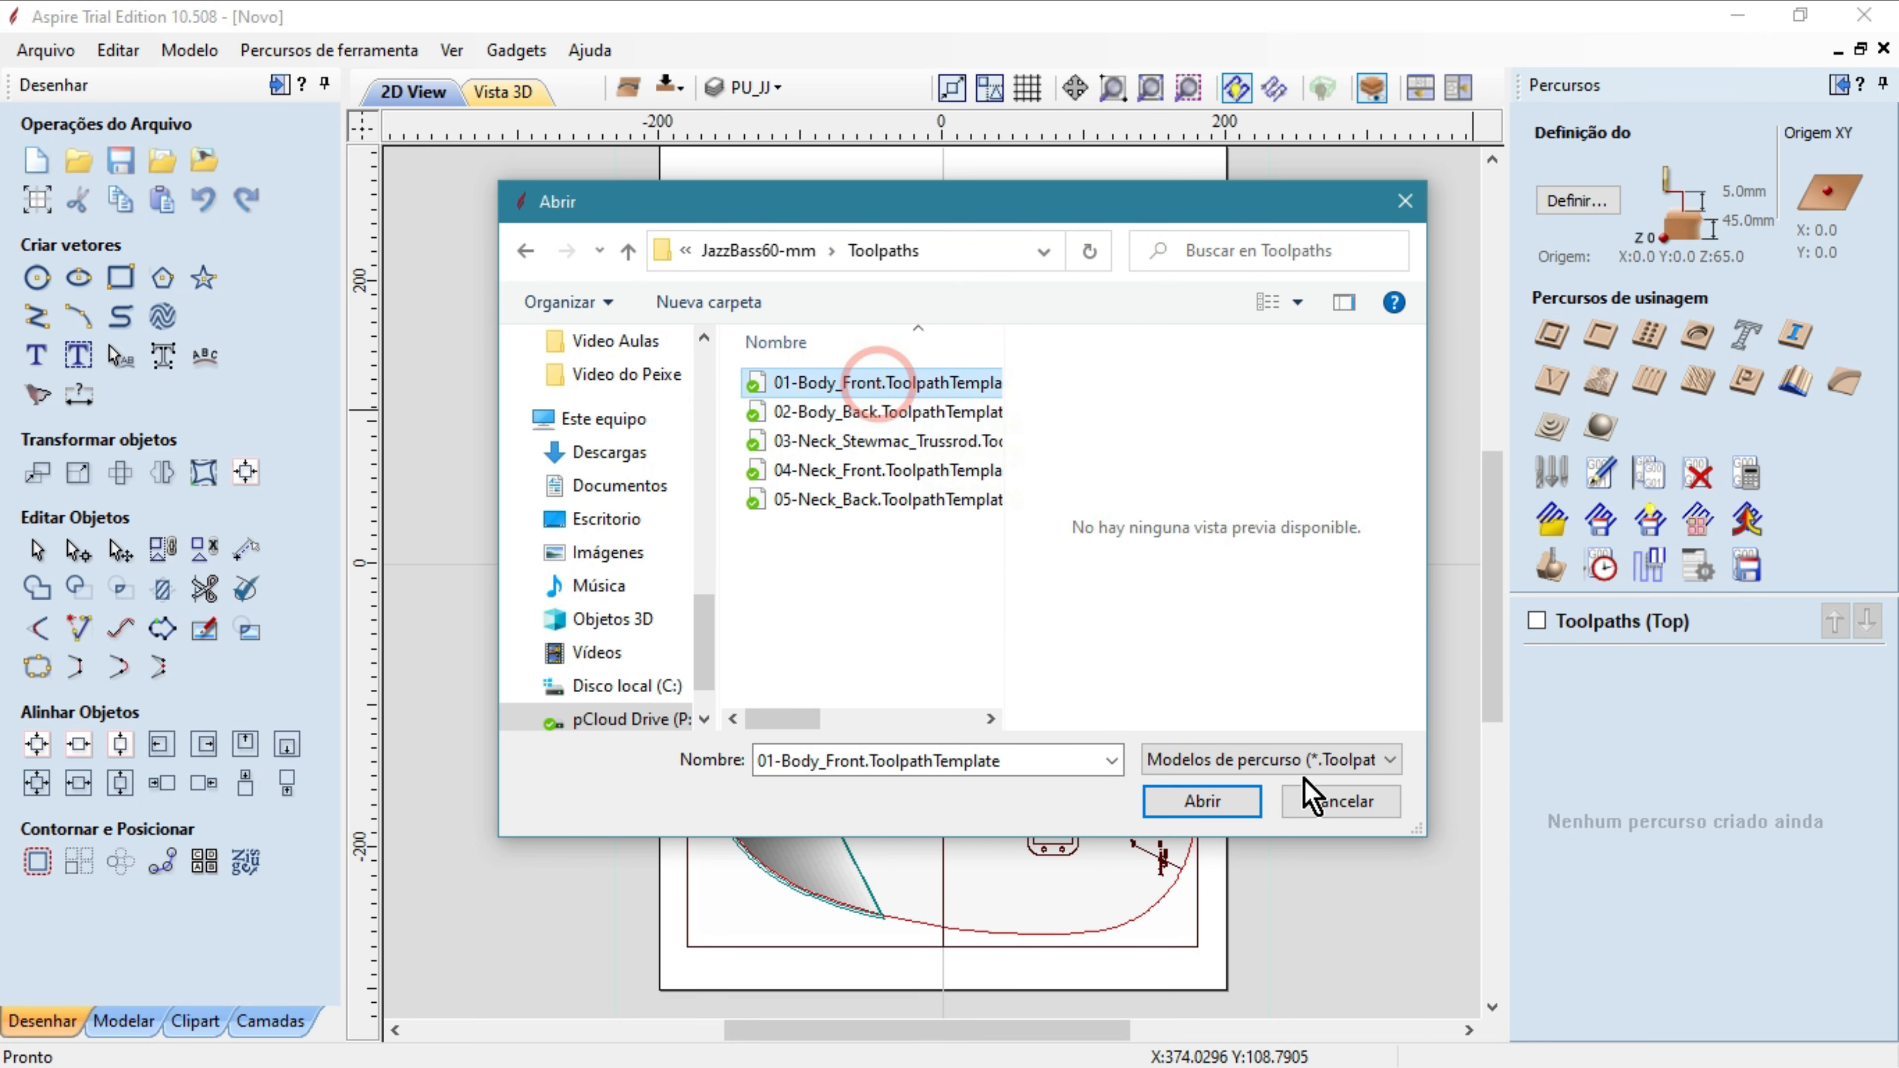
left_click(1204, 800)
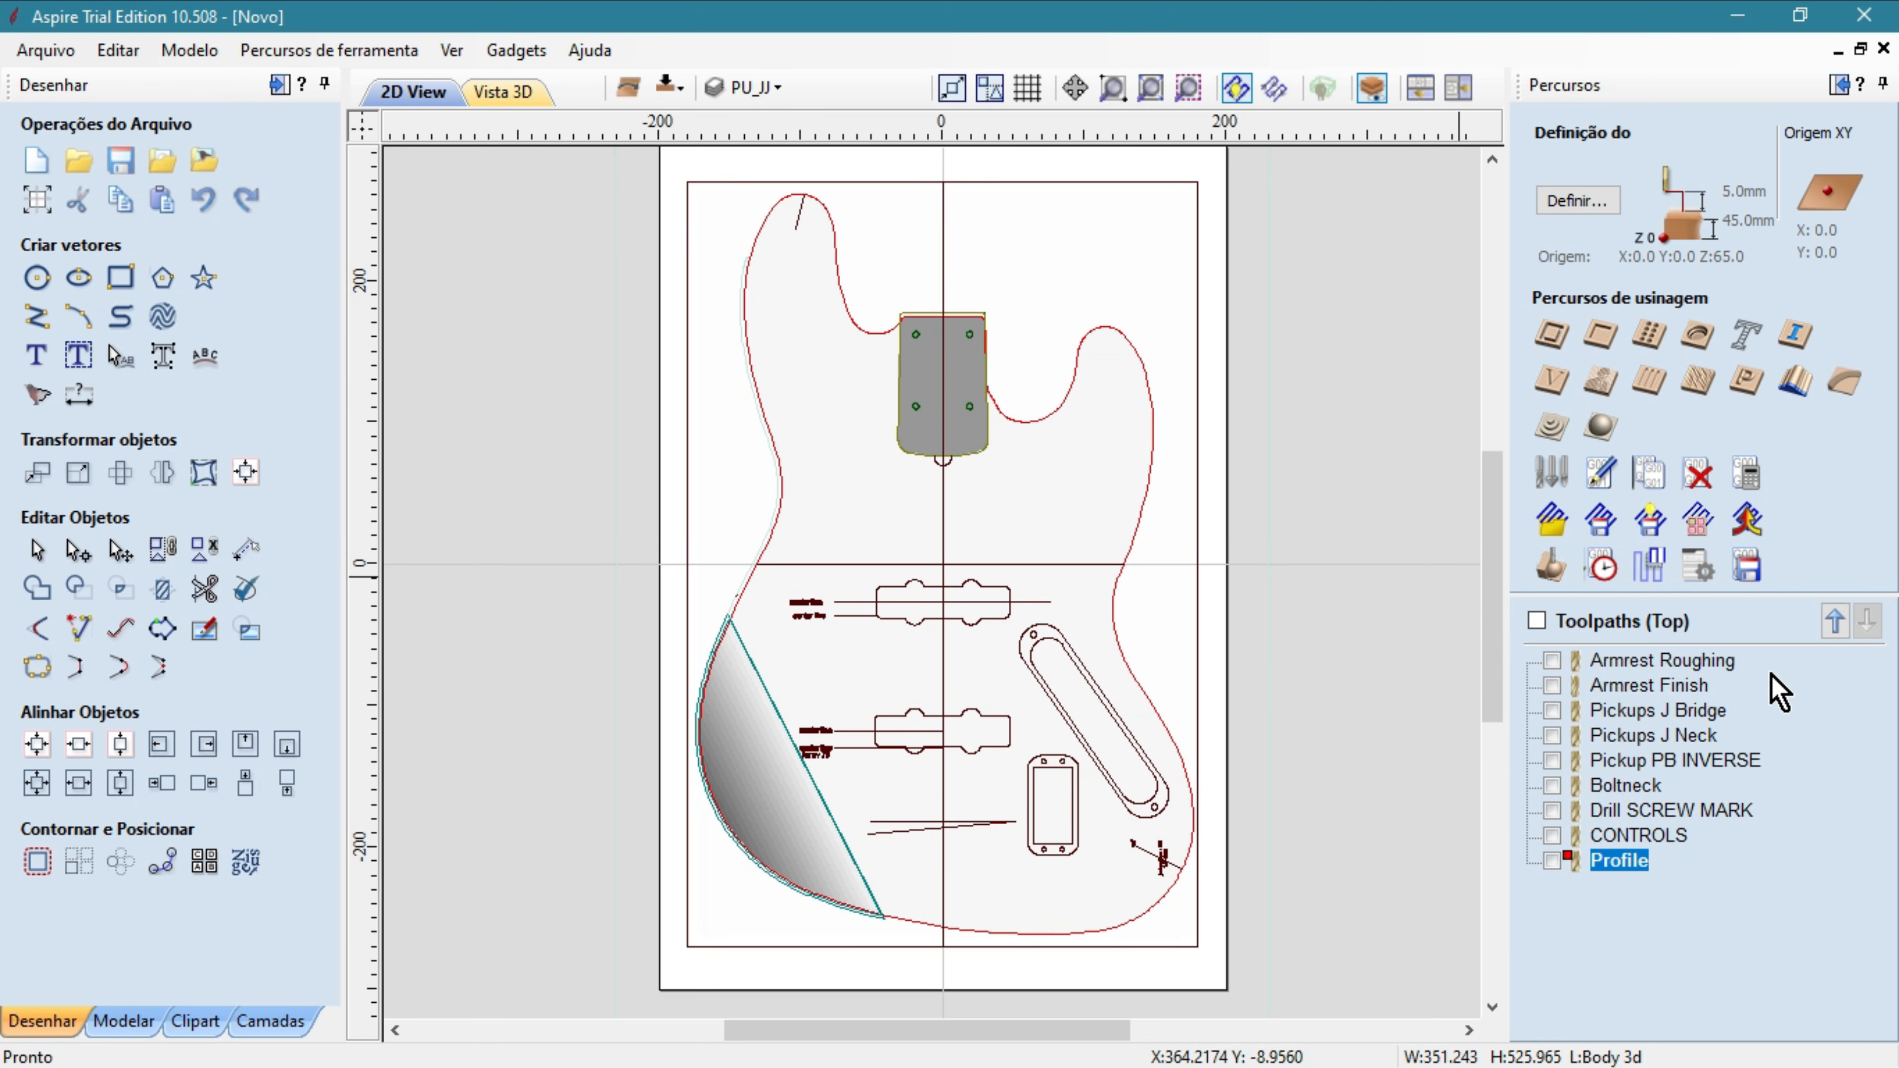
Examine the settings of the Armrest Roughing toolpath and close it without calculating.
middle_click_drag(1179, 394, 1141, 416)
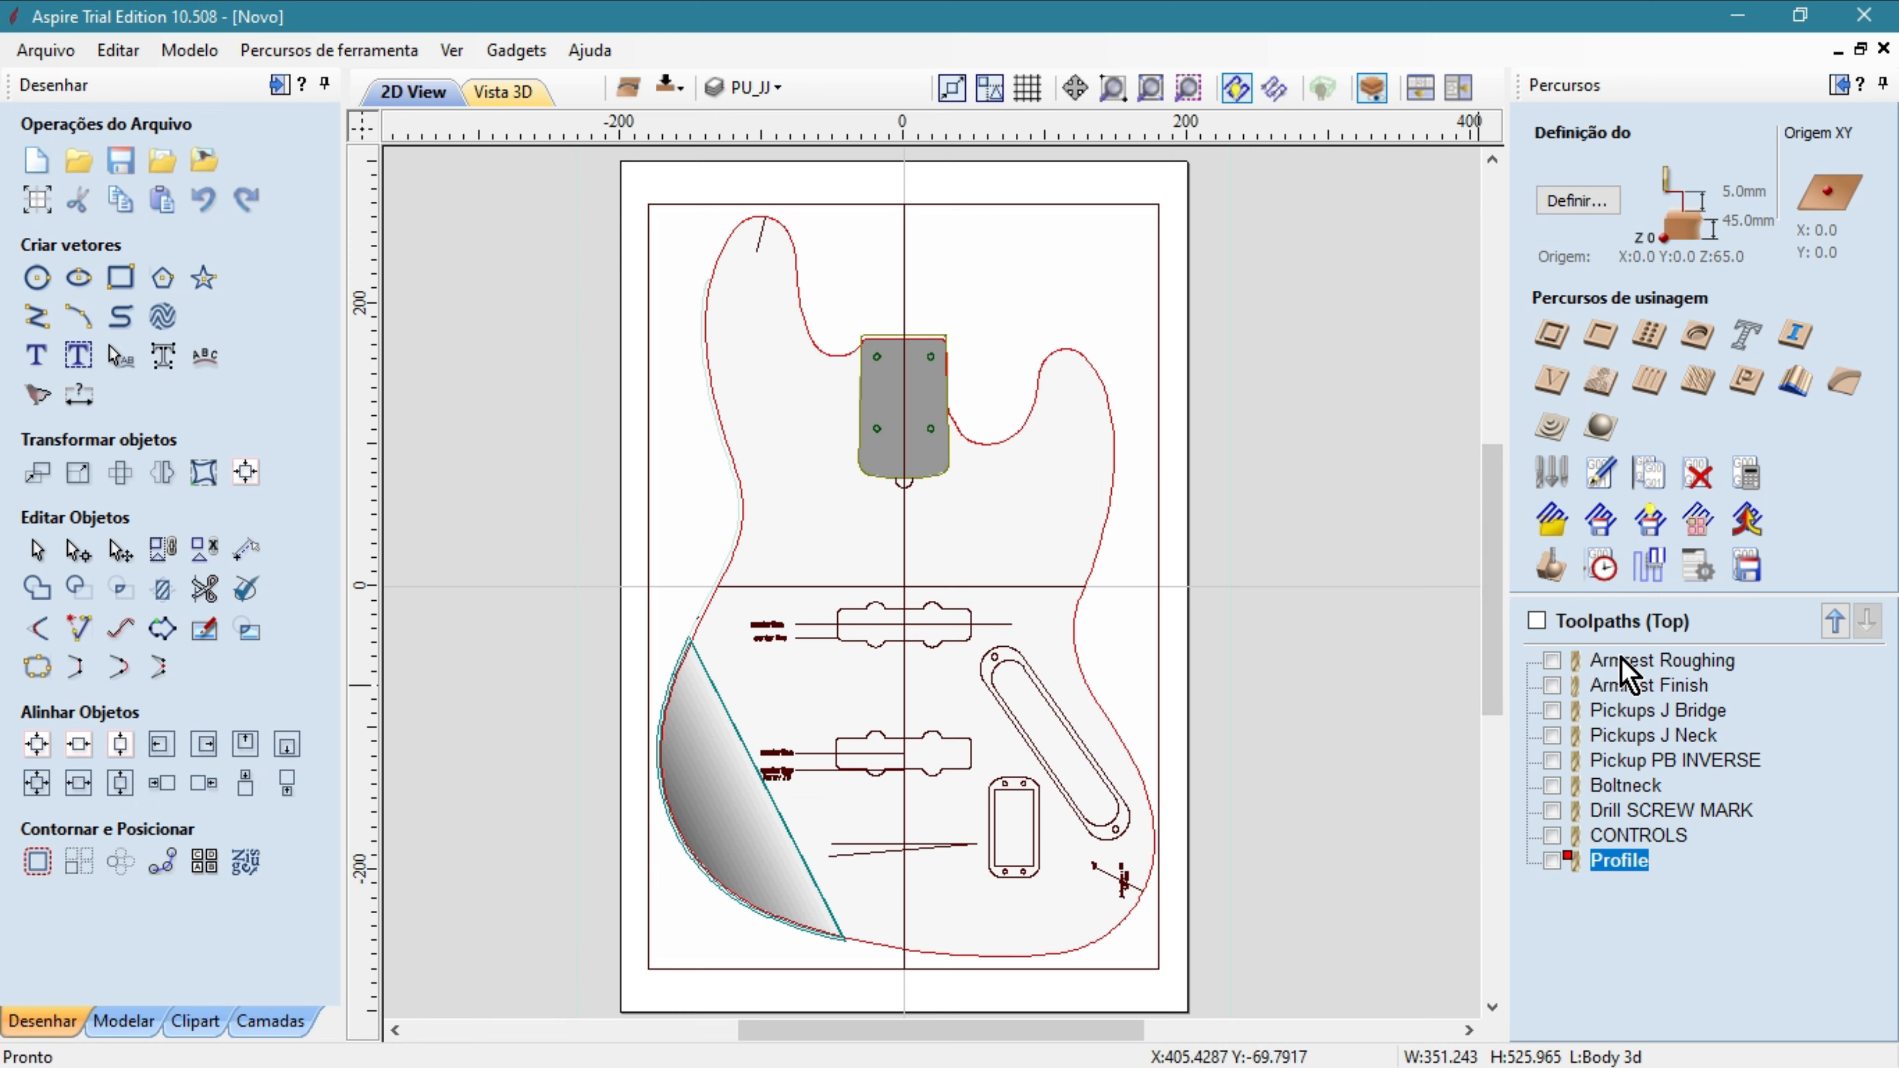
mouse_move(1668, 659)
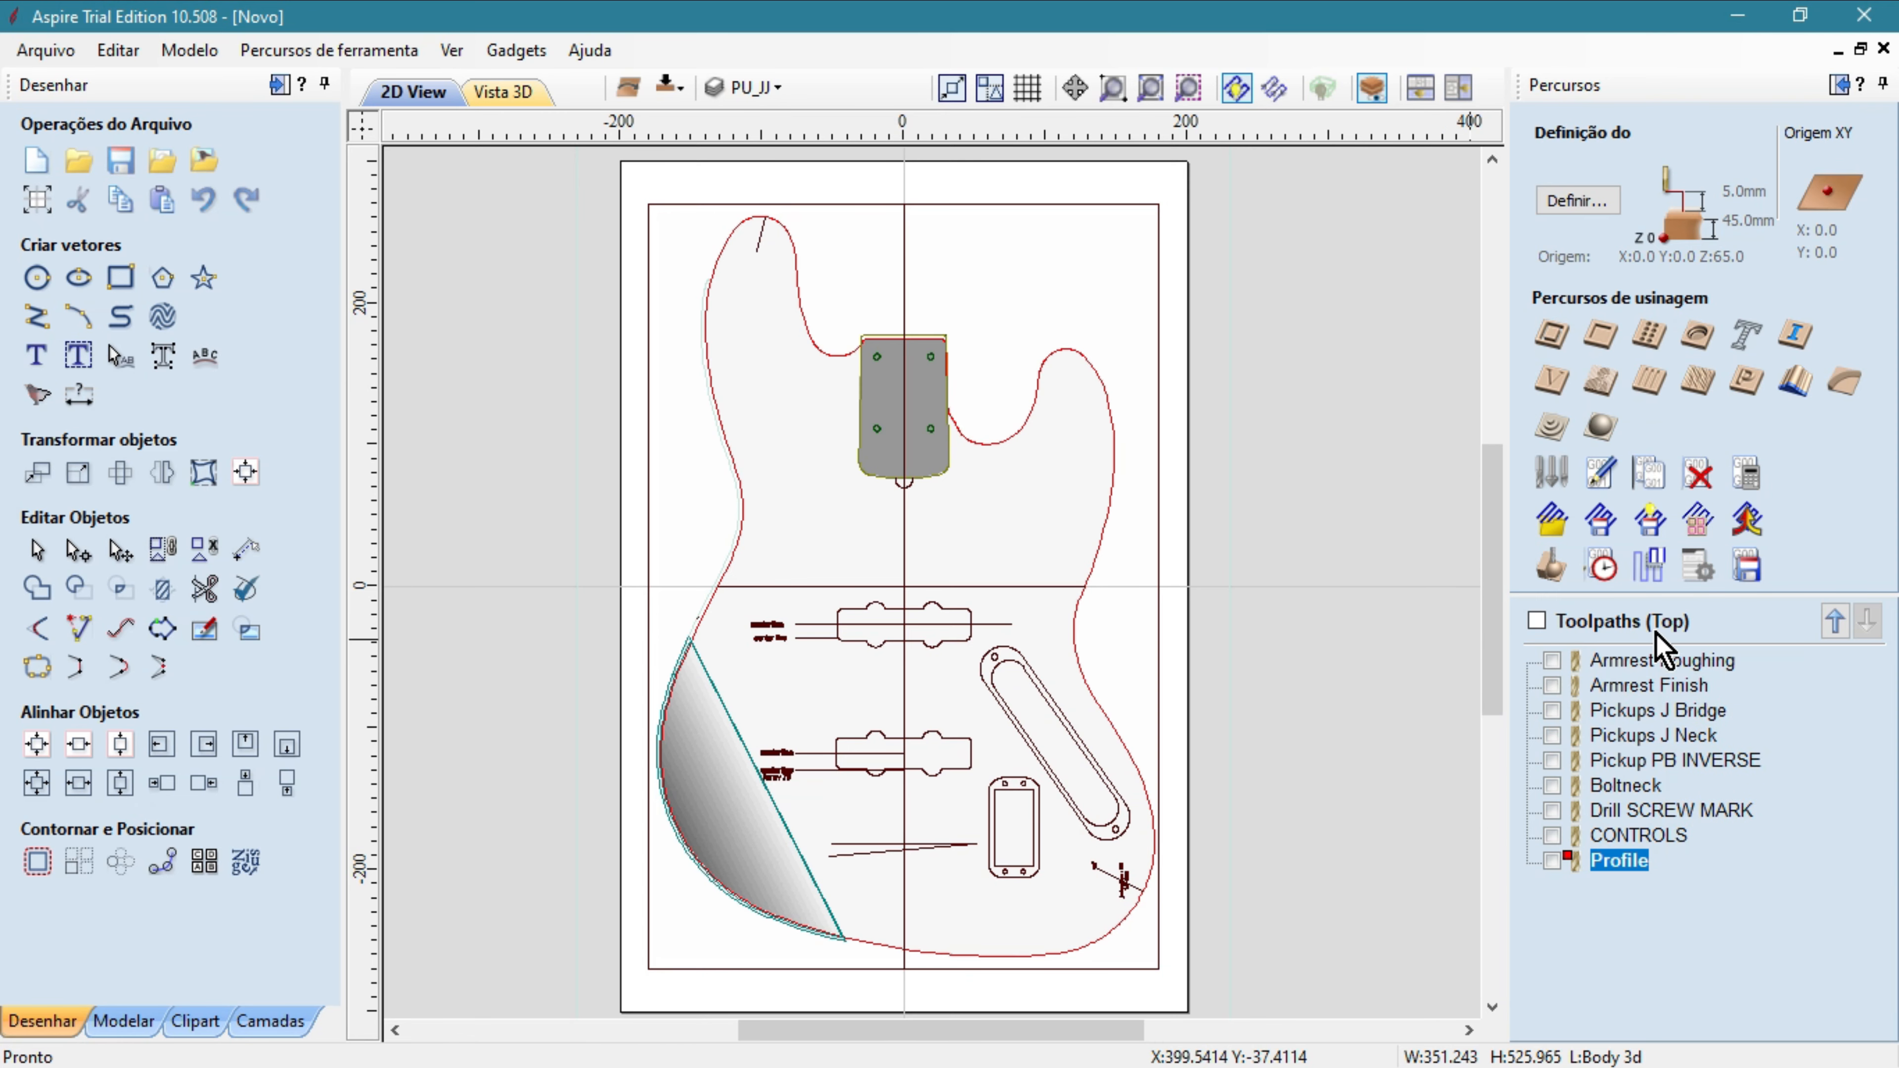
double_click(1624, 661)
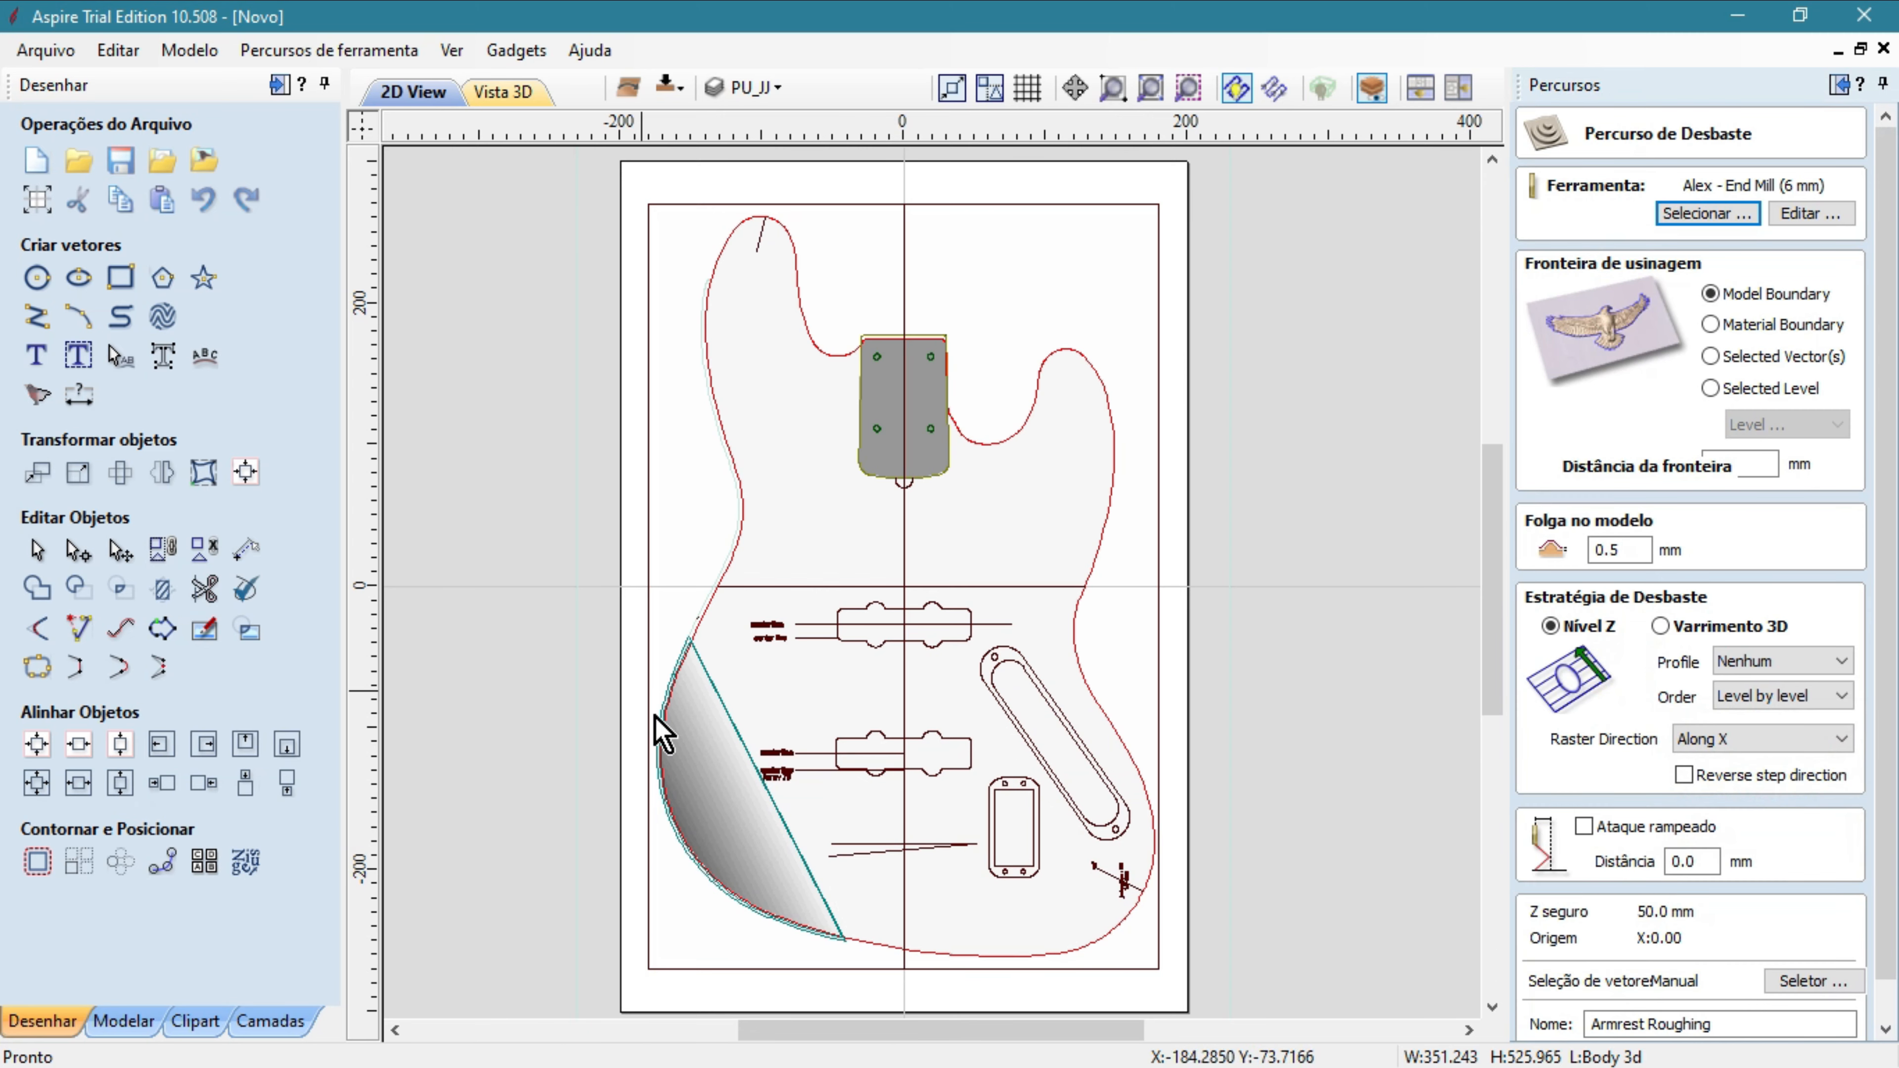
scroll(1882, 673, "down", 1)
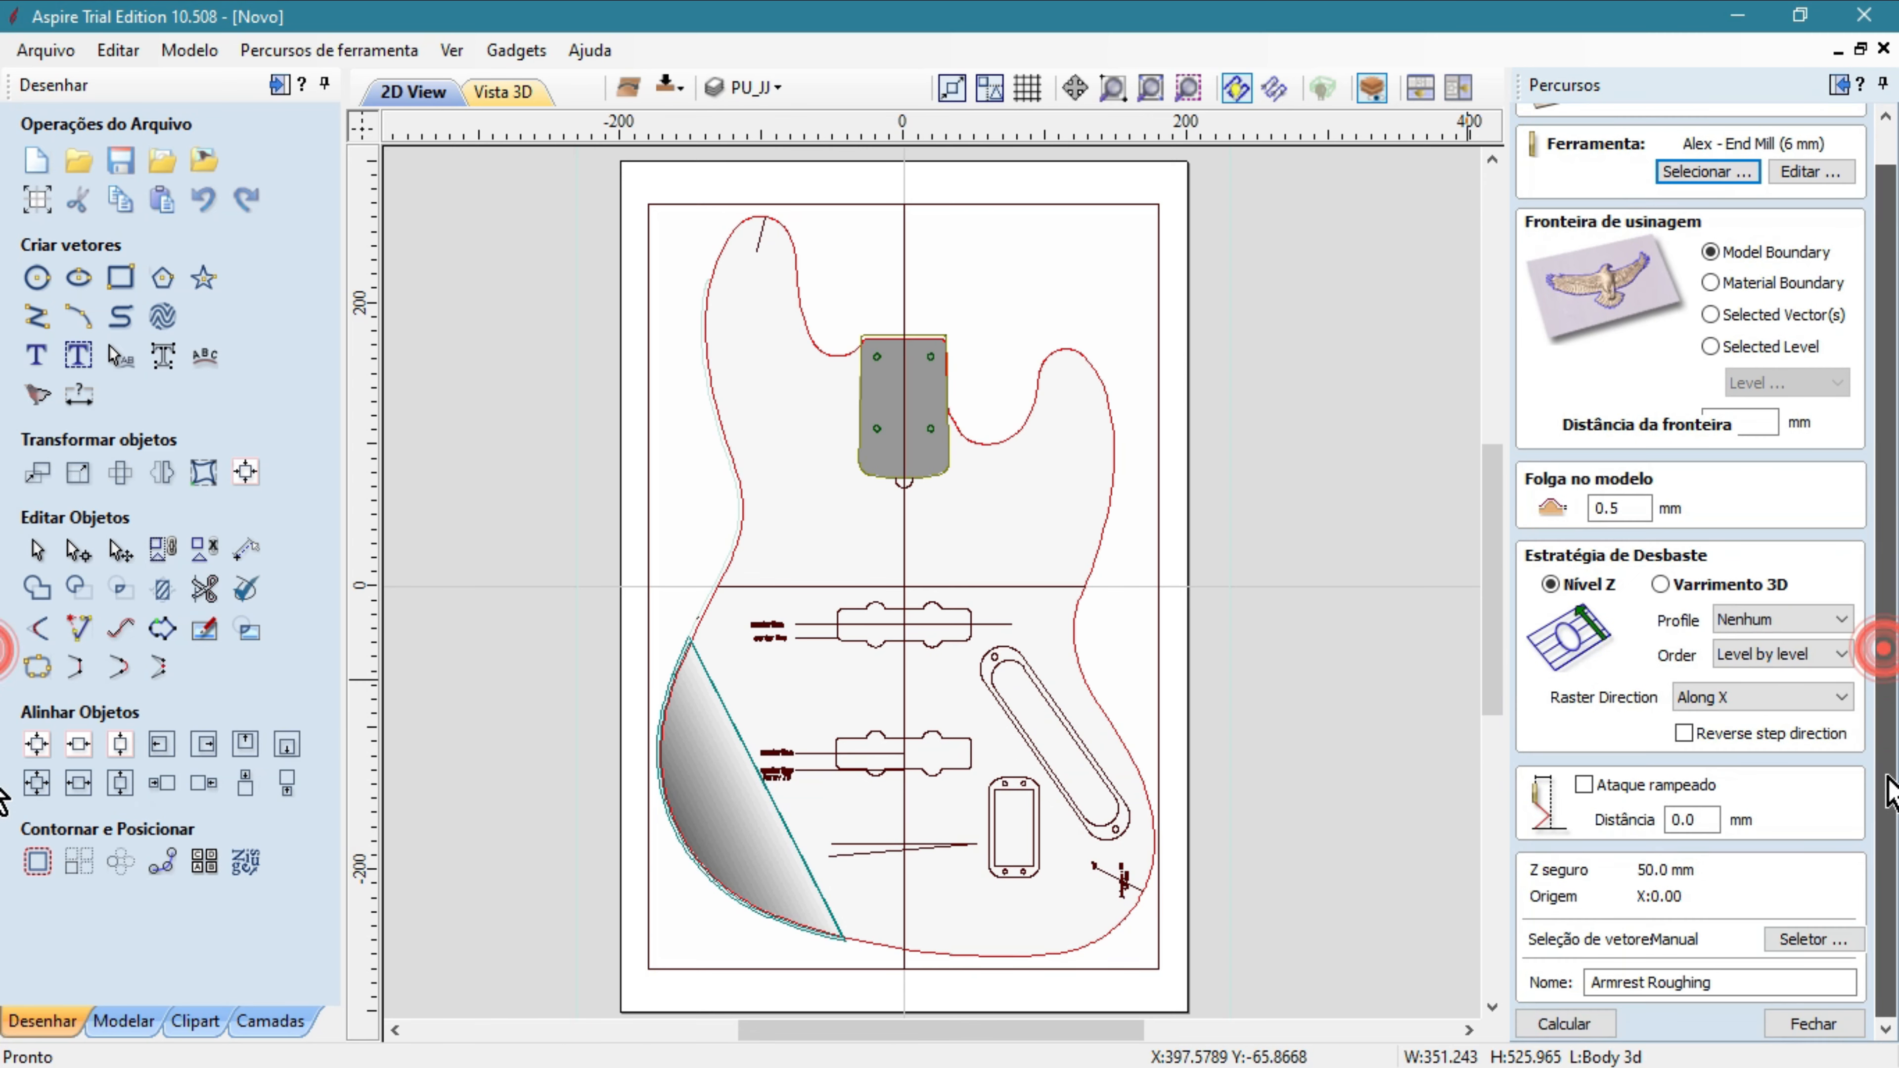
left_click(1812, 1024)
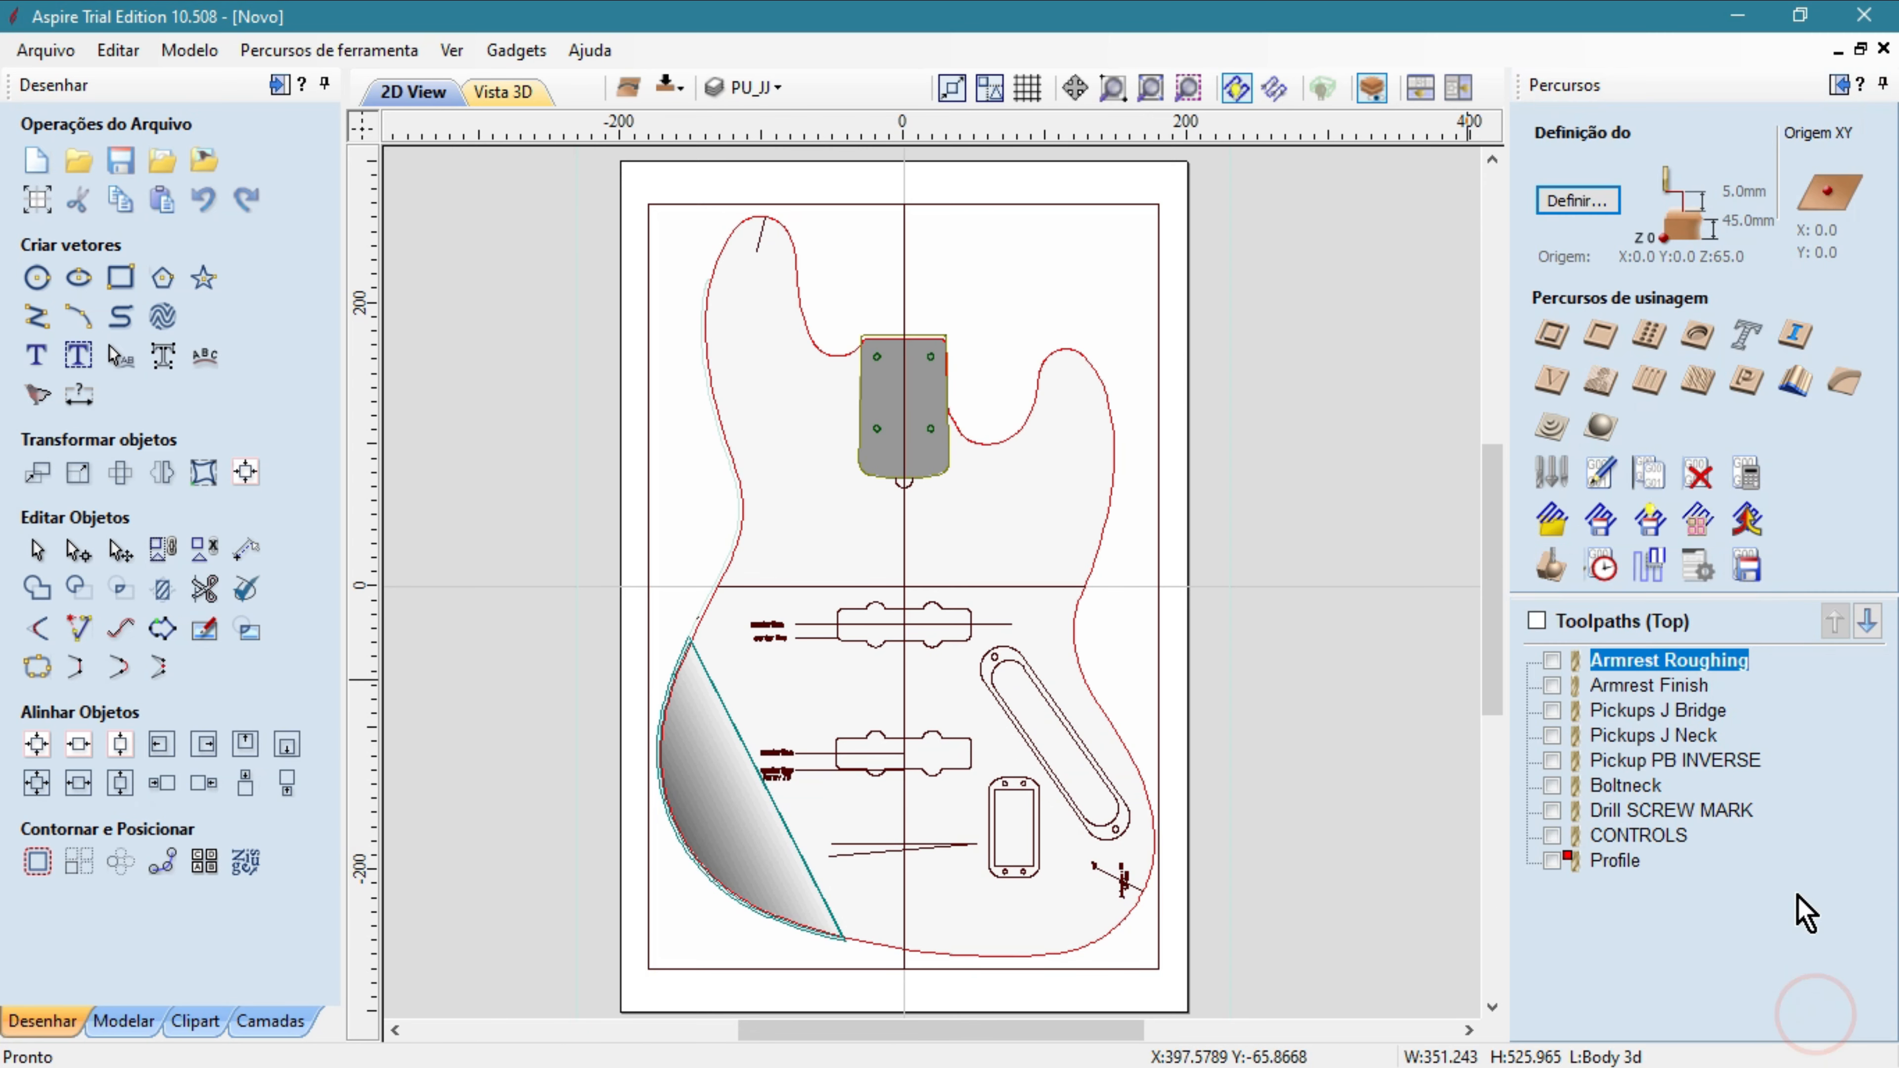
In the material setup, review the gap above the model and set the Z1 safety clearance to 5 mm.
left_click(1577, 201)
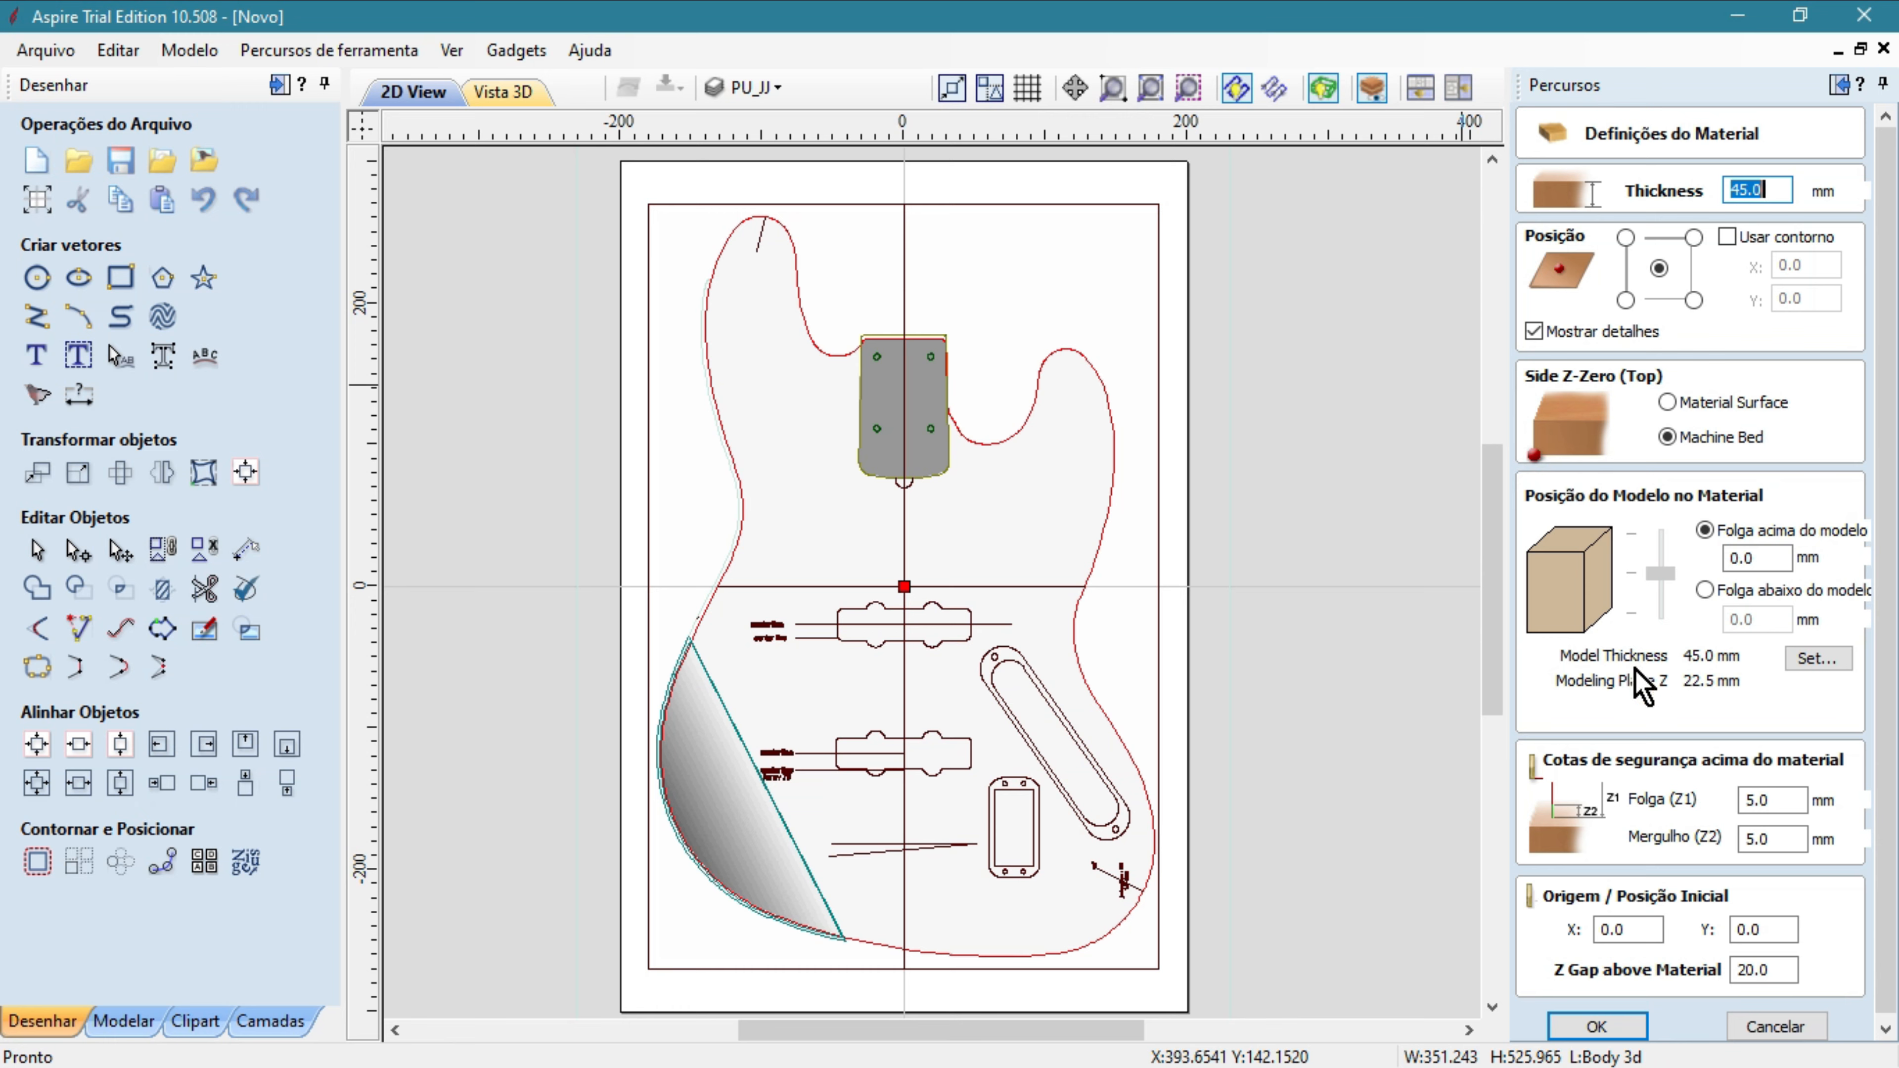
left_click(1757, 558)
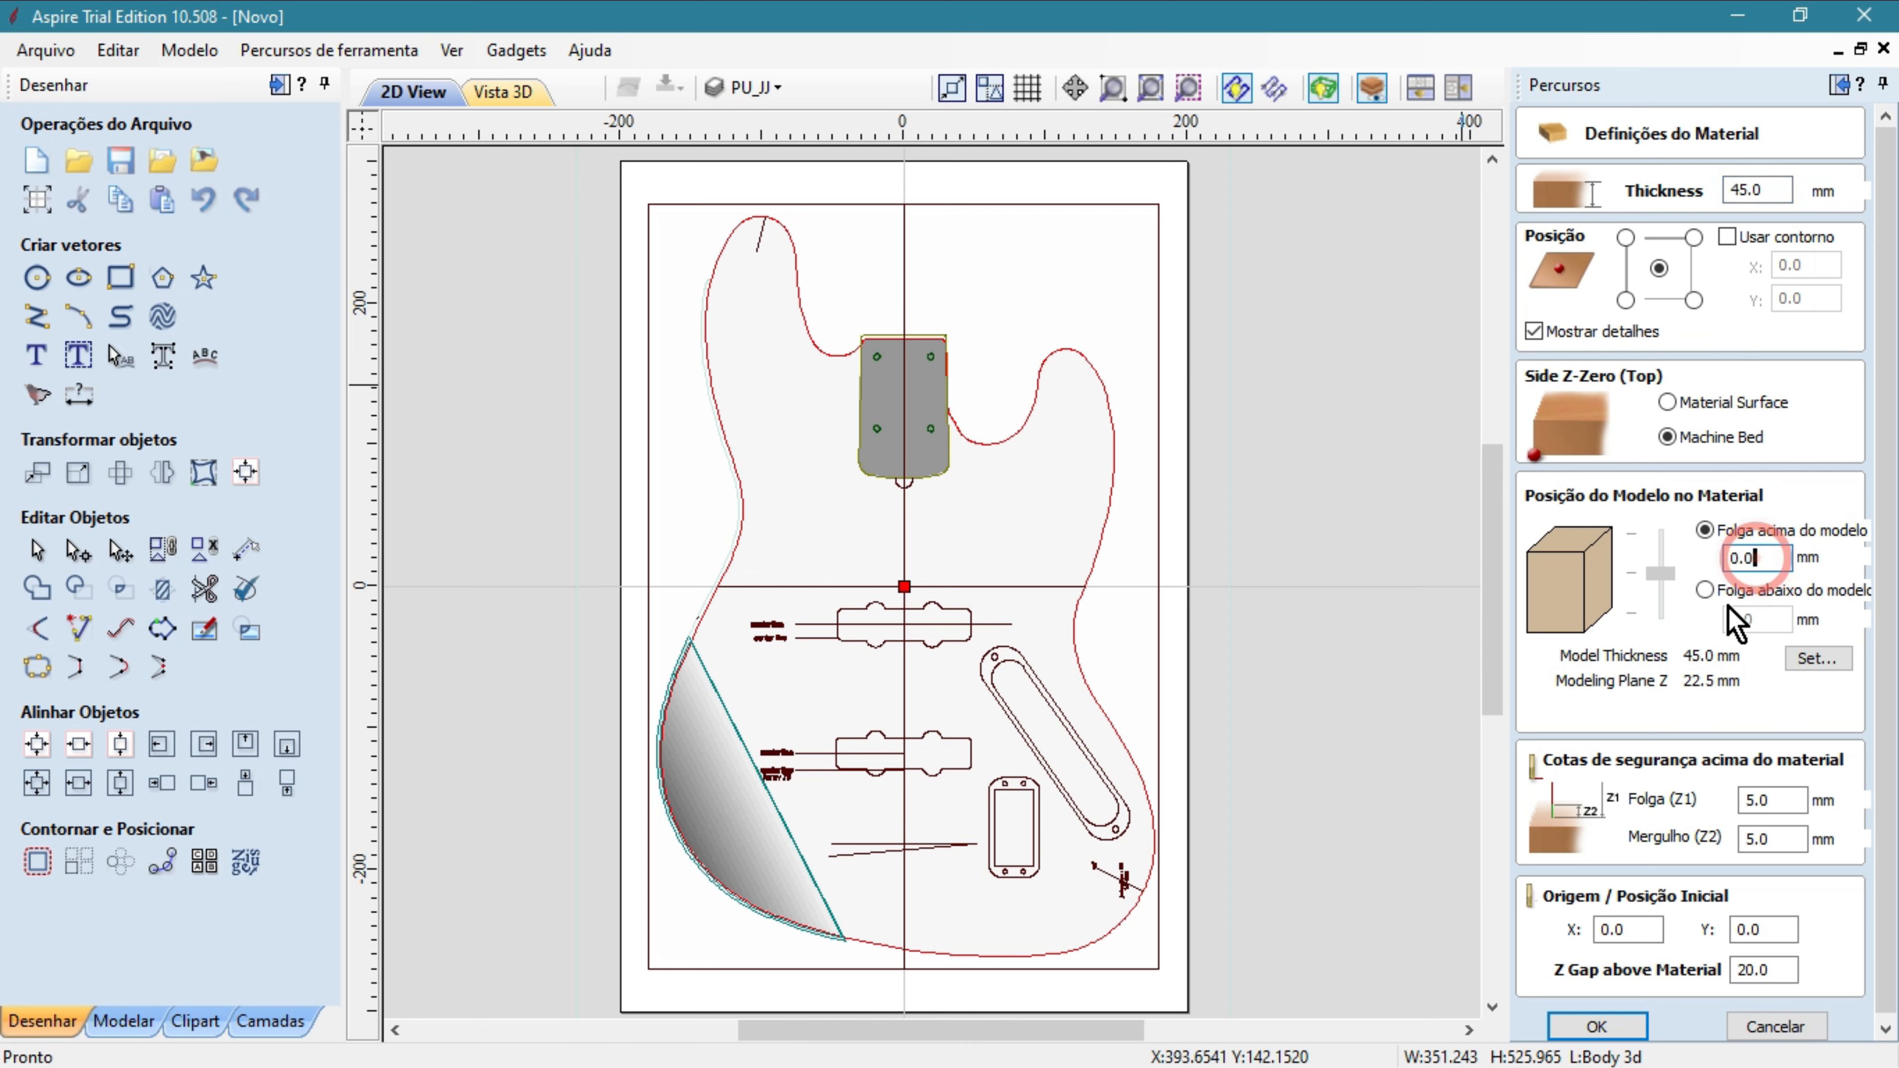
double_click(1753, 557)
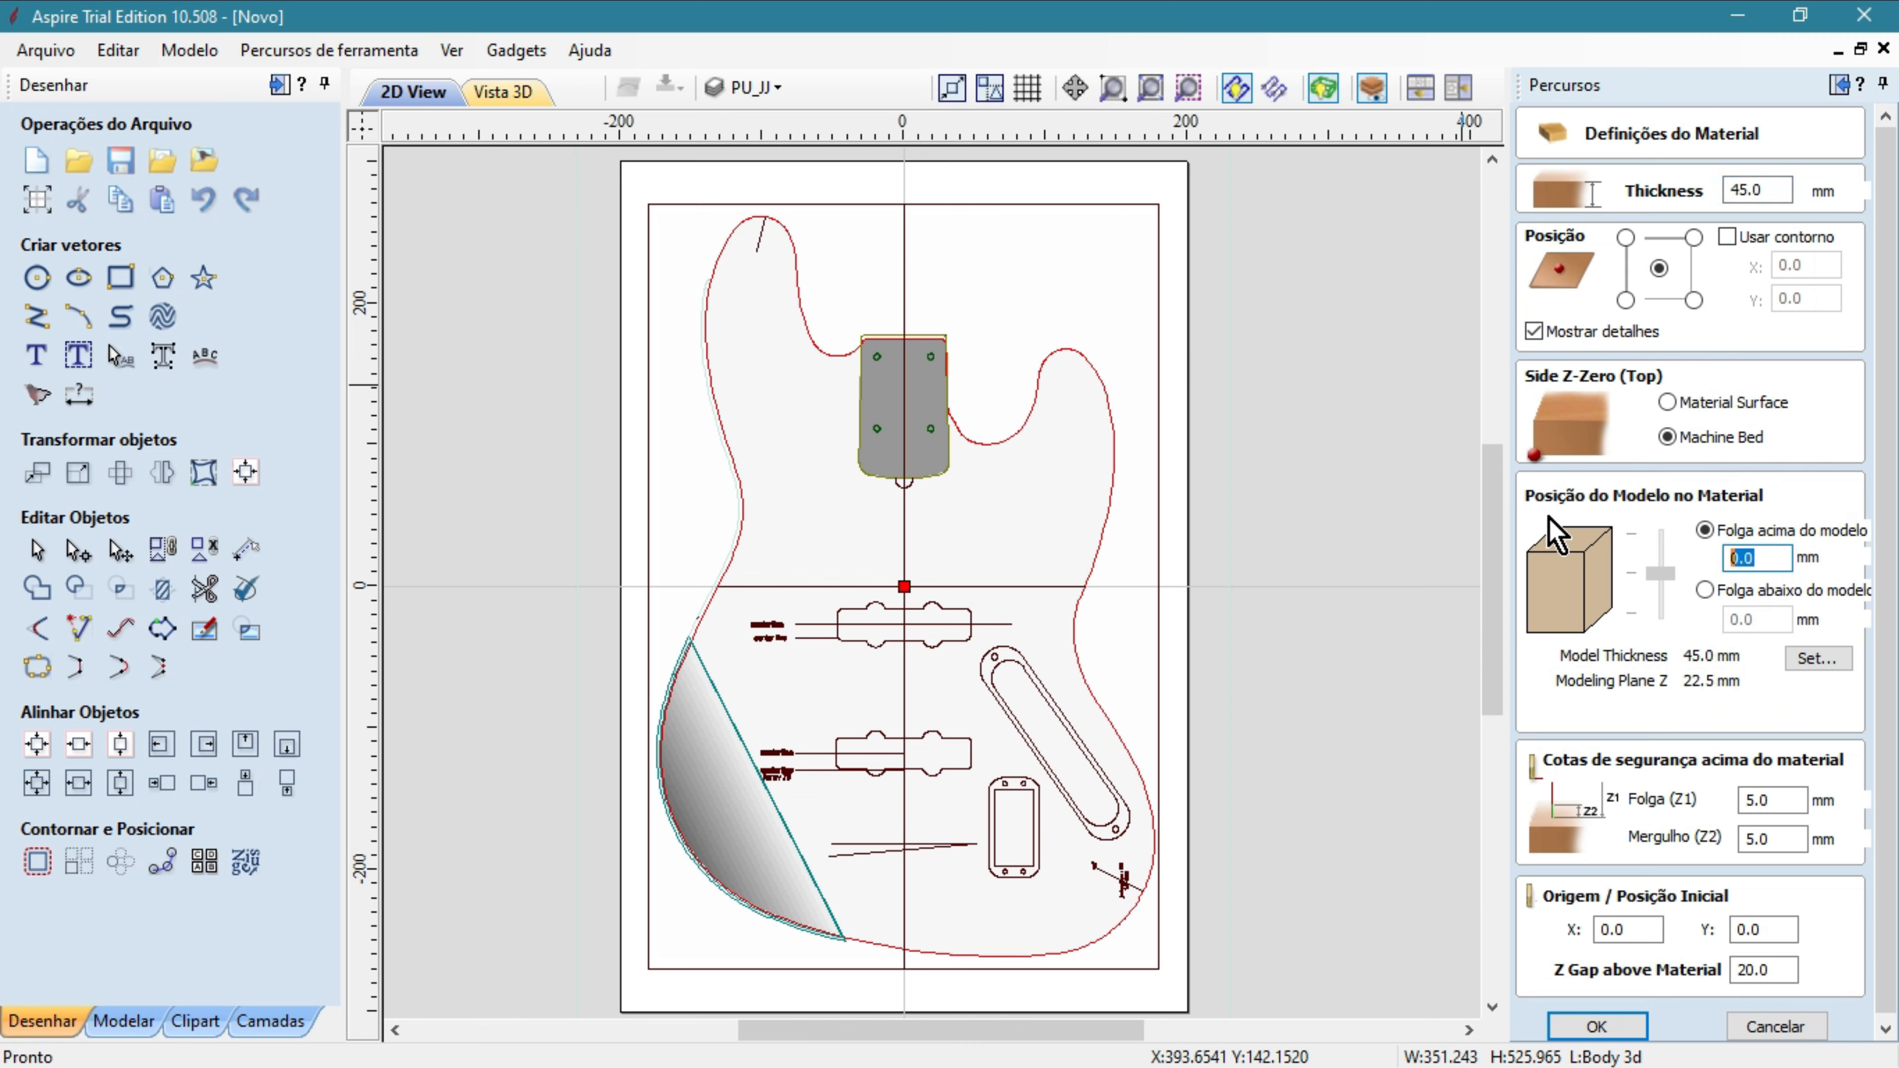
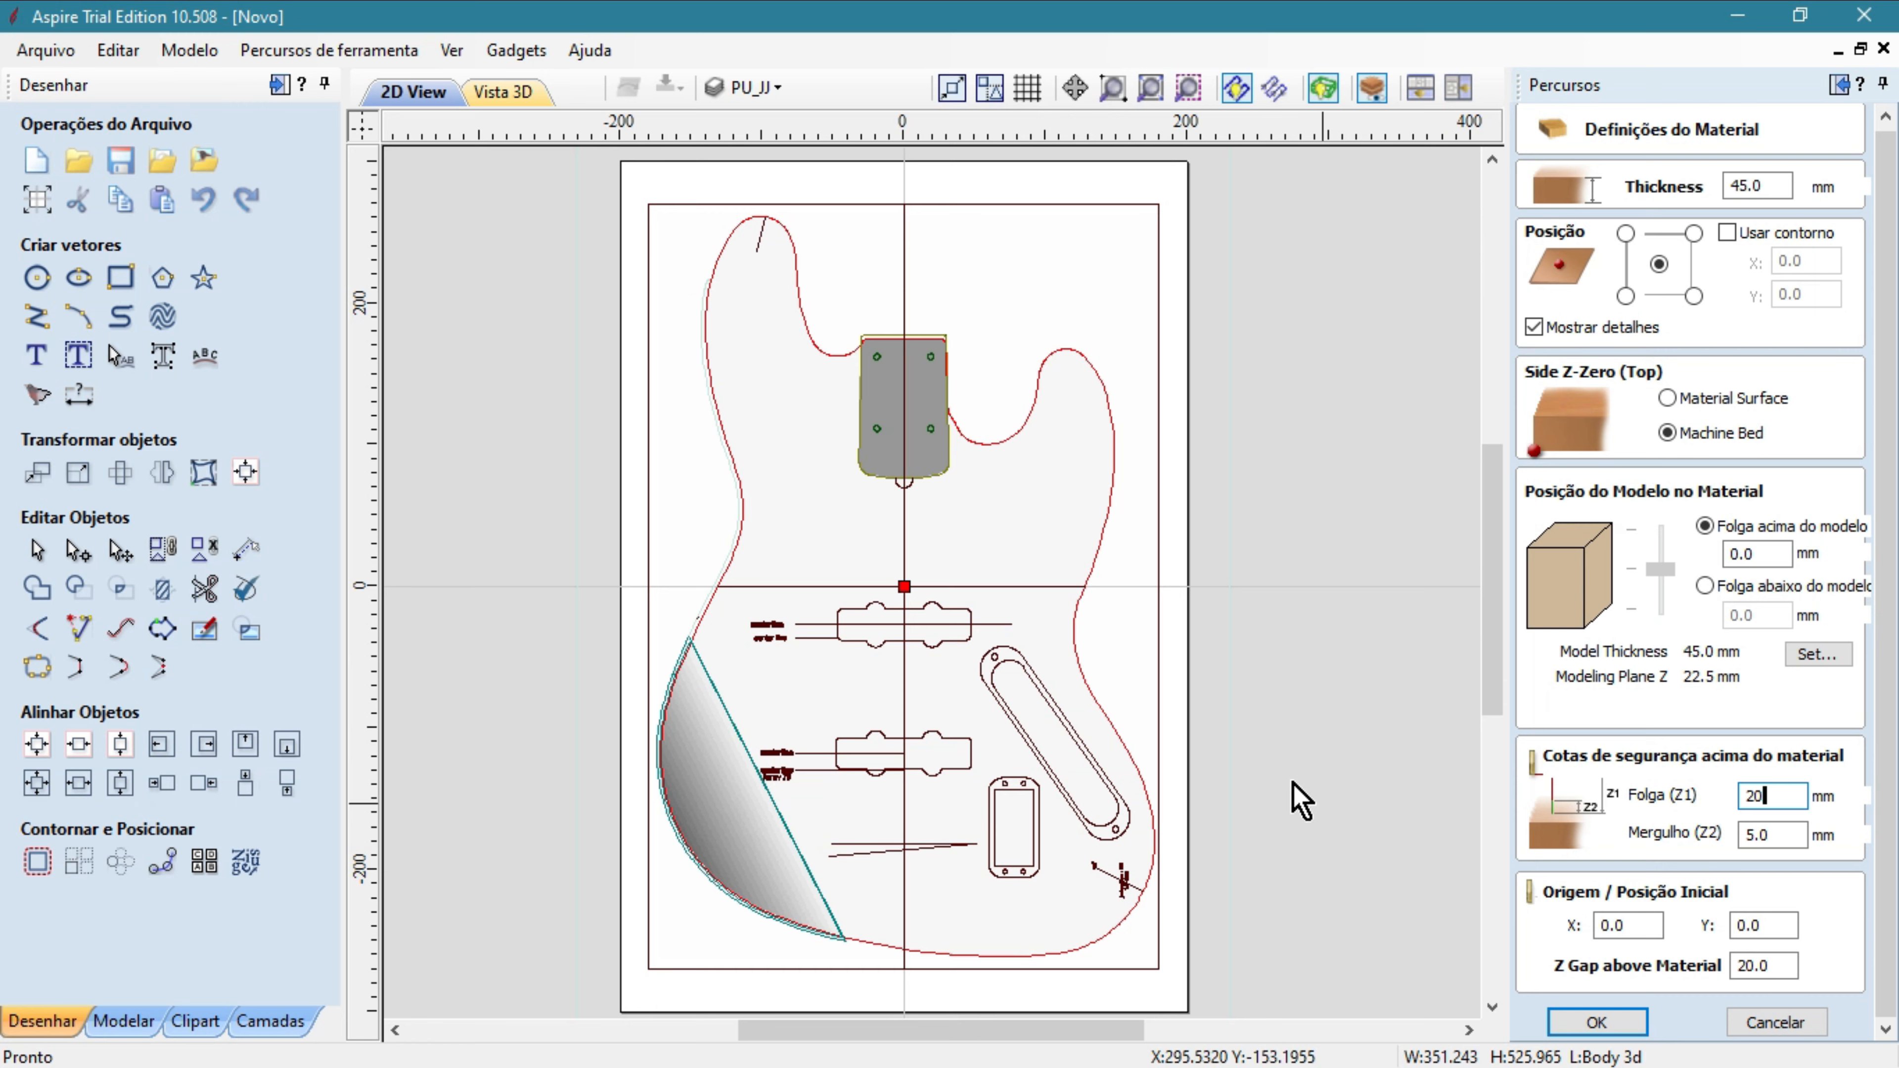
double_click(1776, 795)
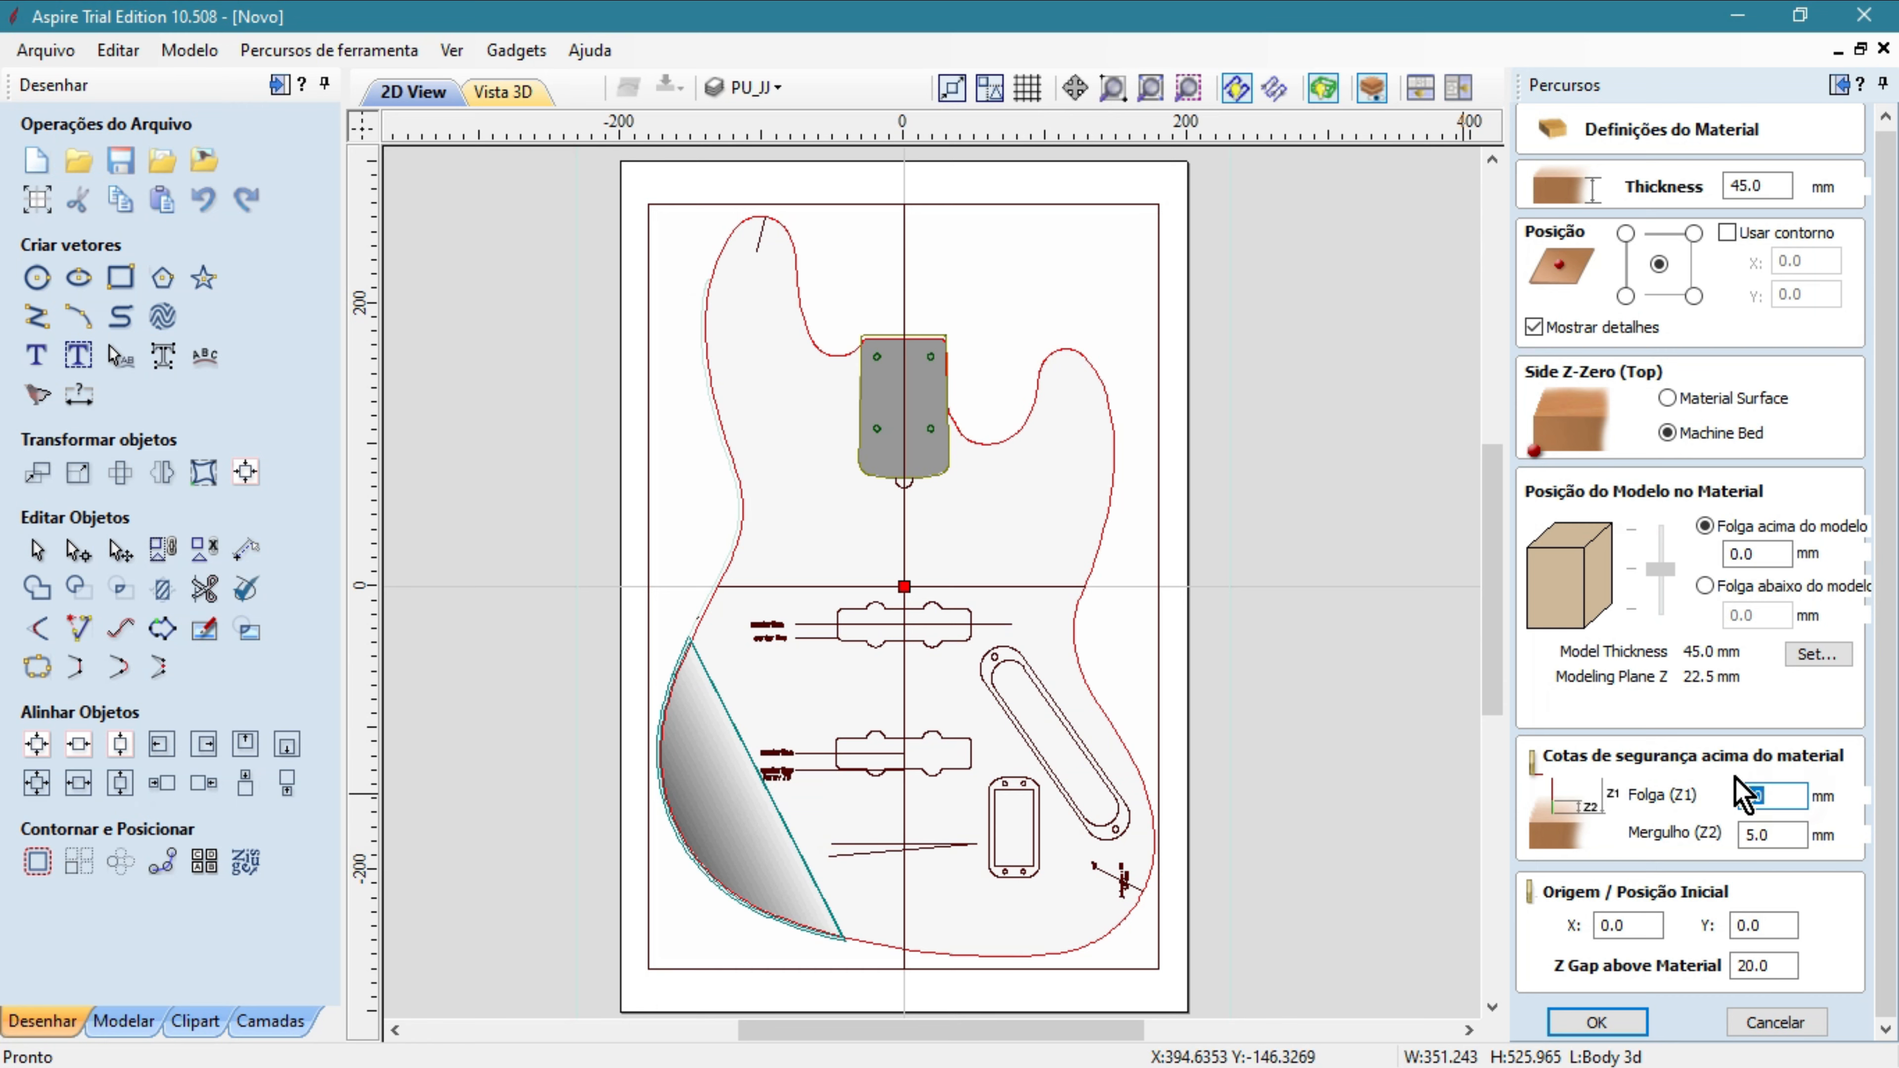
type("5")
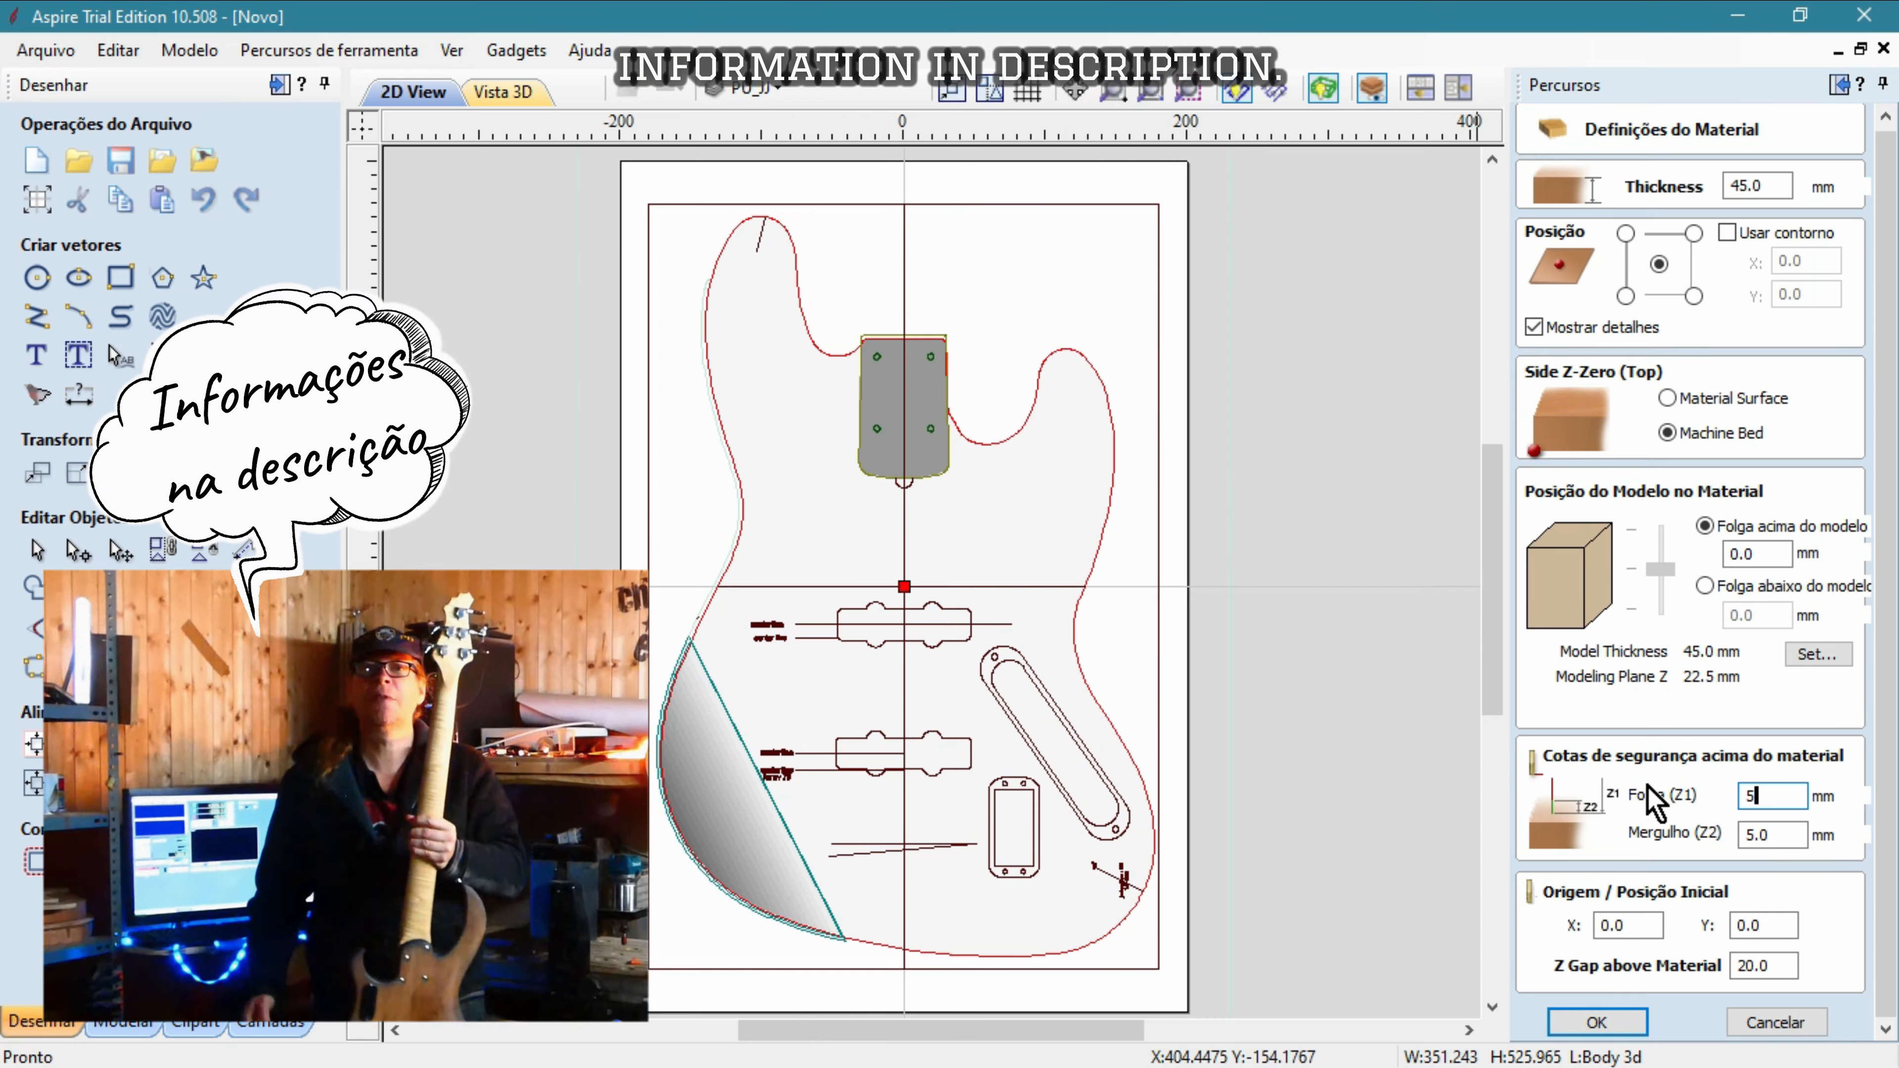
double_click(1772, 795)
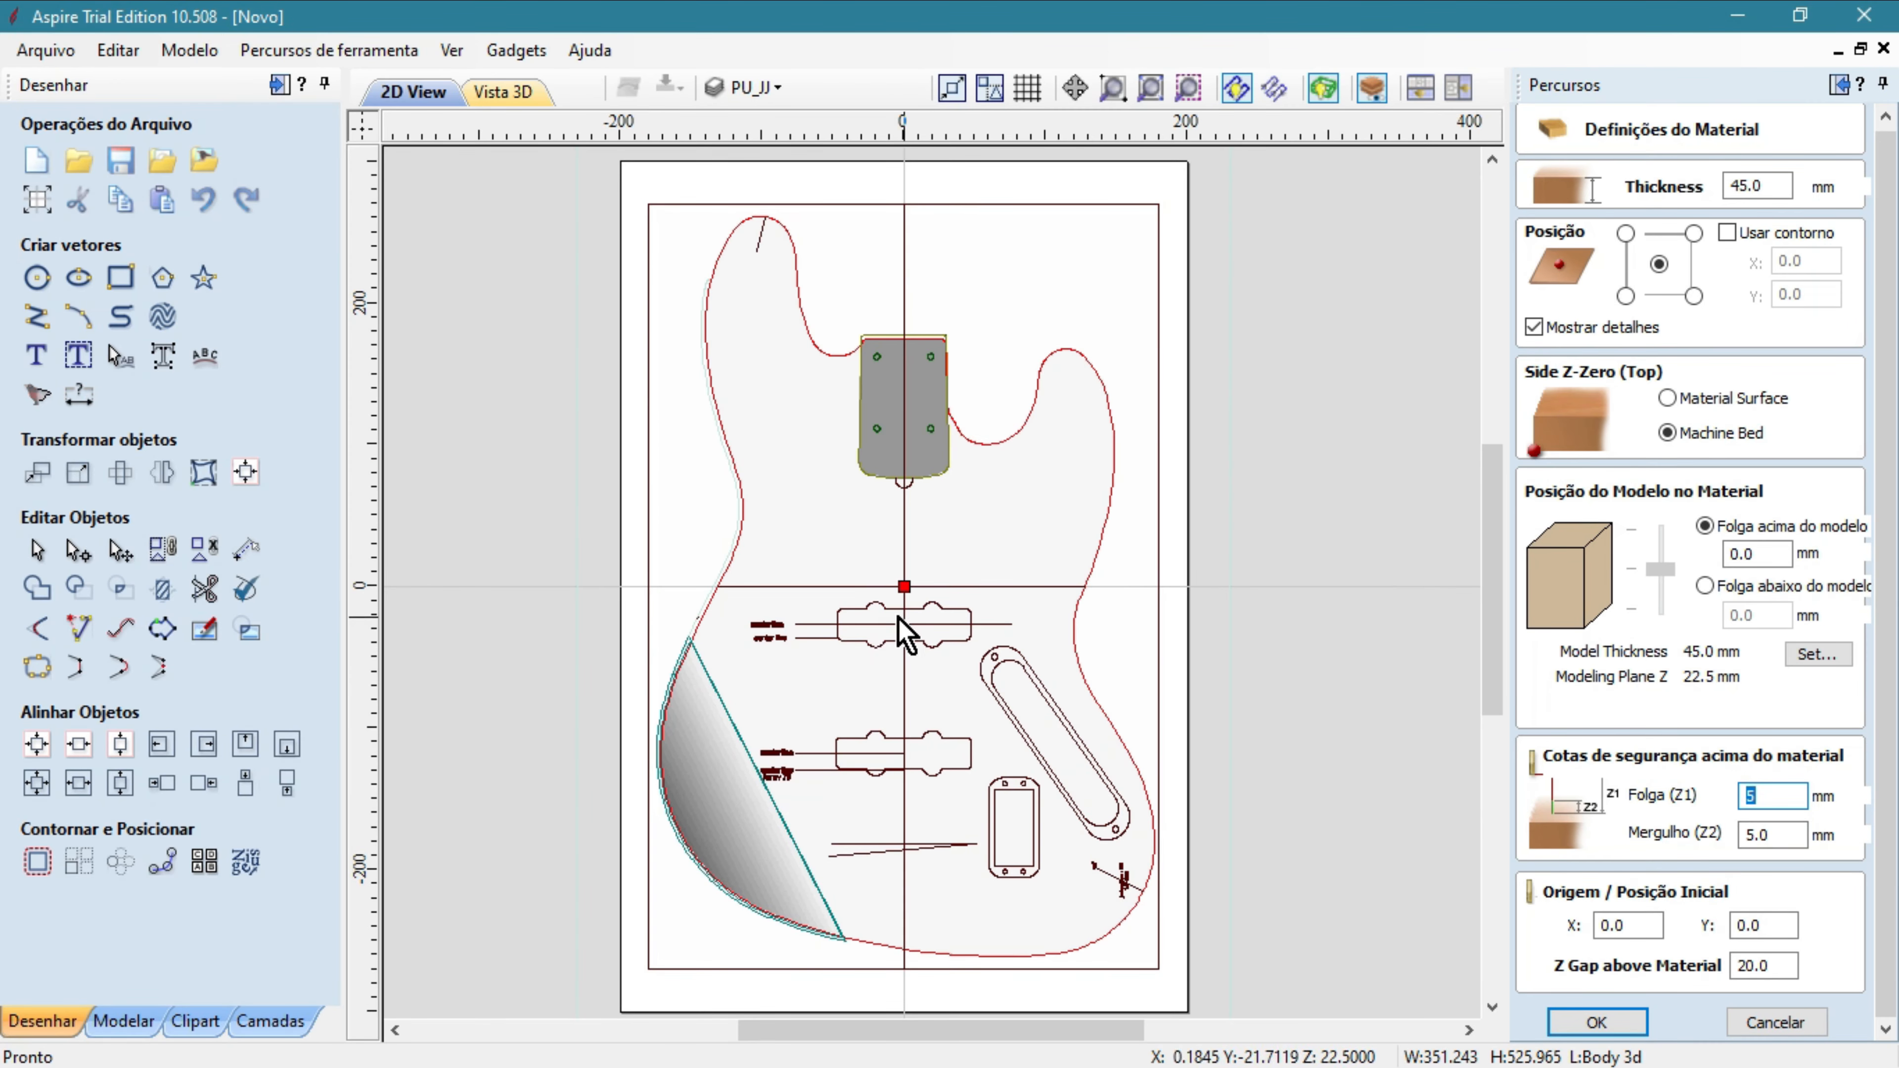
Set the Z2 plunge height to 3 mm and apply the material setup without recalculating the toolpaths.
double_click(1776, 836)
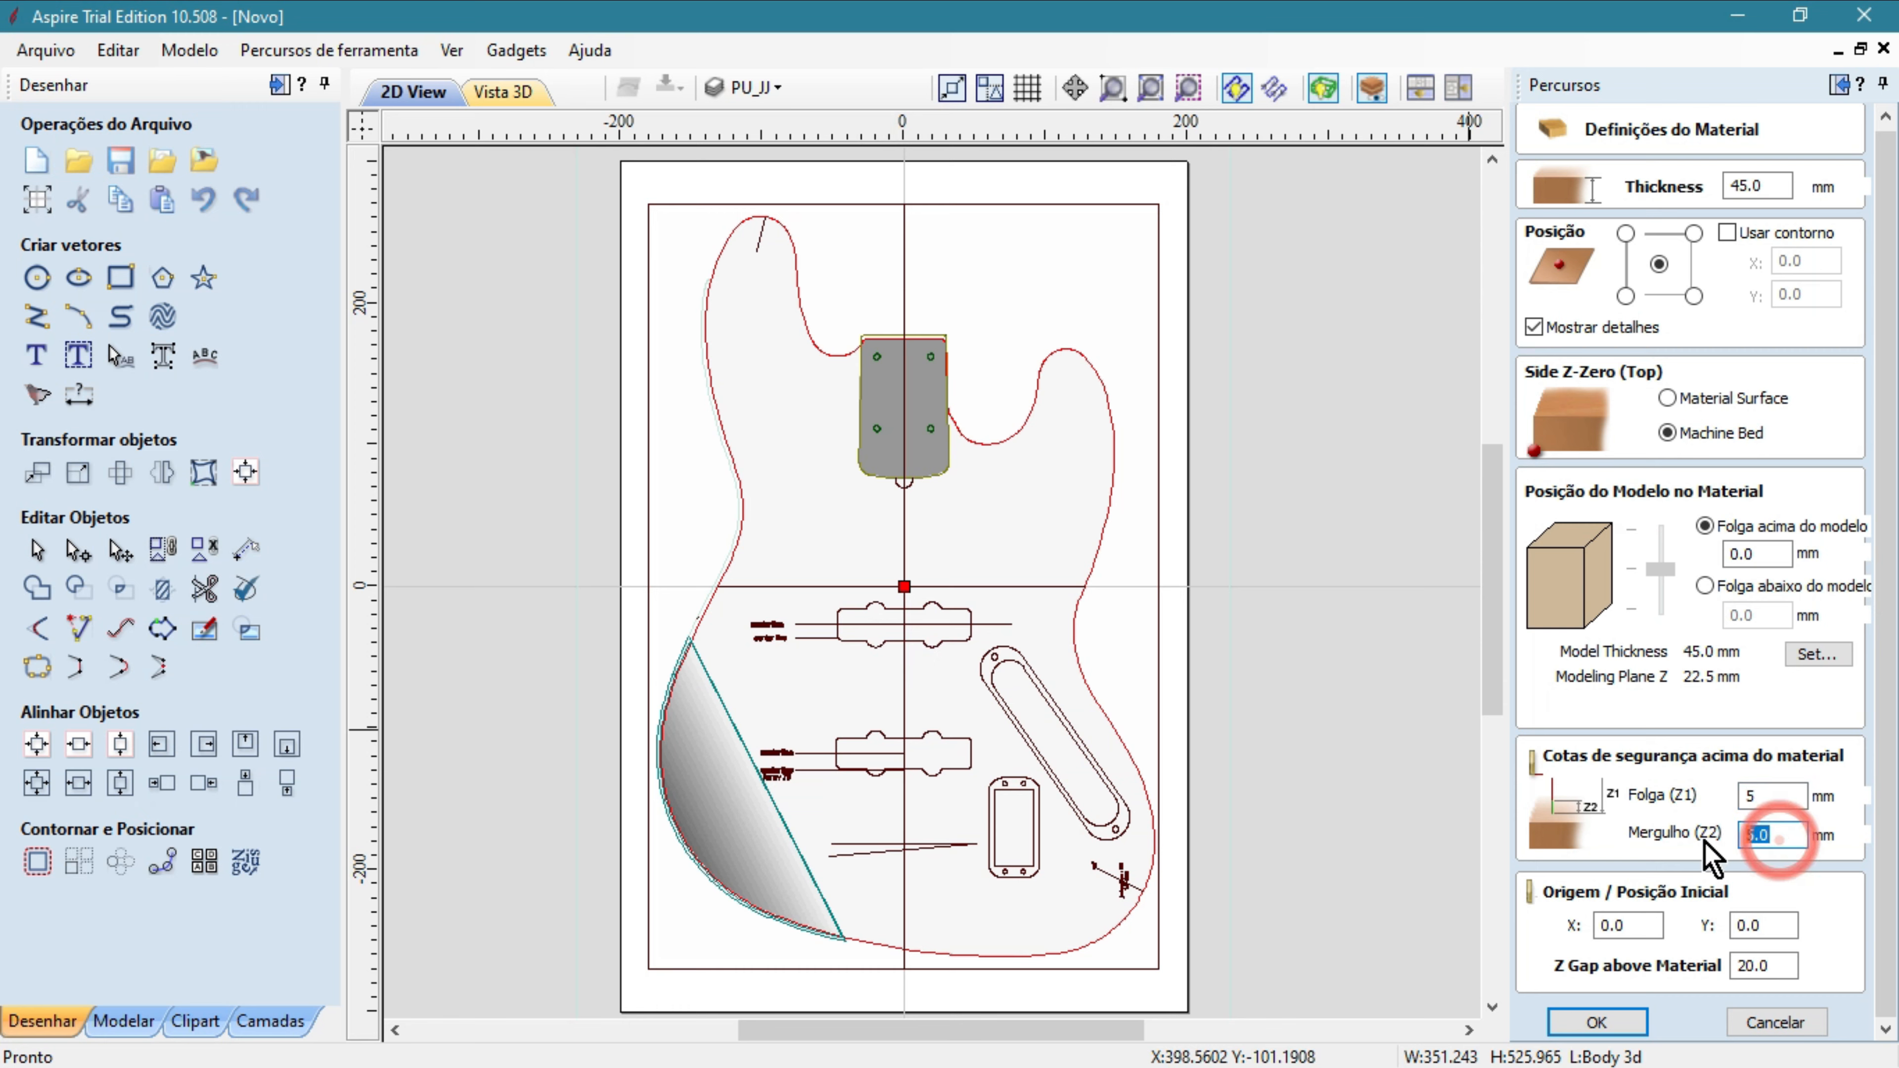
type("3")
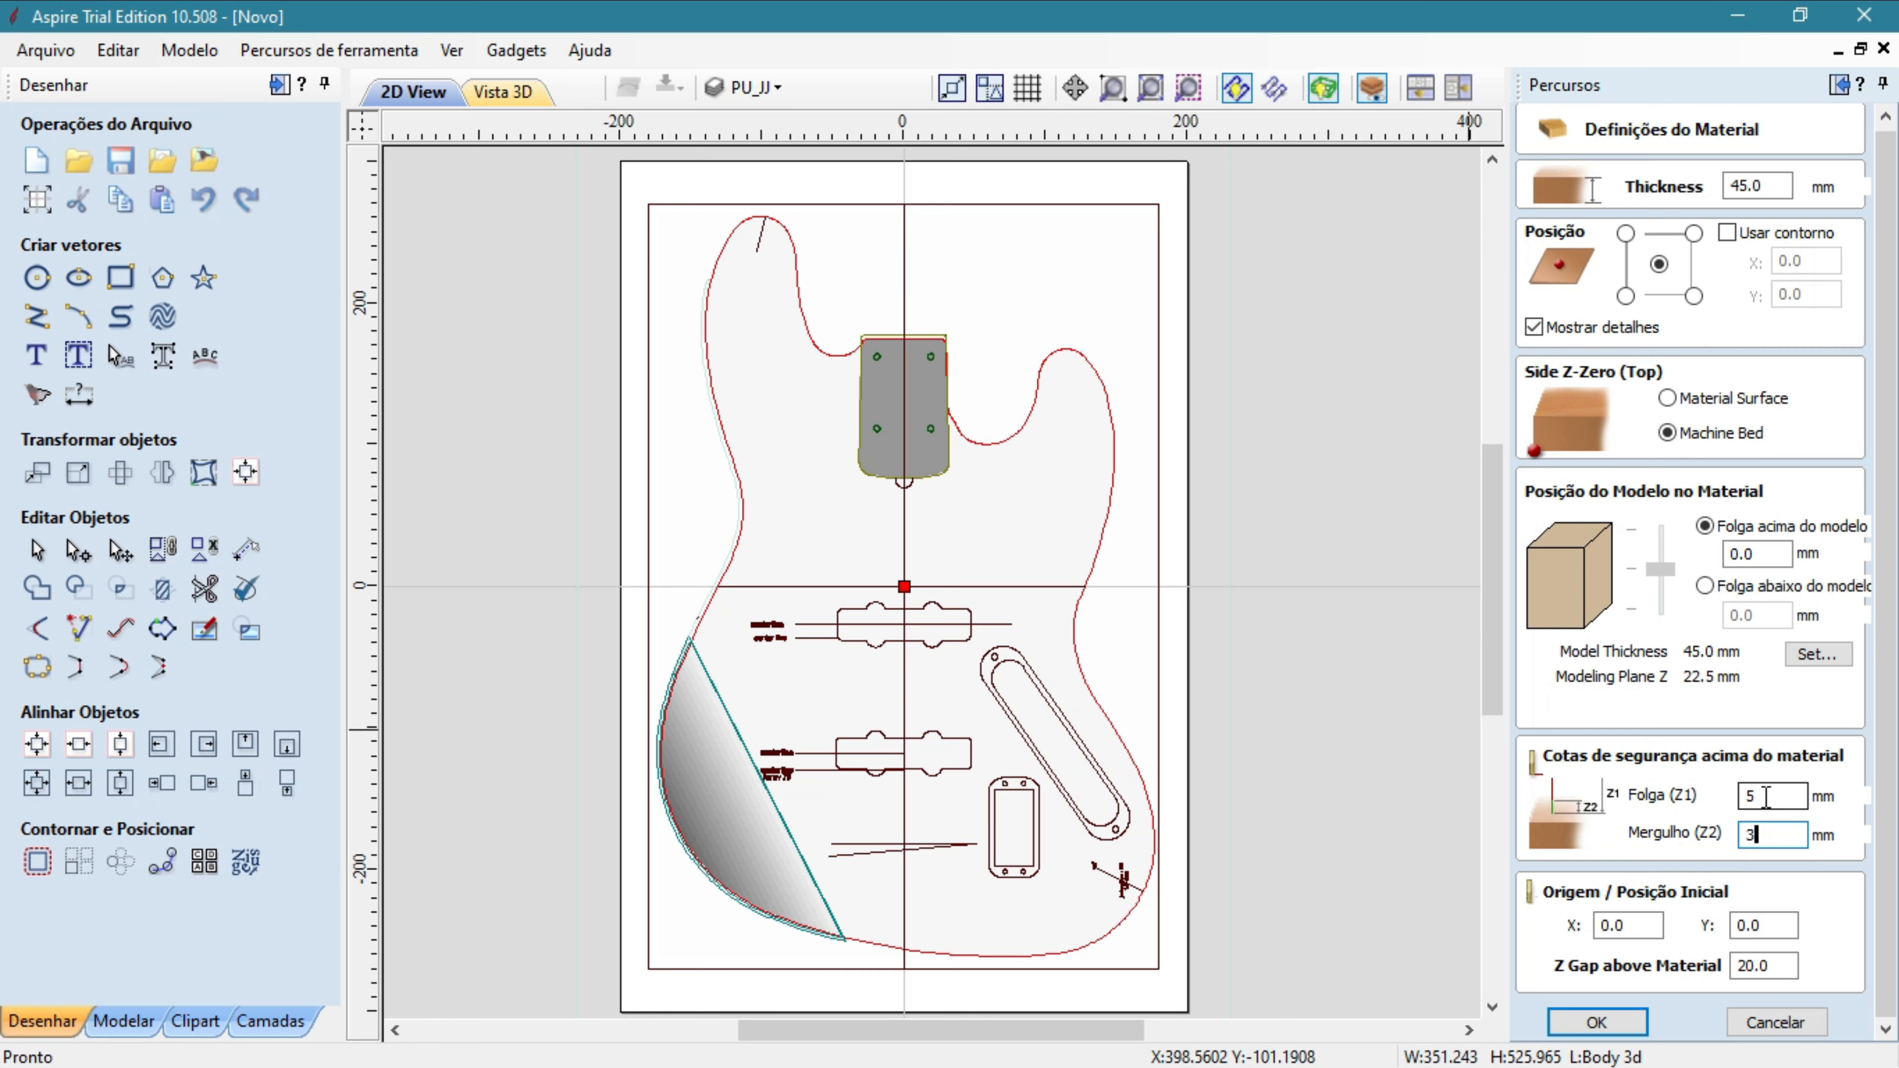
left_click_drag(1767, 835, 1682, 842)
left_click(1757, 834)
left_click(1607, 1026)
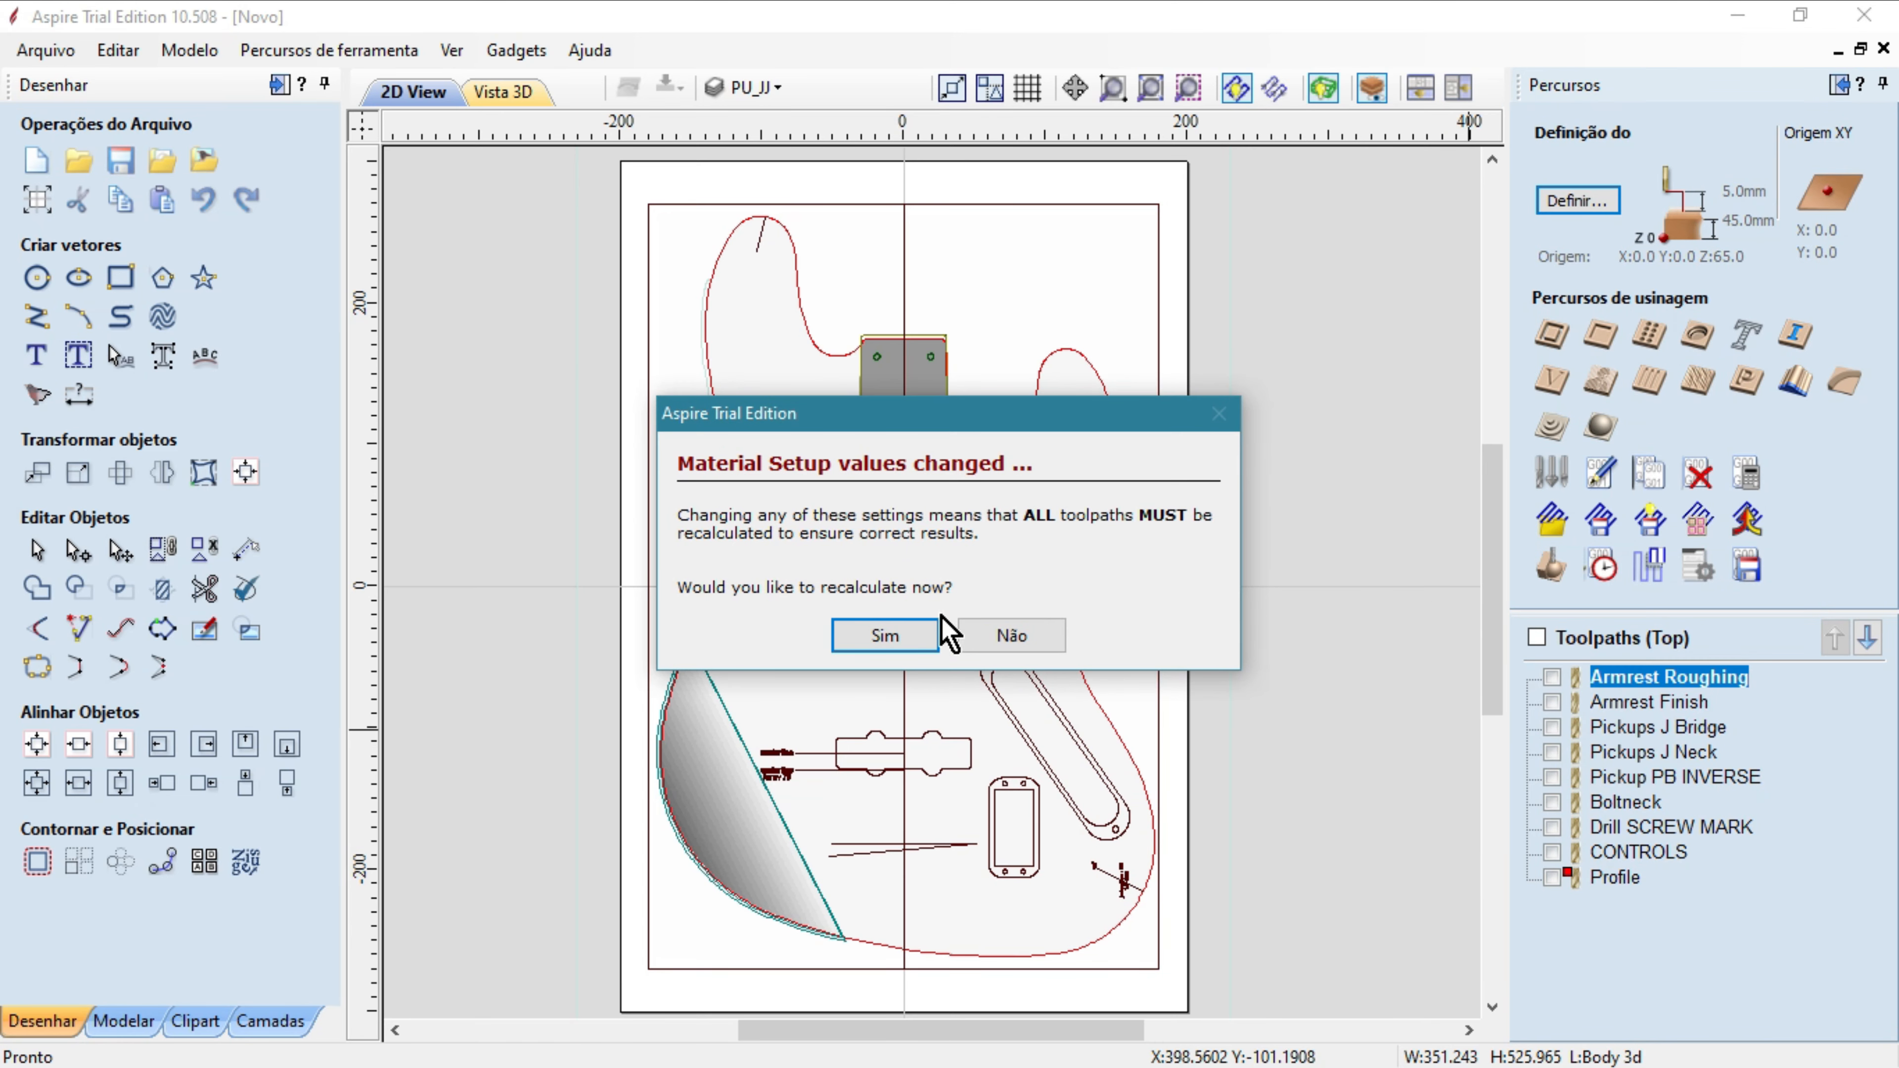
left_click(1011, 636)
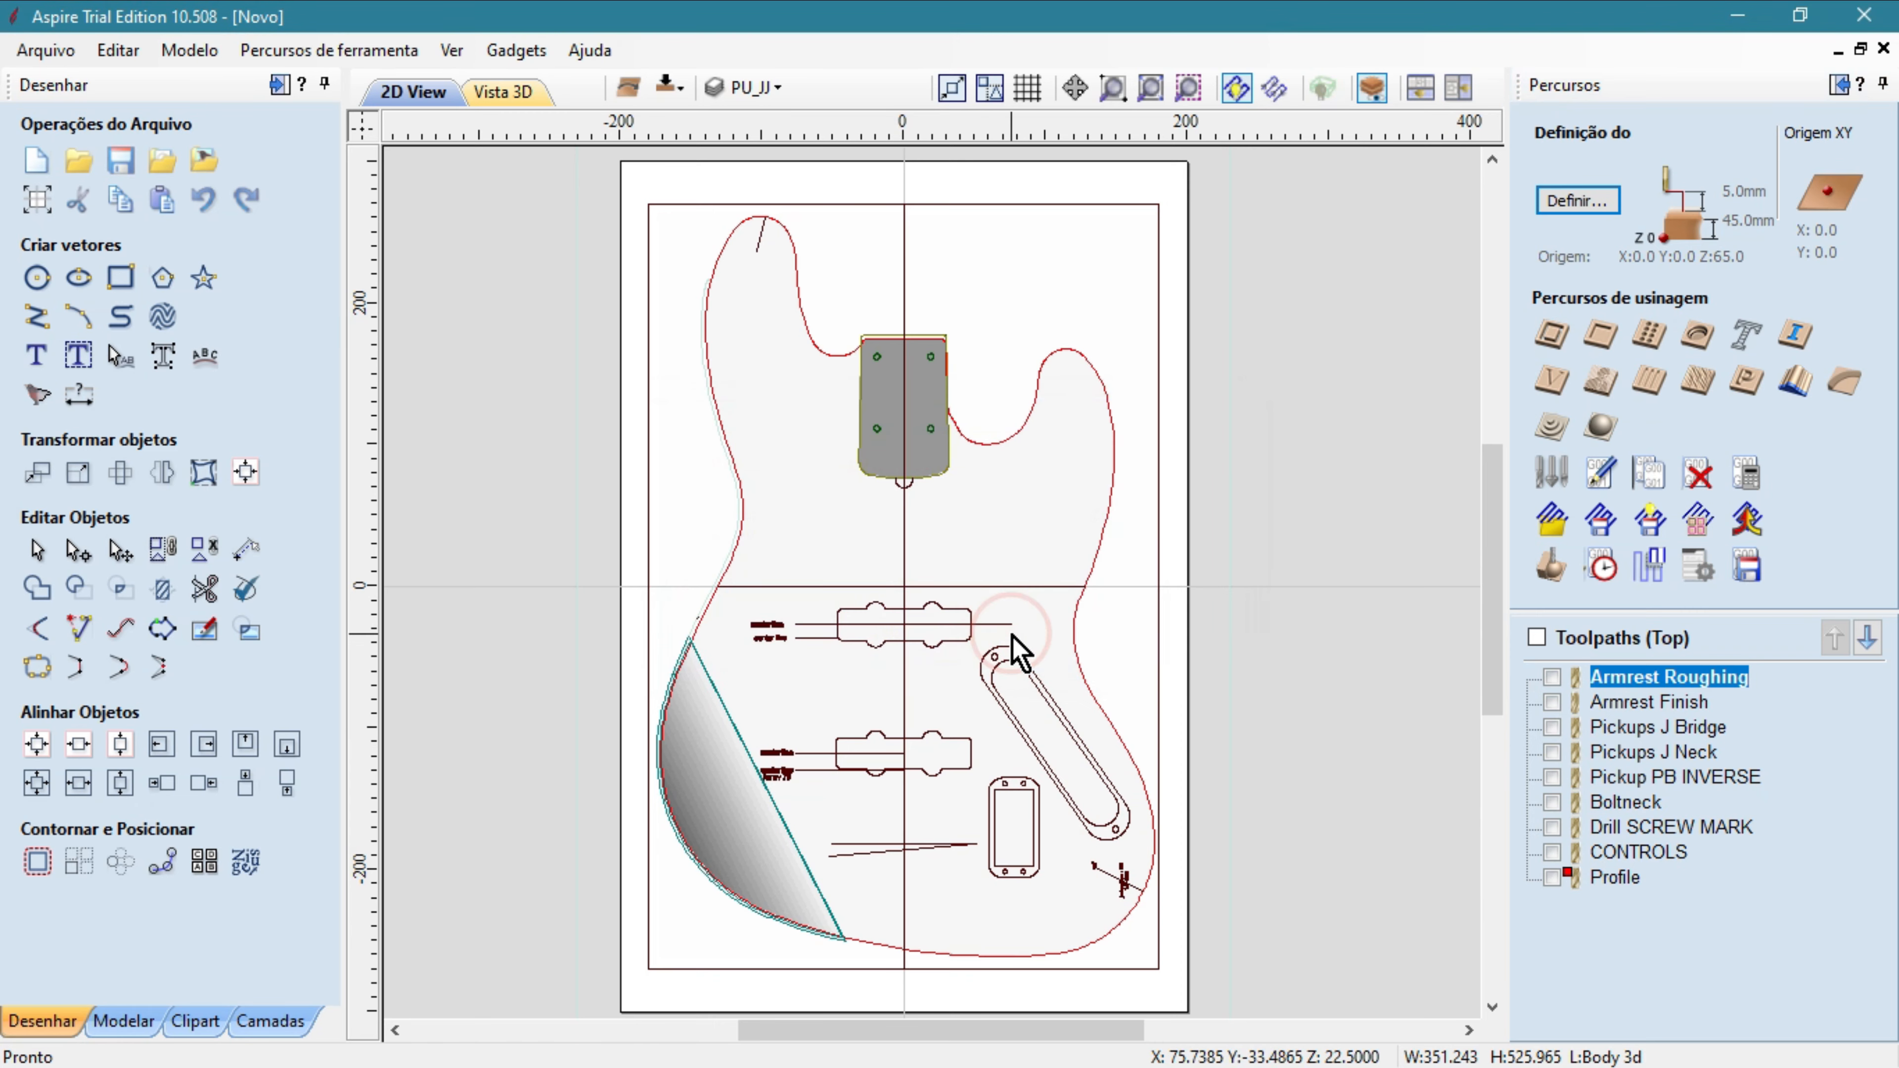
Open the Armrest Roughing toolpath for editing, select the armrest area vector and inspect its boundary against the body outline.
double_click(1657, 676)
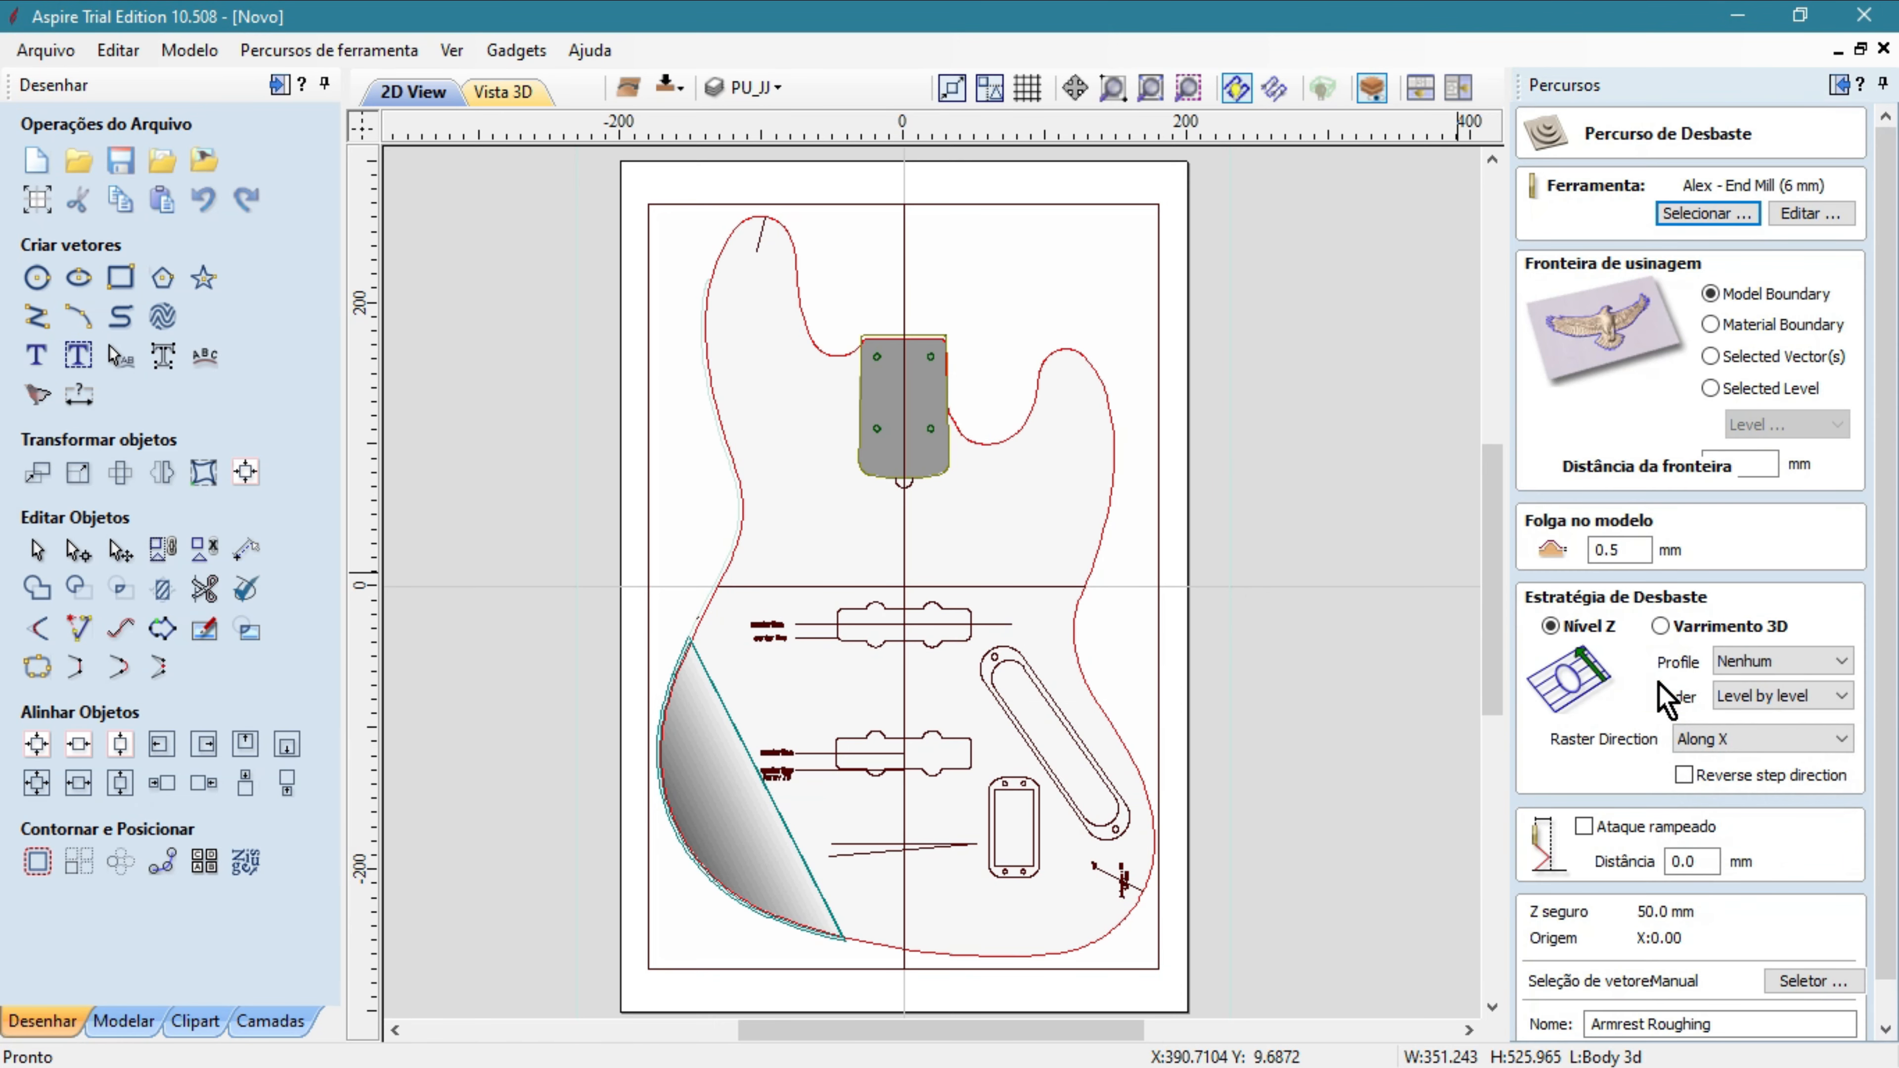
left_click(1022, 433)
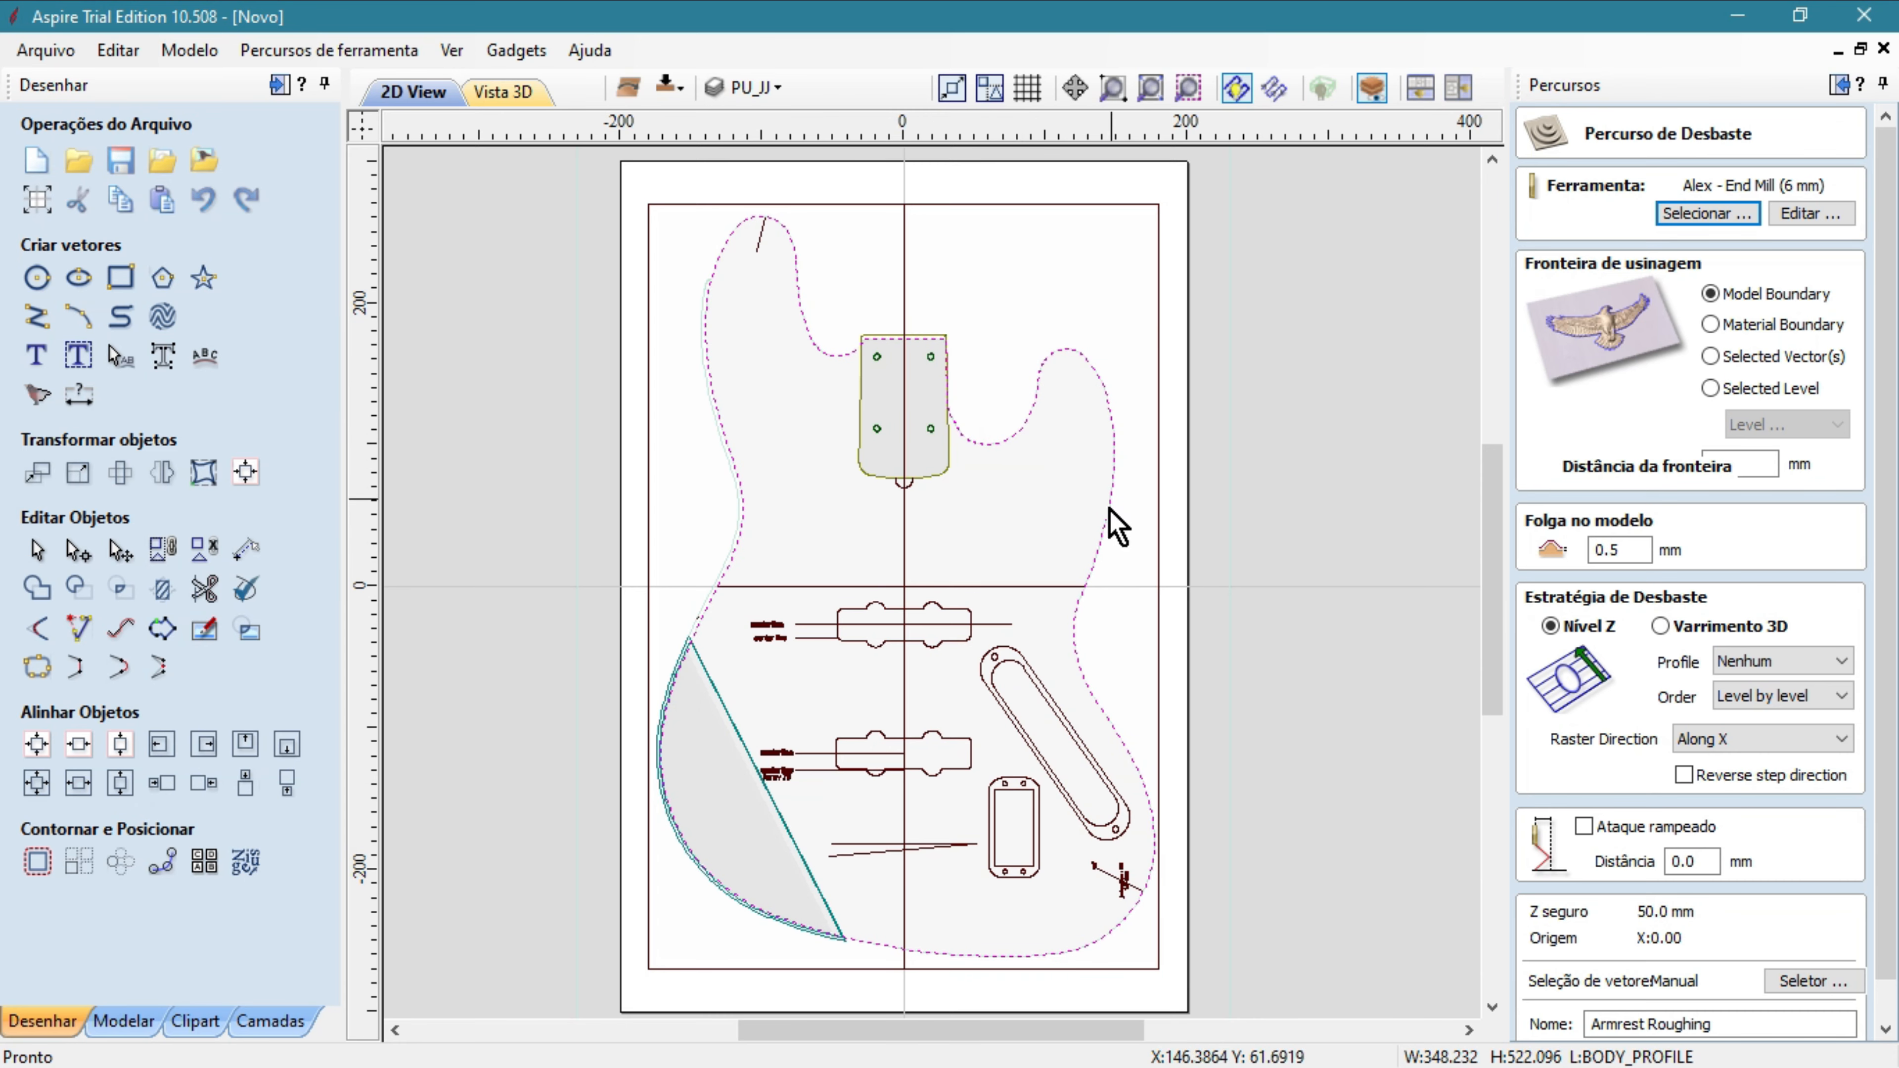
left_click(742, 737)
scroll(742, 737, "up", 5)
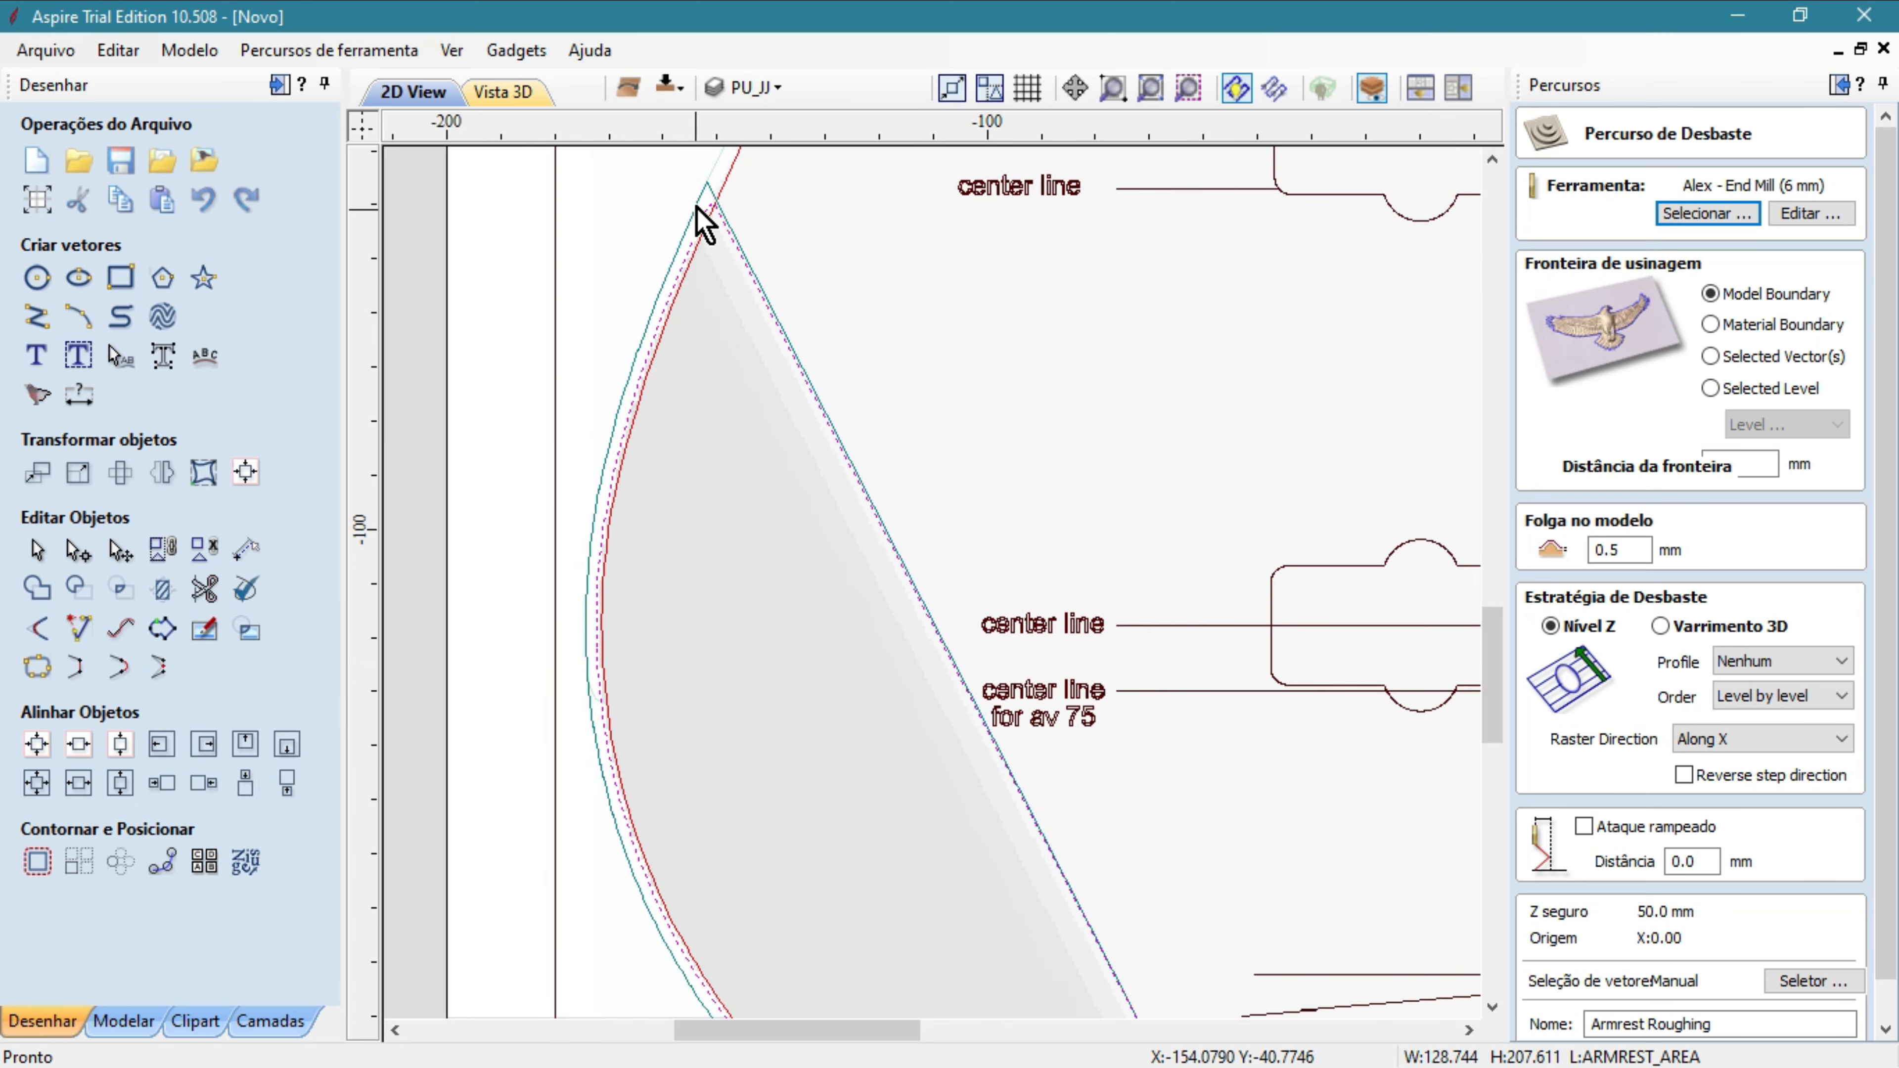
scroll(706, 216, "up", 3)
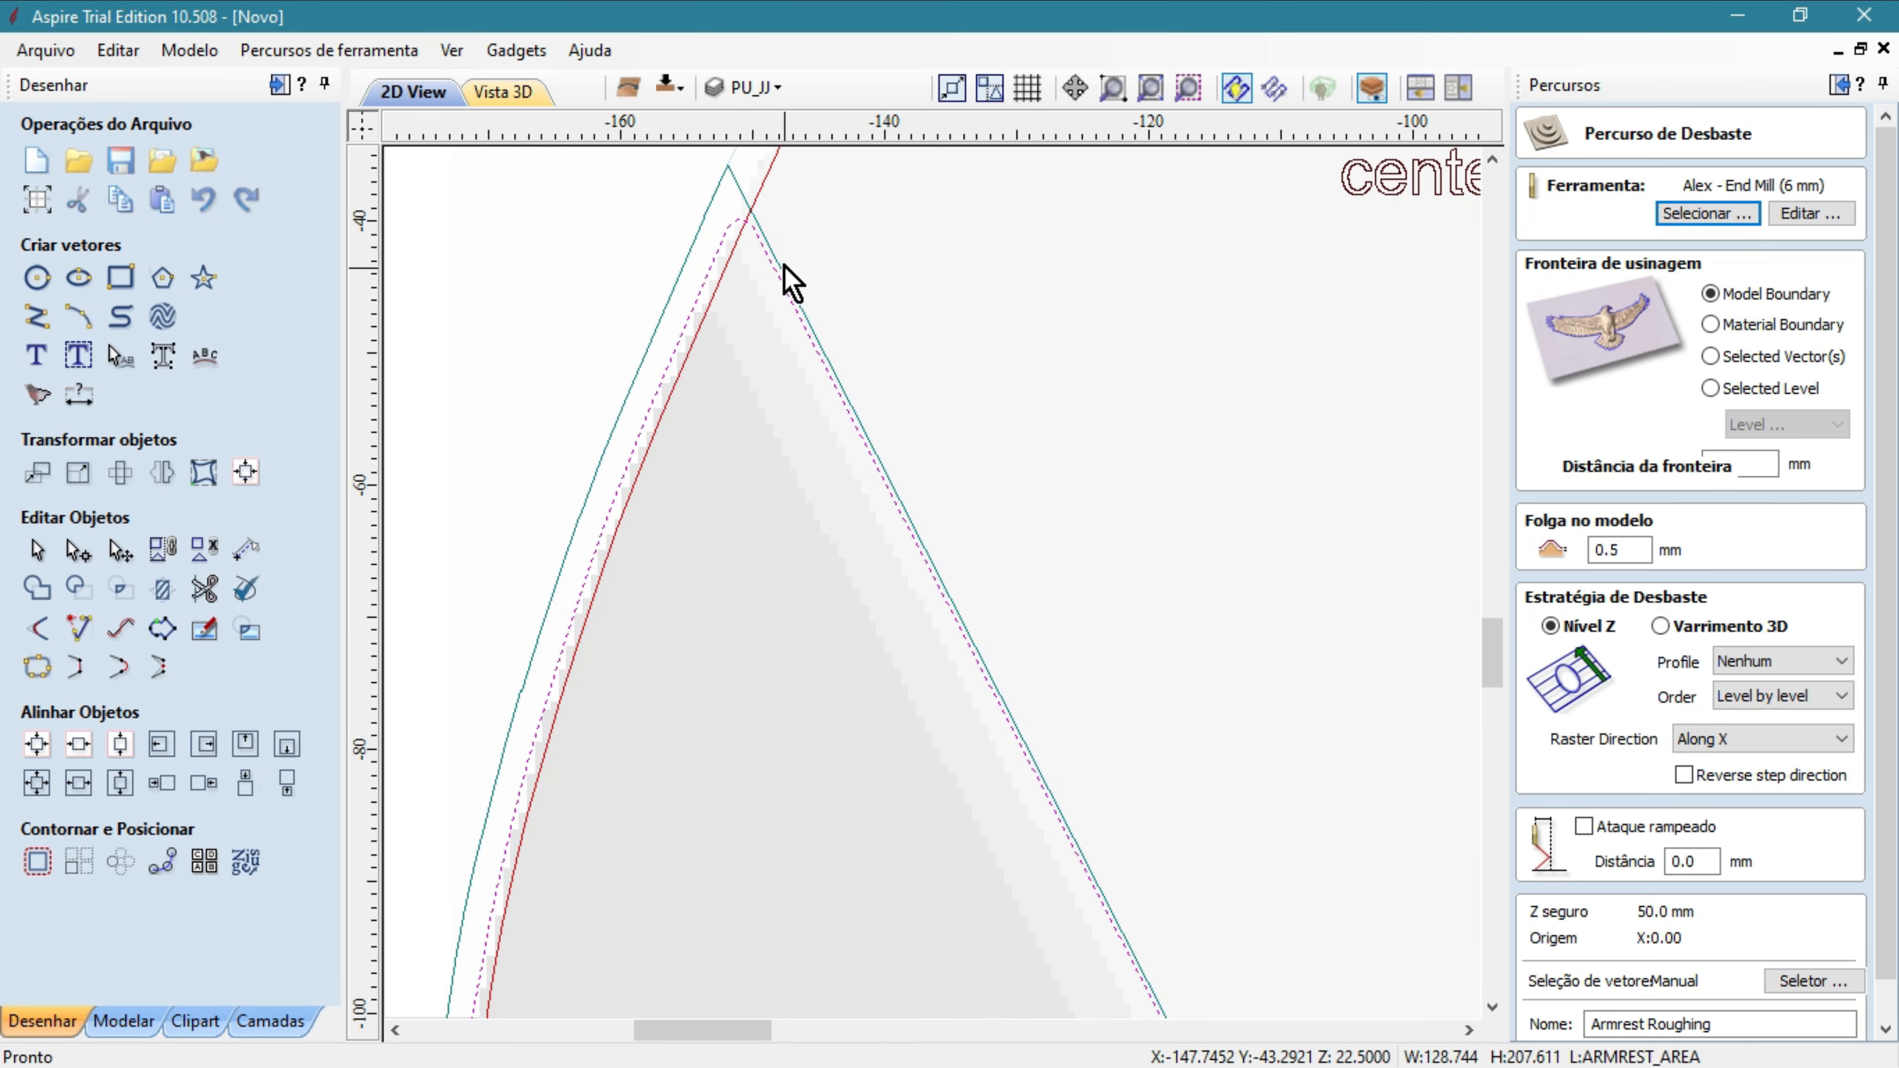
scroll(804, 382, "down", 4)
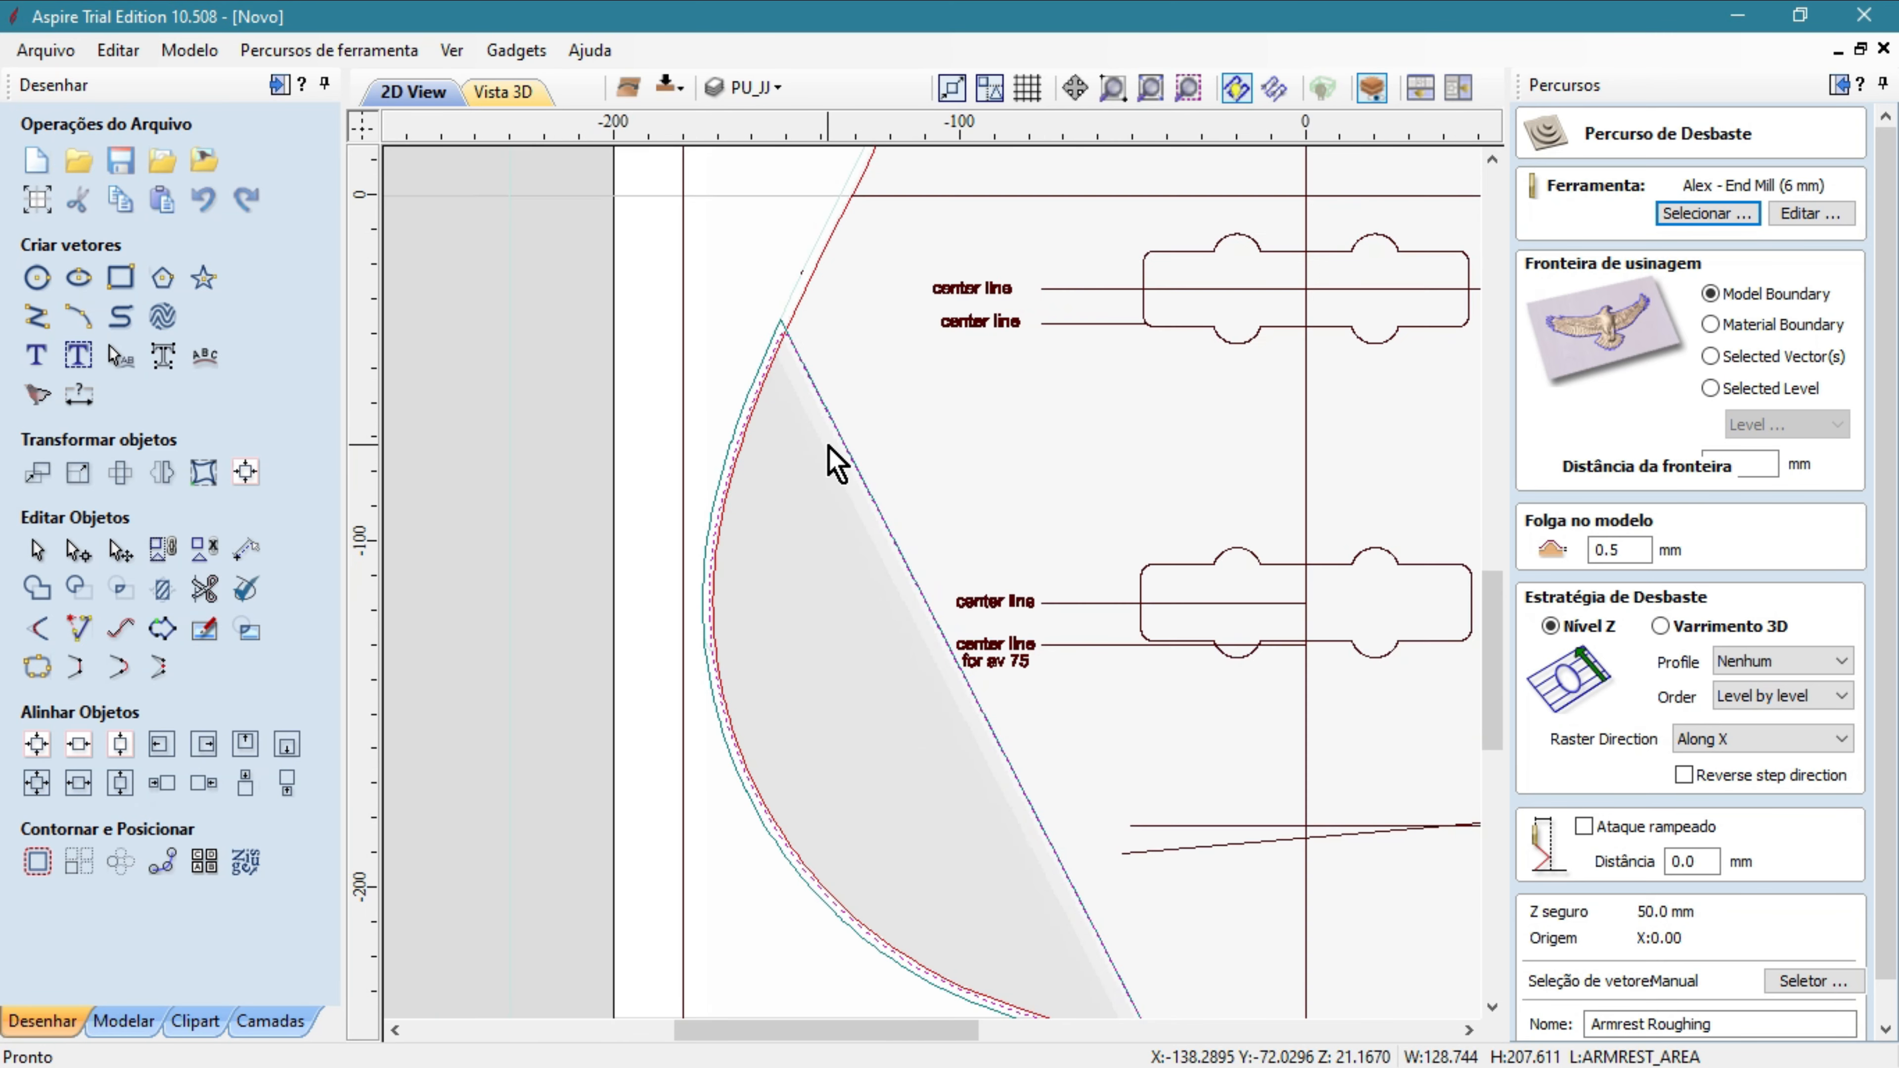
scroll(835, 467, "up", 3)
scroll(781, 505, "down", 3)
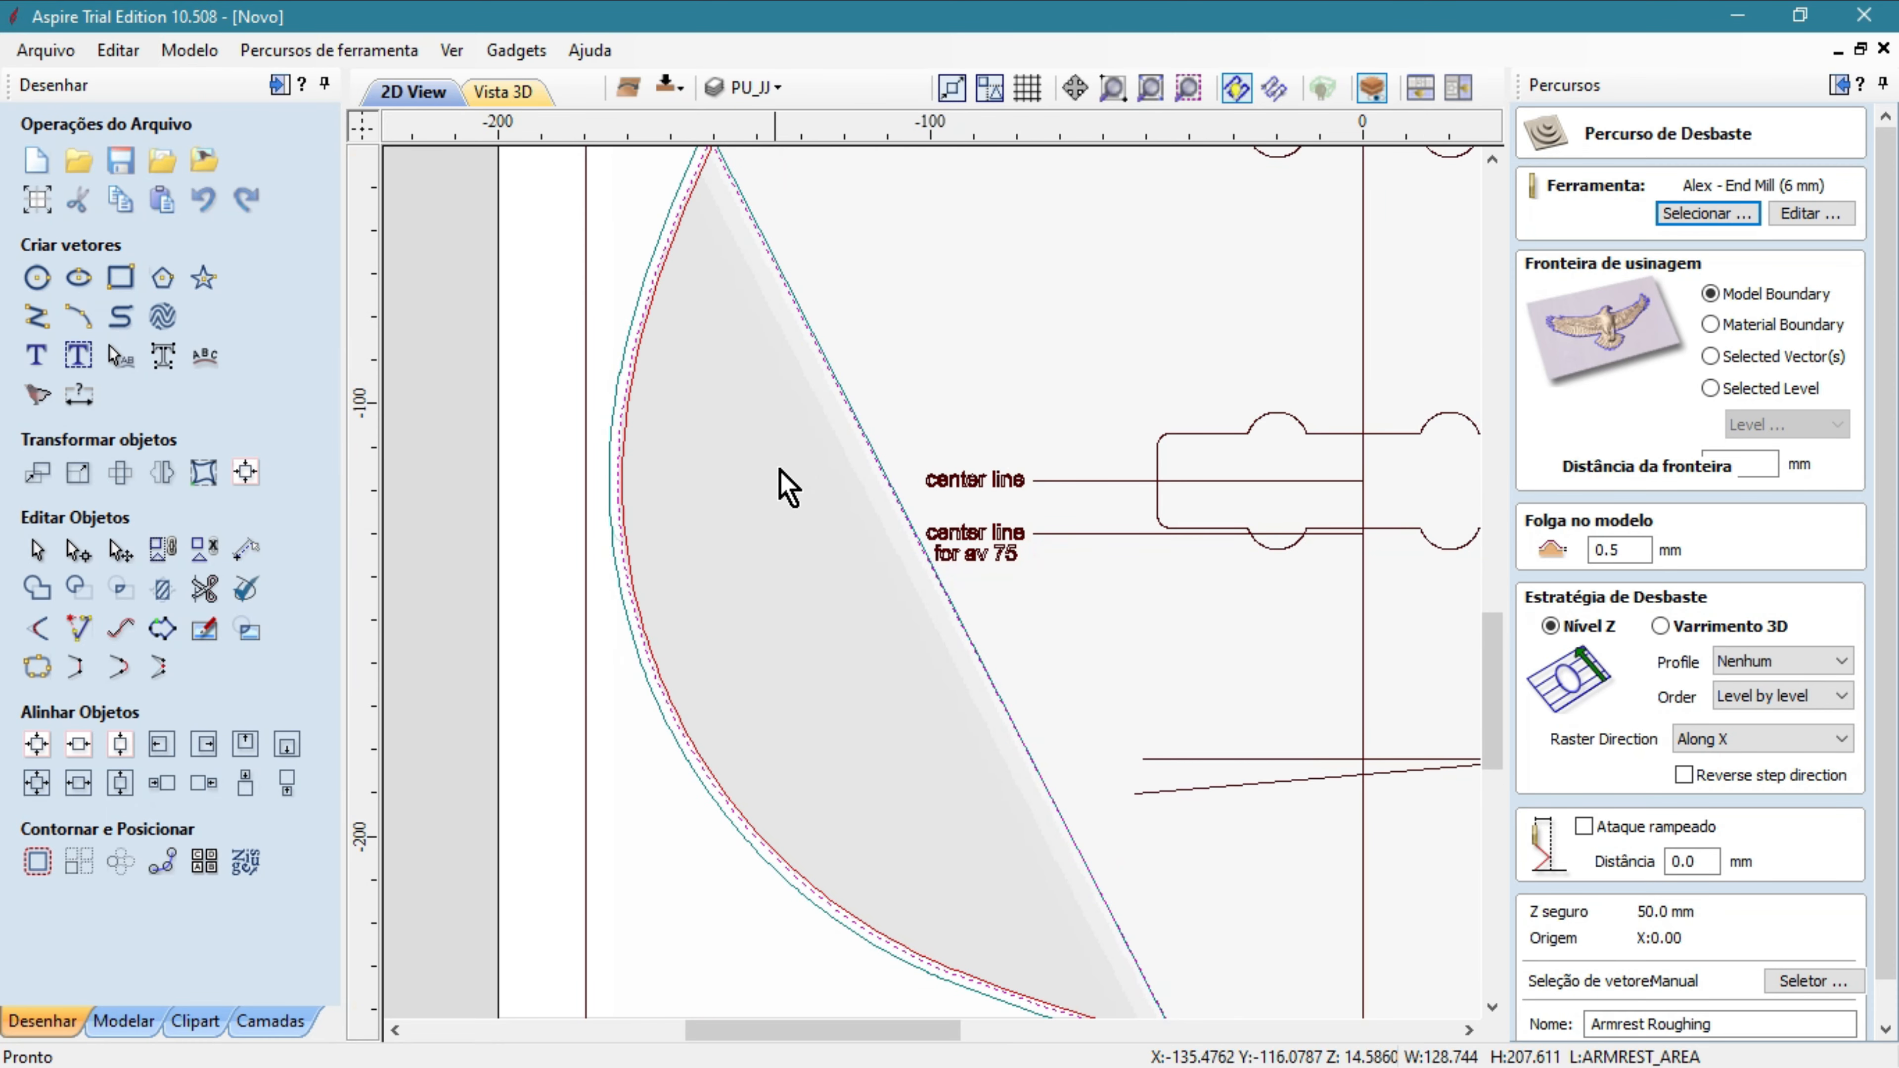
Select the outer armrest area vector and assign End Mill (12 mm) from the tool database to the Armrest Roughing toolpath.
scroll(673, 217, "up", 4)
scroll(711, 239, "down", 5)
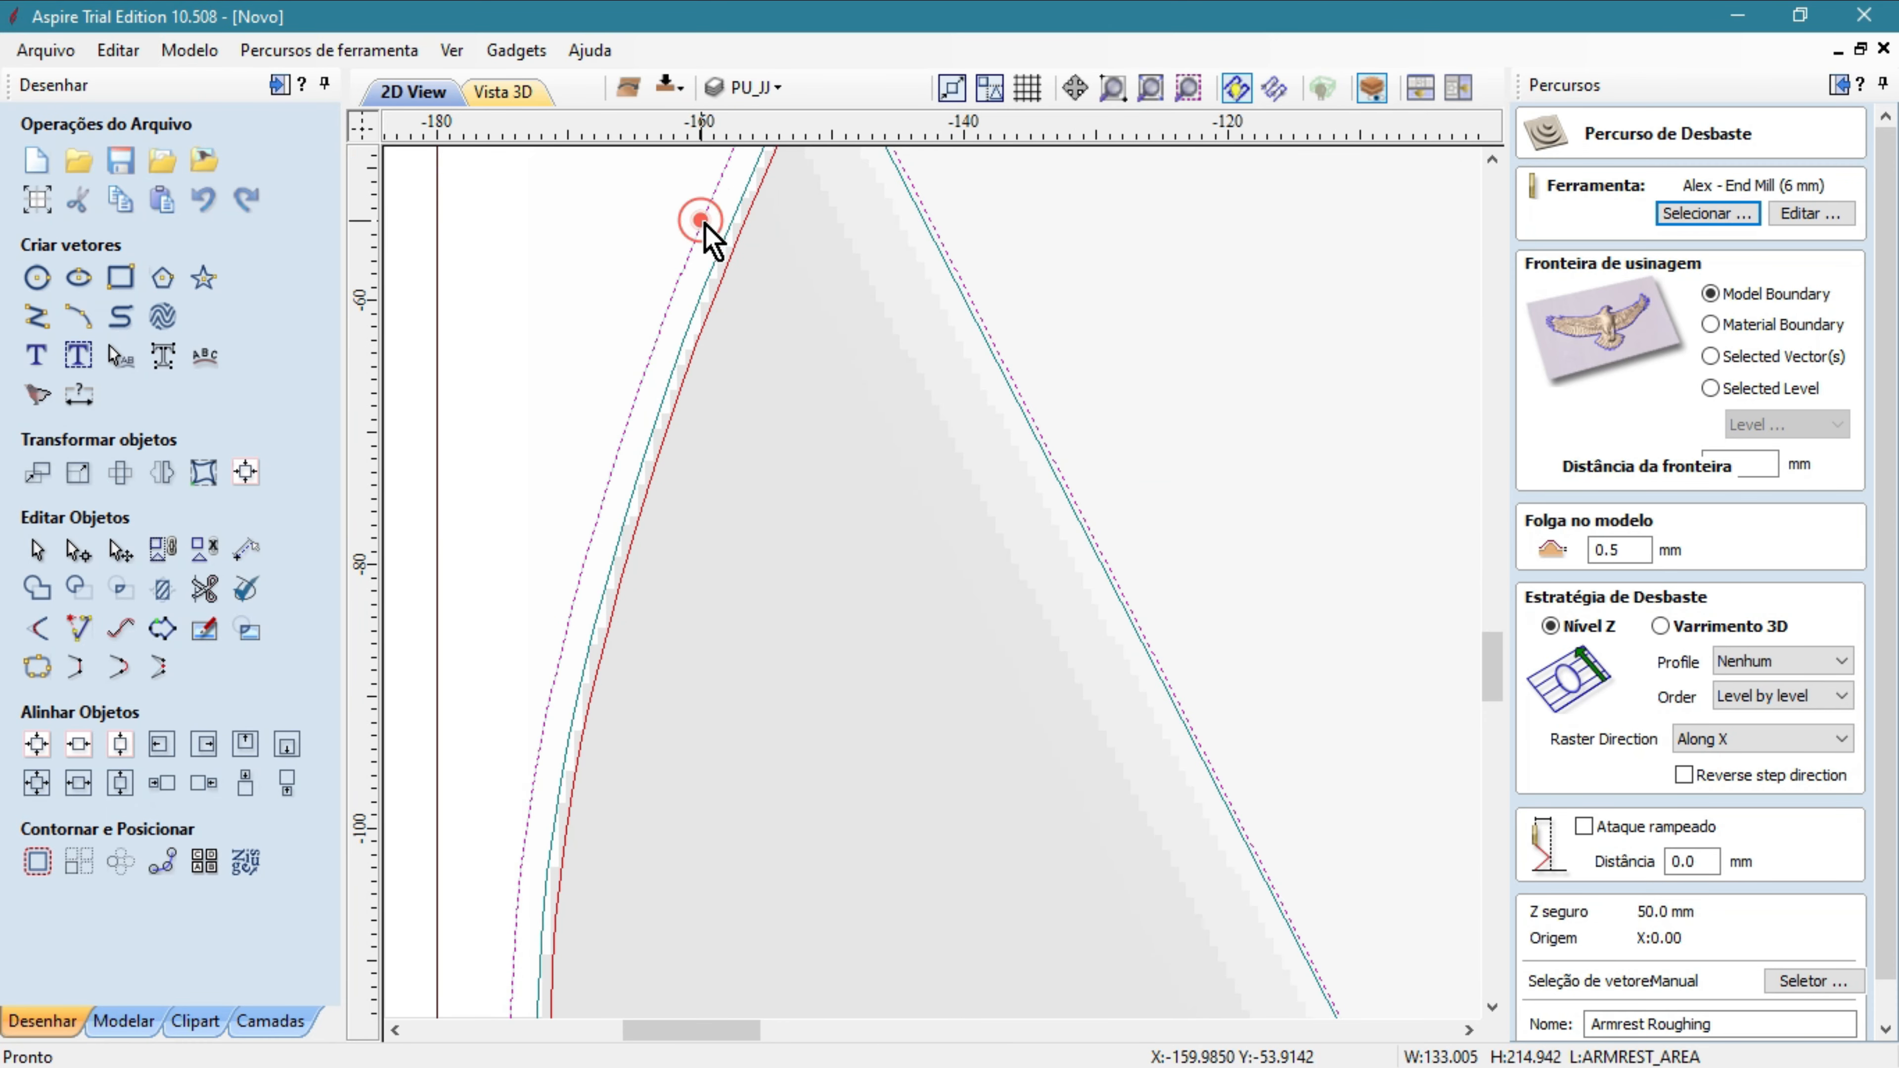
scroll(785, 288, "up", 1)
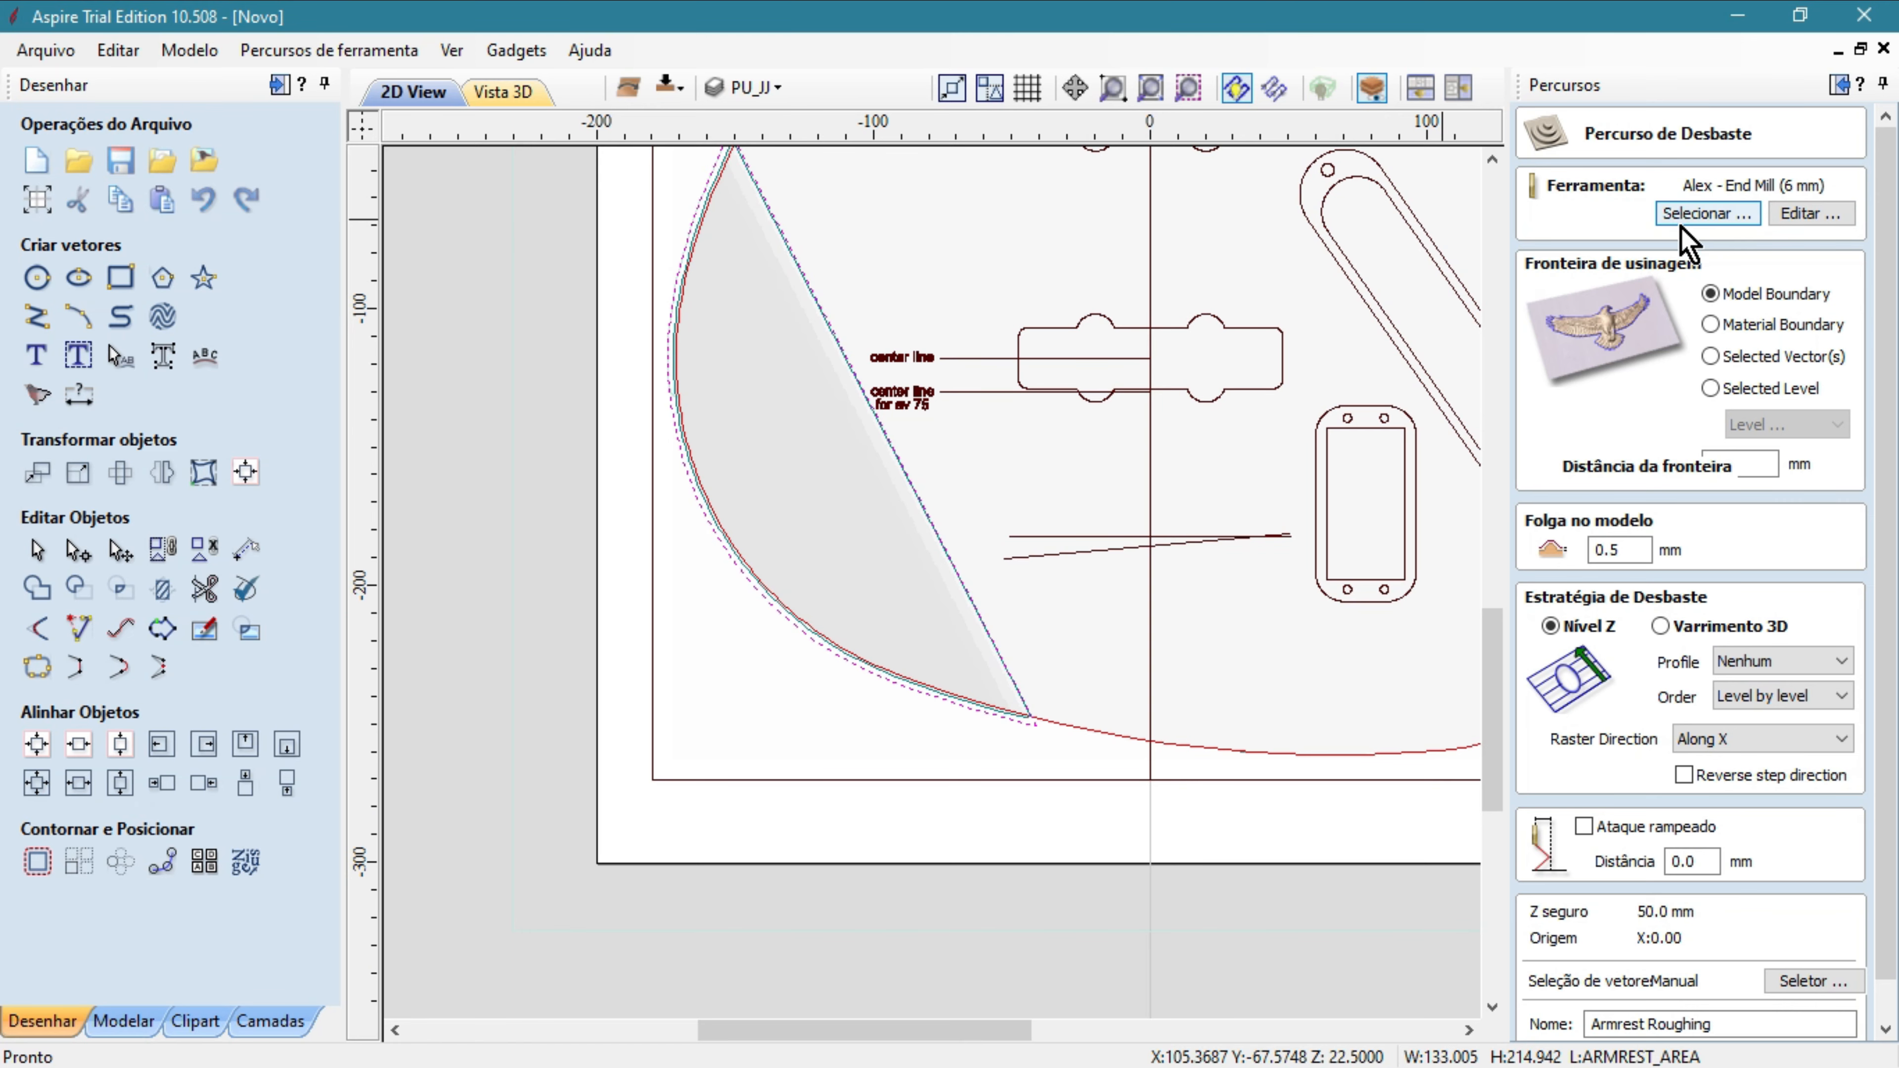
left_click(1701, 214)
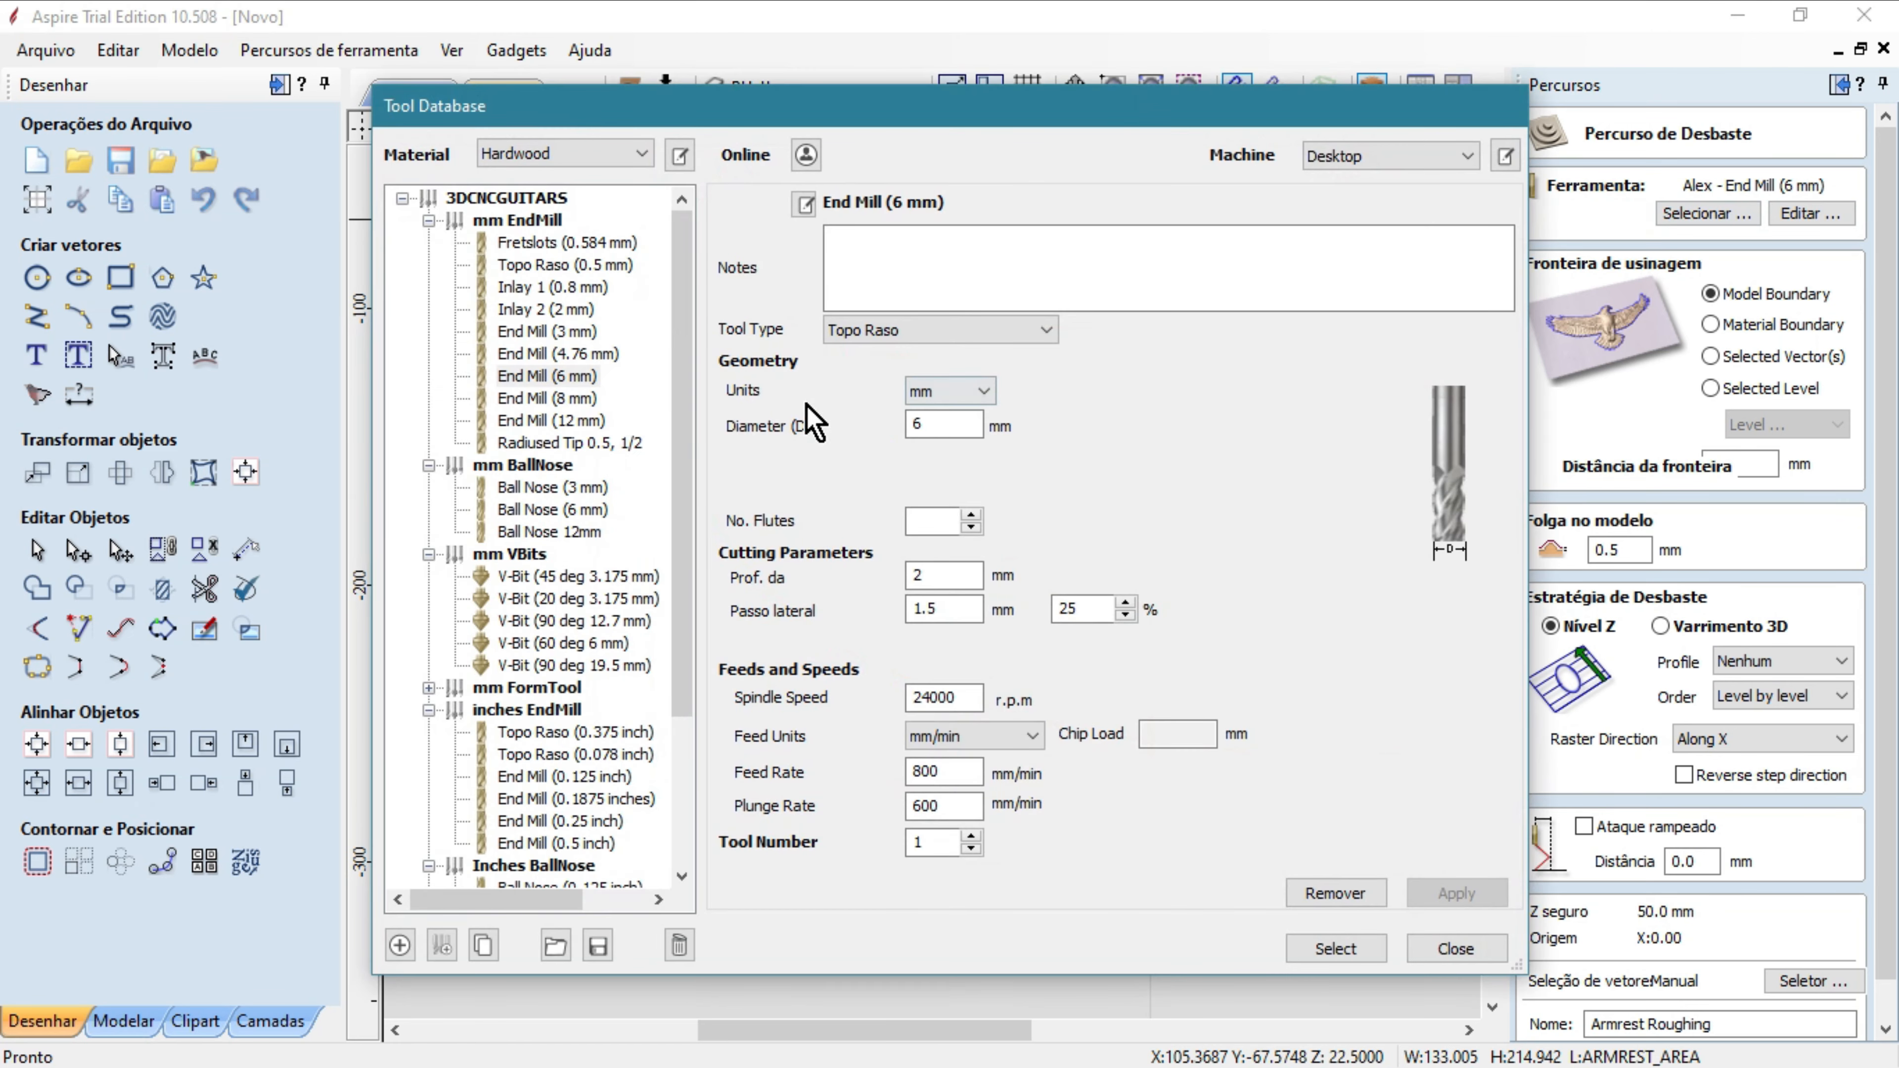
left_click(557, 421)
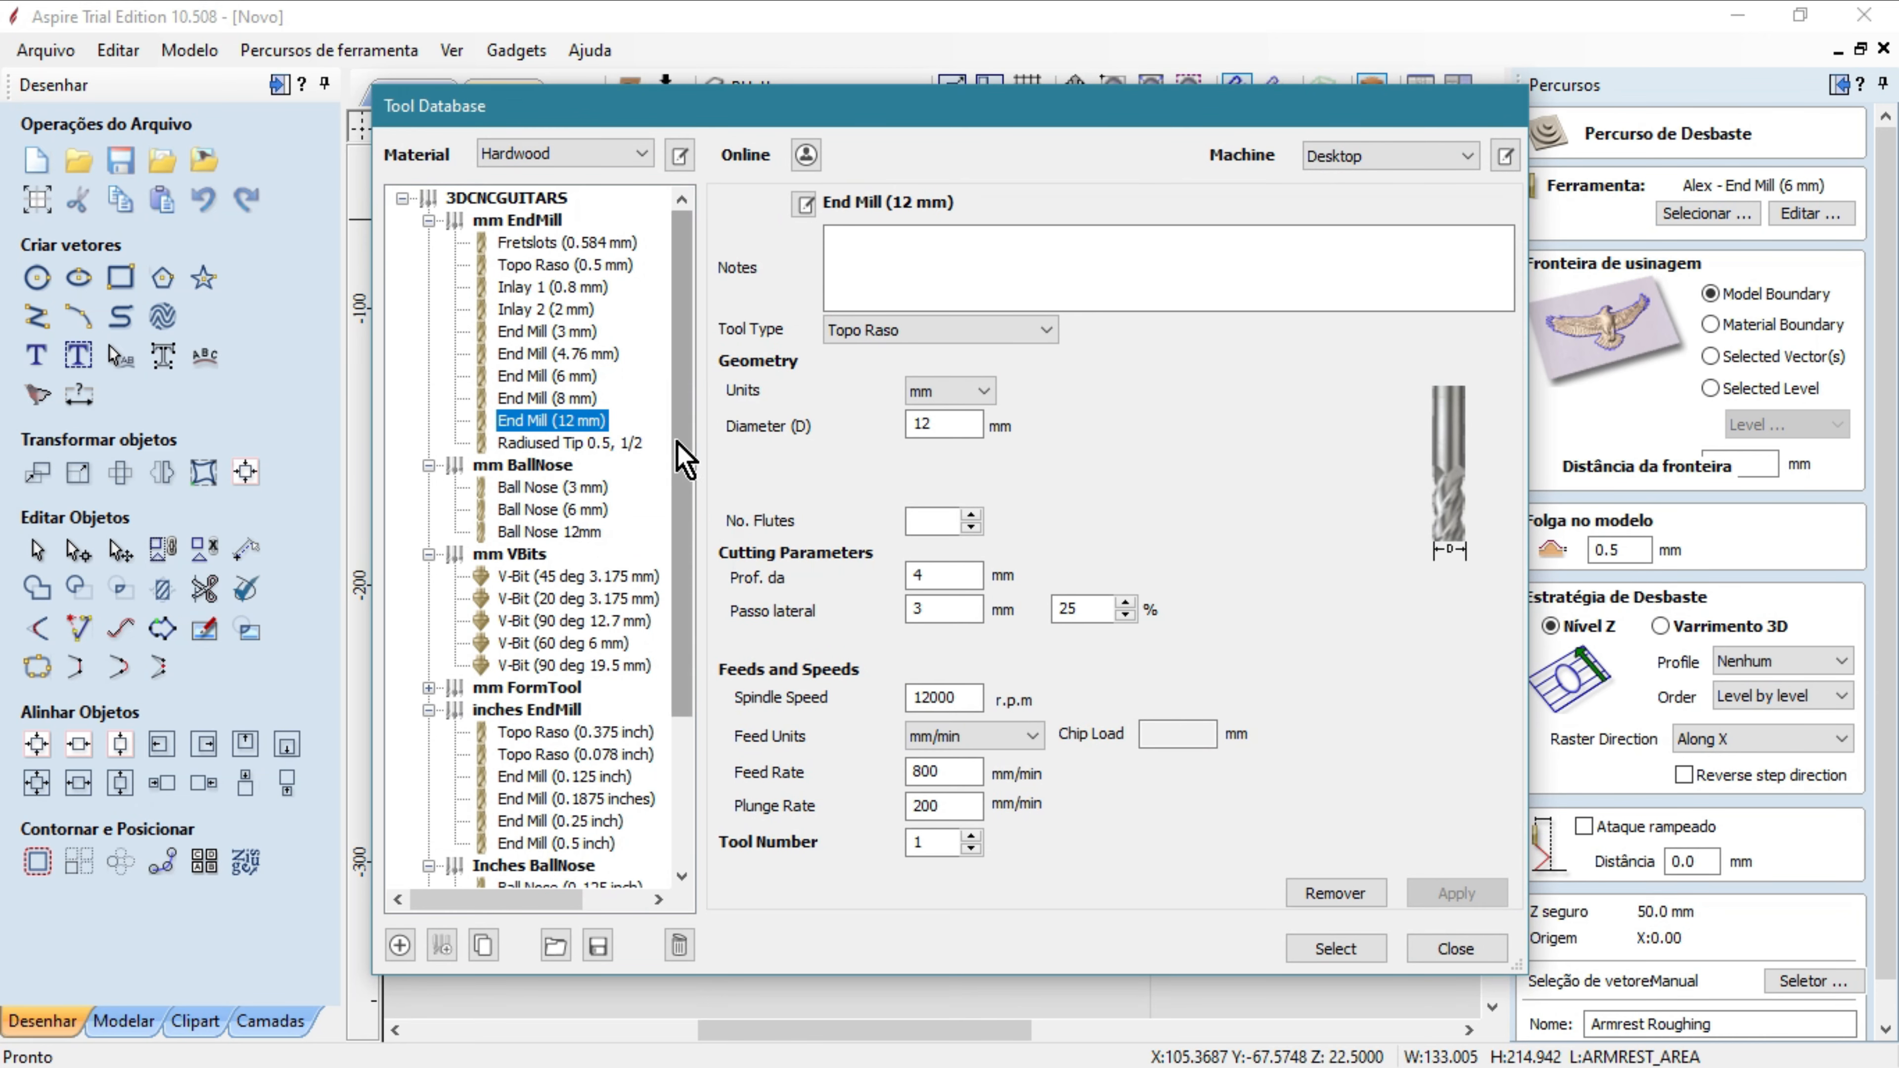
double_click(938, 771)
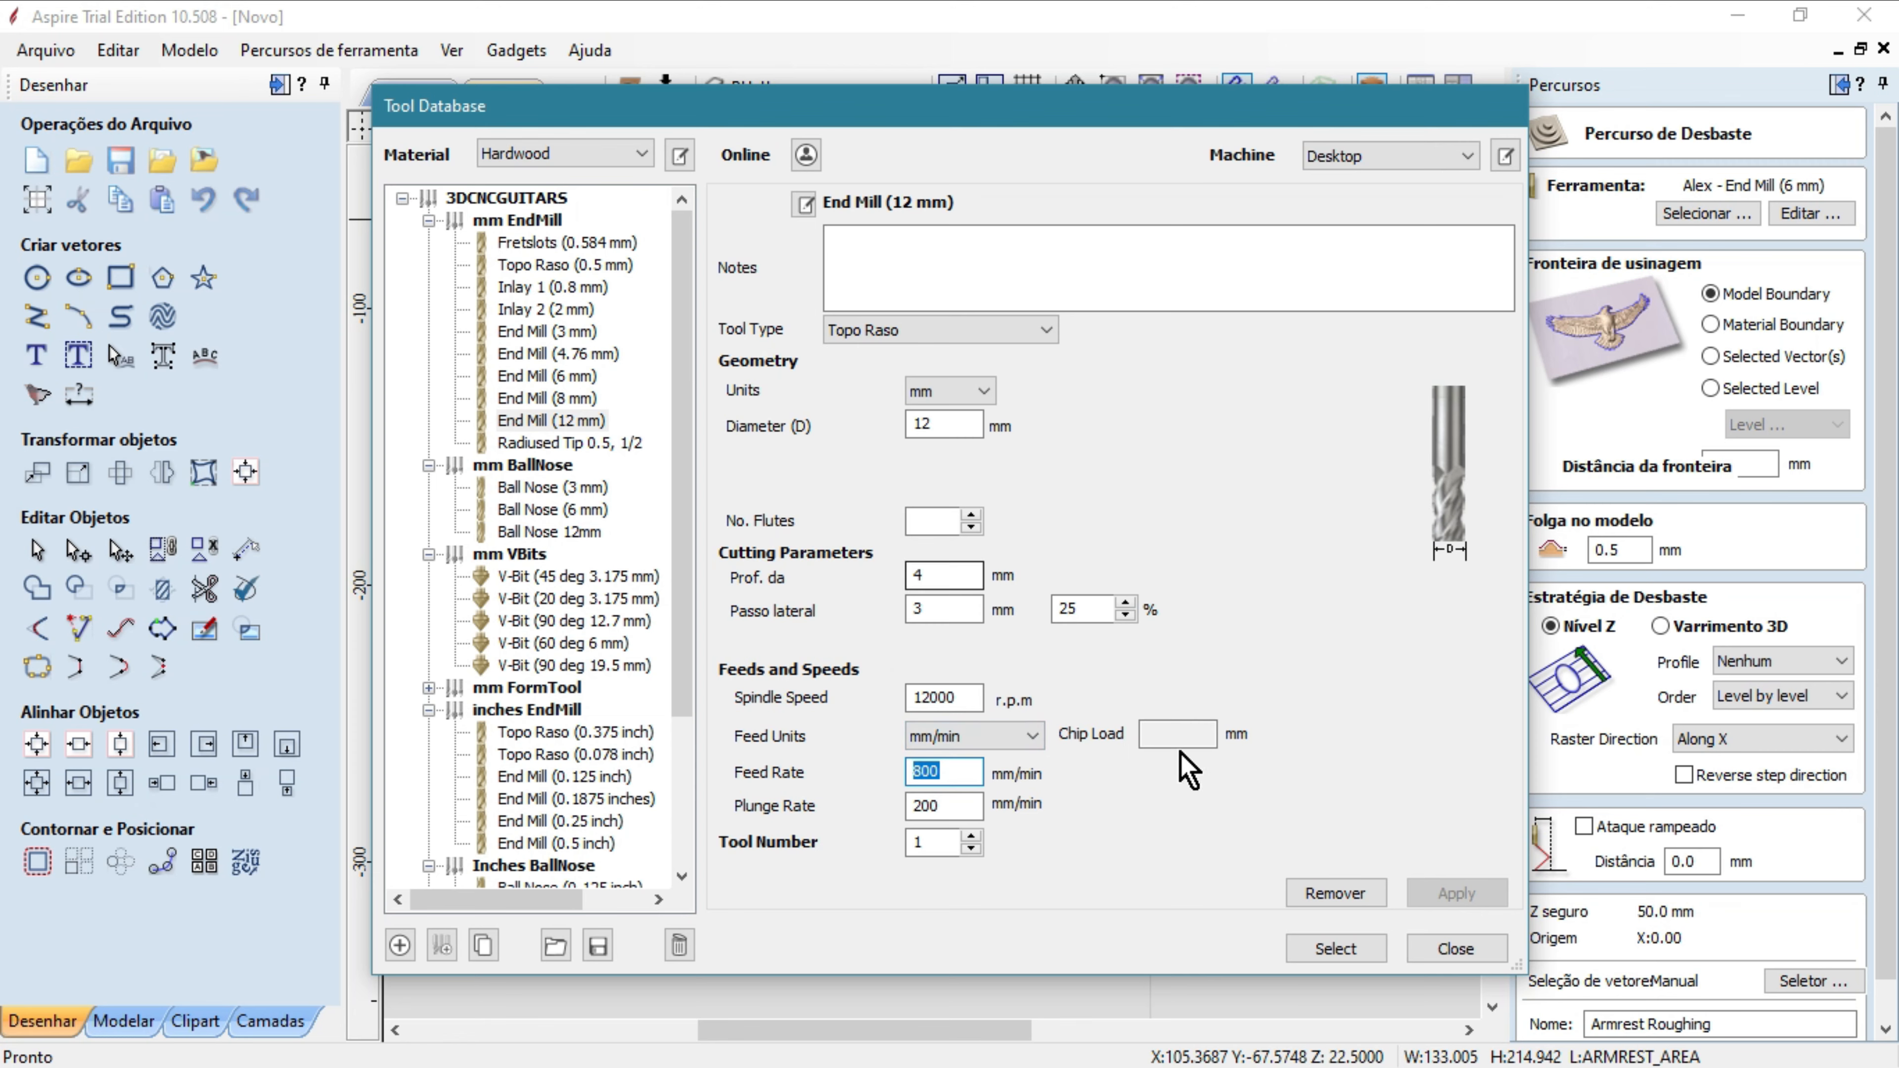
left_click(1335, 948)
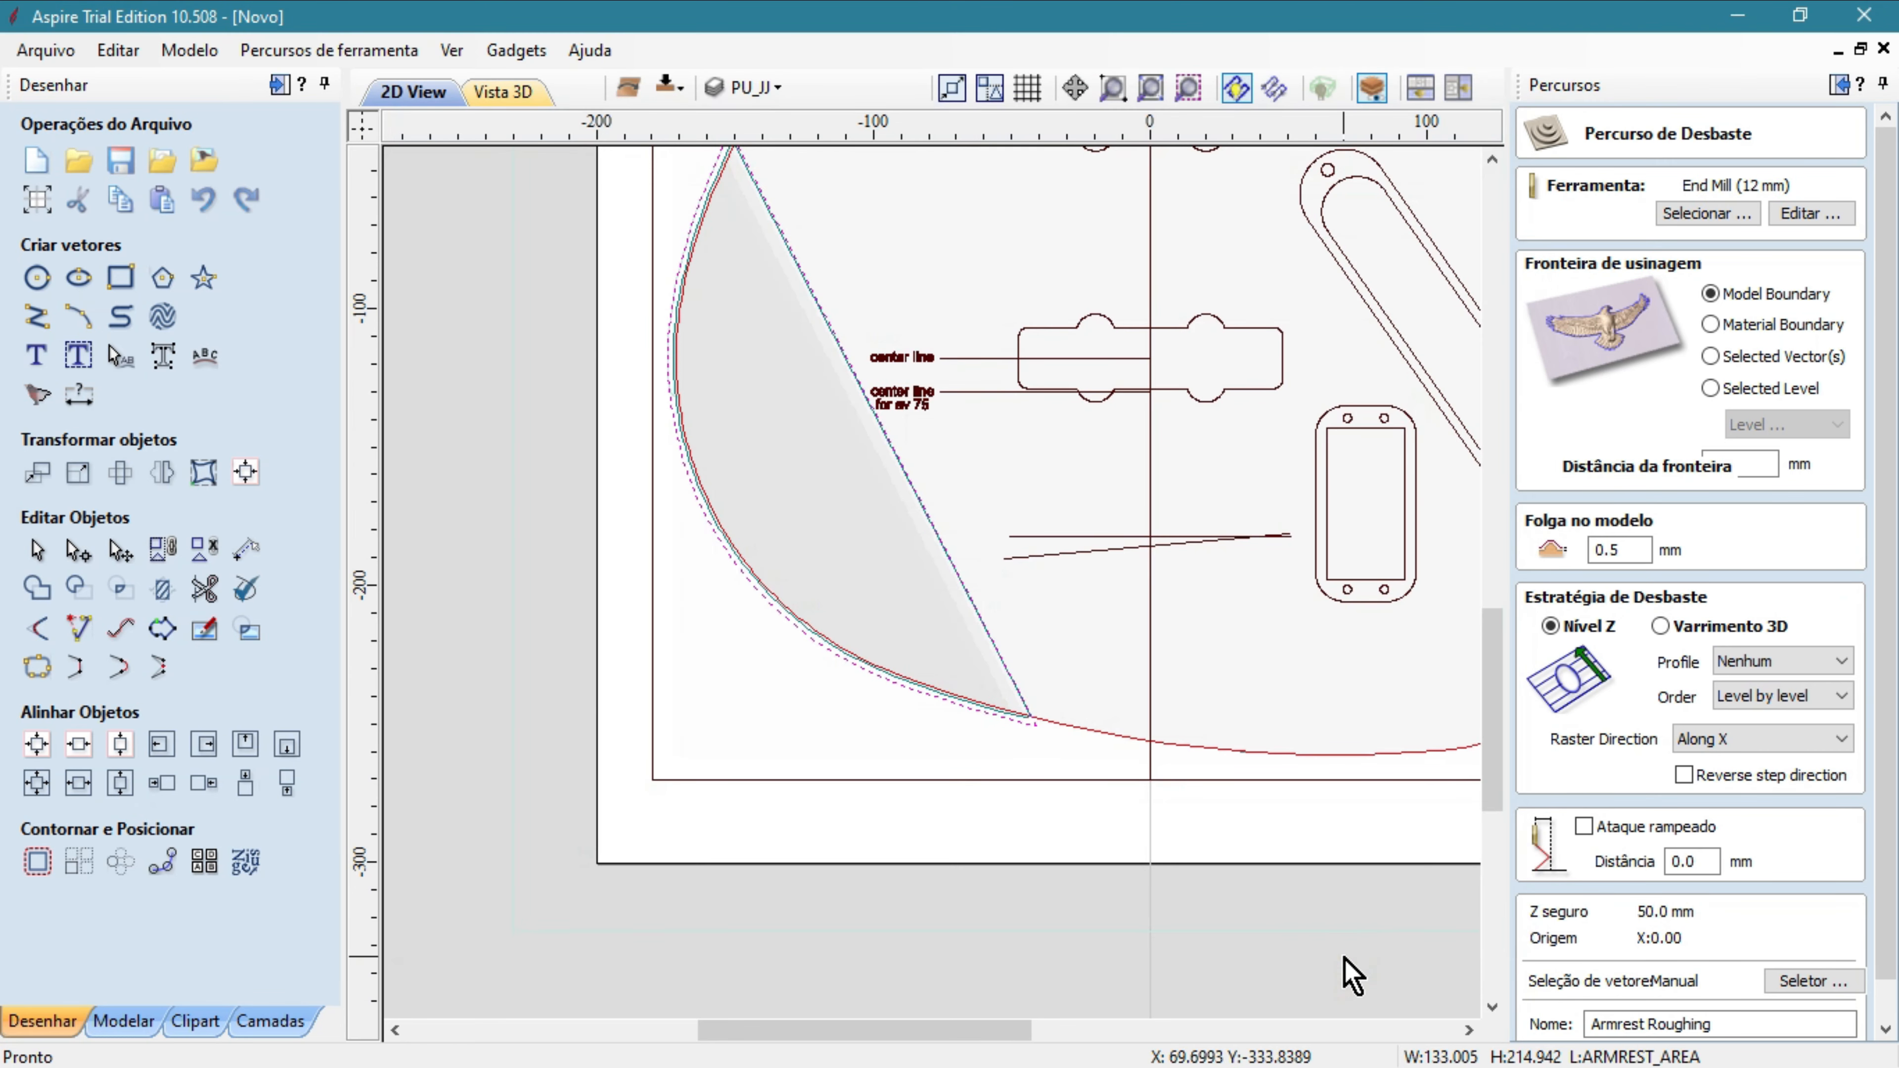
Edit the 12 mm end mill to a 1500 mm/min feed rate, 600 mm/min plunge rate and 3 mm pass depth.
left_click(1820, 217)
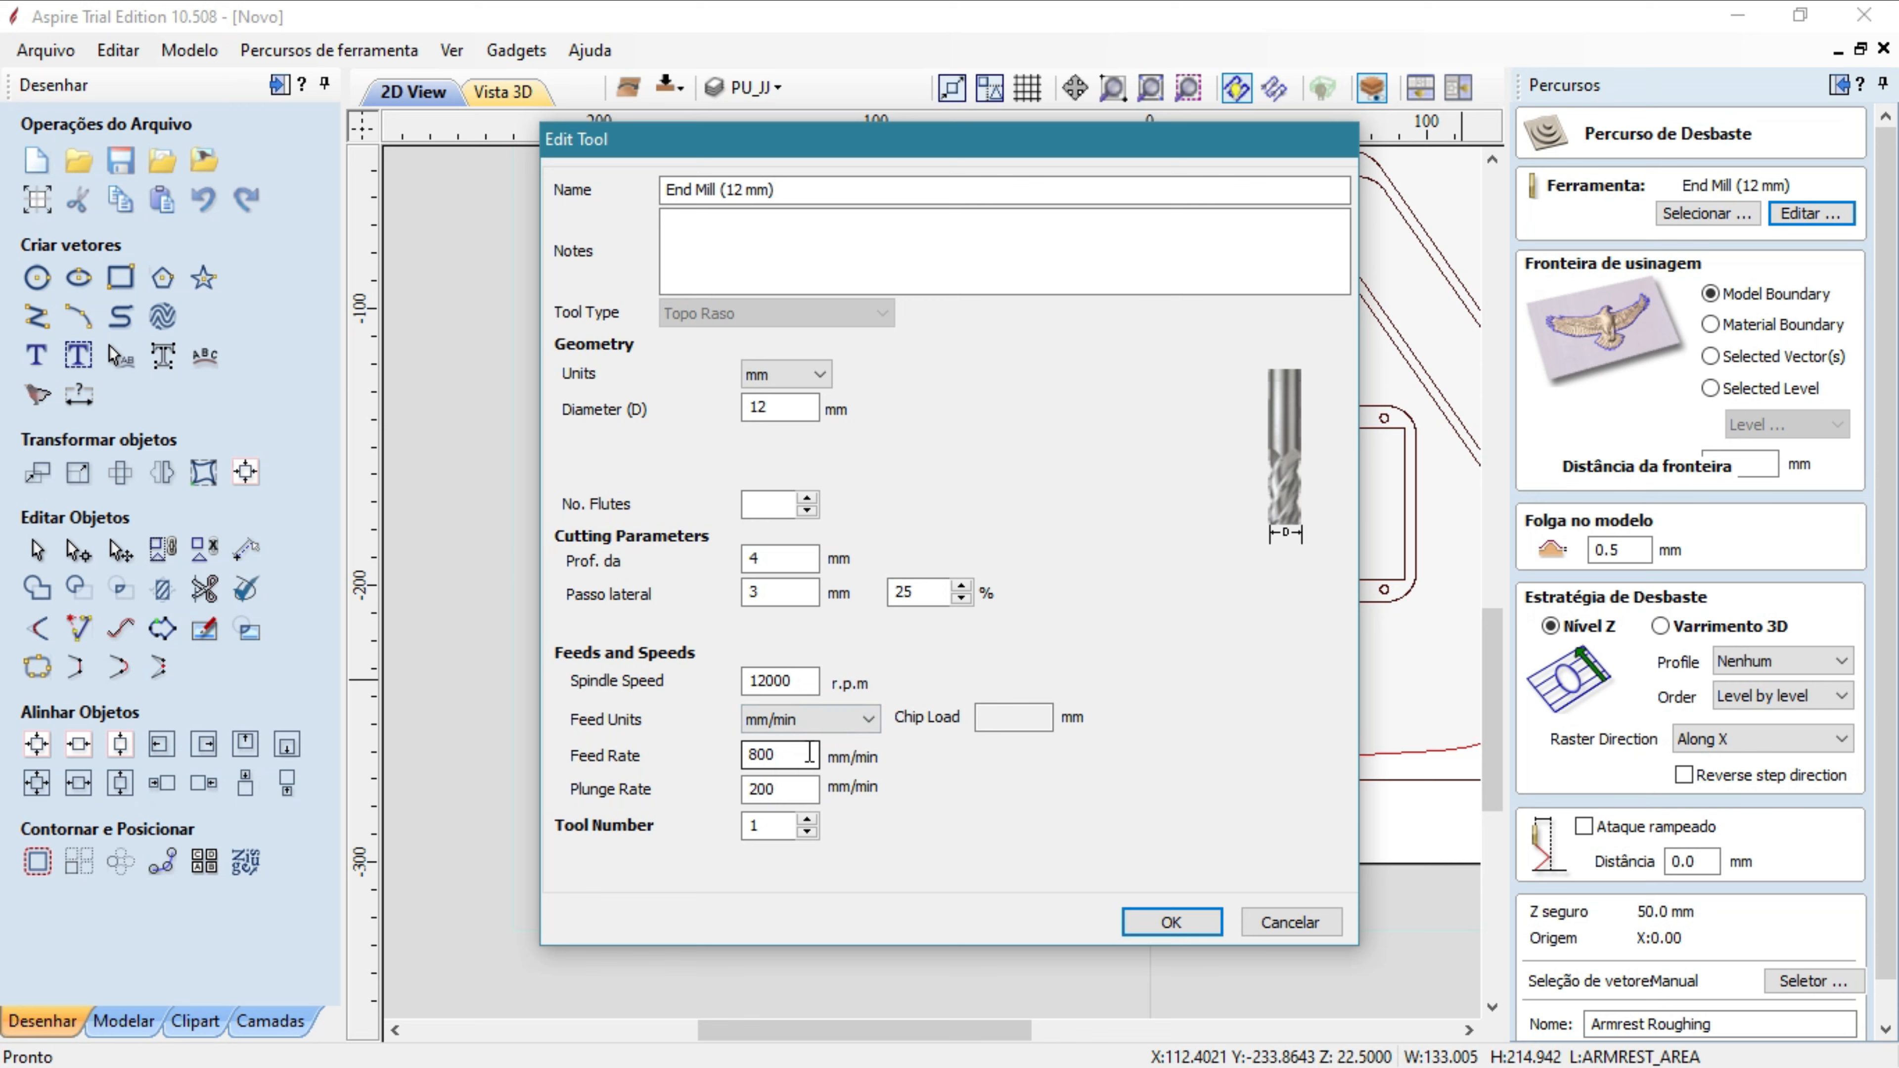
double_click(778, 756)
type("1")
key("Tab")
double_click(916, 593)
double_click(766, 558)
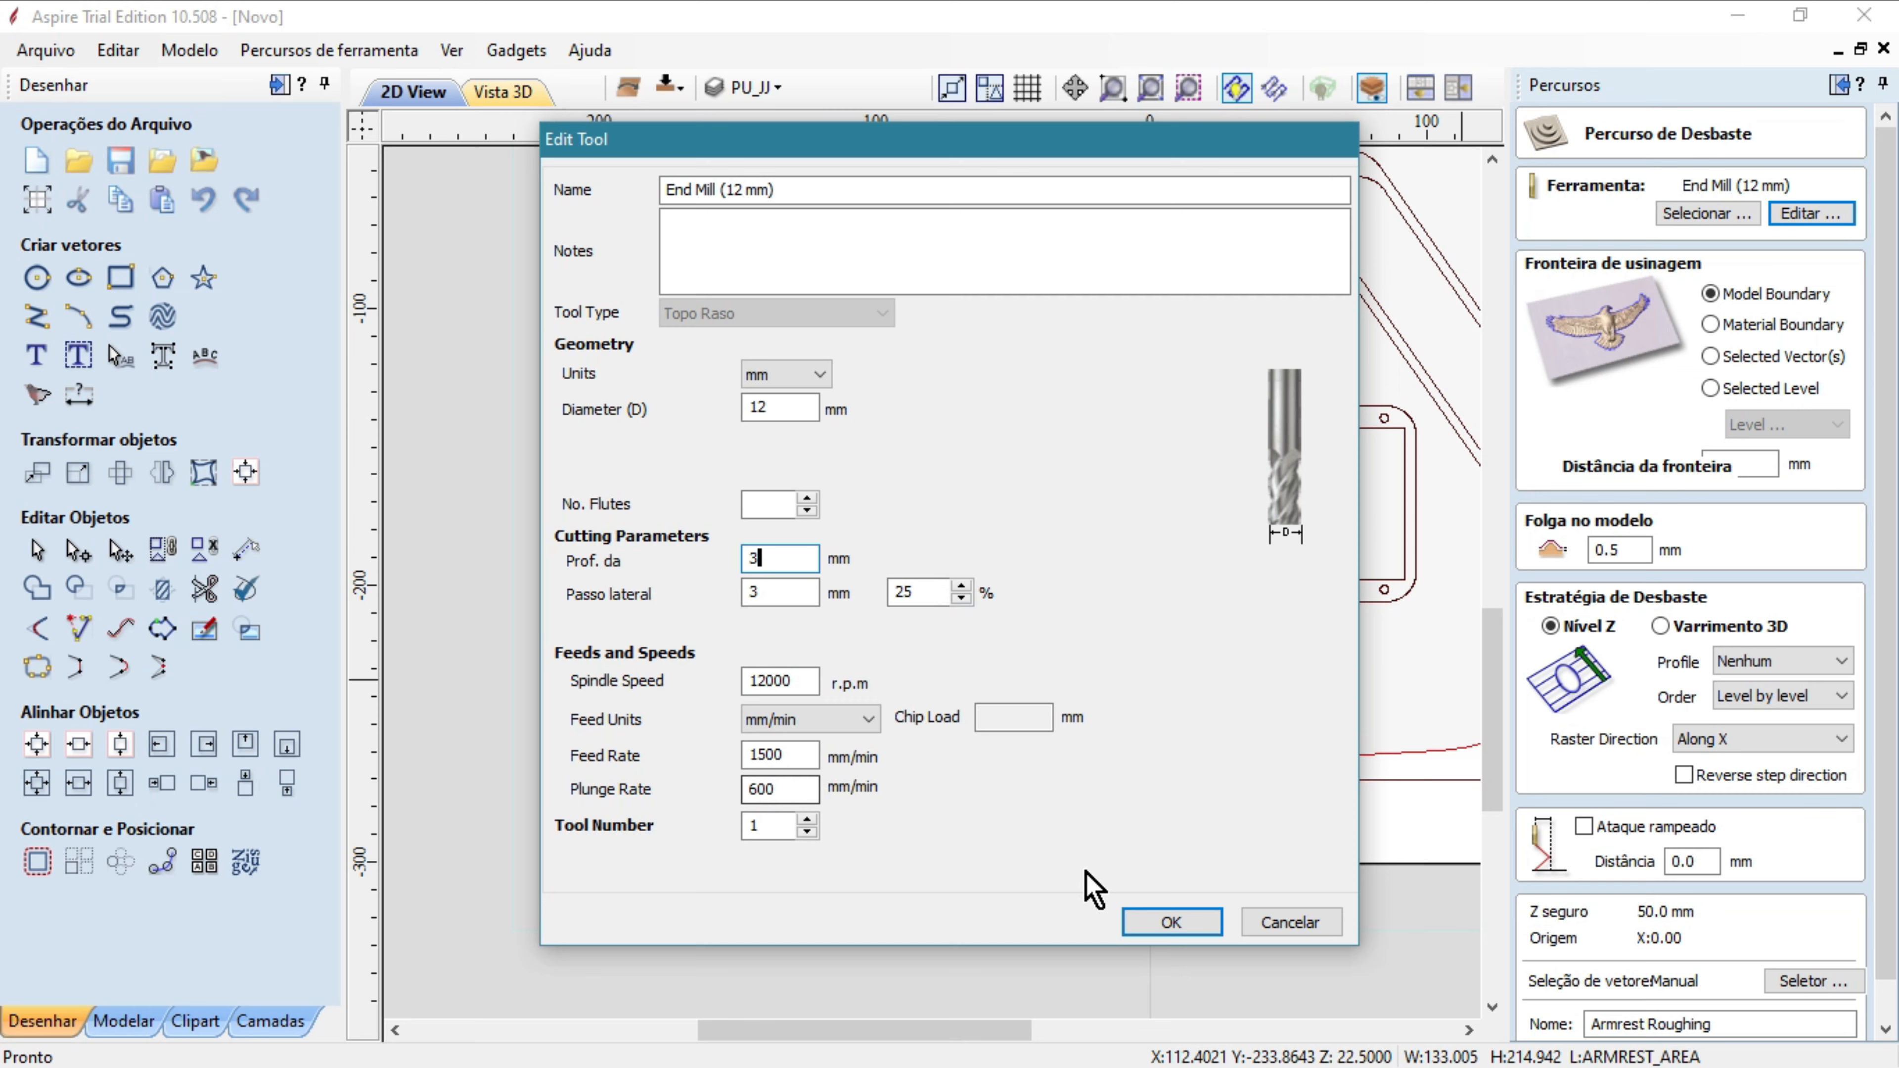
left_click(1169, 926)
left_click(1169, 926)
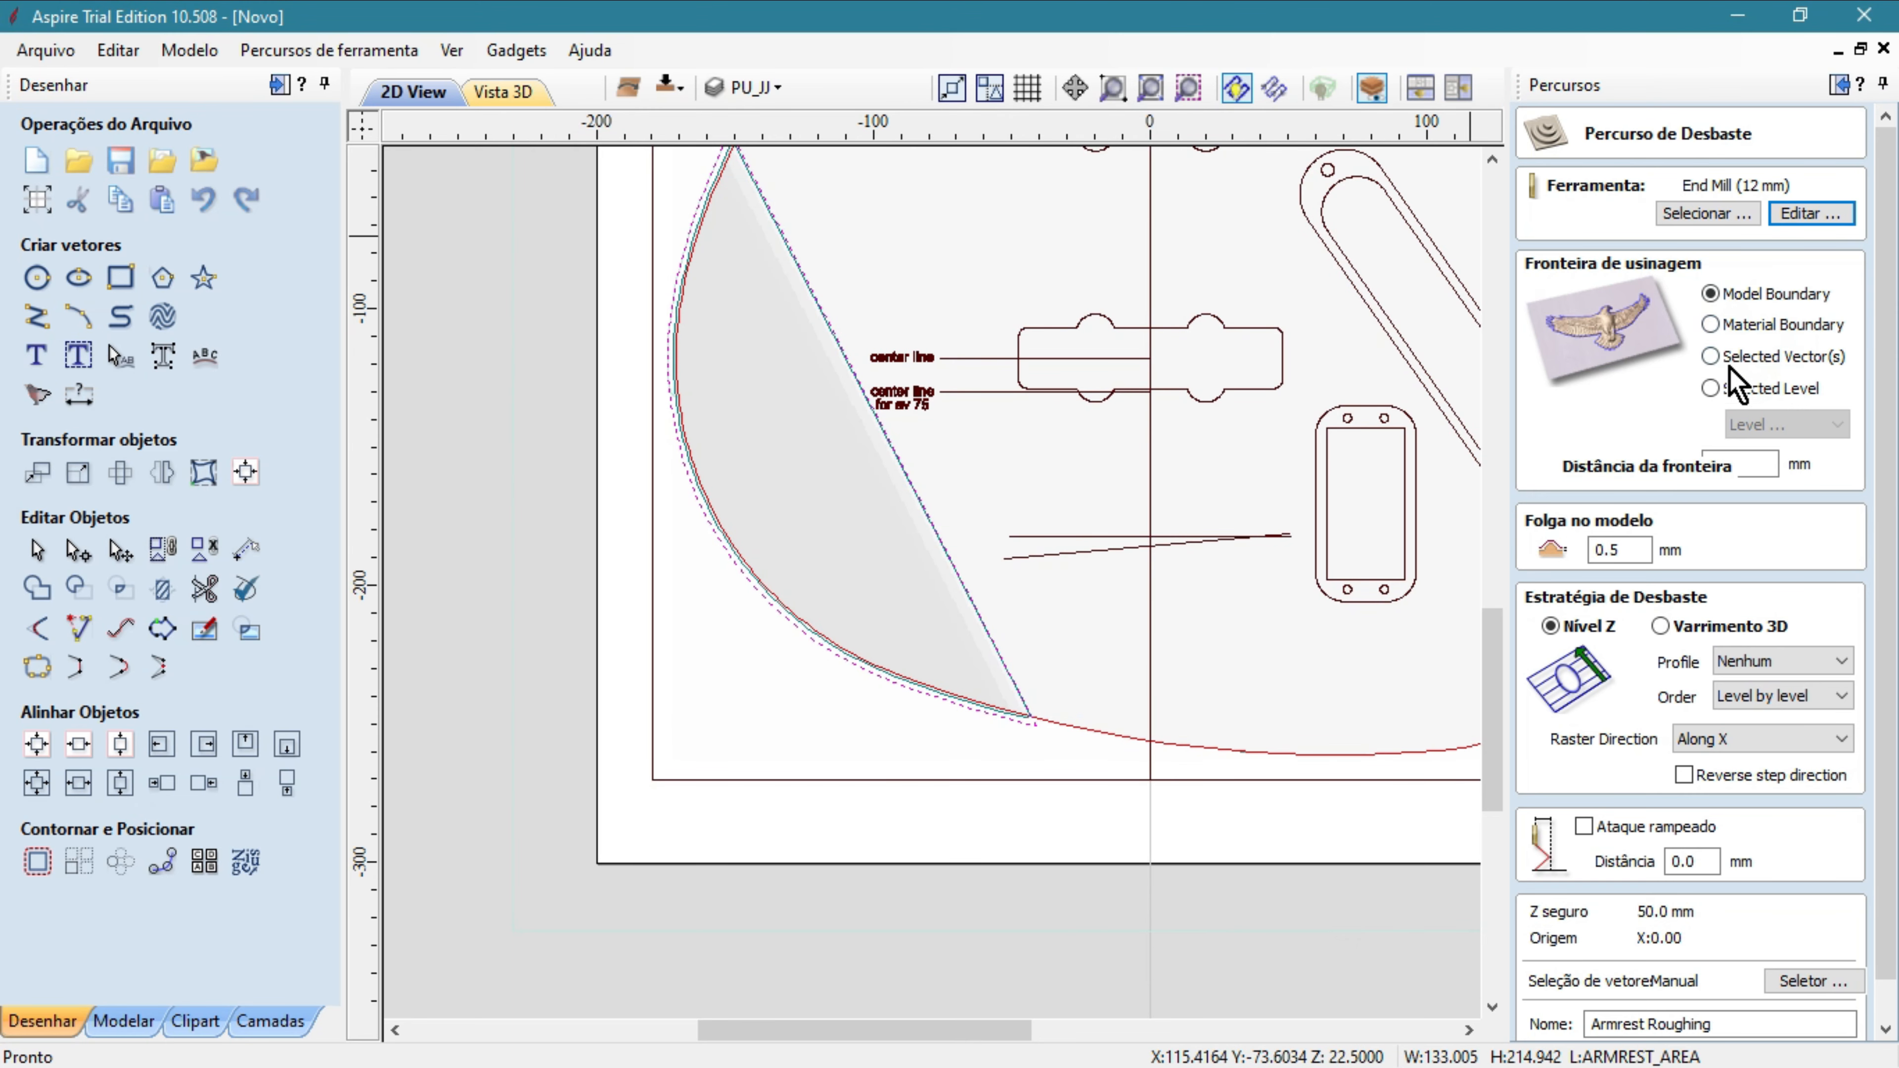
Limit the roughing to the selected vectors and set the machining allowance on the model to 0.6 mm.
left_click(1710, 356)
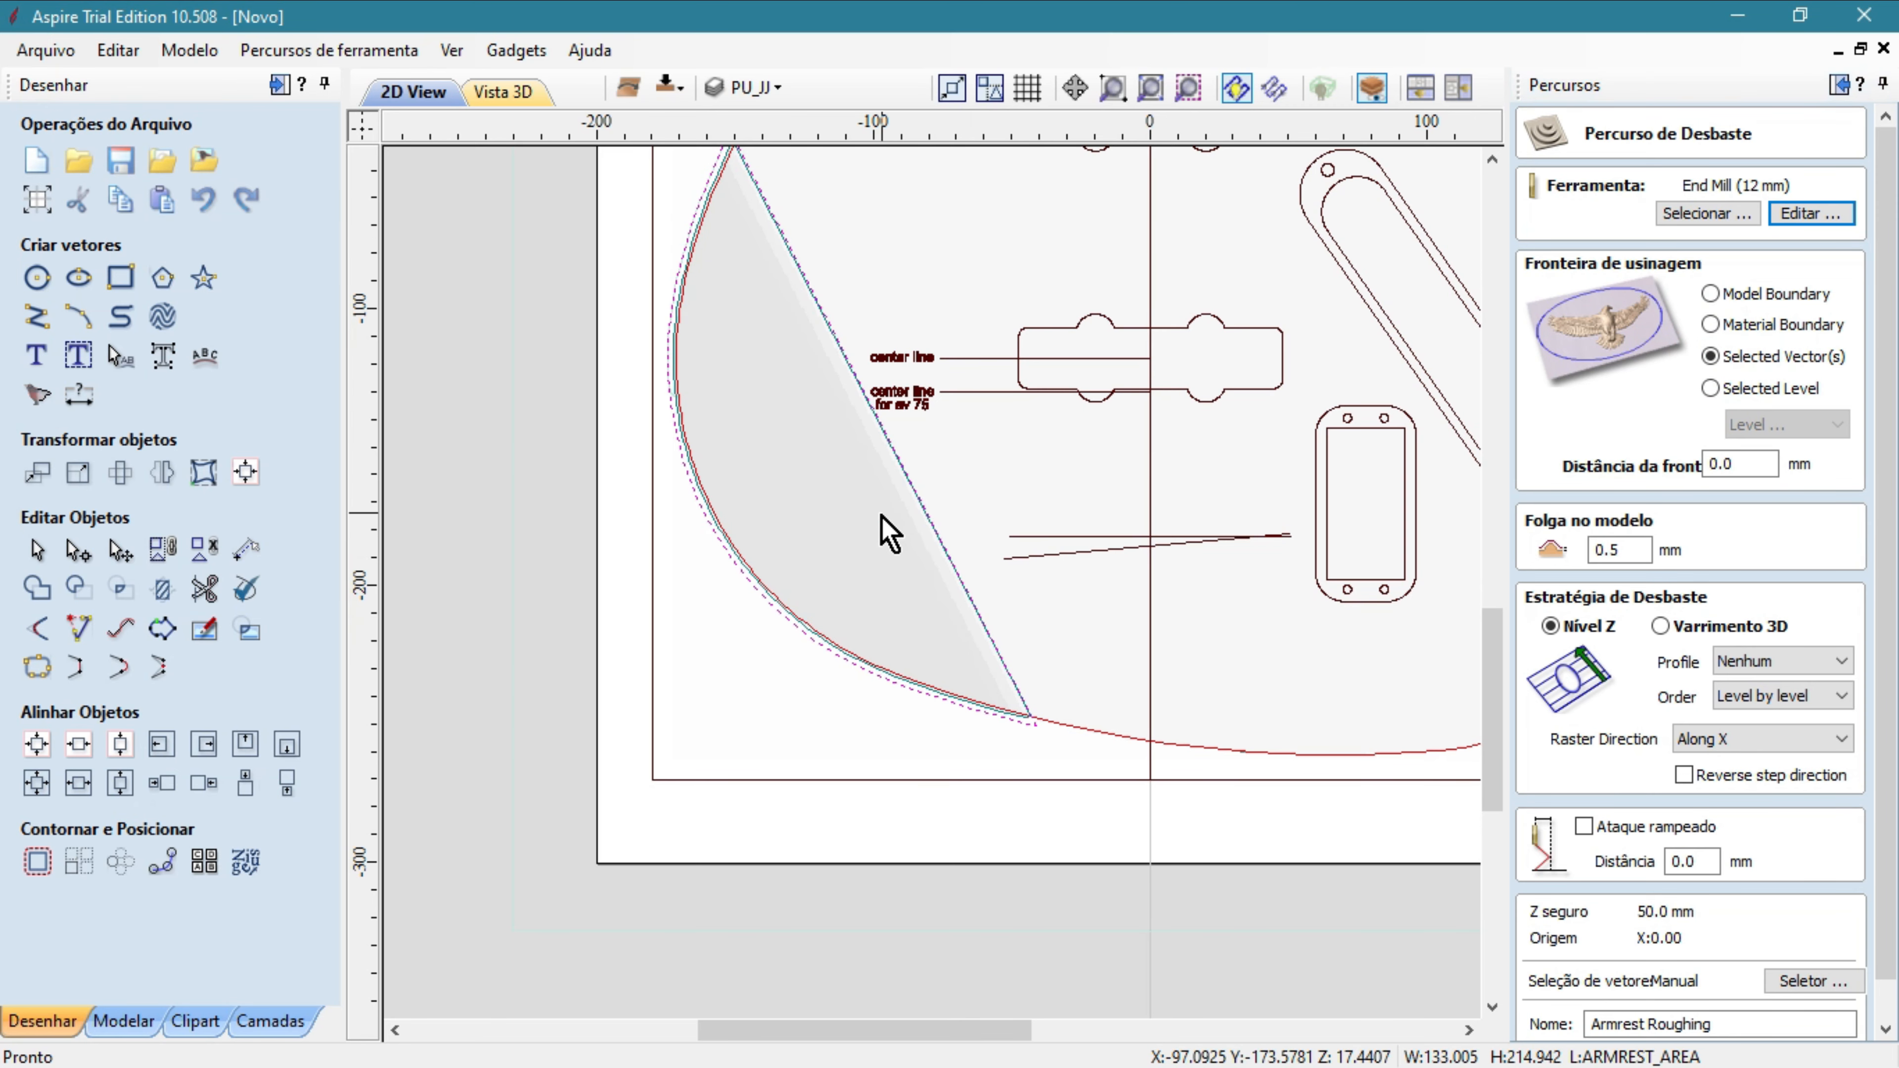
middle_click_drag(881, 515, 879, 548)
left_click(1623, 549)
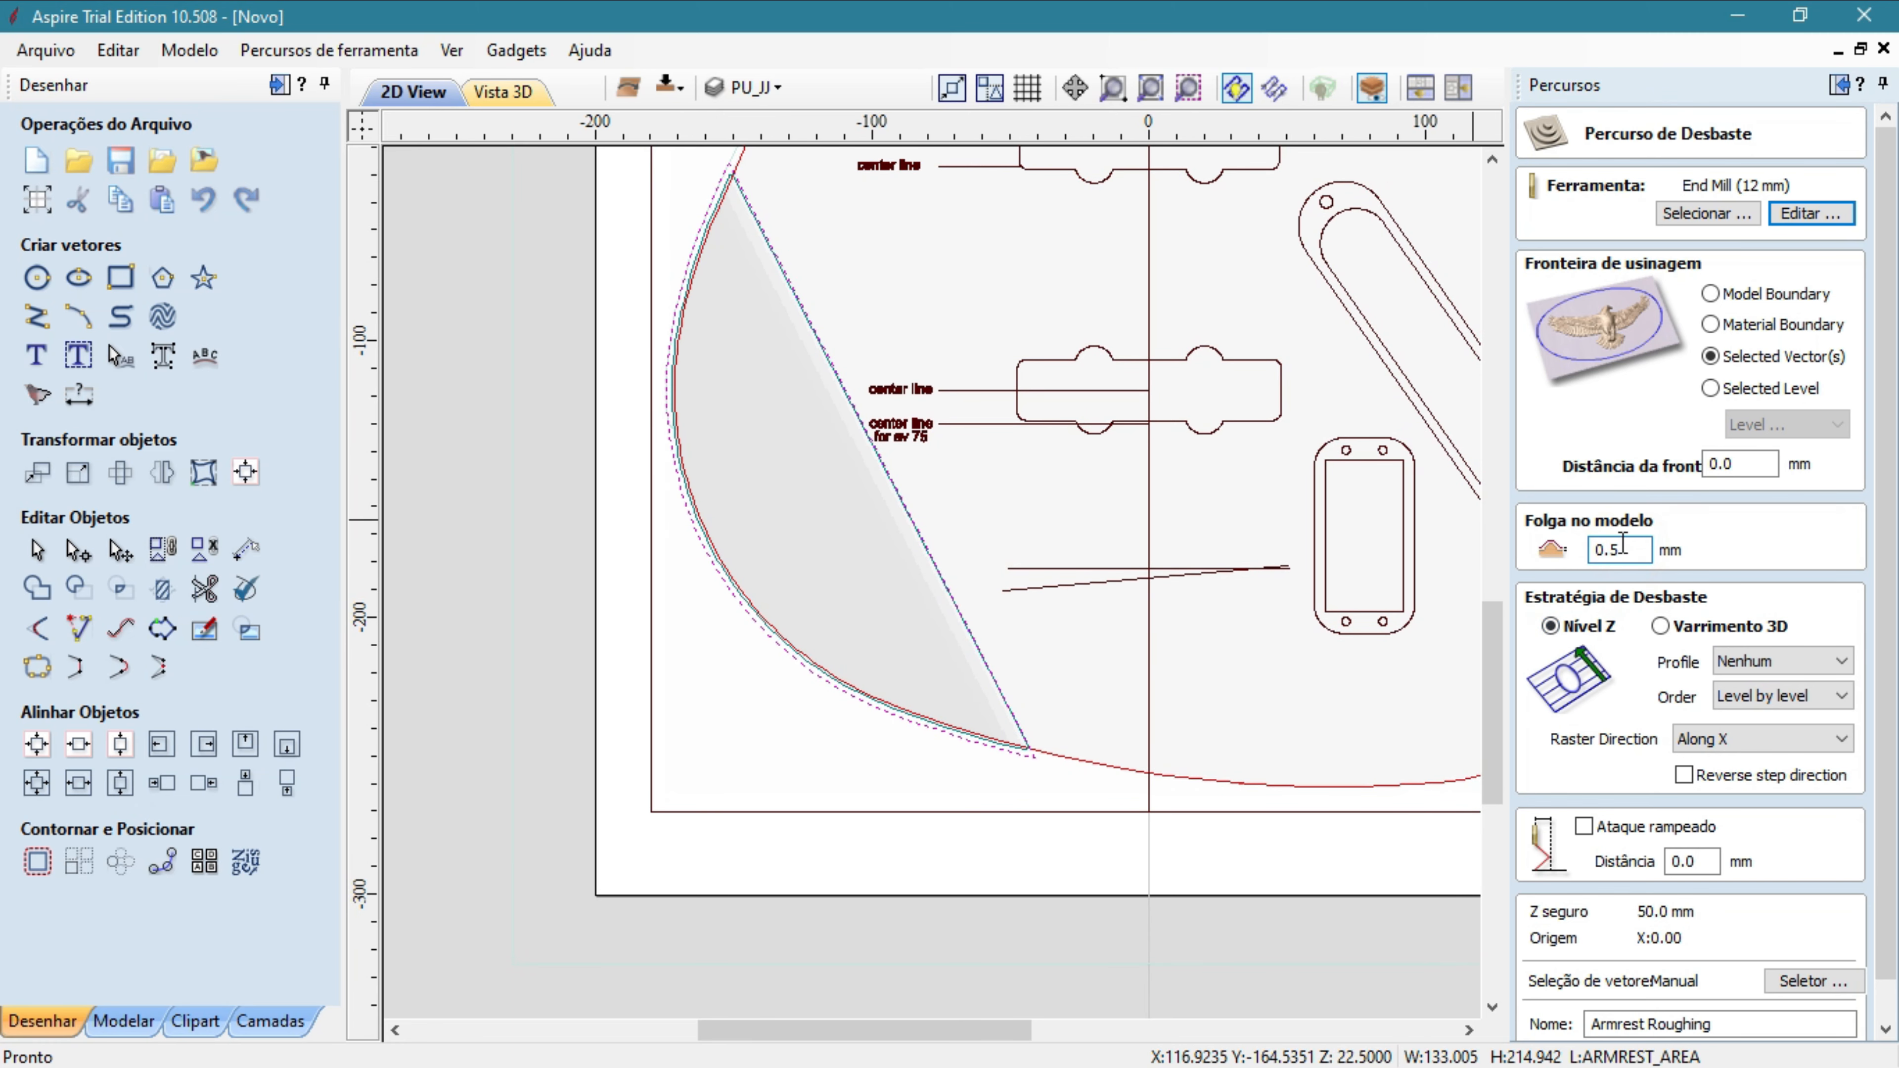
double_click(1628, 550)
type("0")
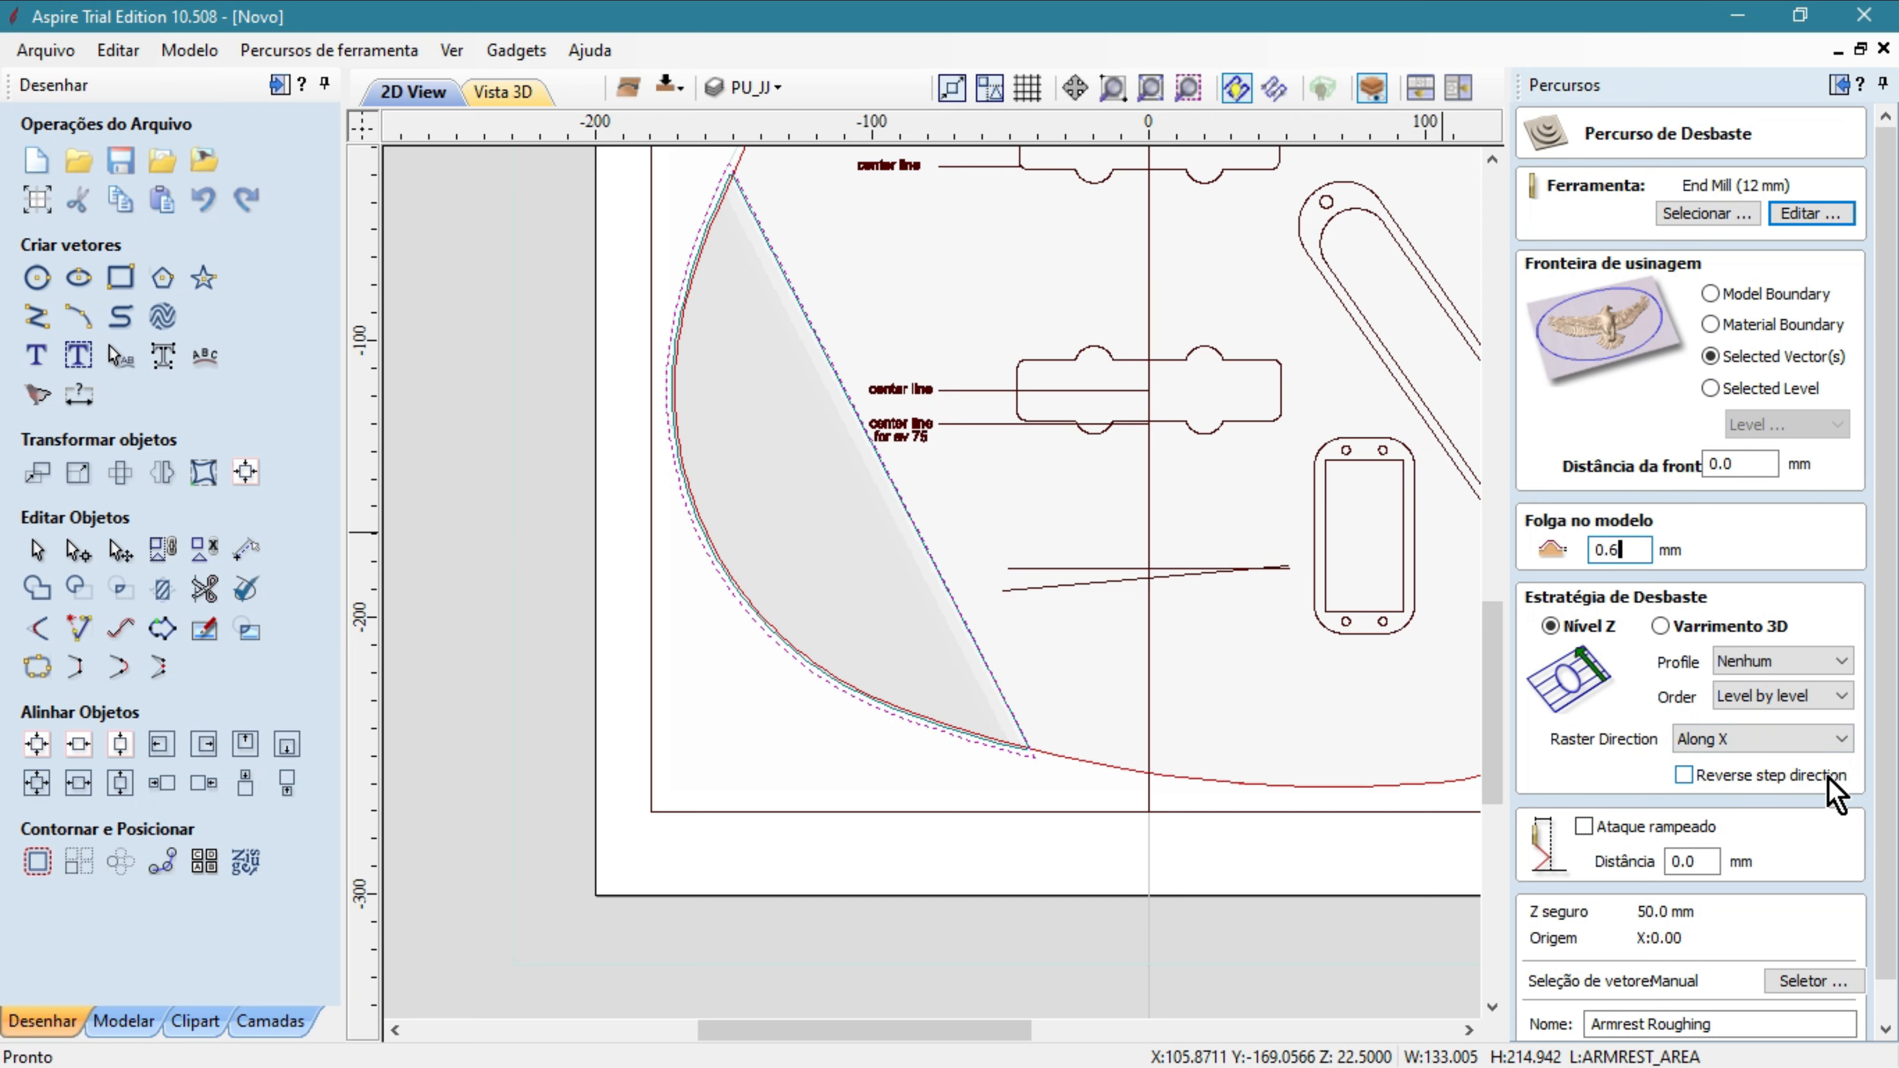
Enable ramped plunges with a 6 mm distance, calculate the Armrest Roughing toolpath and inspect it in 3D.
left_click(1585, 827)
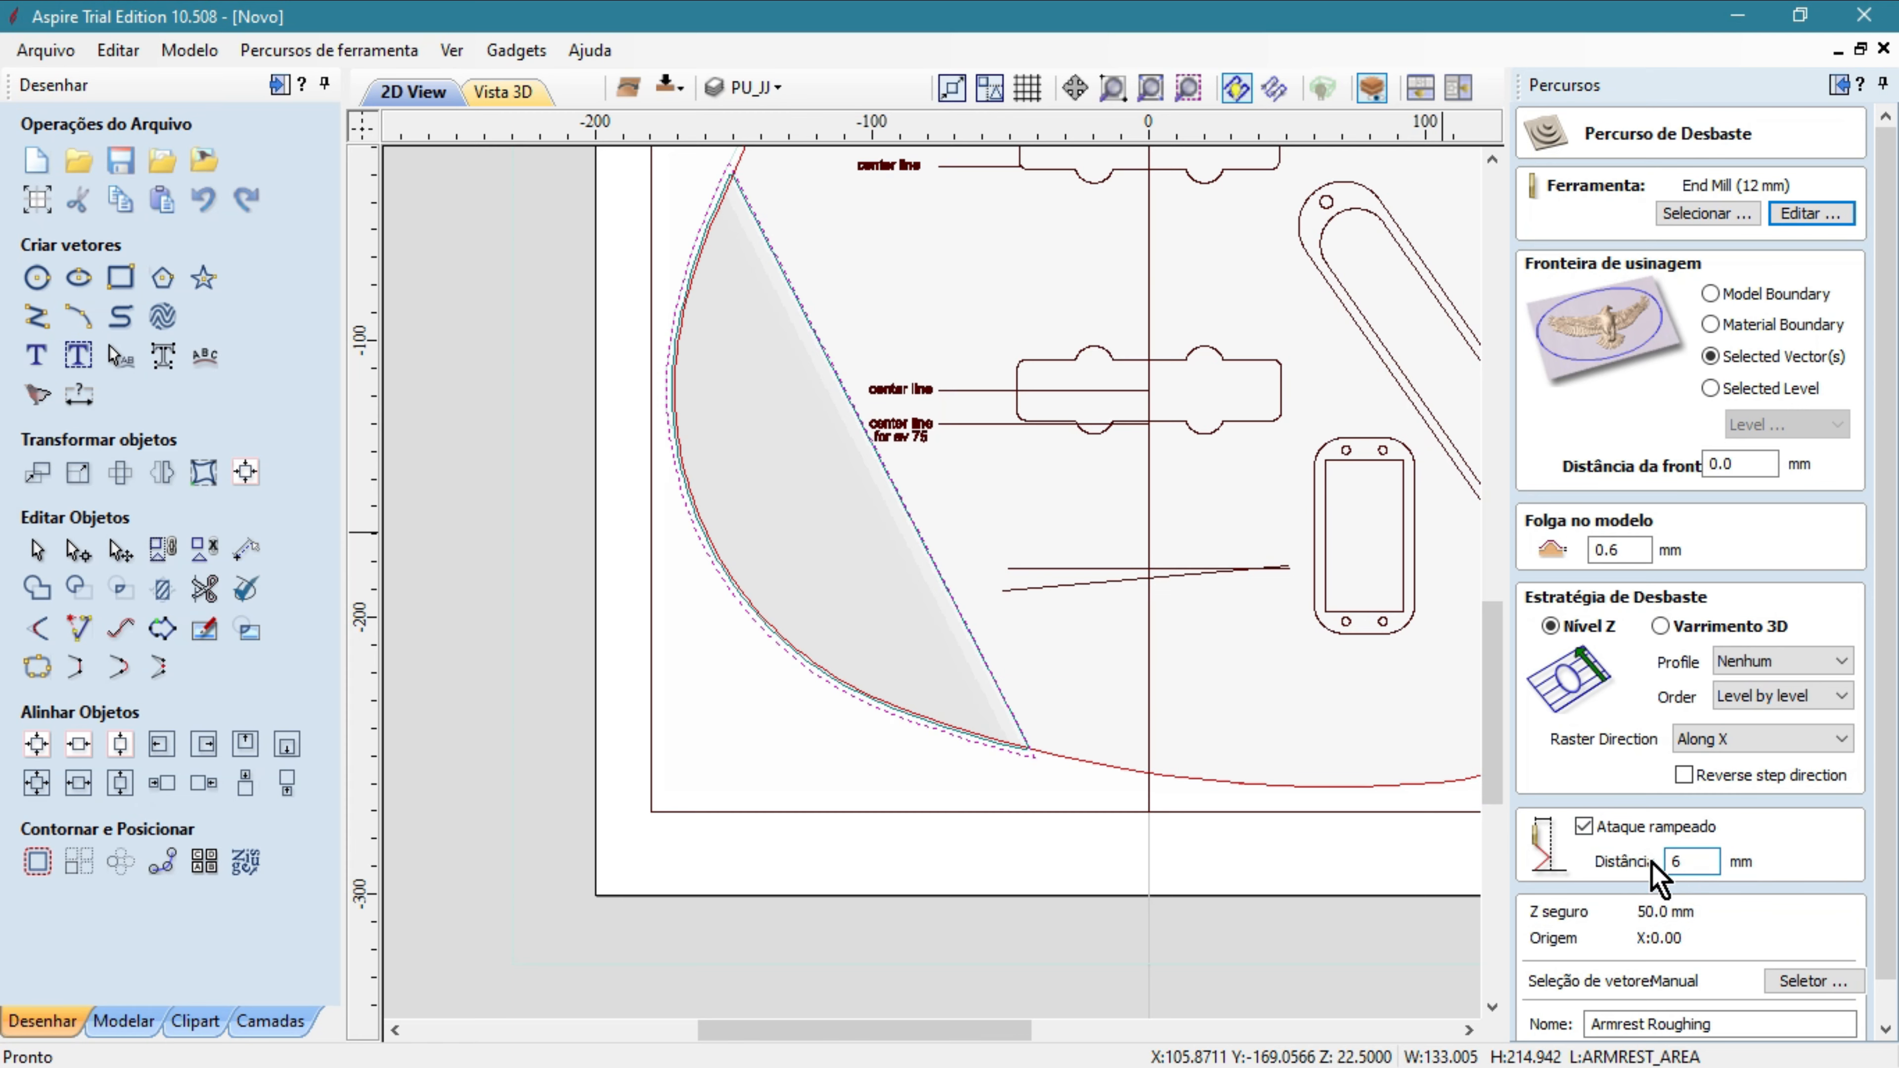
scroll(1889, 785, "down", 1)
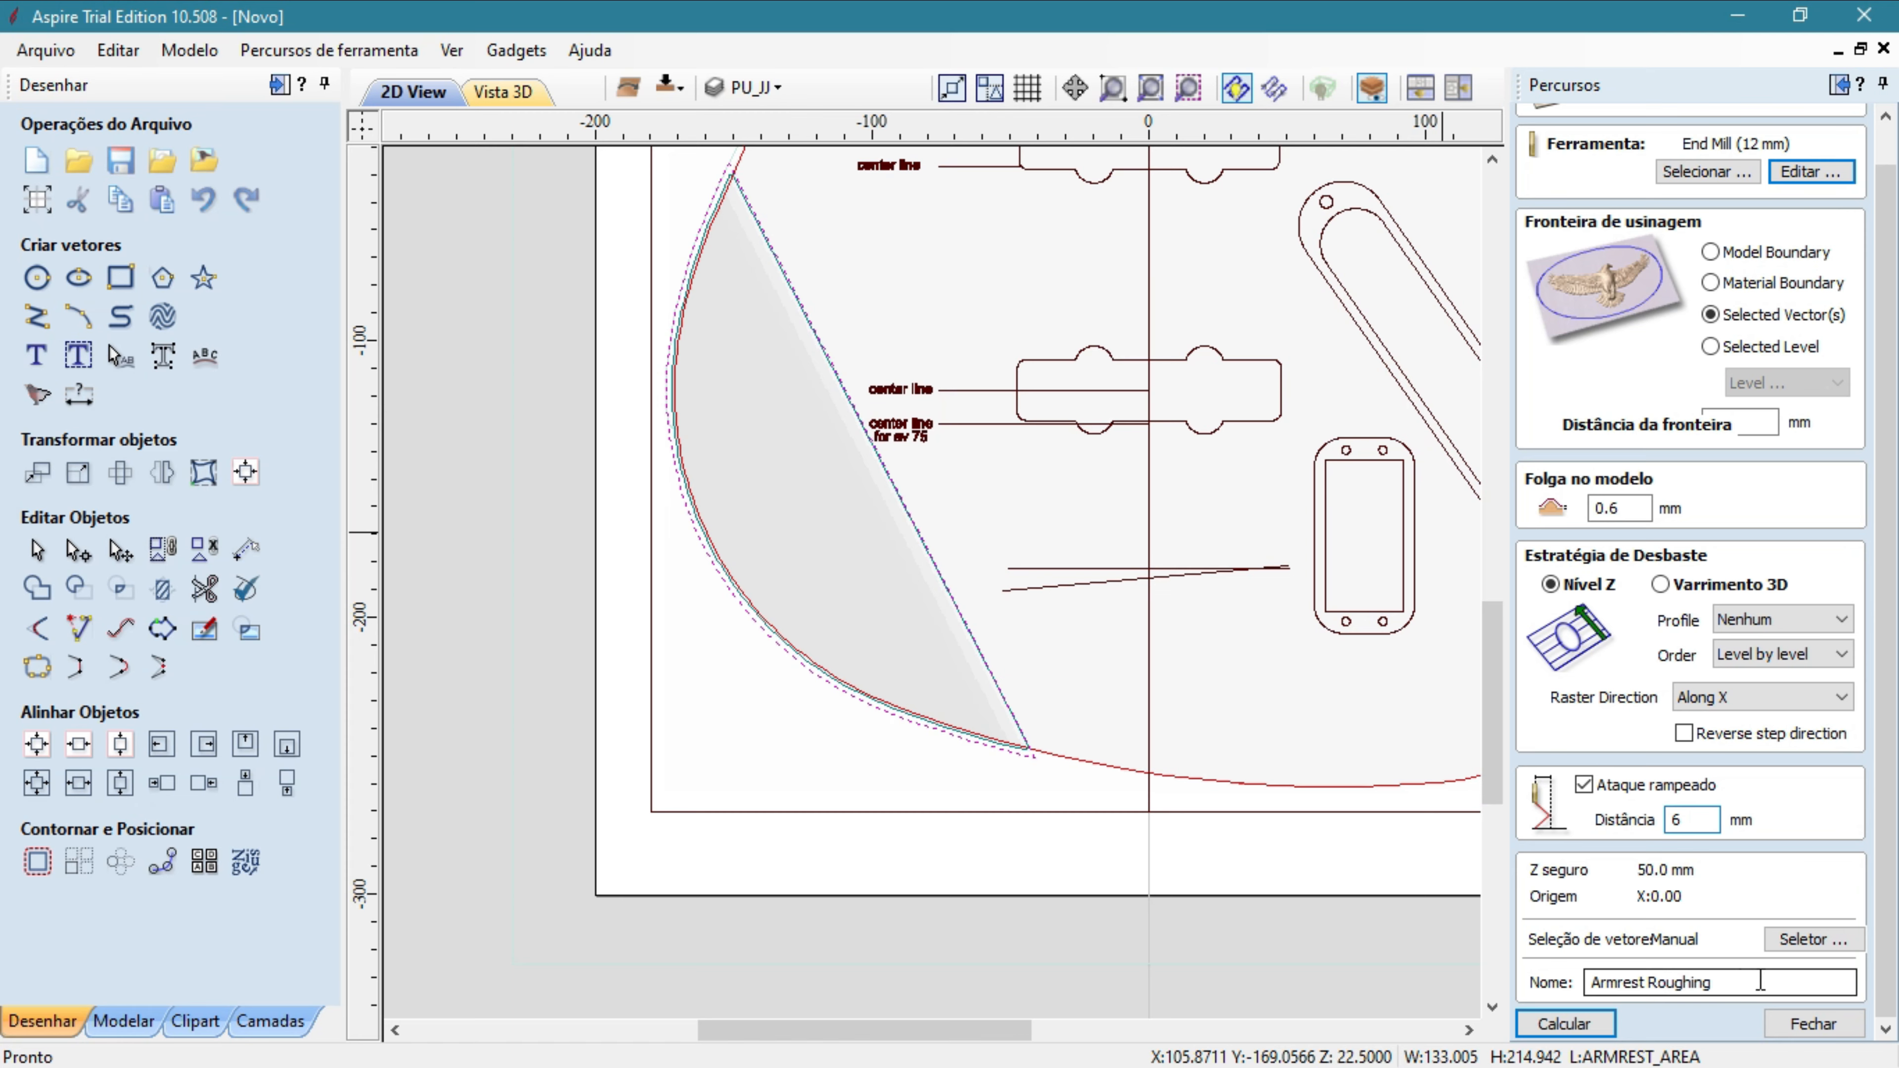
left_click(1564, 1026)
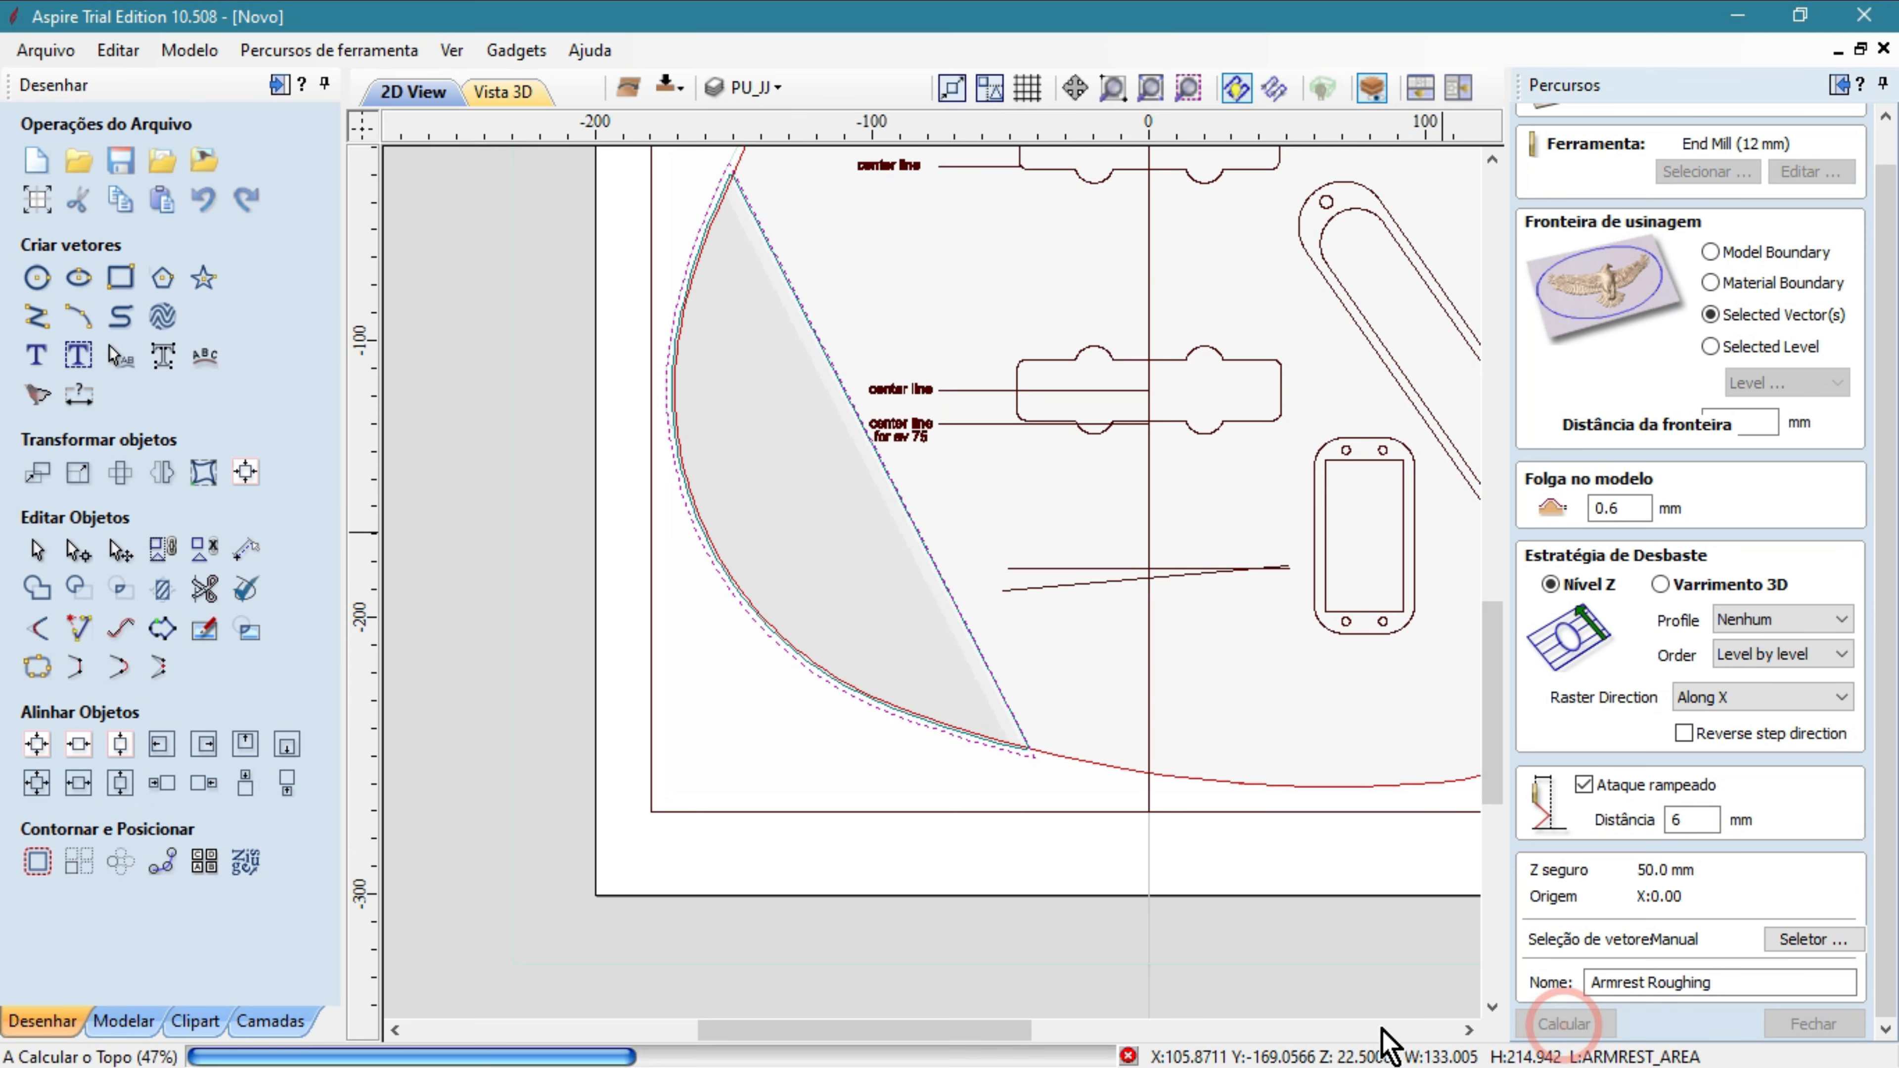
left_click(501, 92)
left_click_drag(793, 583, 1215, 710)
scroll(1226, 621, "up", 6)
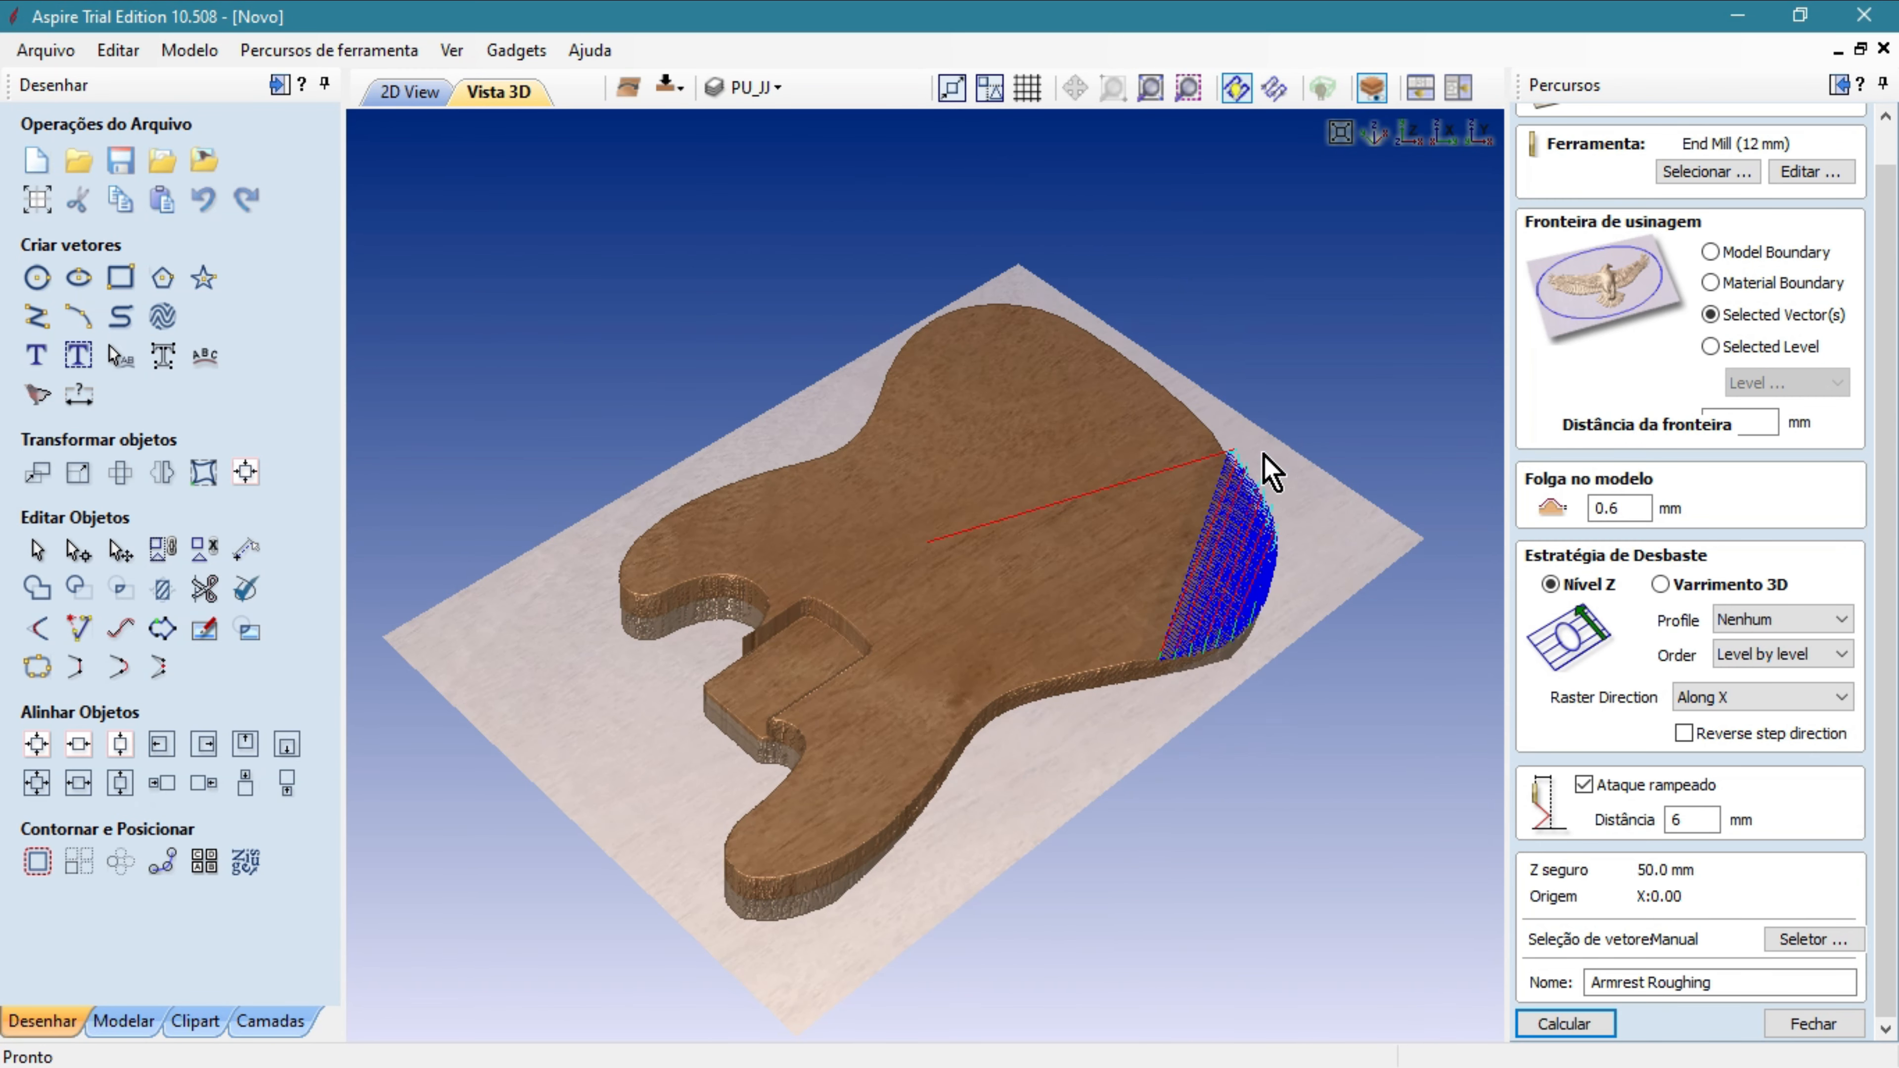
middle_click_drag(1303, 341, 1027, 494)
left_click_drag(1324, 832, 1119, 692)
Try a 4 mm boundary offset on the Armrest Roughing toolpath, recalculate it and inspect the passes around the body edge.
double_click(1734, 421)
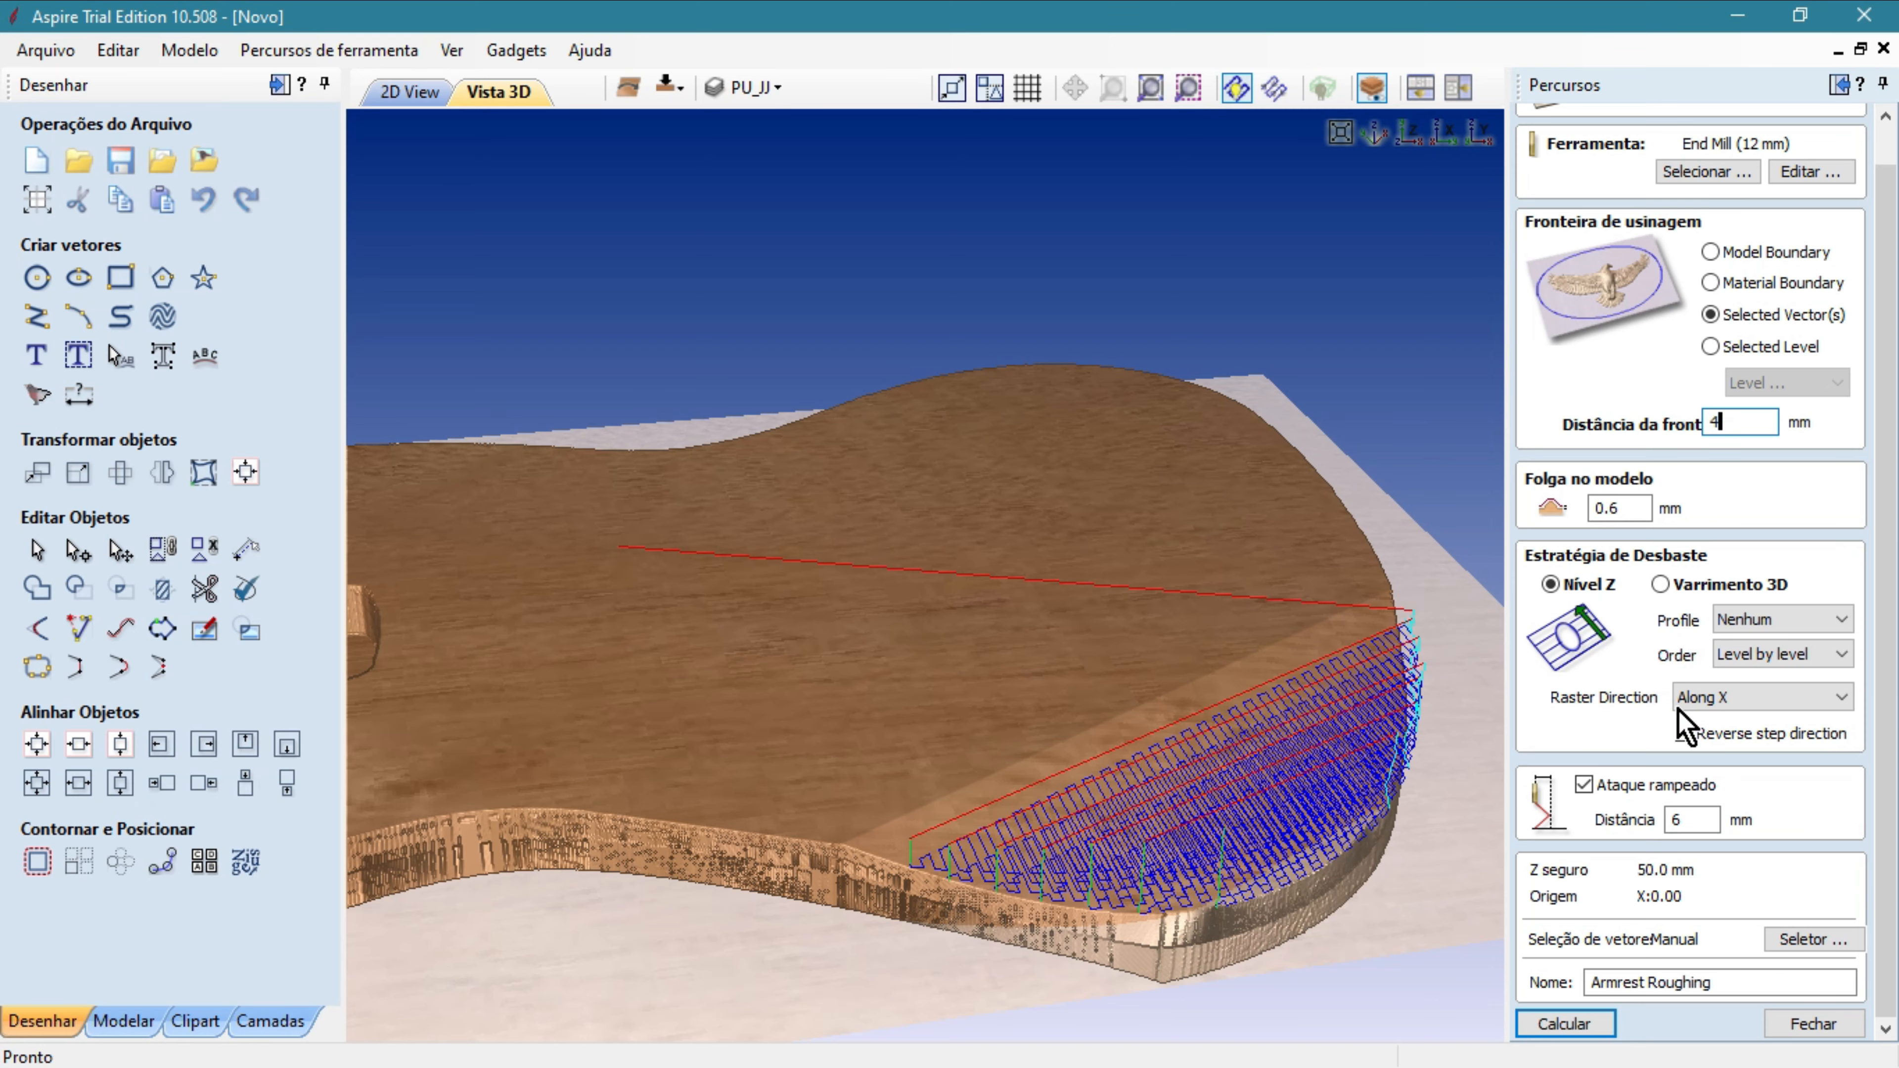
left_click(1564, 1023)
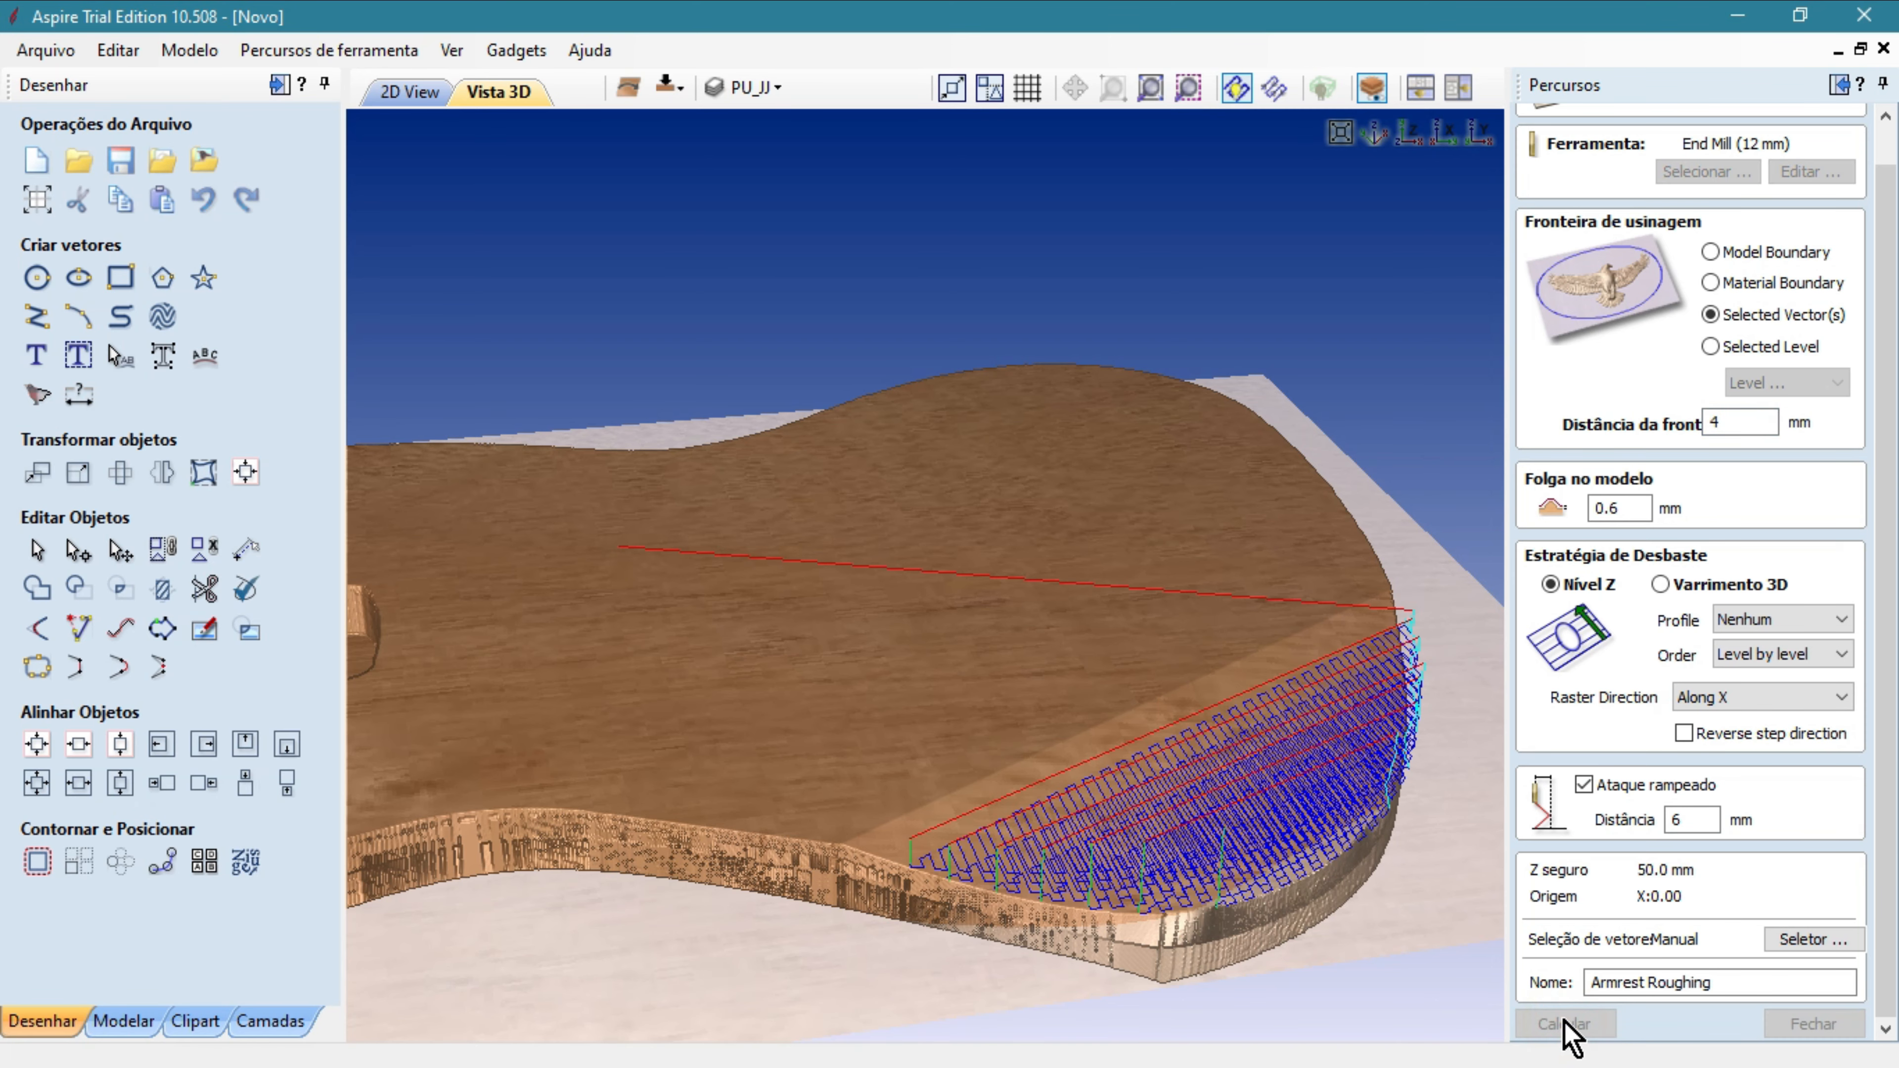
left_click_drag(1191, 815, 1484, 627)
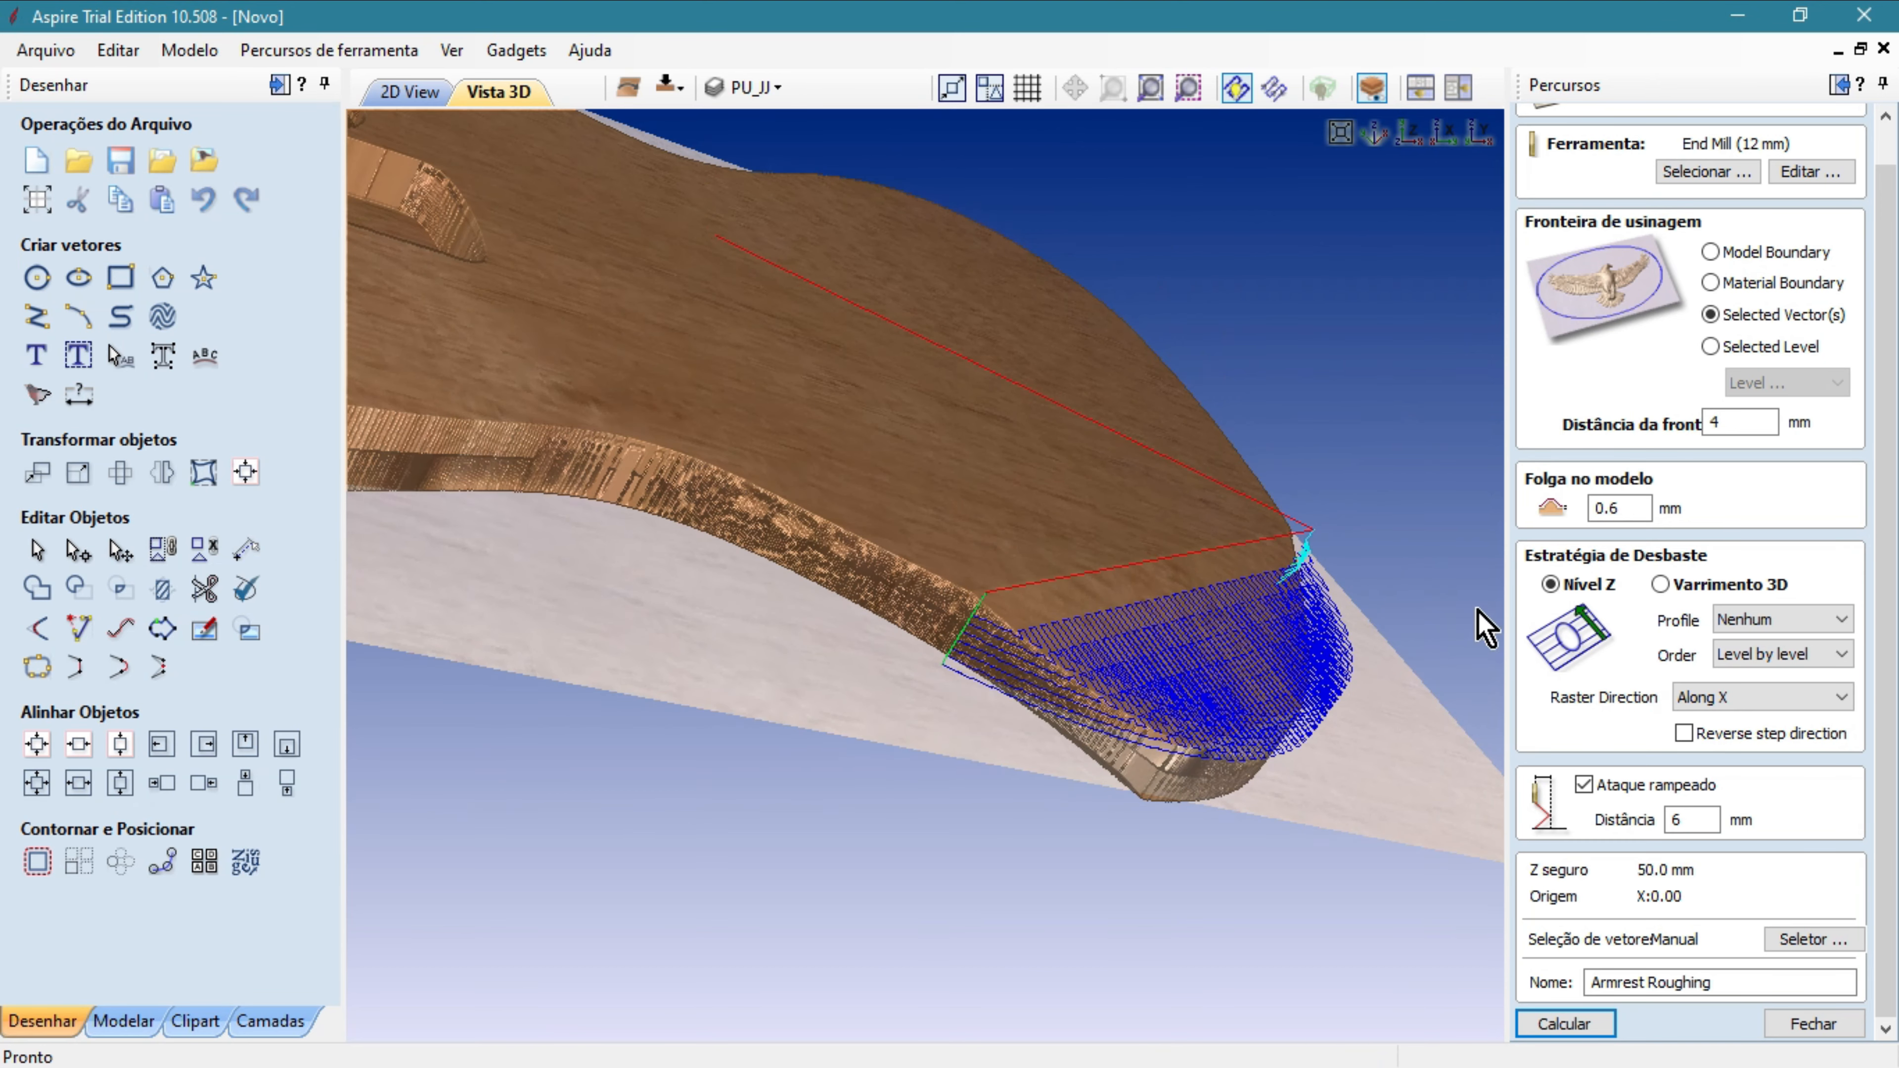
Replace the roughing boundary offset, recalculate the Armrest Roughing toolpath, and close it to return to the 2D view.
double_click(1735, 421)
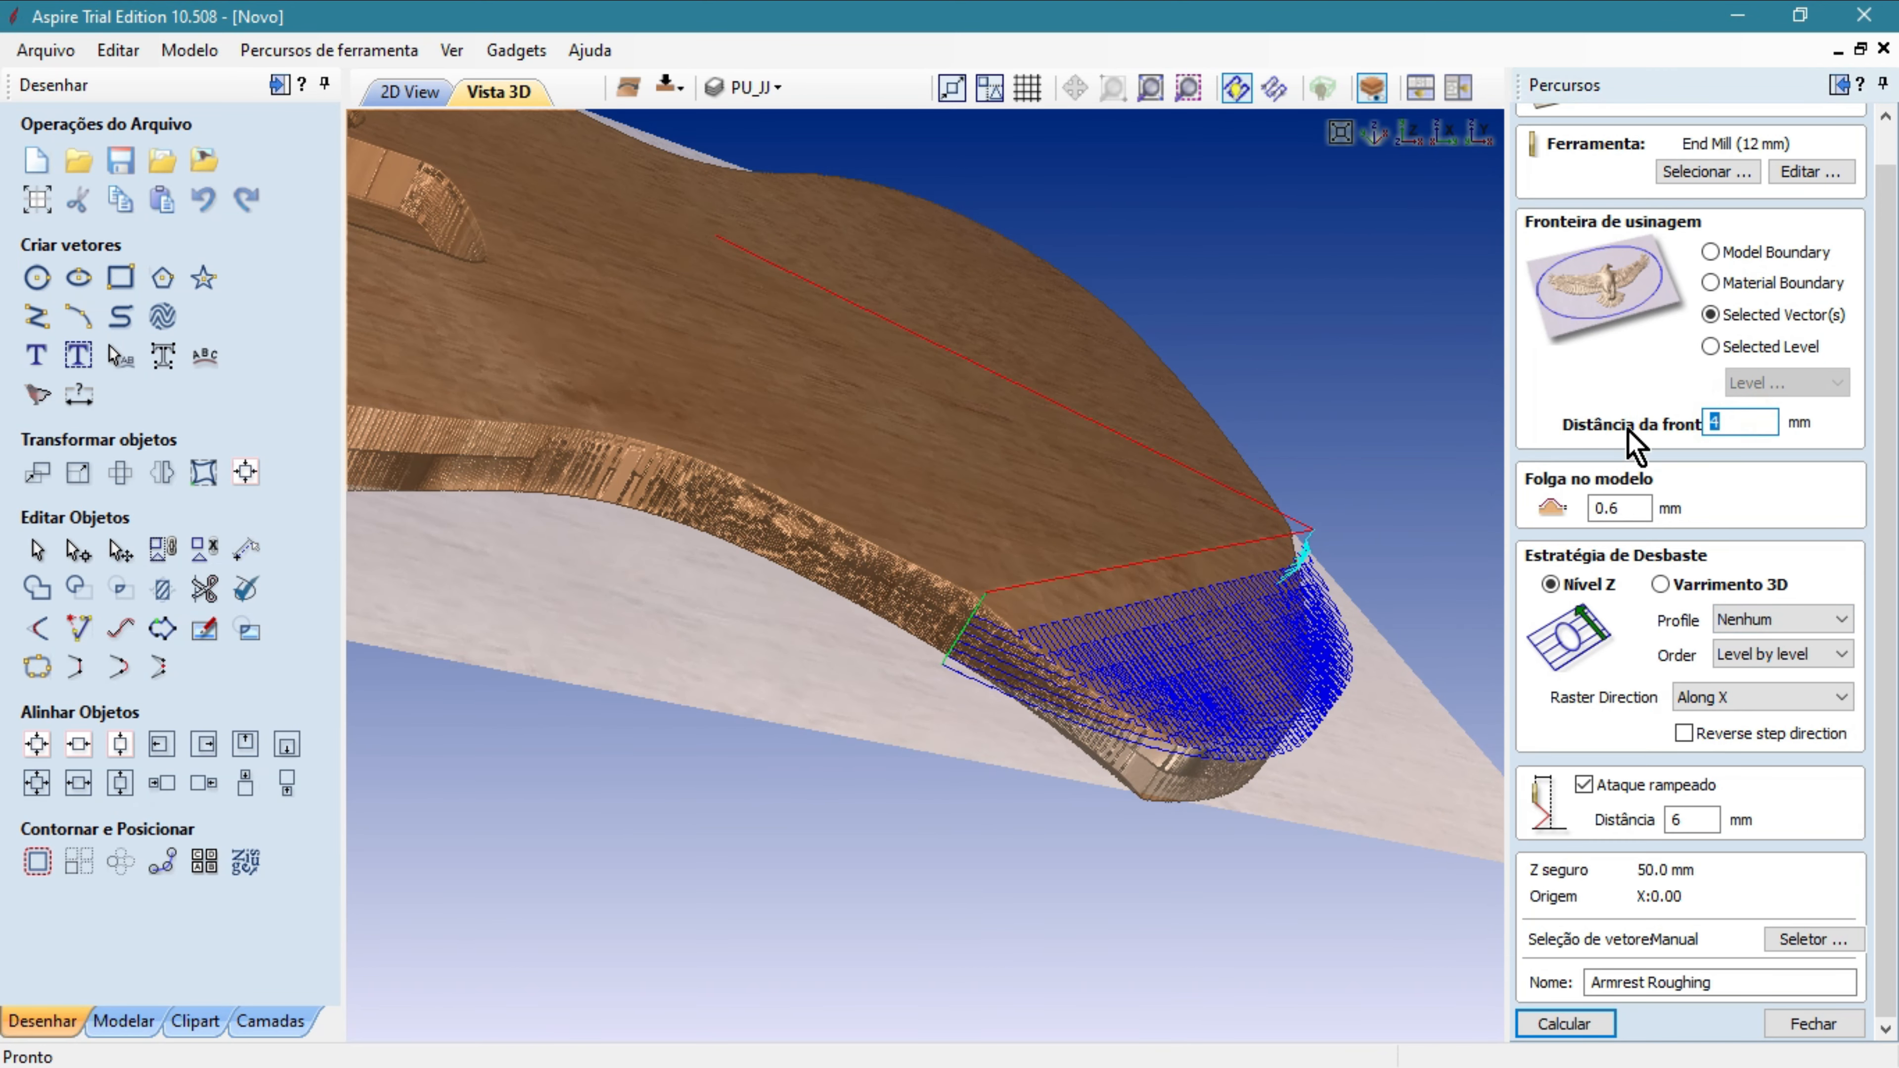
left_click(1566, 1023)
left_click_drag(1148, 724, 863, 685)
left_click(1811, 1024)
left_click(389, 90)
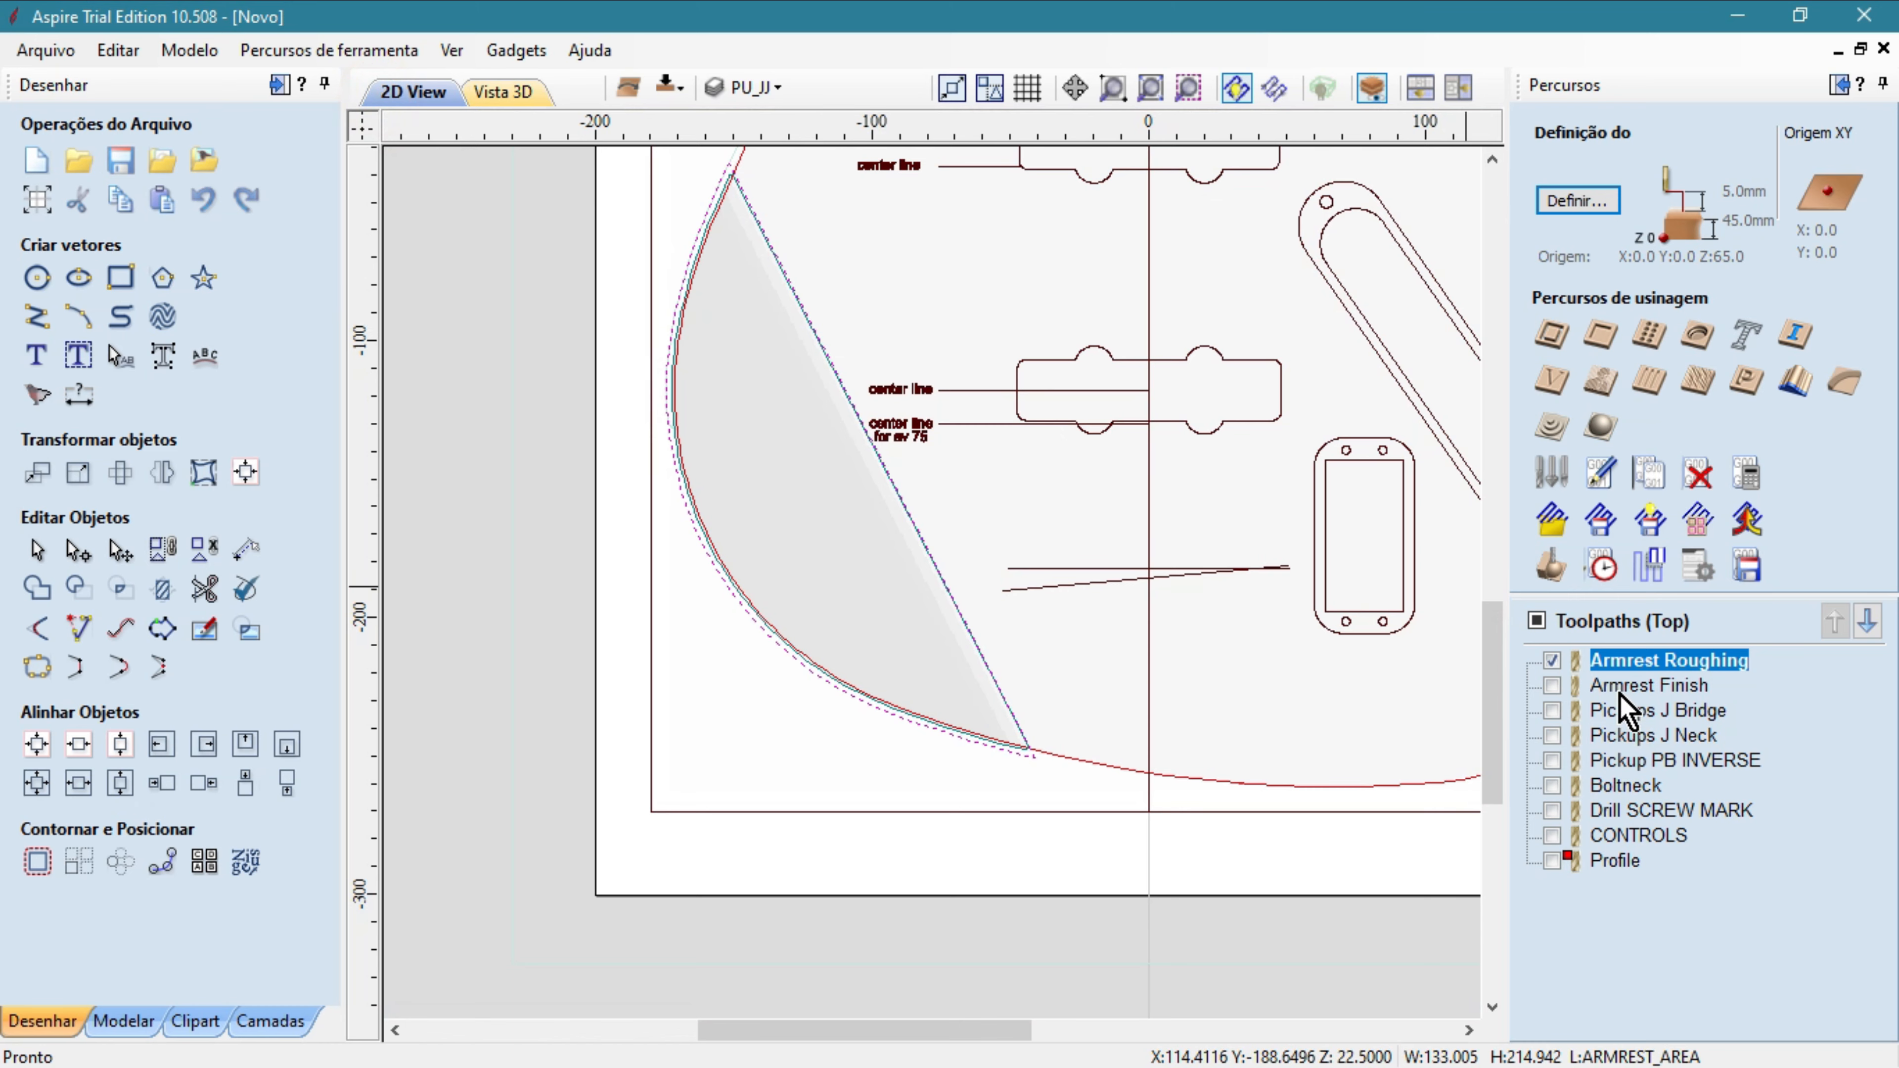
Open the Armrest Finish toolpath for editing and select the inner armrest area vector as its boundary.
double_click(1620, 690)
middle_click_drag(763, 275, 792, 355)
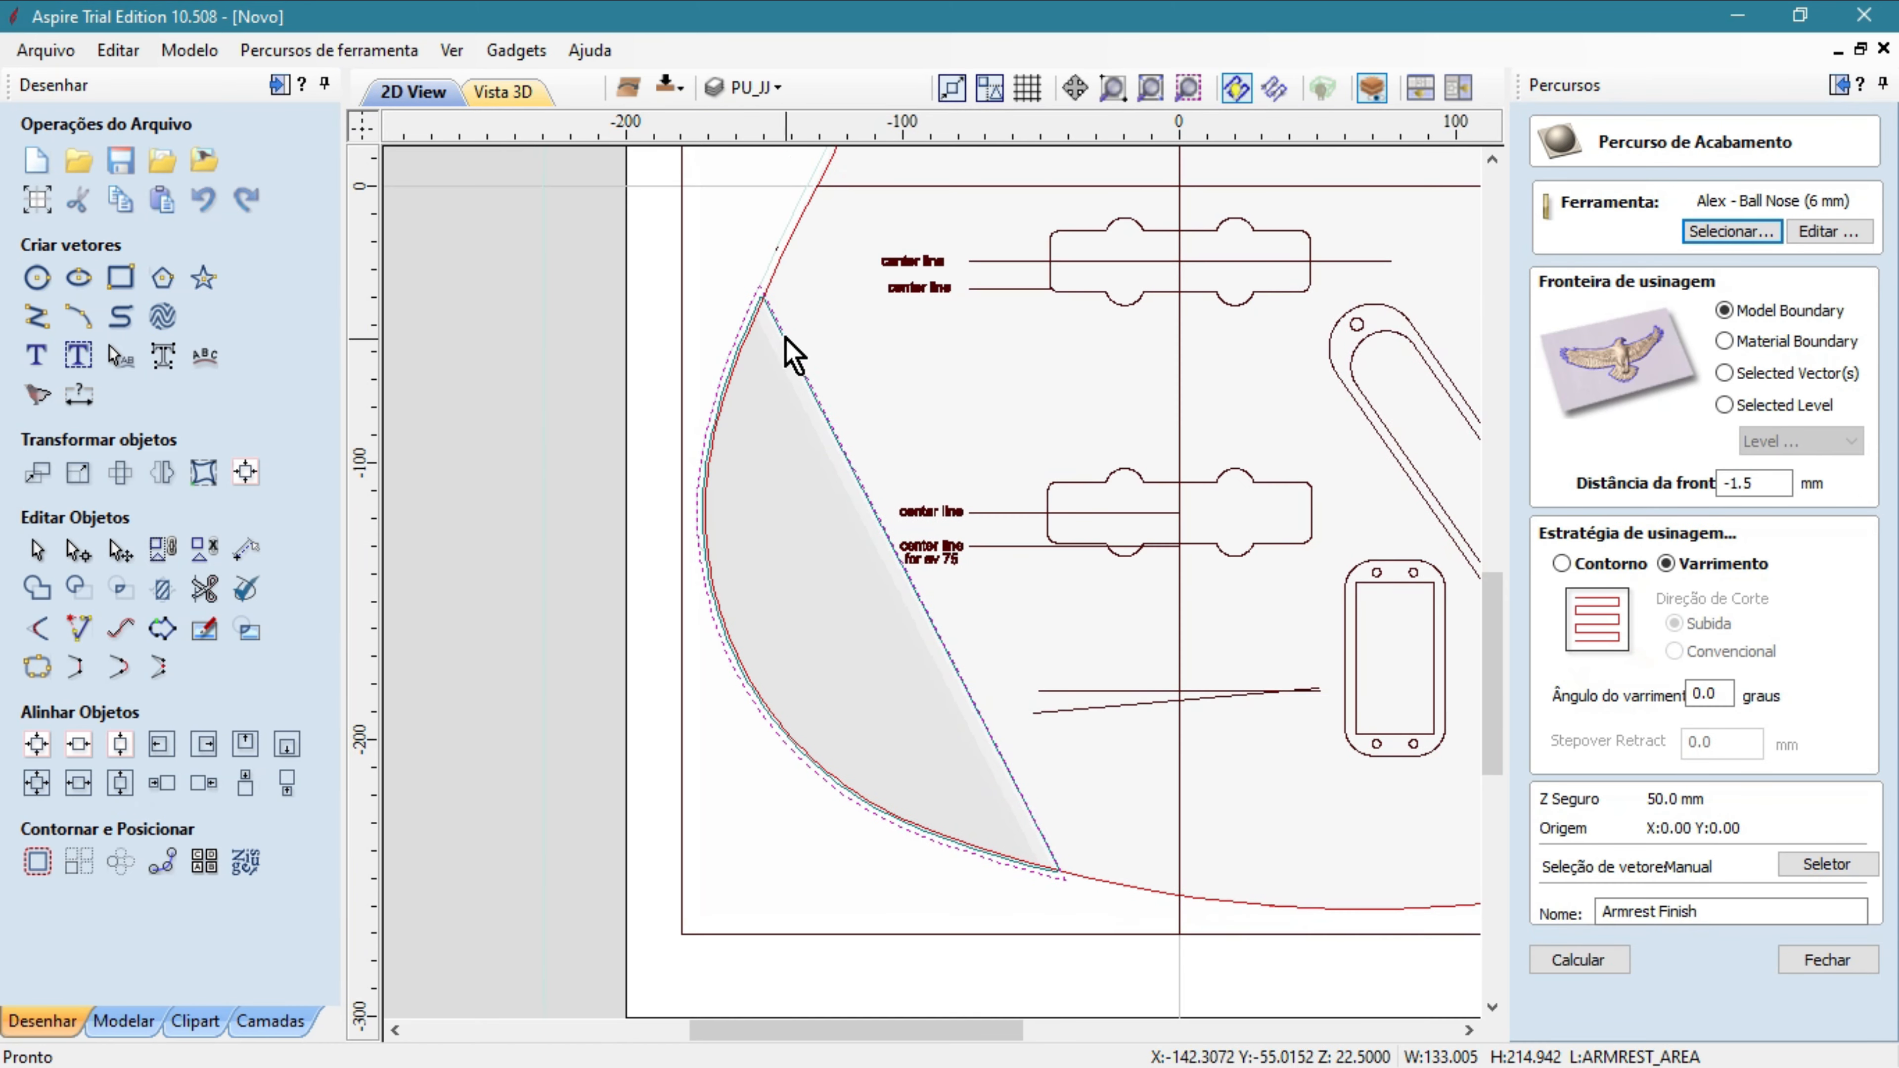
scroll(770, 318, "up", 6)
left_click(695, 217)
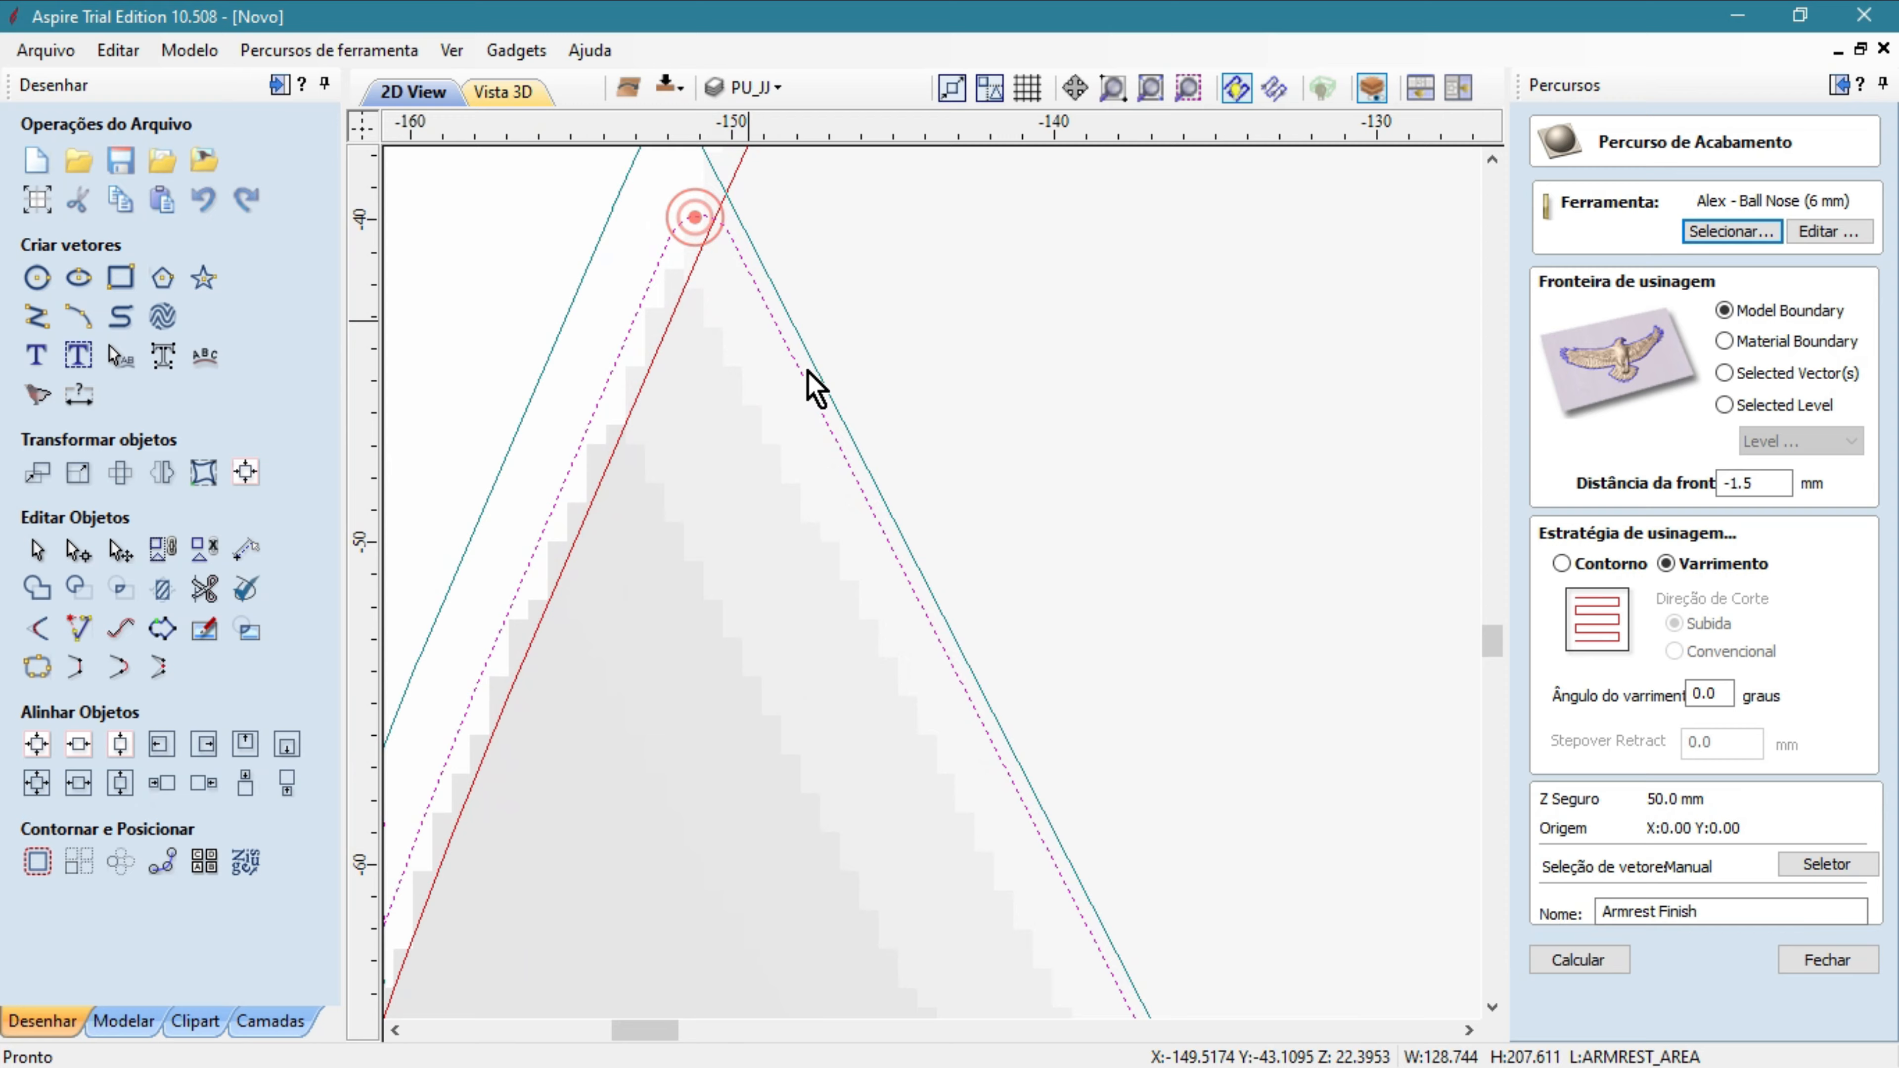
scroll(817, 389, "down", 10)
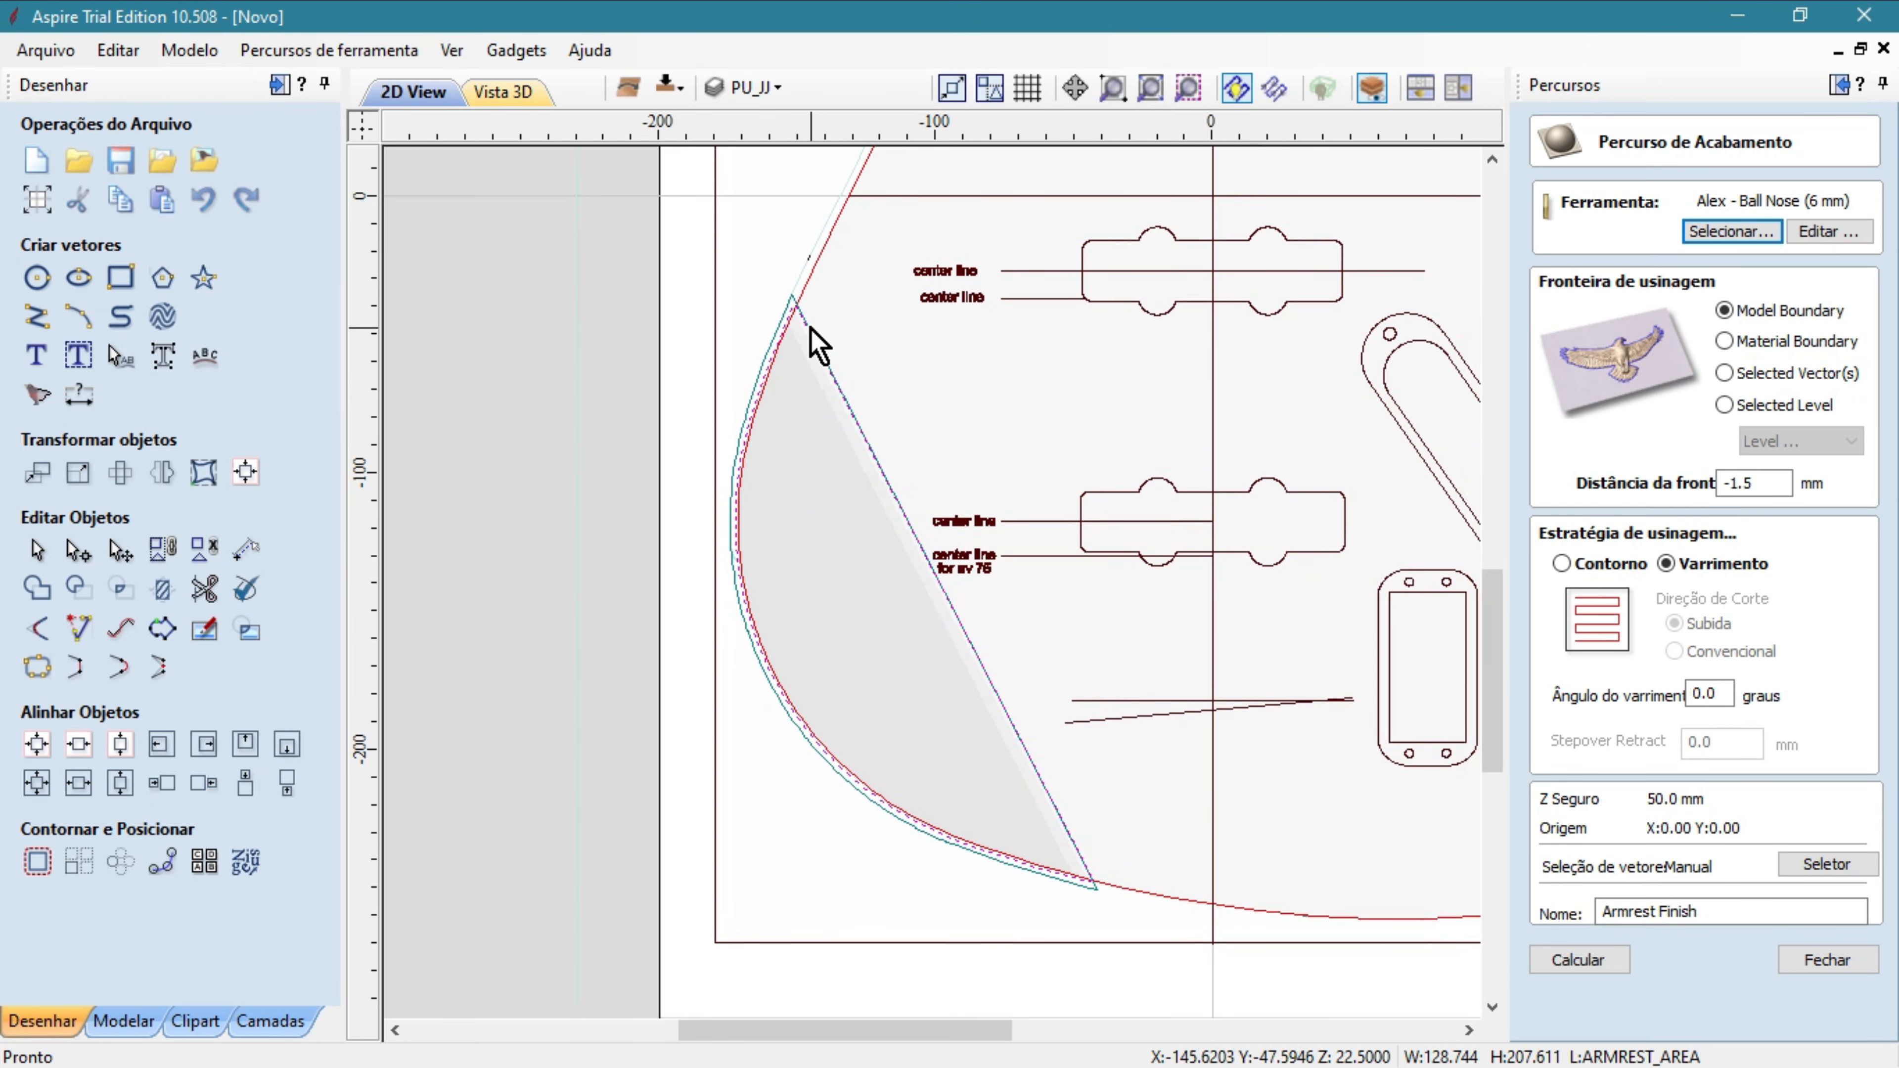
scroll(819, 346, "up", 8)
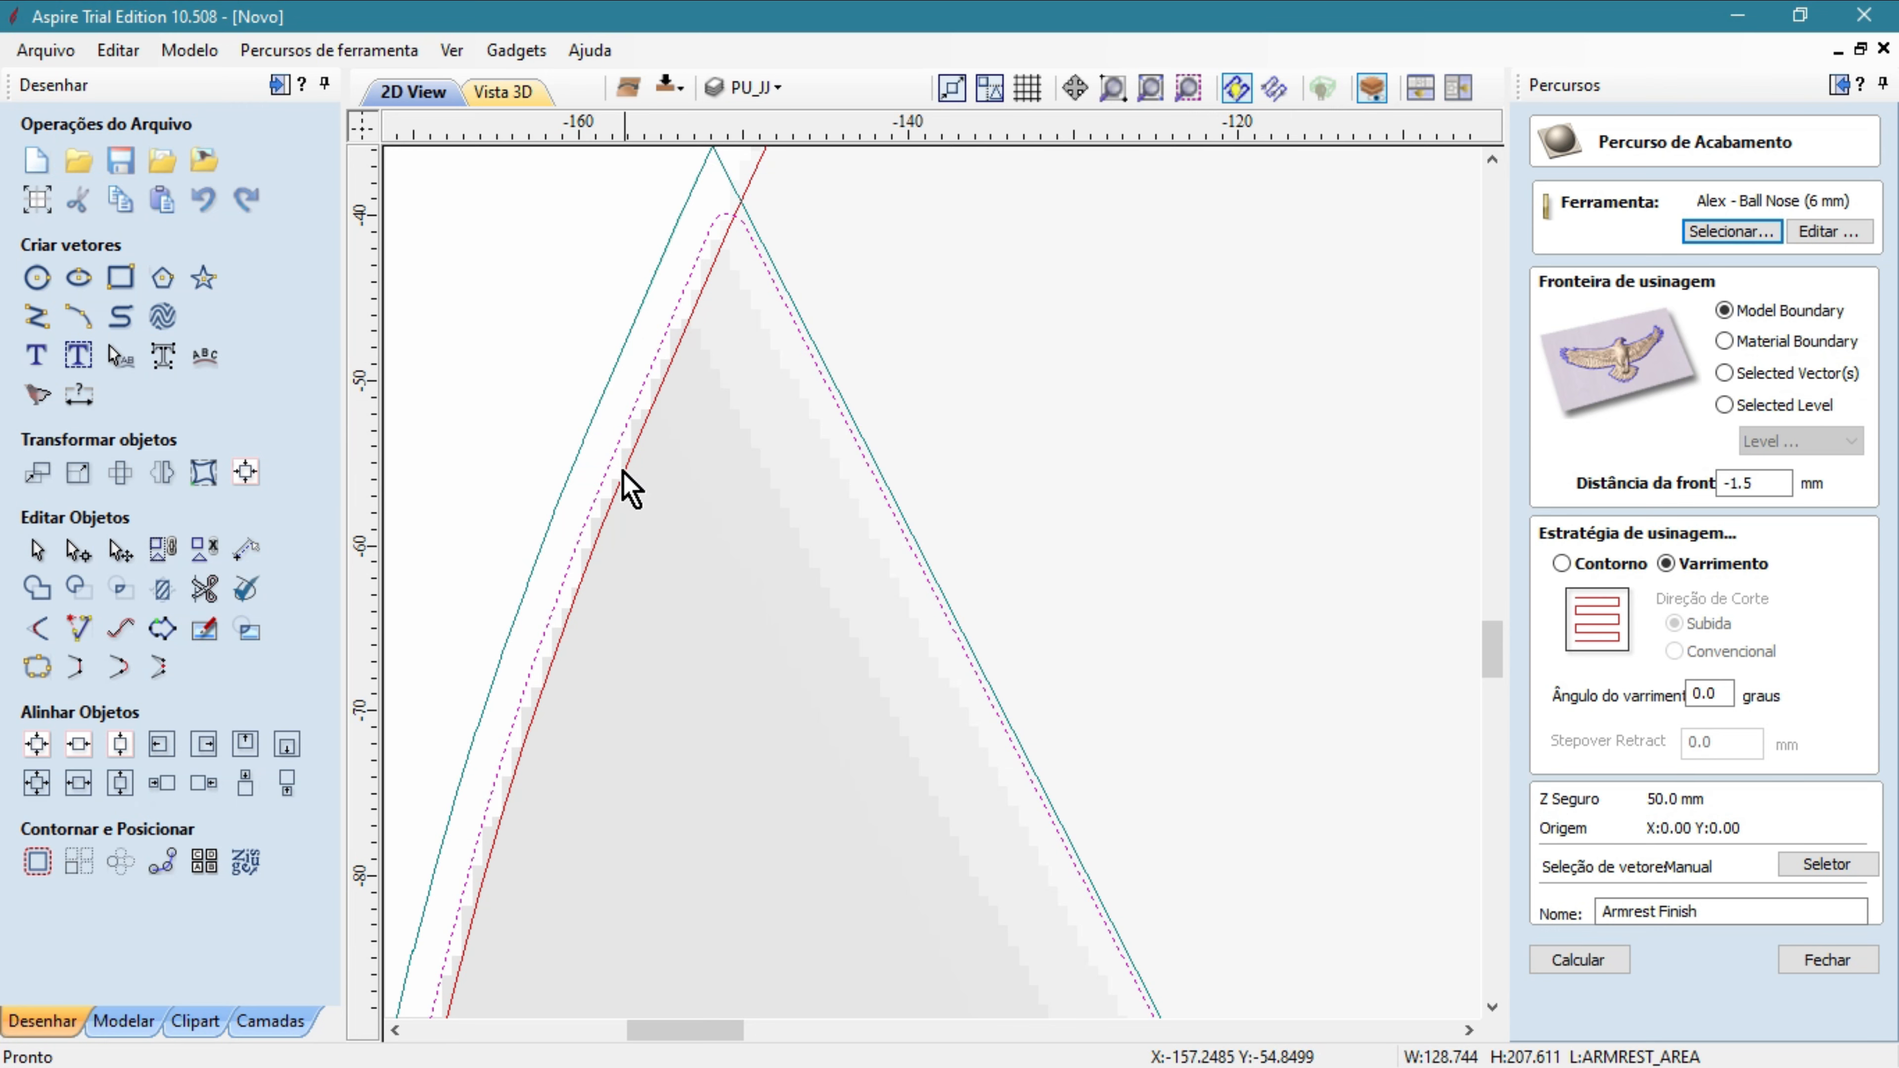
Assign the Ball Nose 12mm tool to the Armrest Finish toolpath and limit machining to the selected vectors.
left_click(1733, 231)
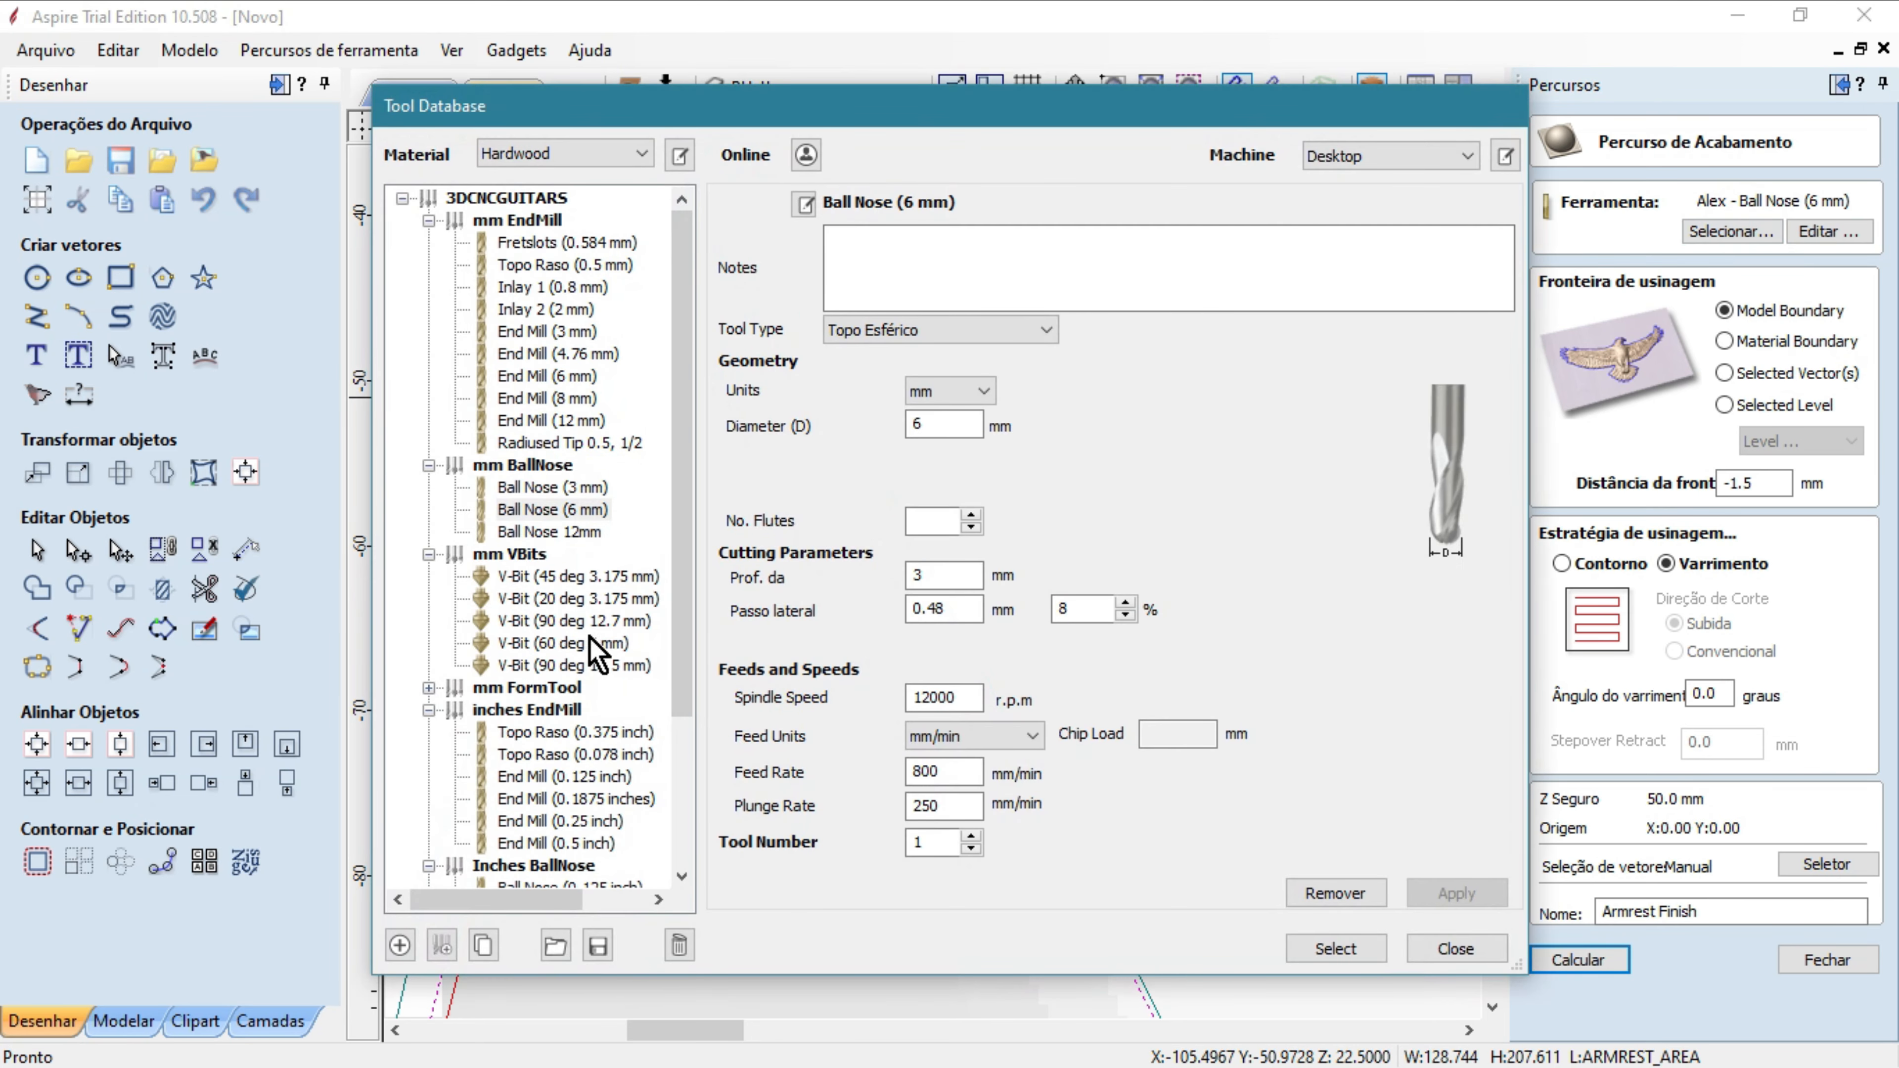
left_click(557, 532)
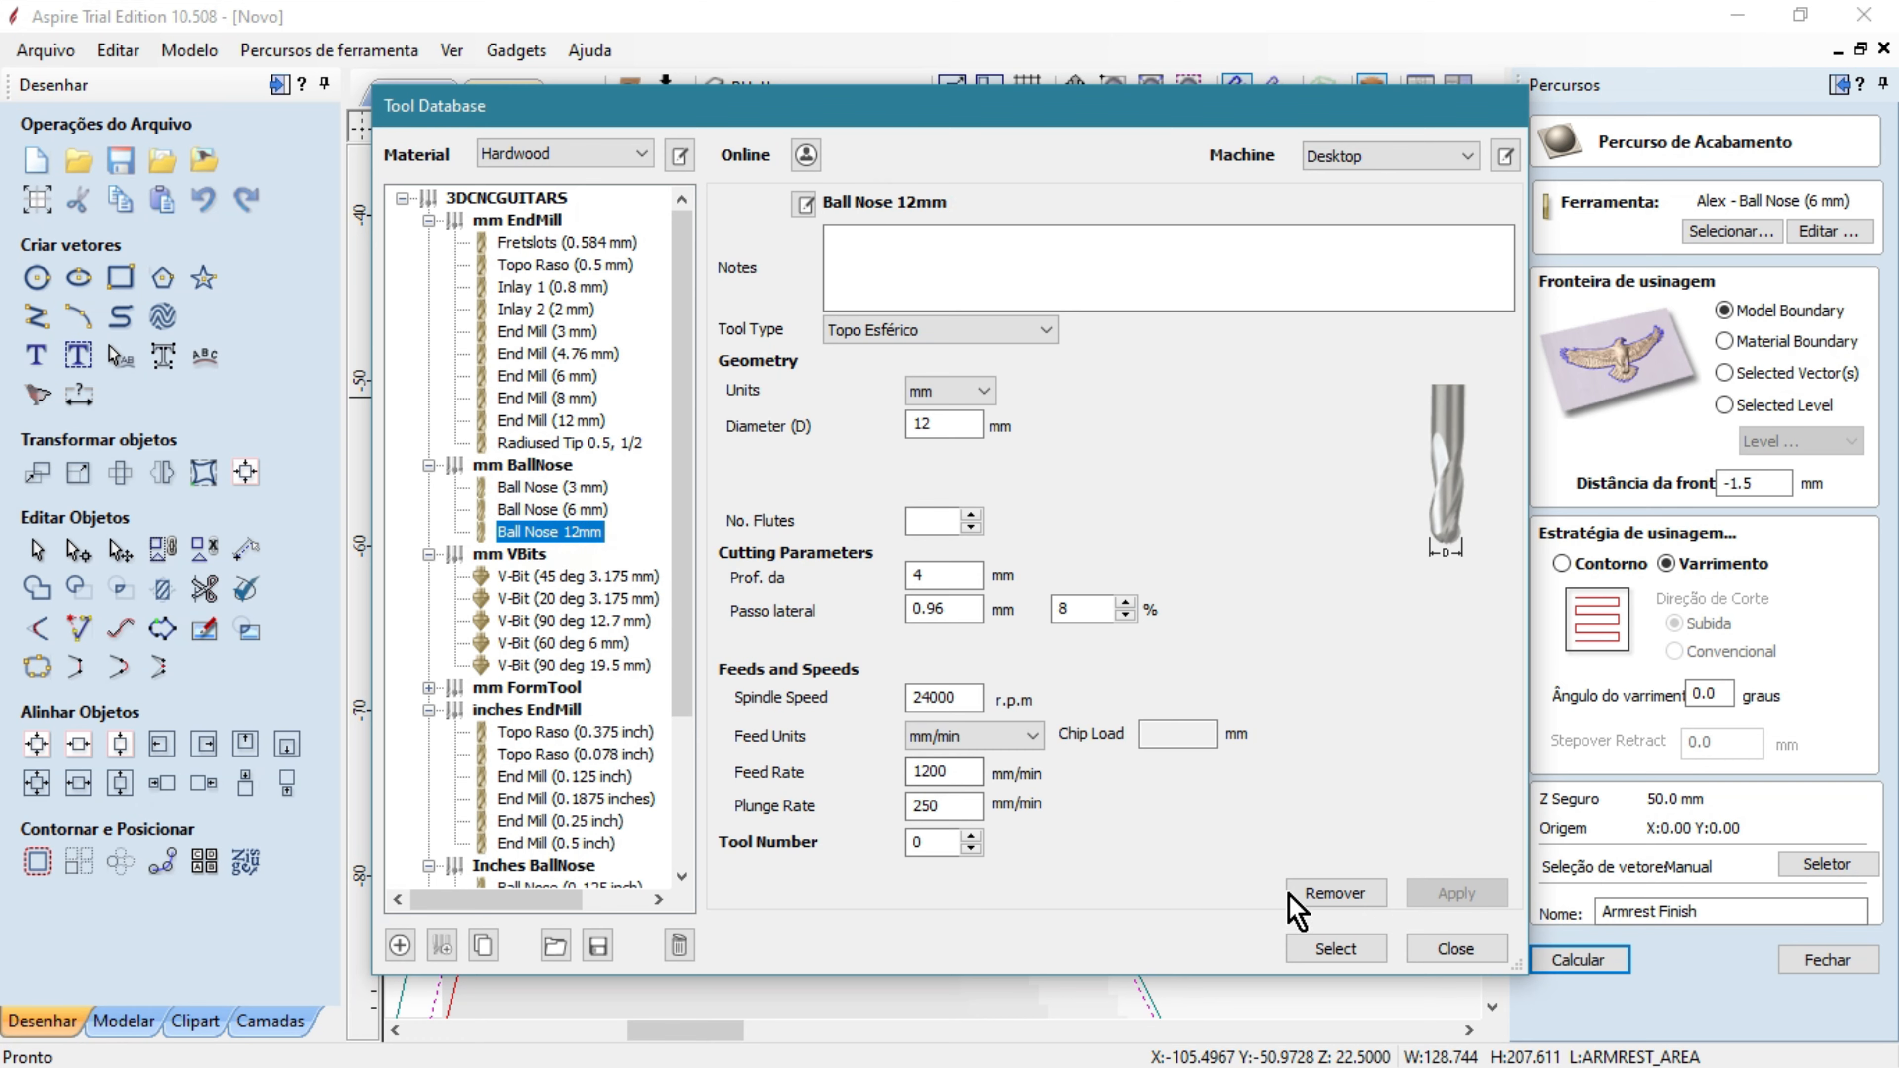
left_click(1325, 948)
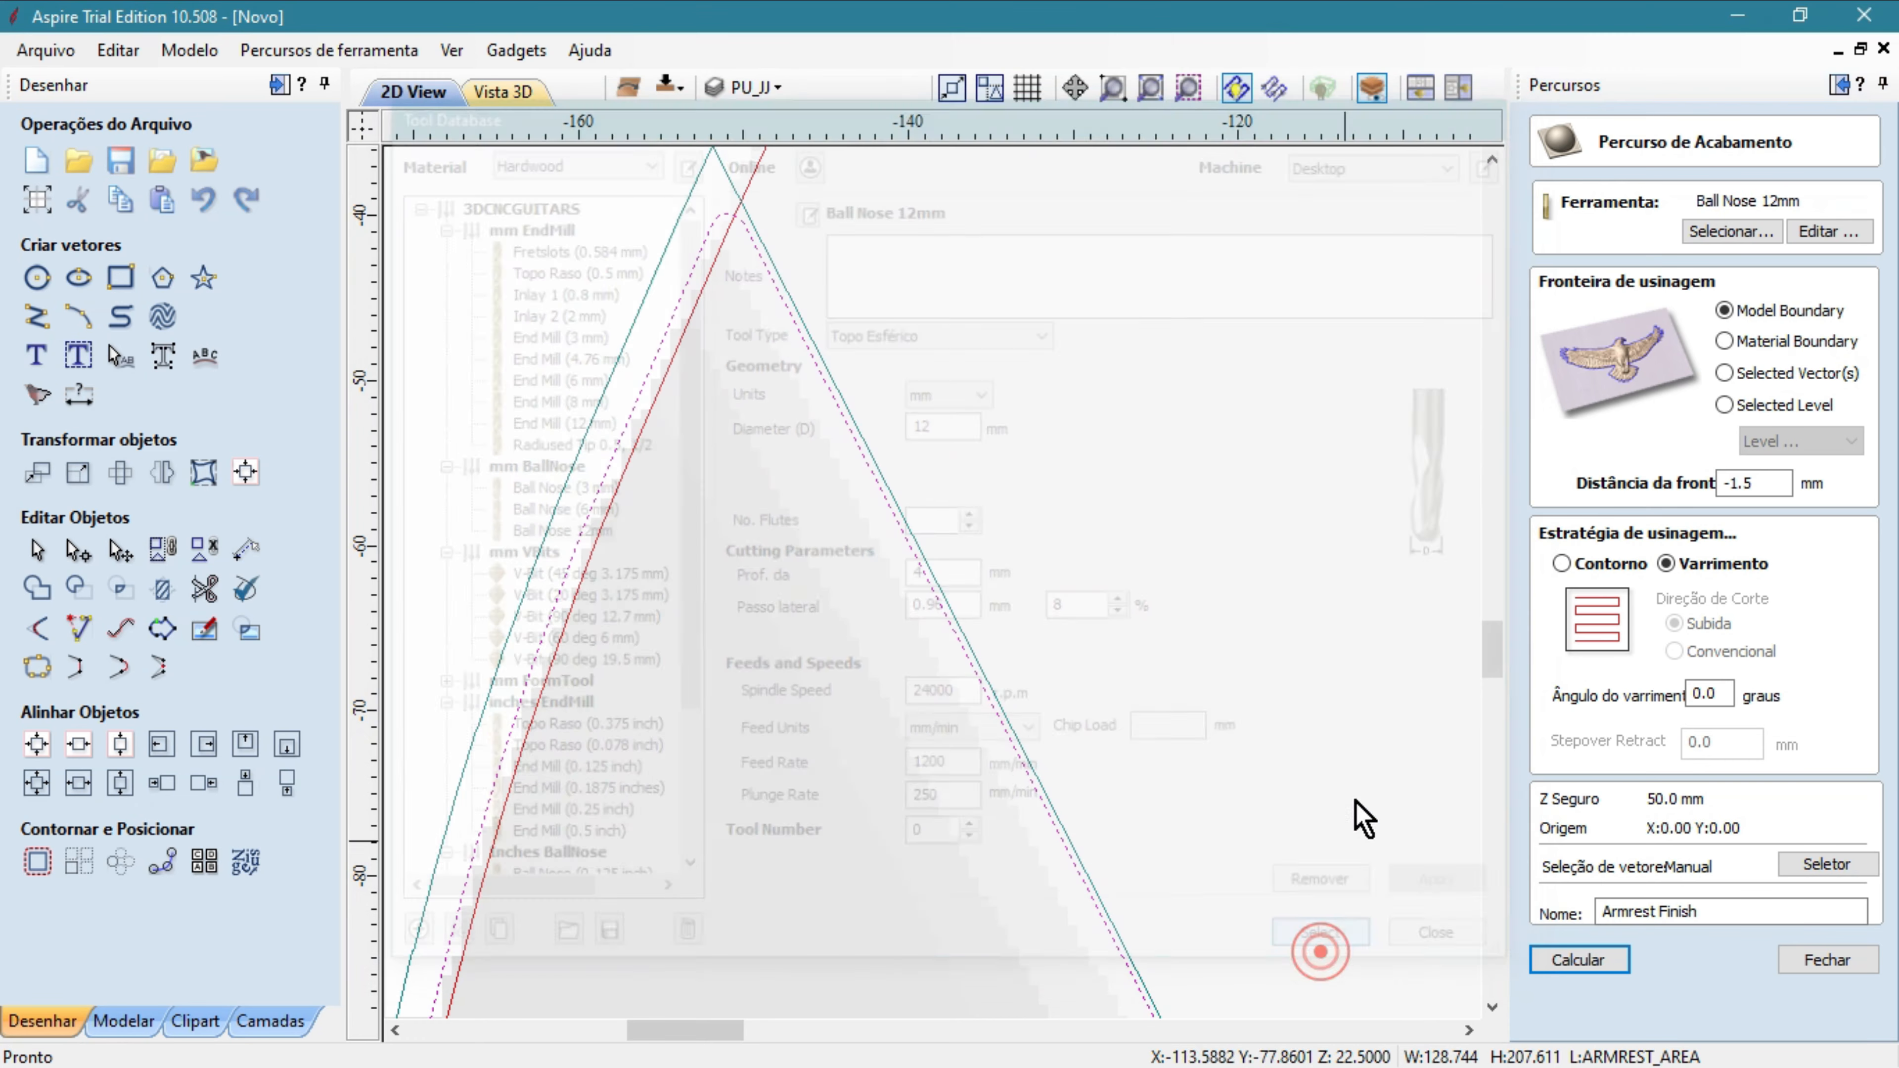
left_click(1745, 375)
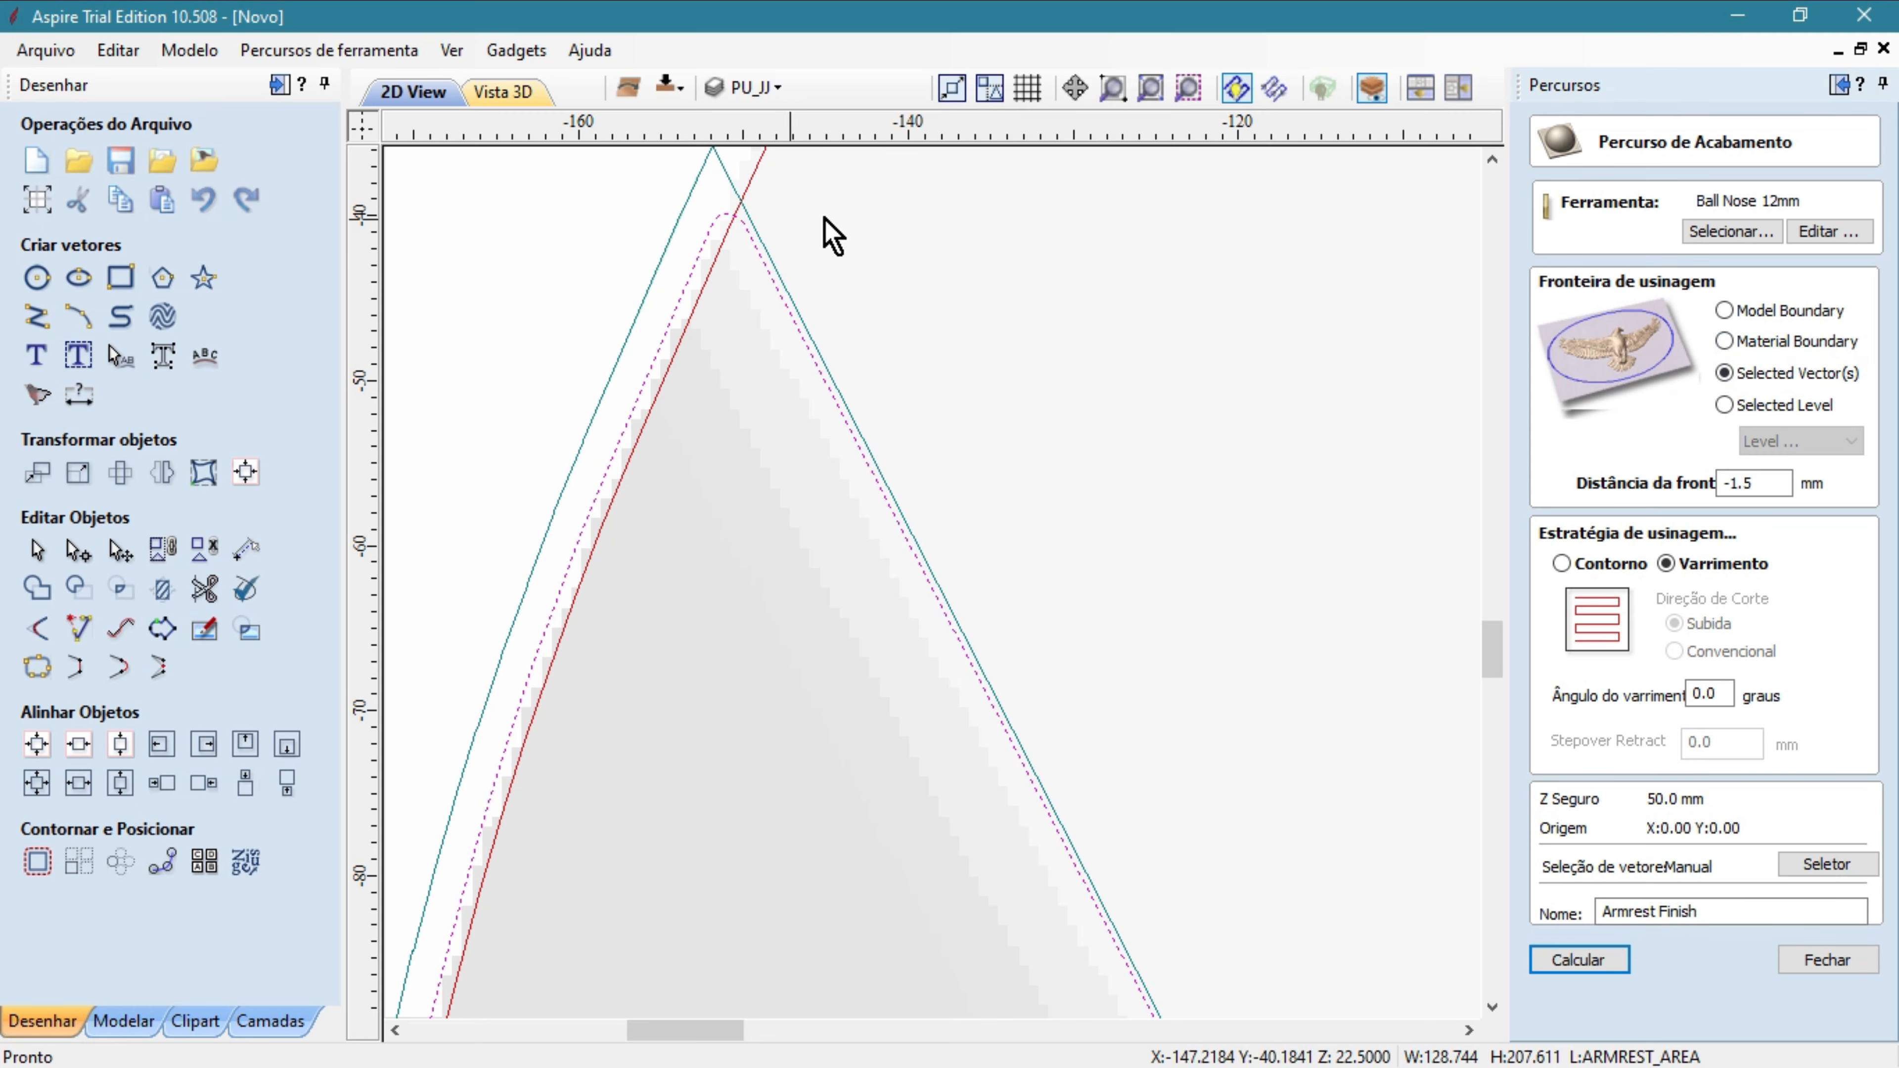
Edit the 12 mm ball nose to a 2000 mm/min feed rate, 600 mm/min plunge rate and 12% (1.44 mm) stepover.
left_click(1830, 233)
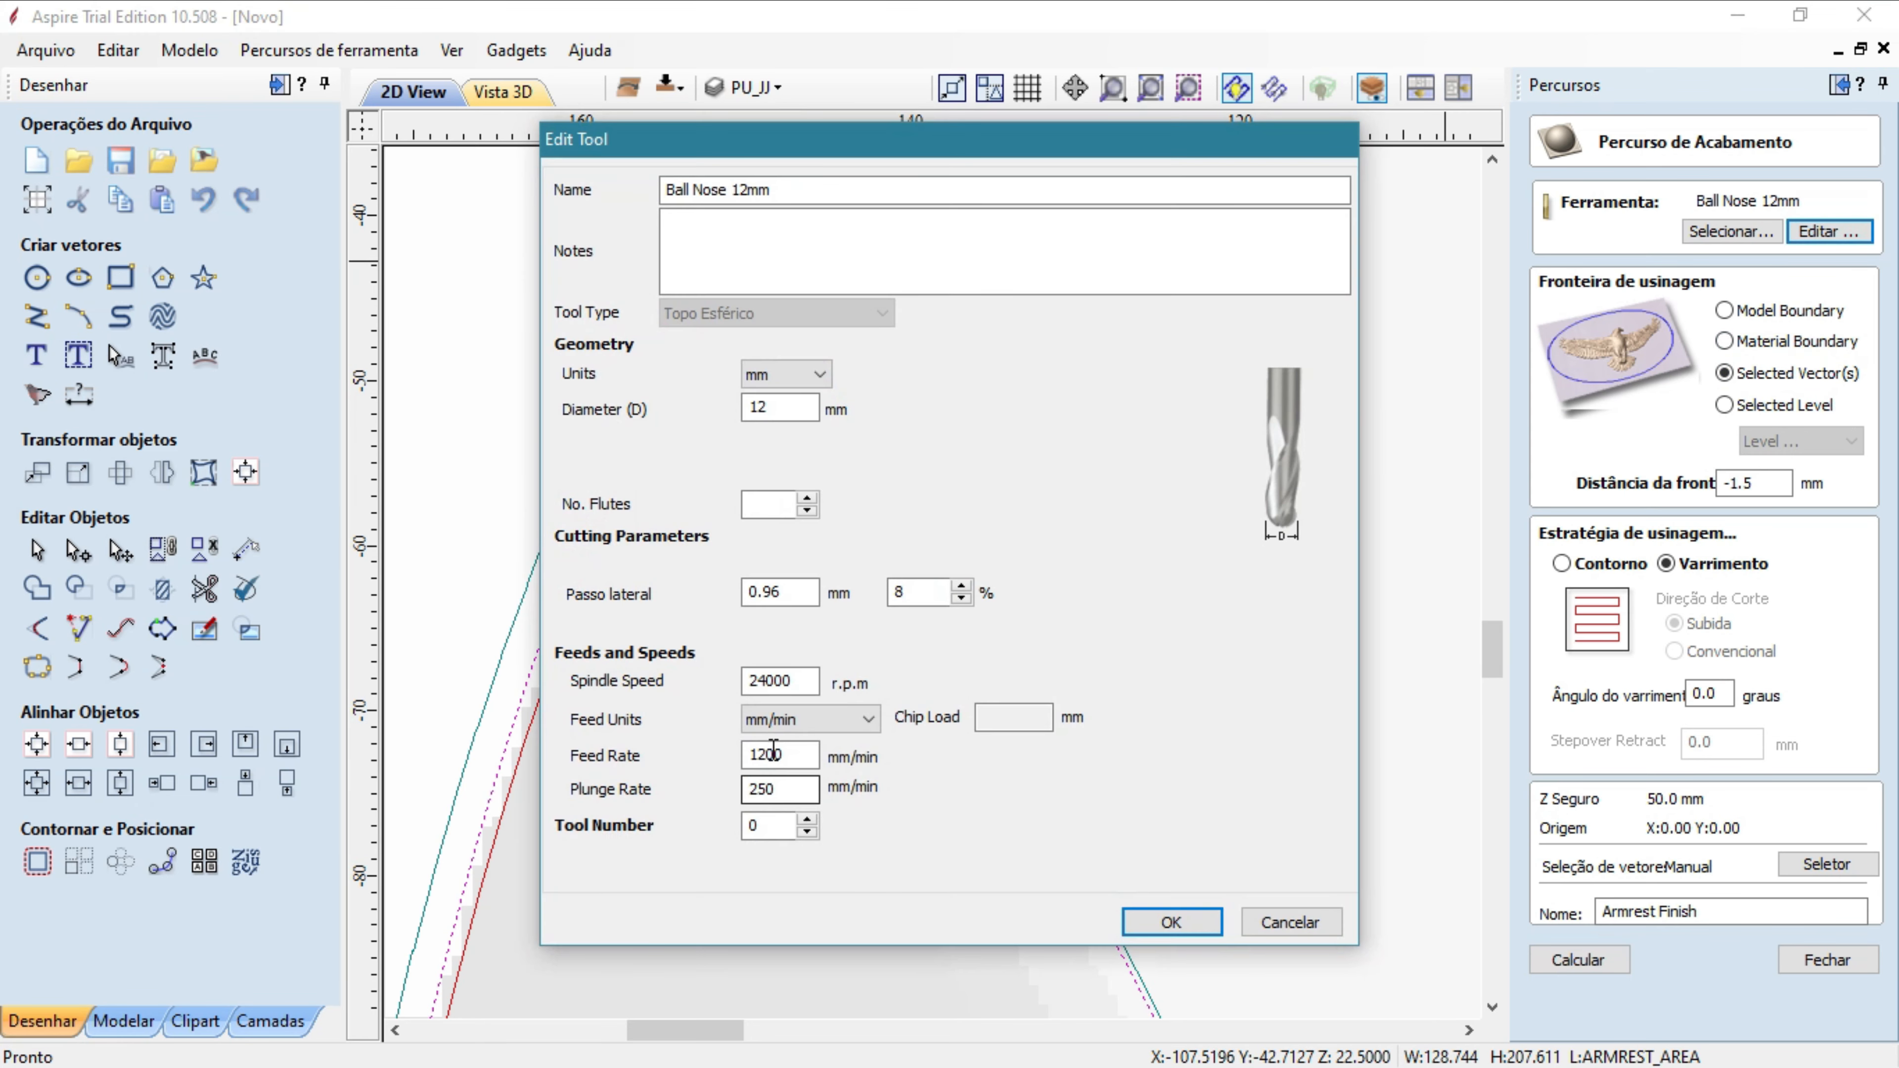
double_click(776, 755)
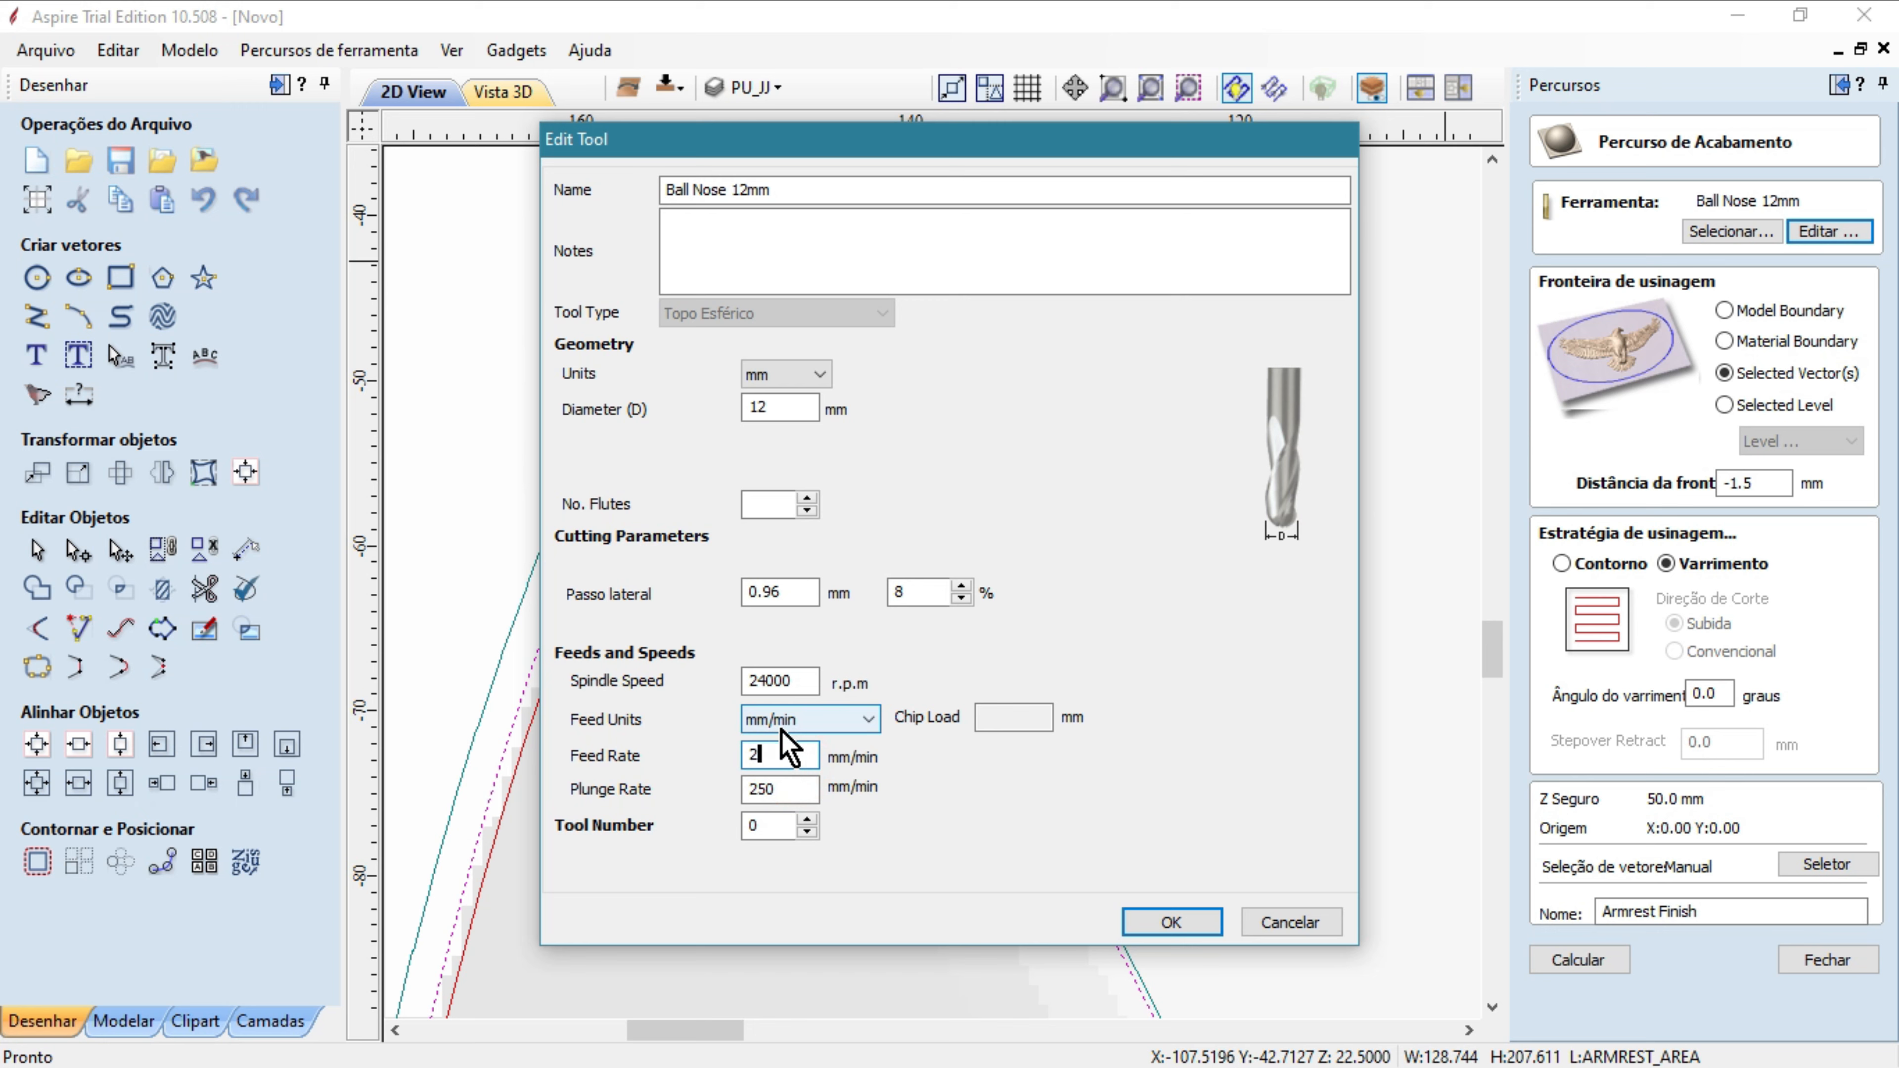
double_click(777, 788)
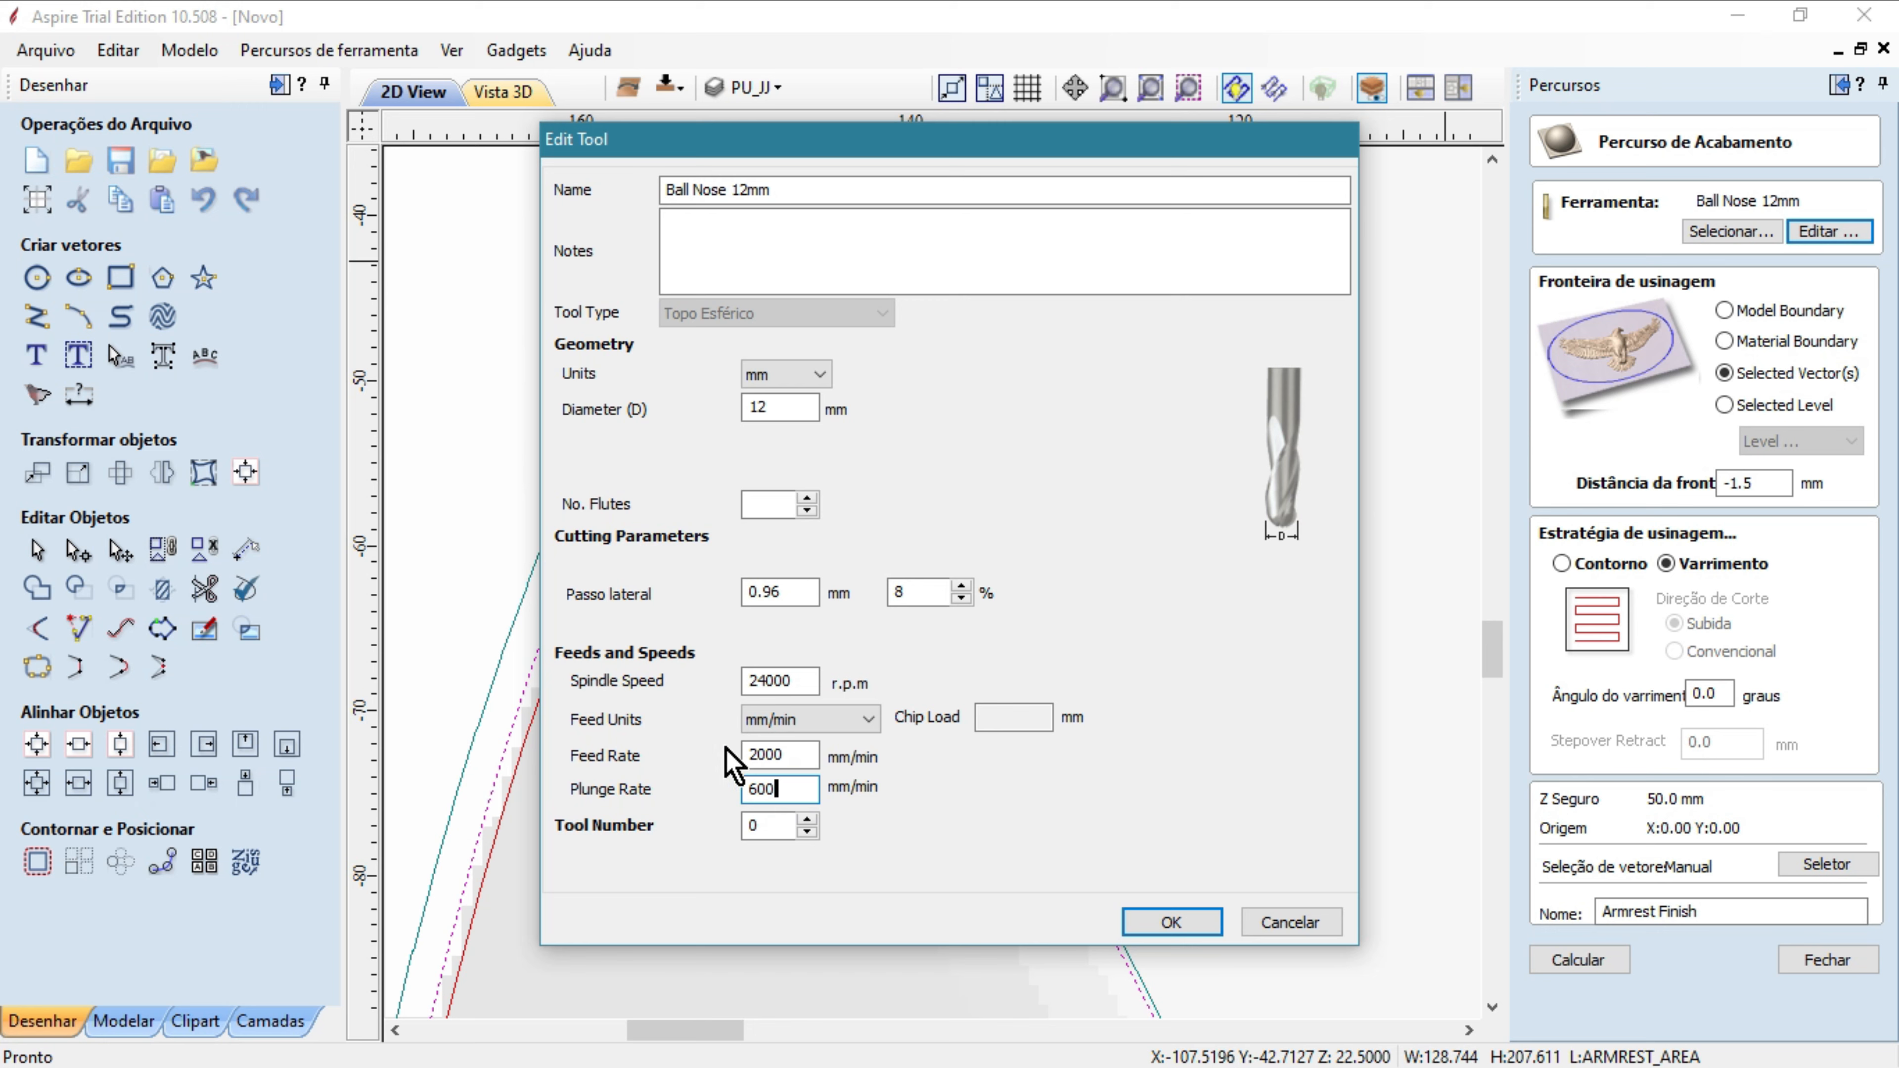
left_click(903, 580)
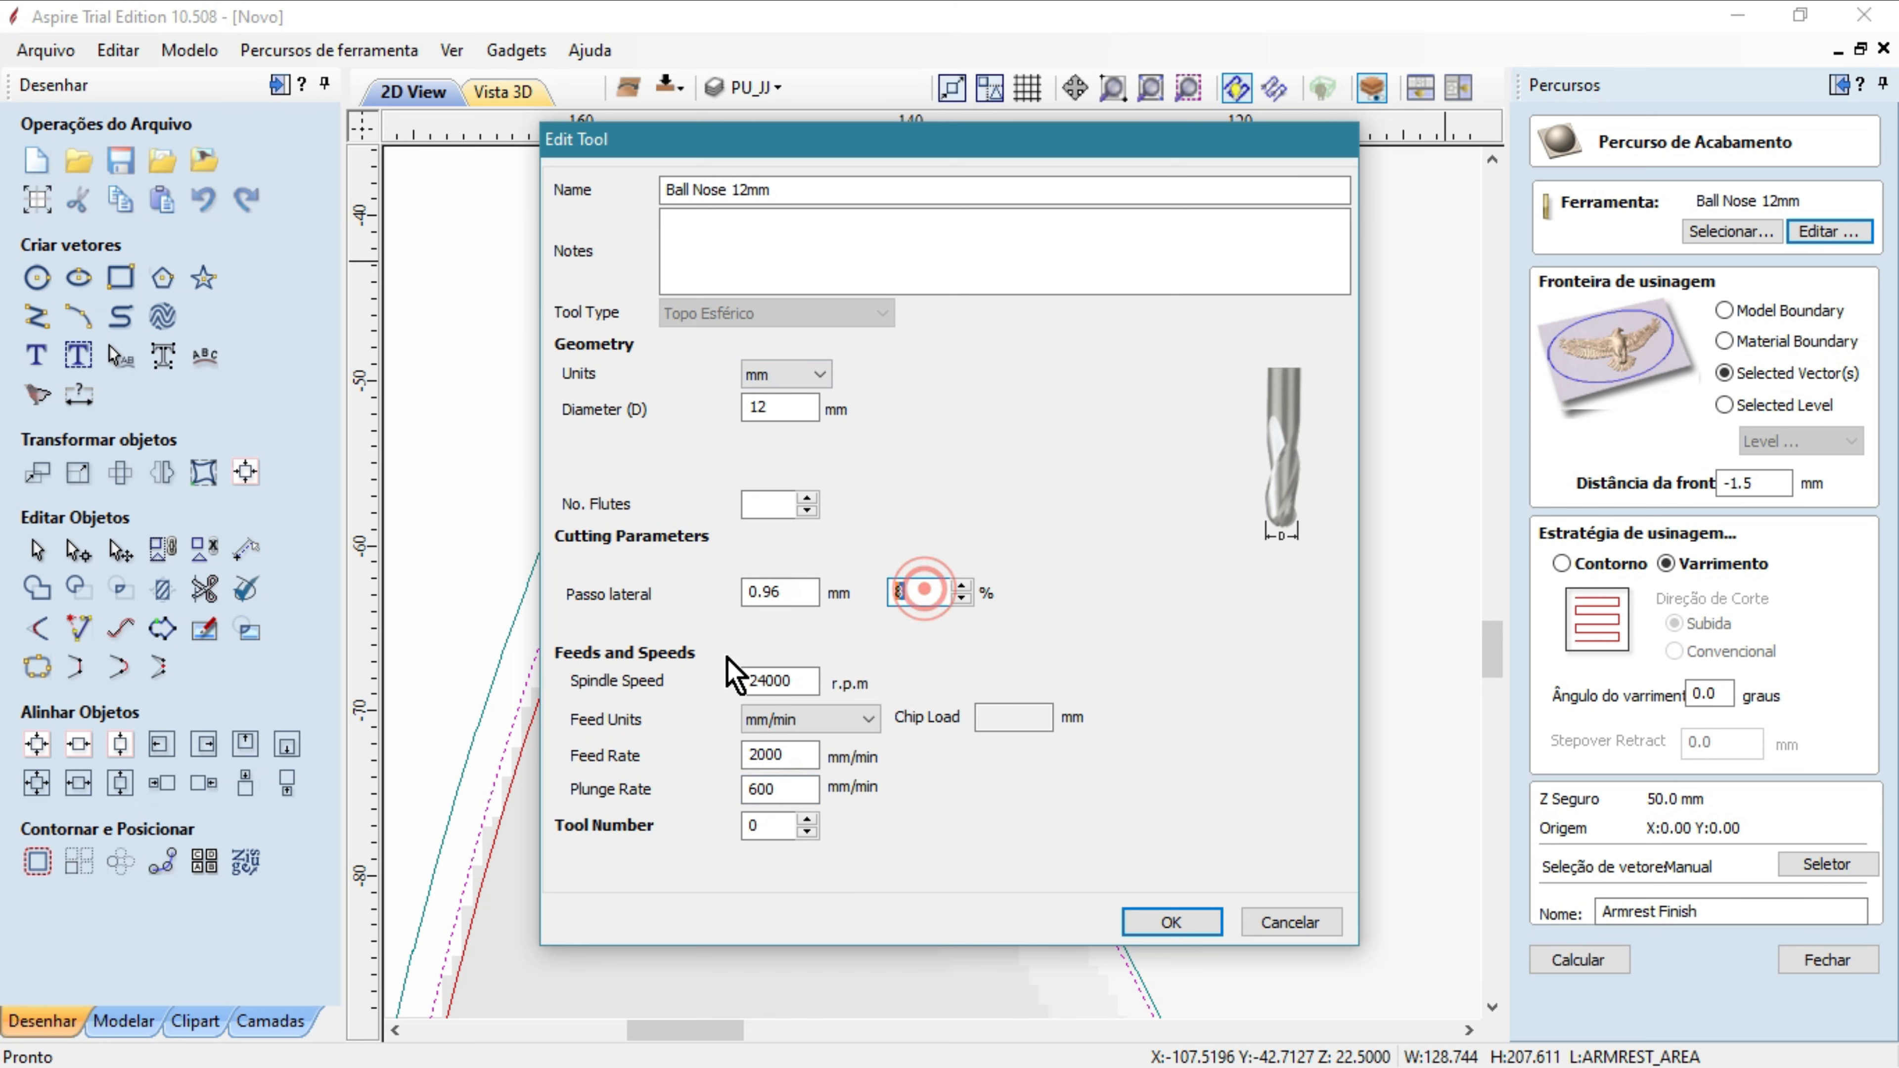
left_click_drag(914, 592, 829, 577)
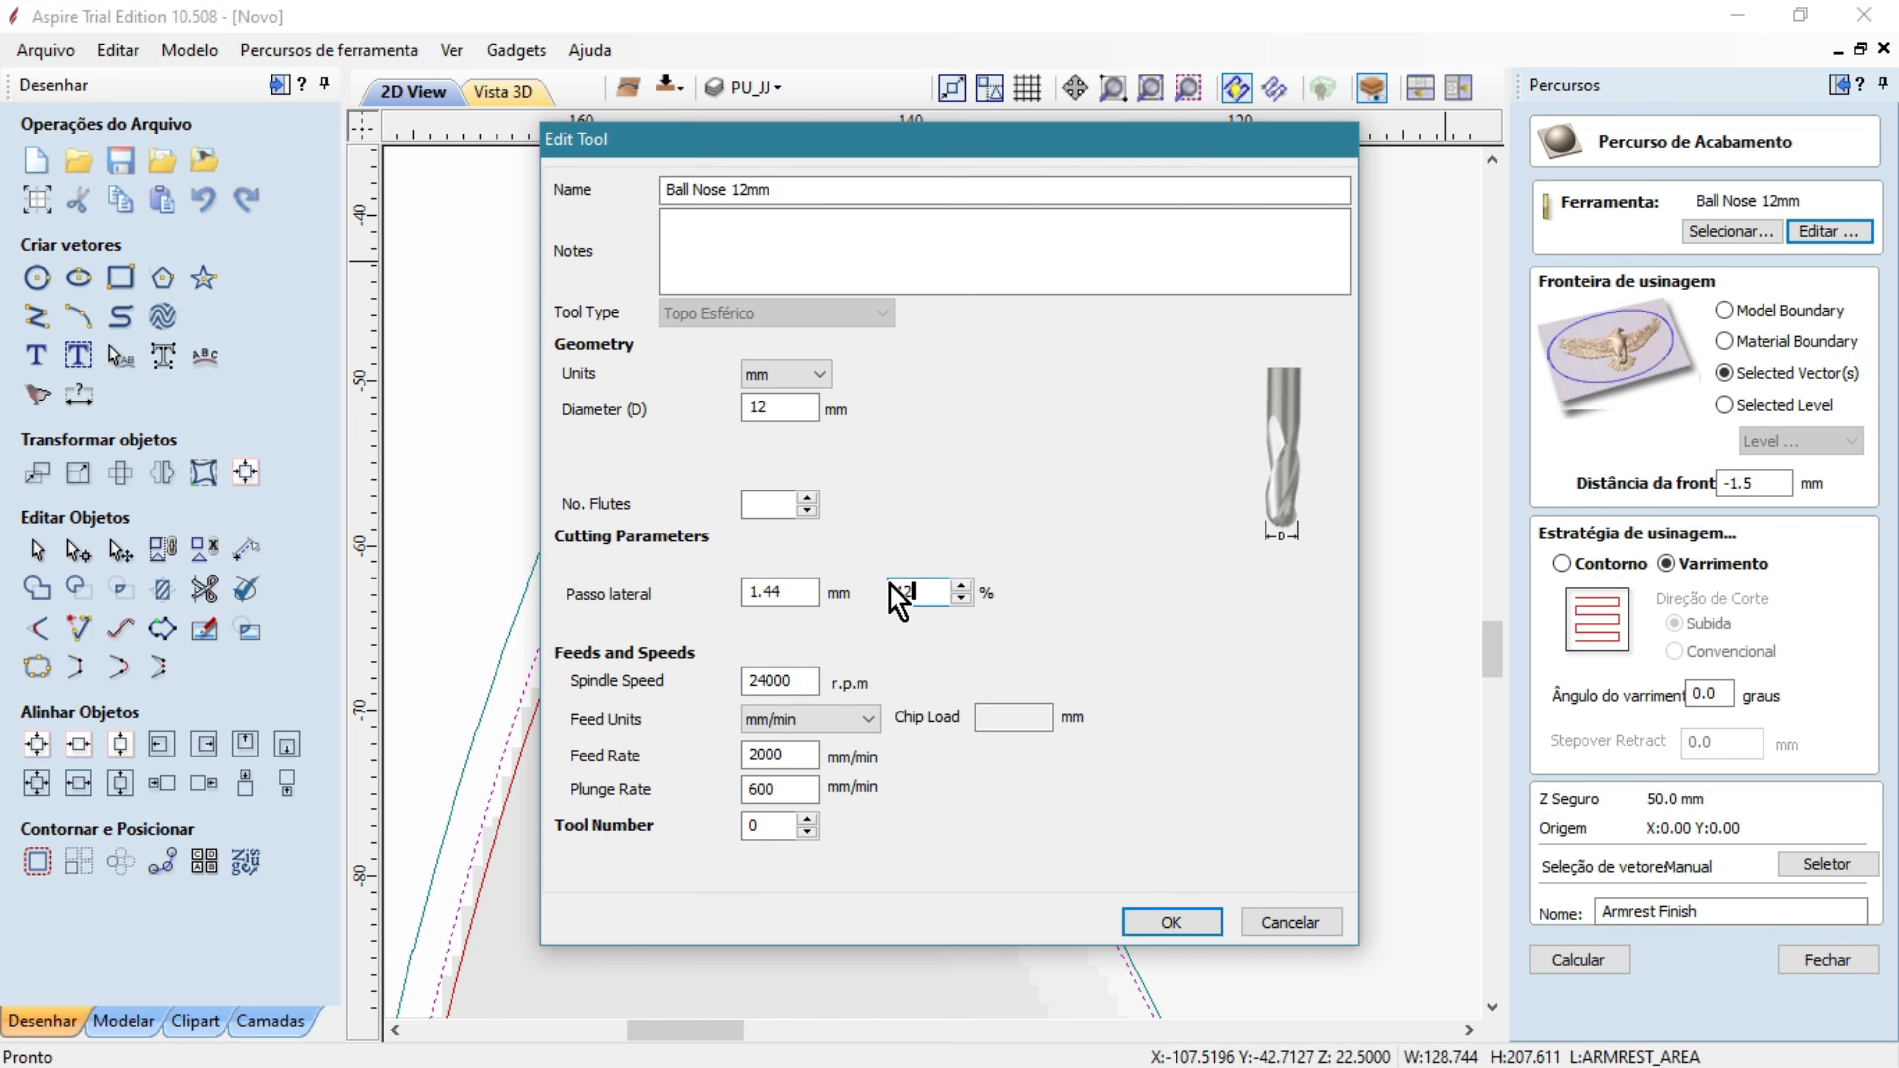
left_click(1166, 923)
scroll(935, 673, "down", 3)
middle_click_drag(930, 737, 886, 509)
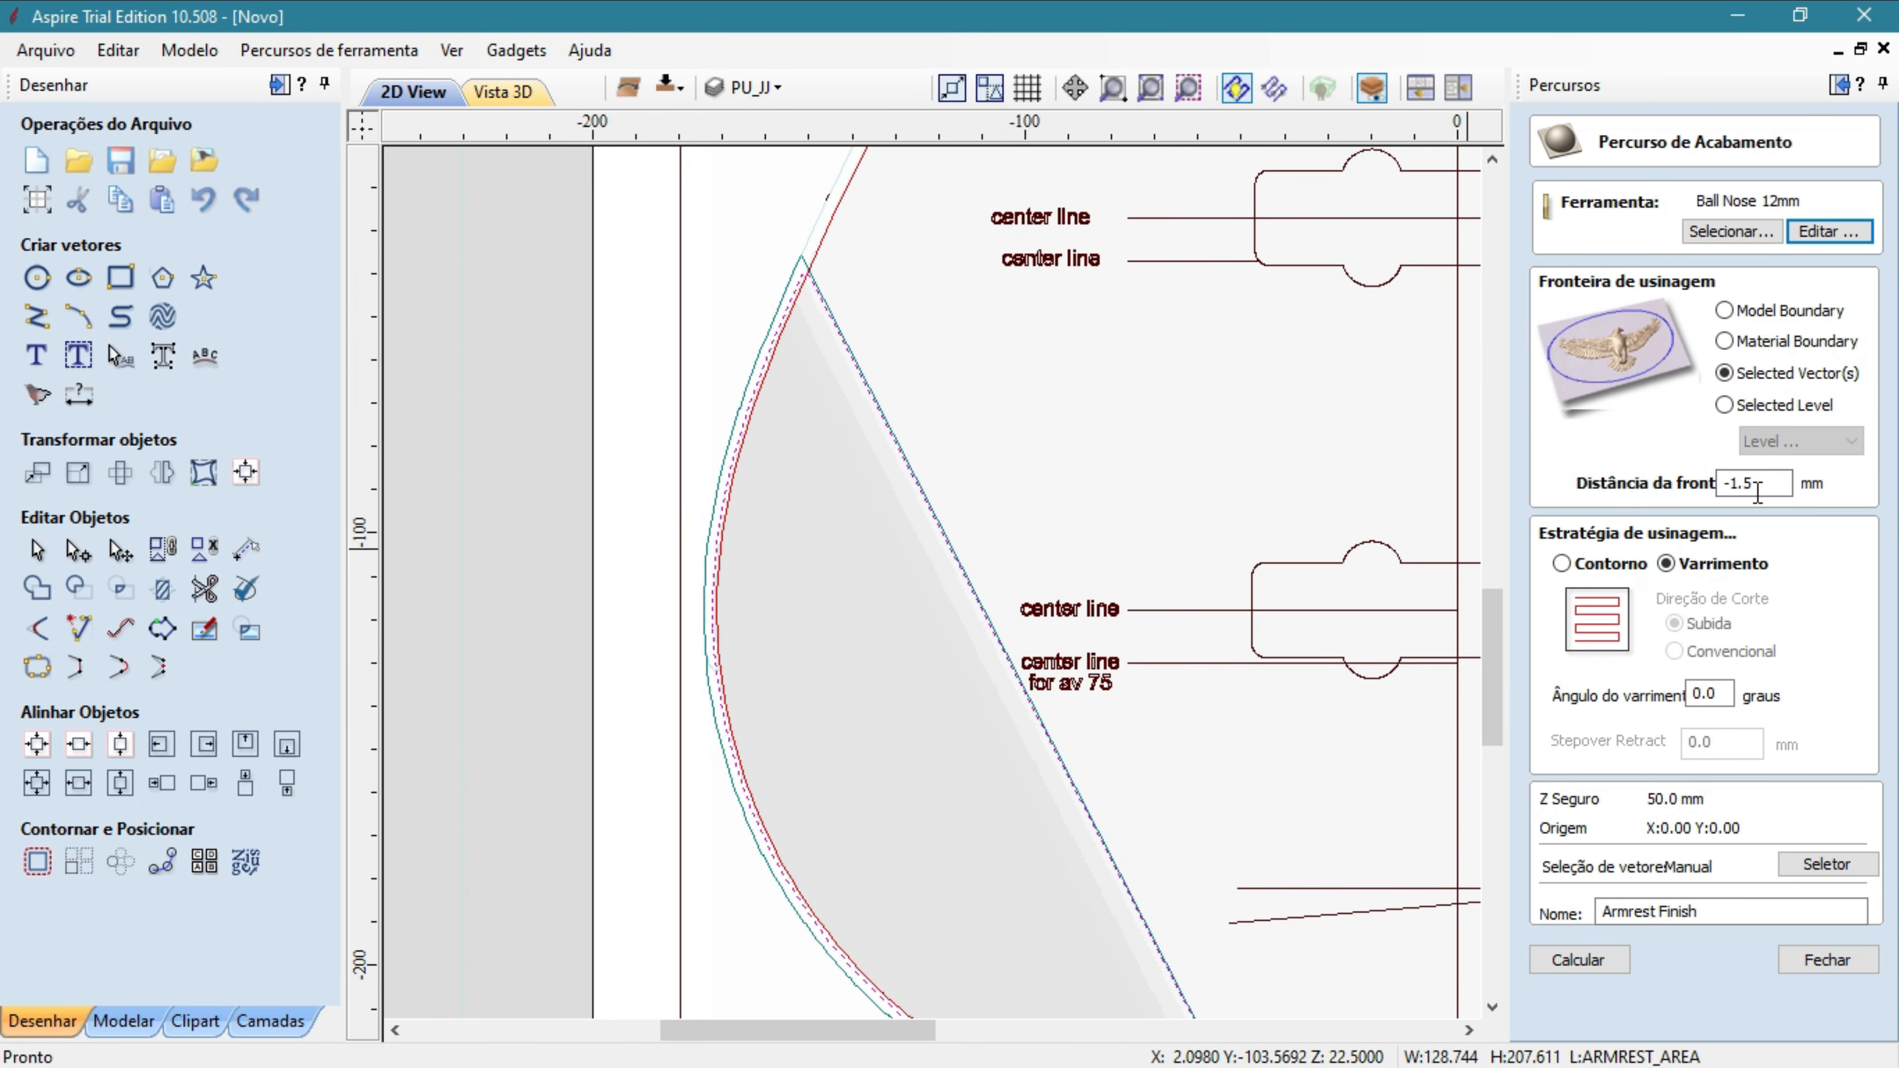
Calculate the Armrest Finish toolpath with the -1.5 mm boundary offset and inspect the result in 3D.
left_click(1723, 484)
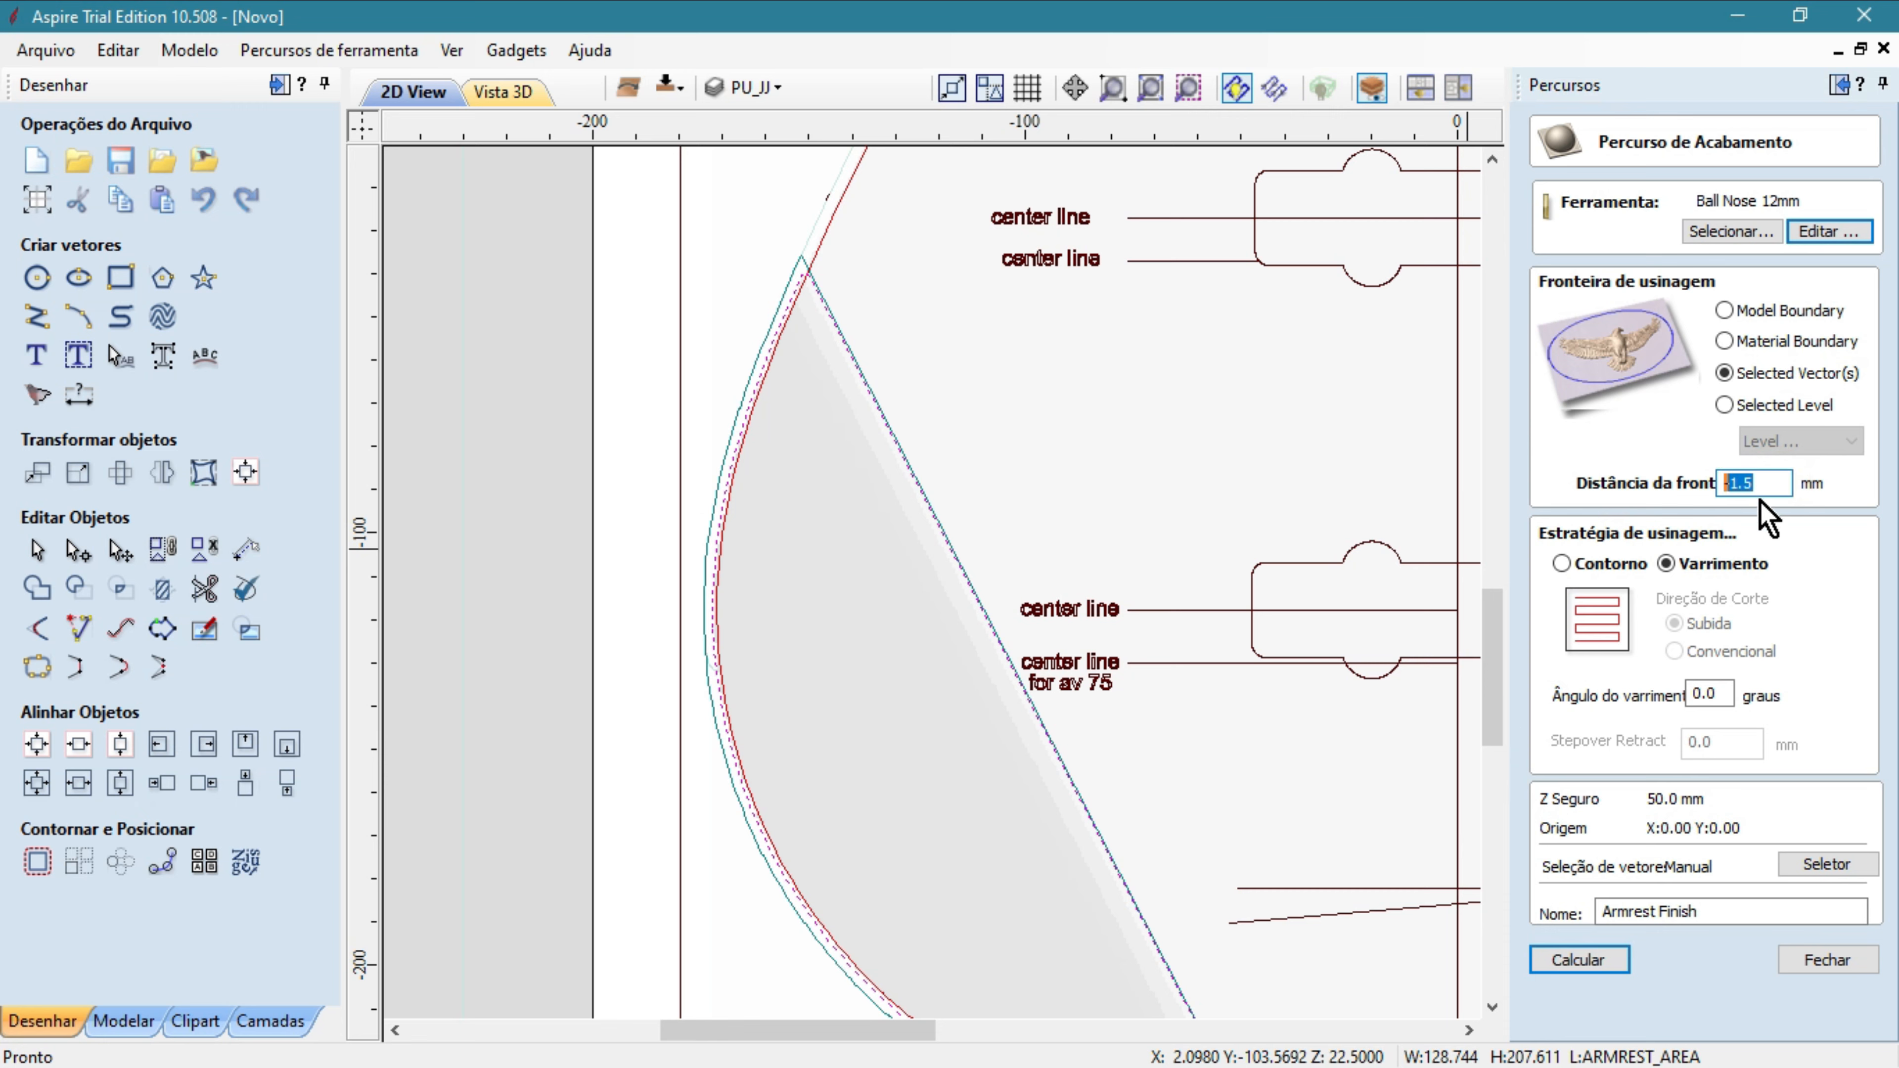
left_click(1591, 965)
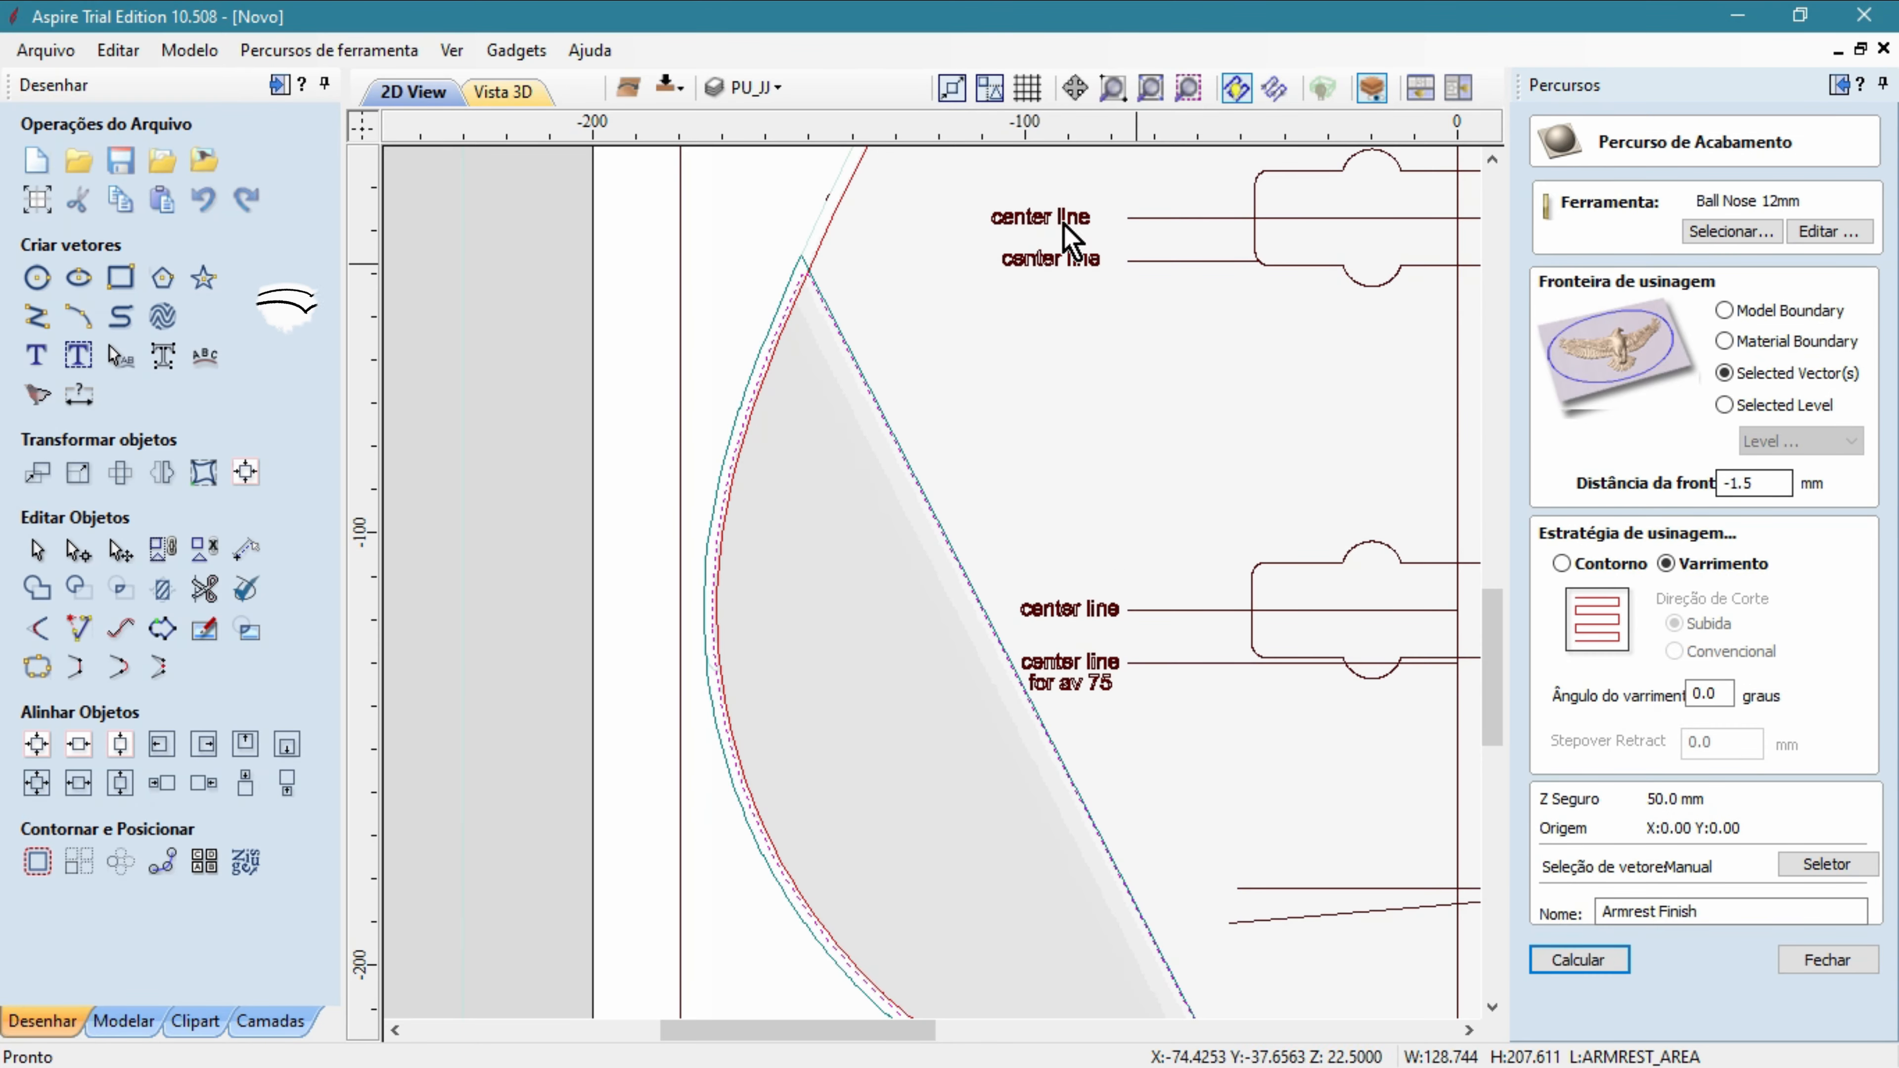
left_click(502, 91)
left_click_drag(918, 614, 1092, 596)
right_click_drag(1092, 596, 1158, 367)
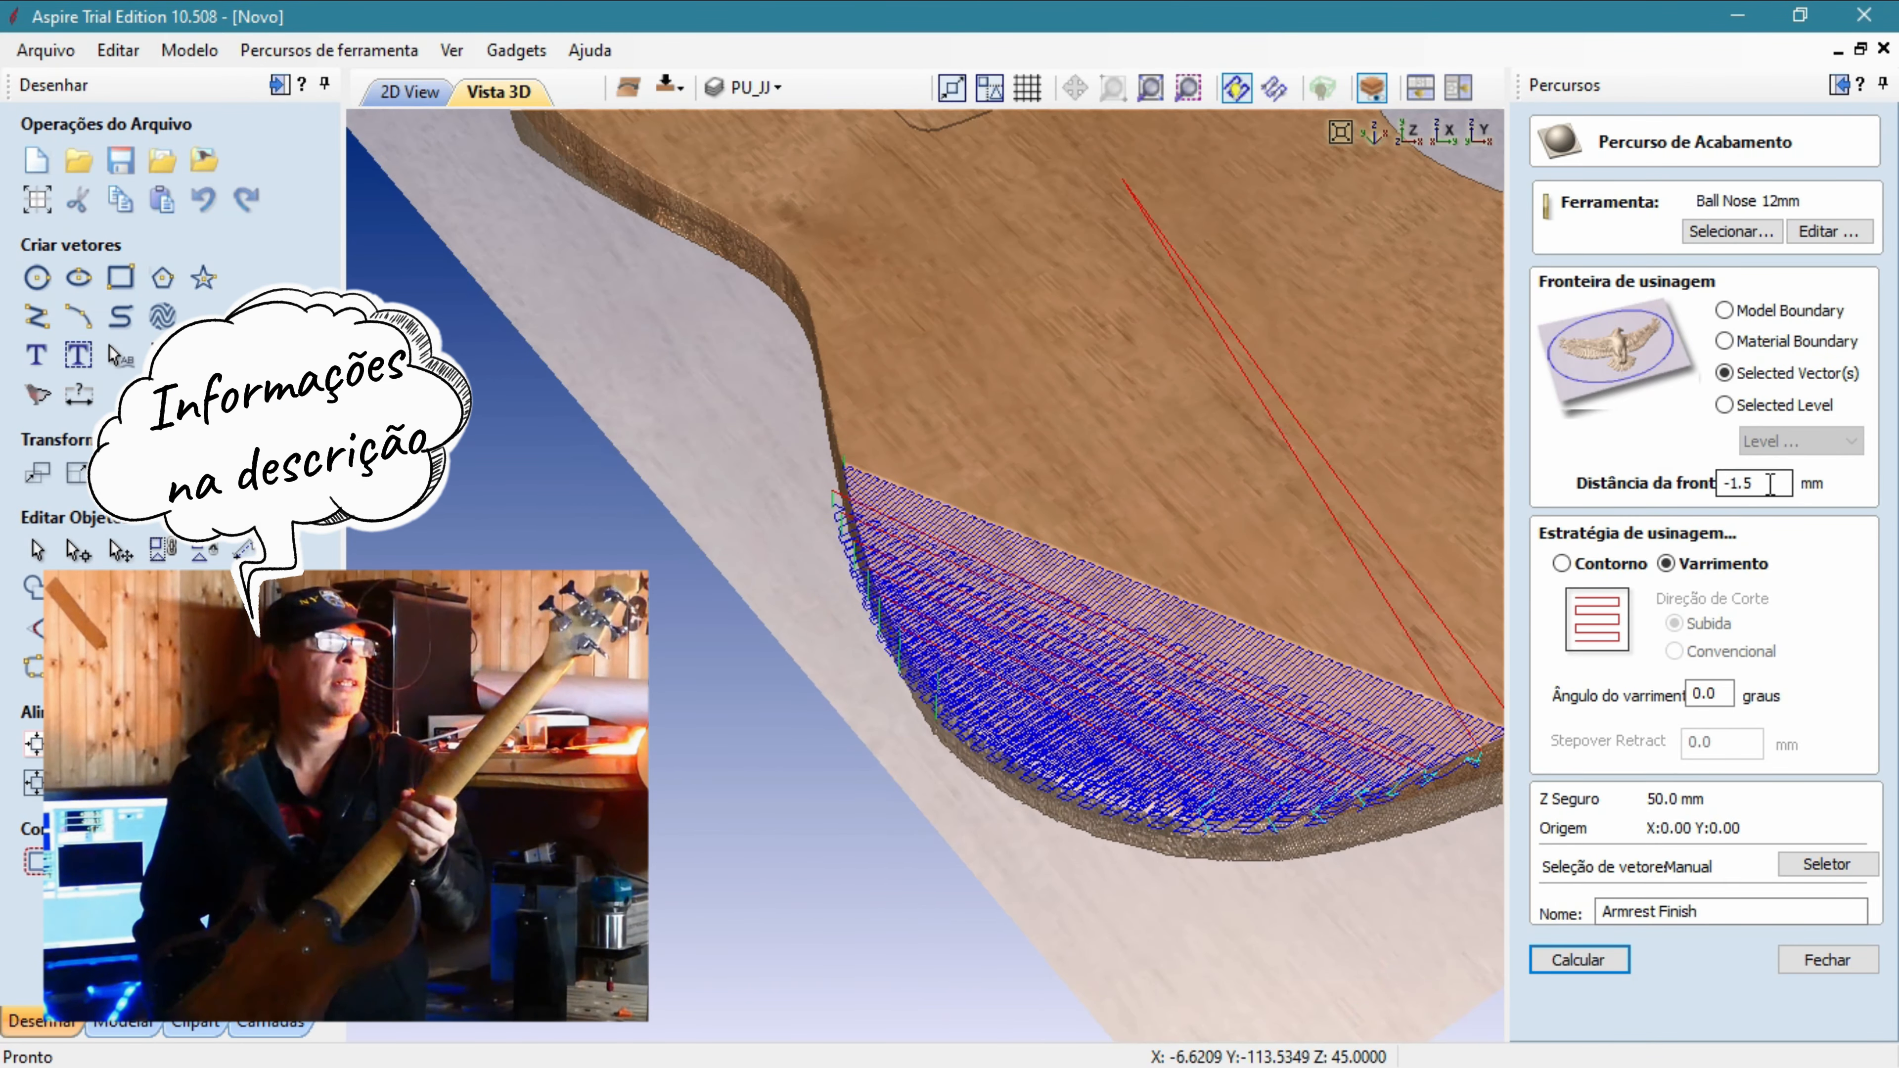
Set the Armrest Finish boundary offset to 0 mm and recalculate the toolpath.
double_click(1743, 483)
type("0")
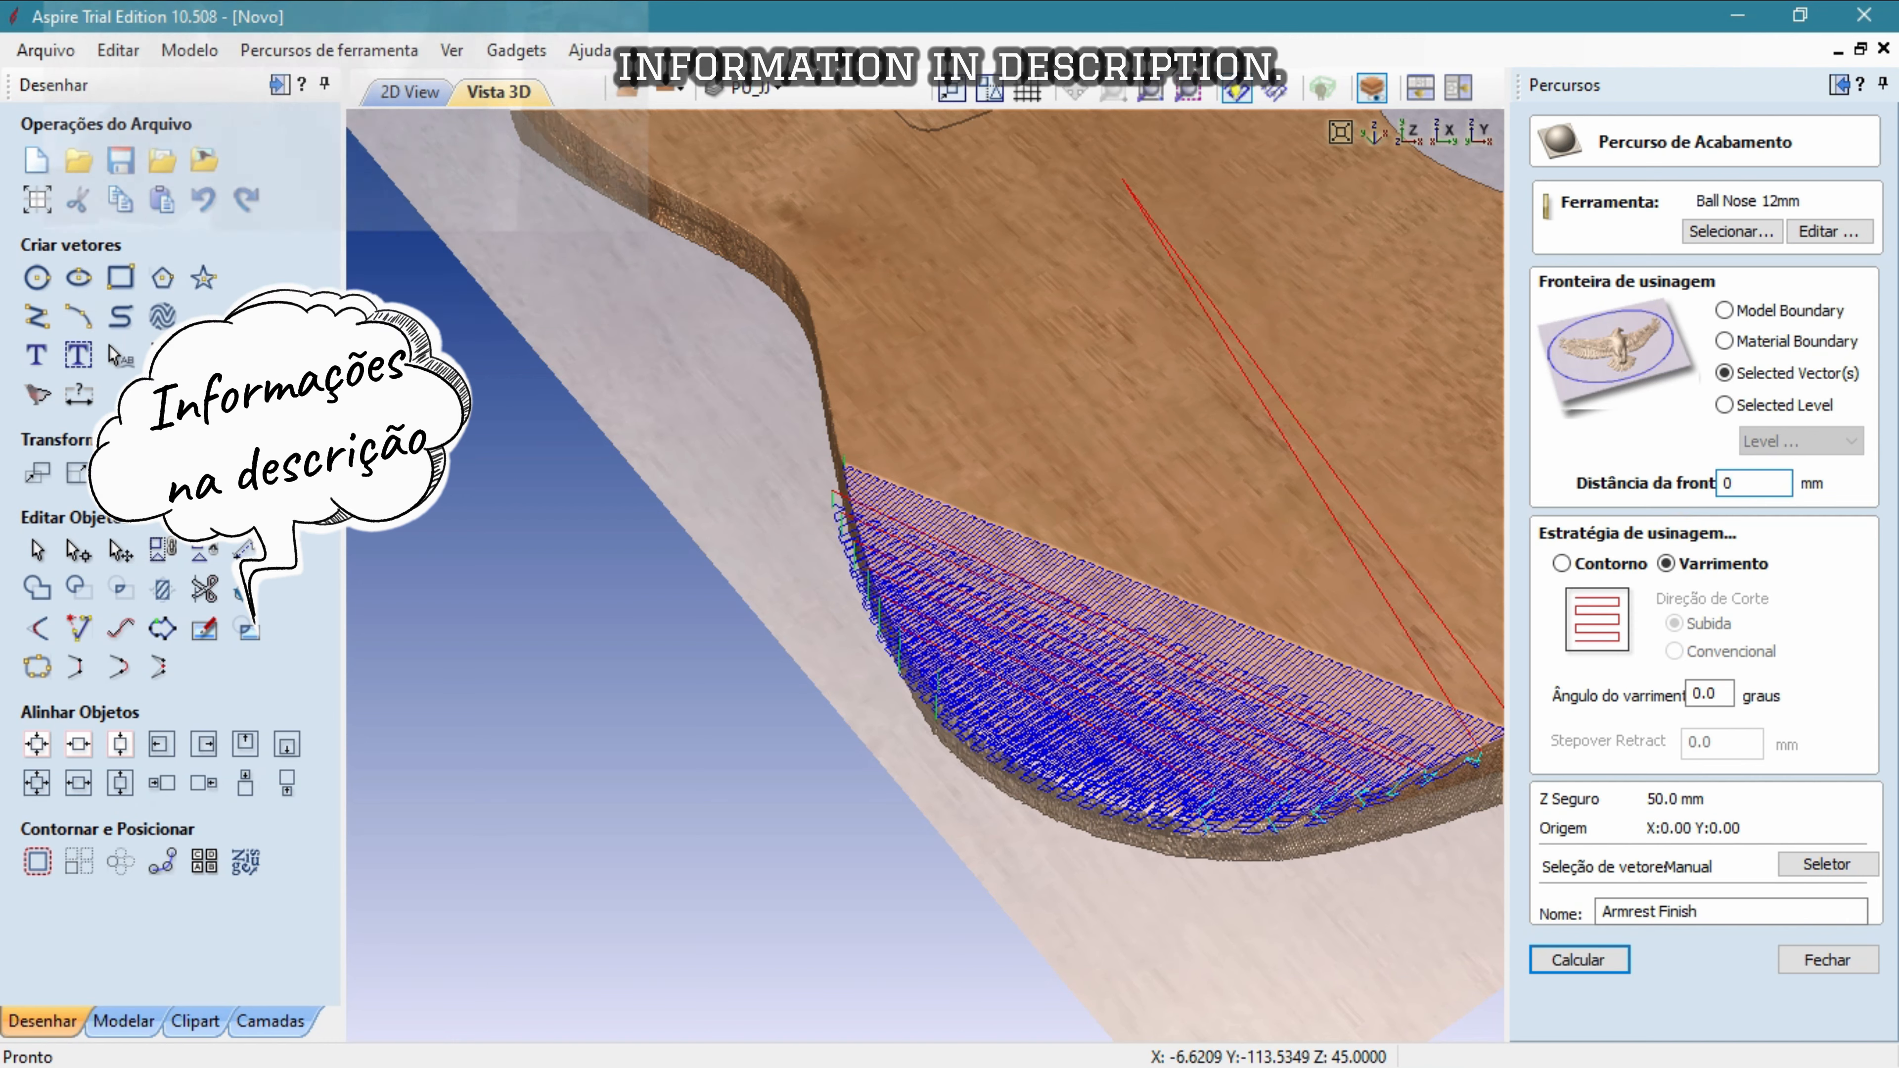
left_click(1579, 963)
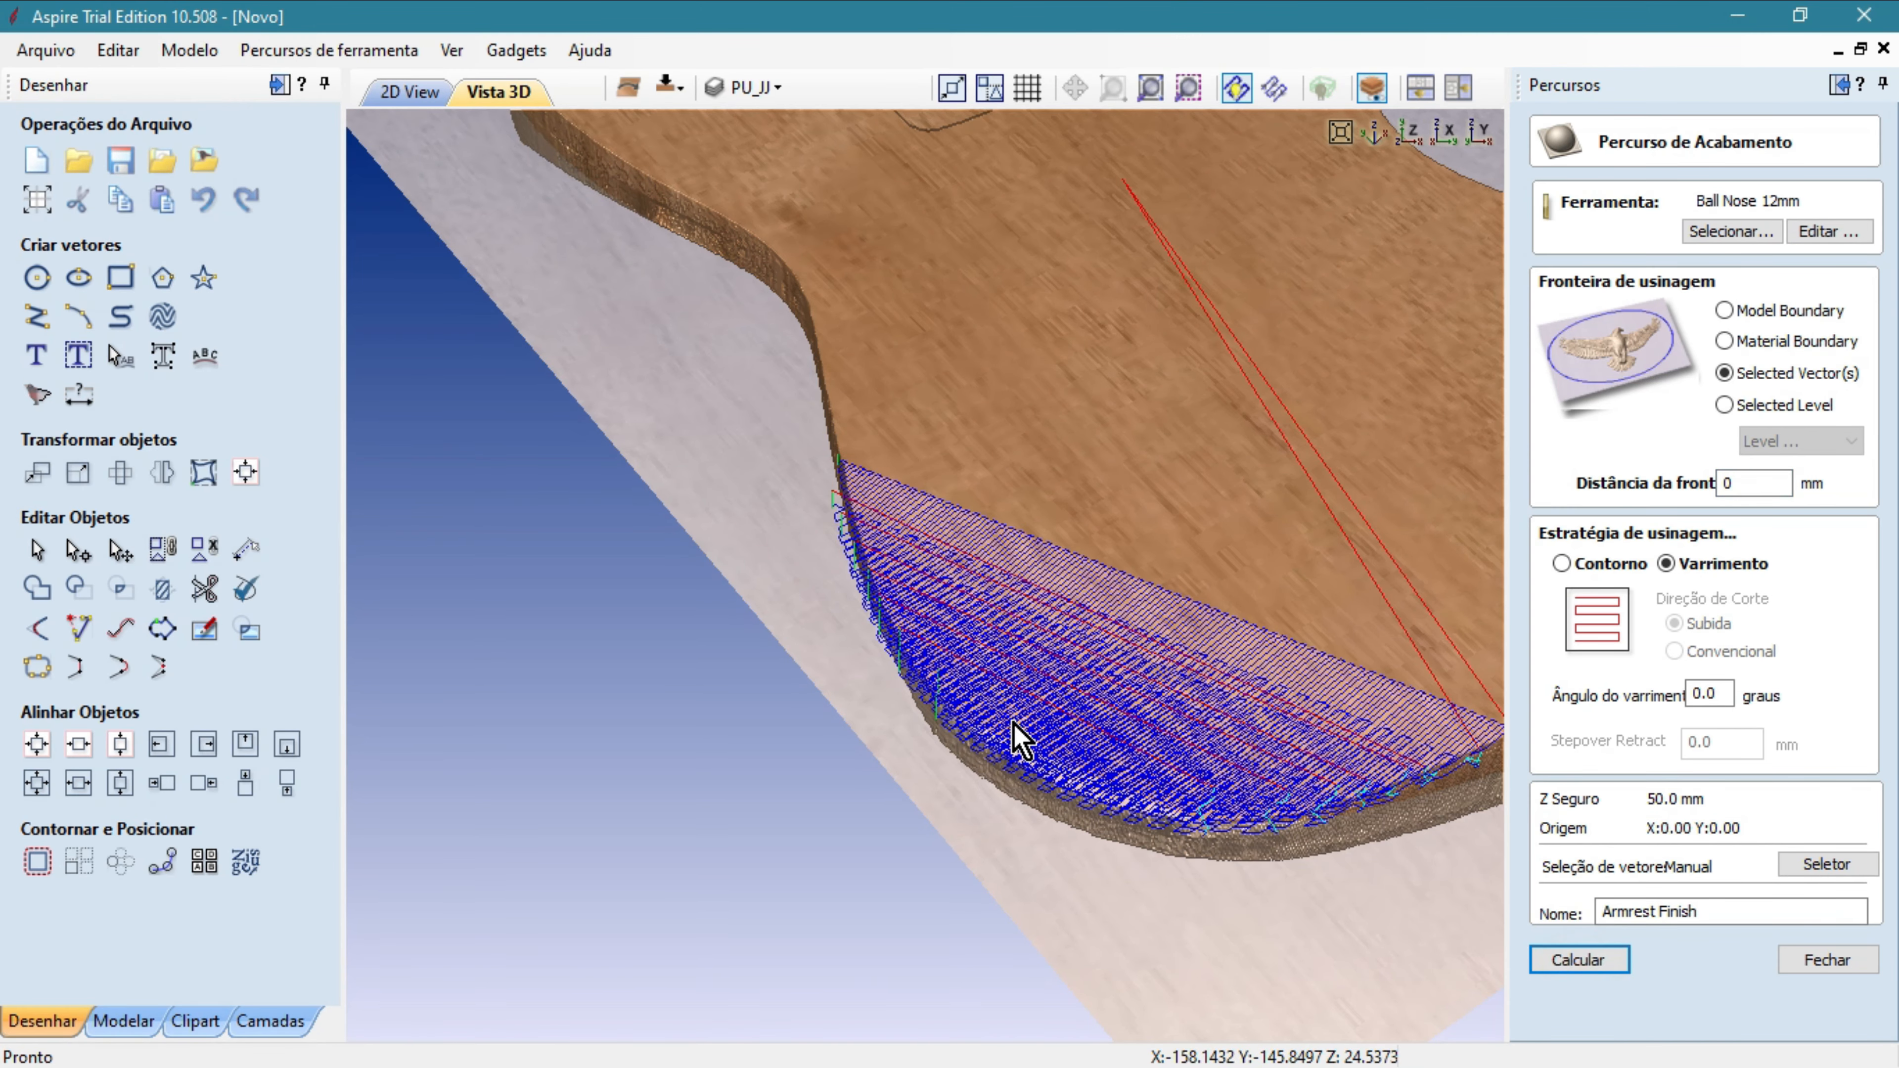
left_click_drag(1009, 721, 1560, 691)
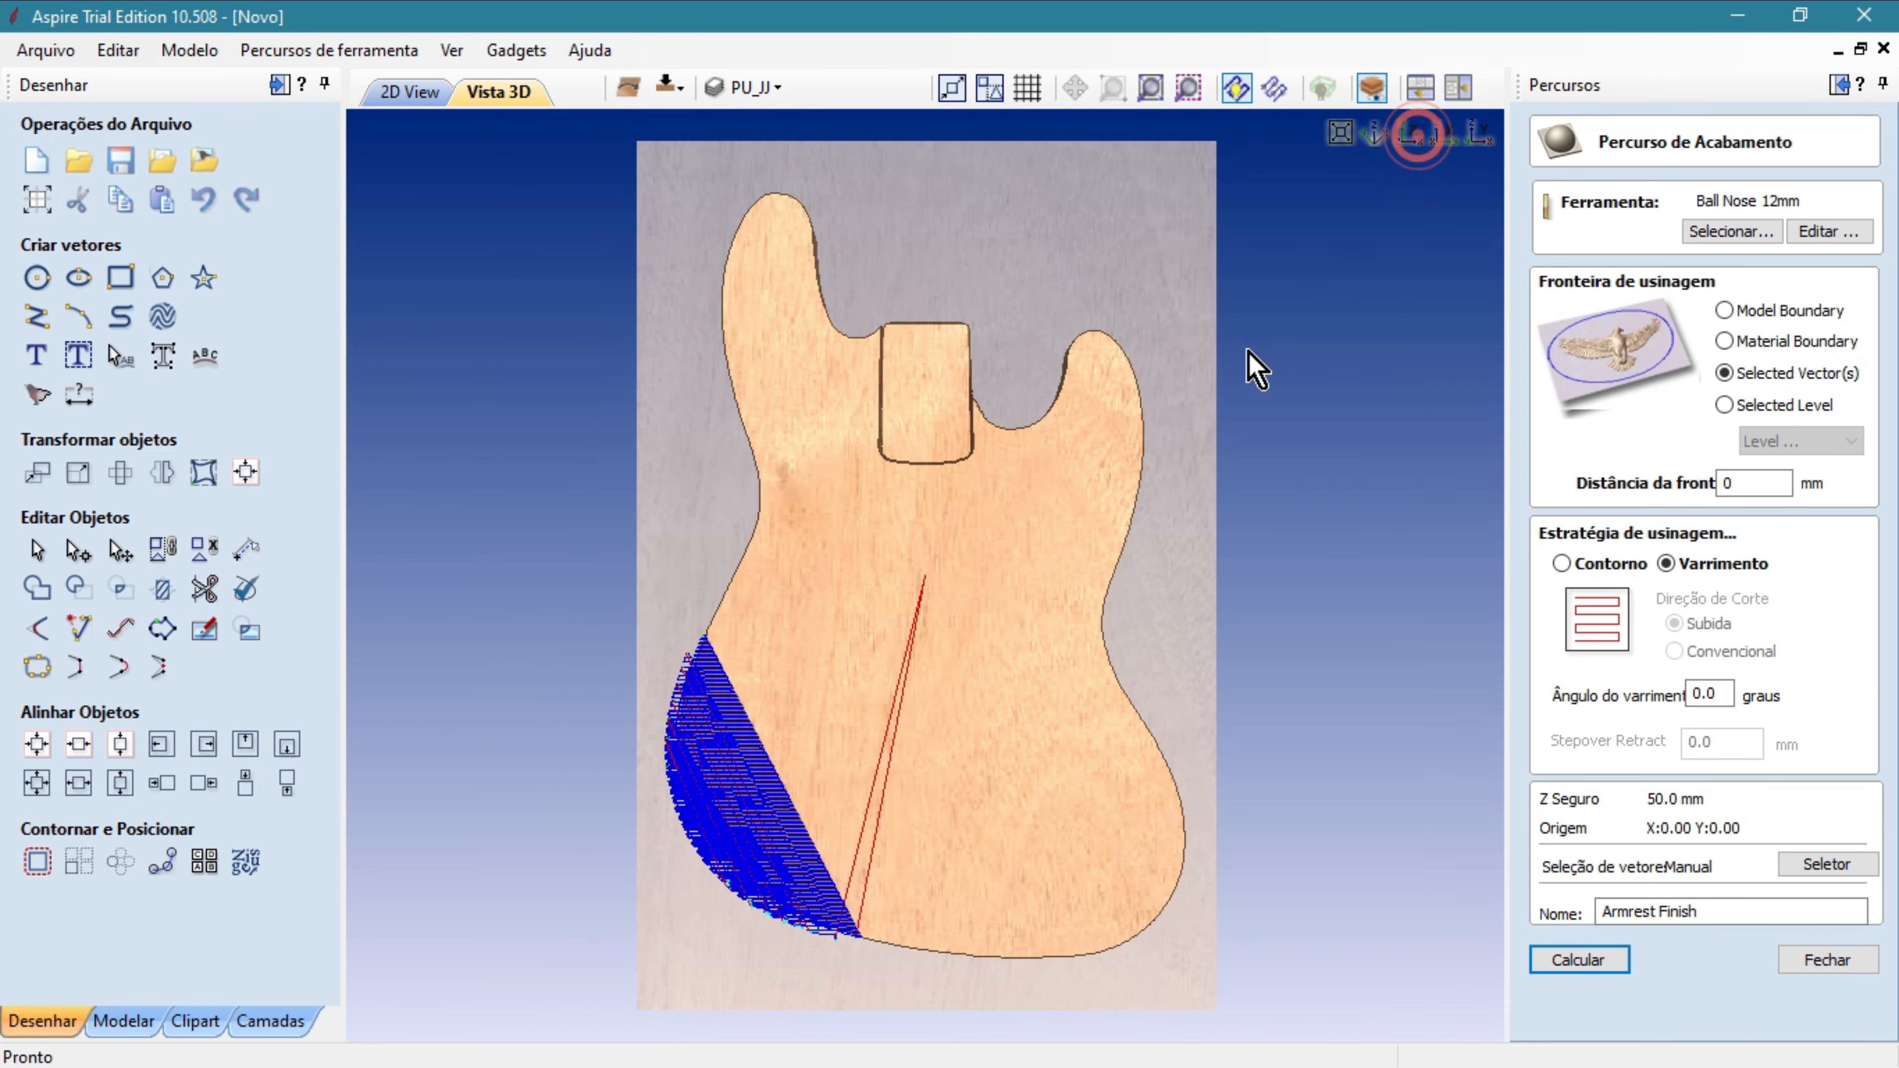
Inspect the finishing passes from above, then recalculate the toolpath with a raster angle of 30 degrees.
left_click(1415, 135)
scroll(930, 624, "up", 5)
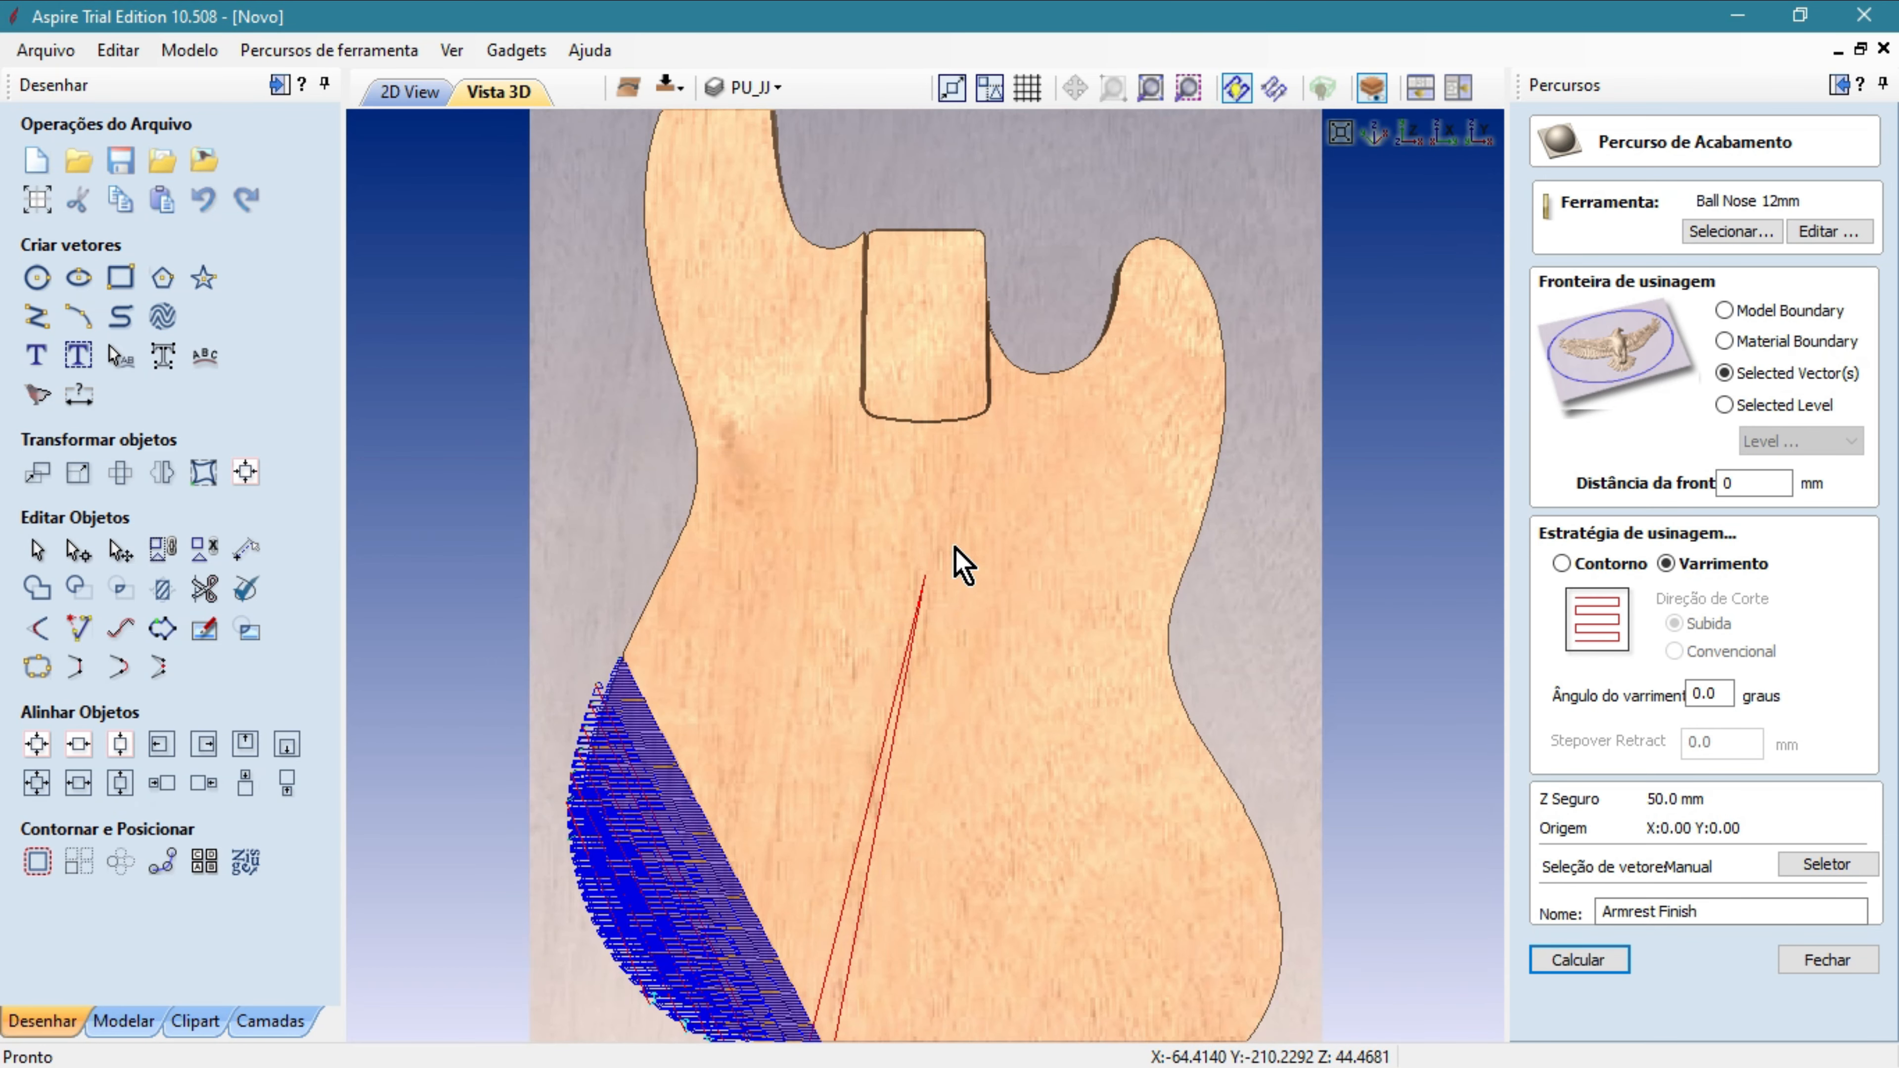
left_click_drag(821, 889, 1089, 656)
middle_click_drag(1089, 657, 1144, 517)
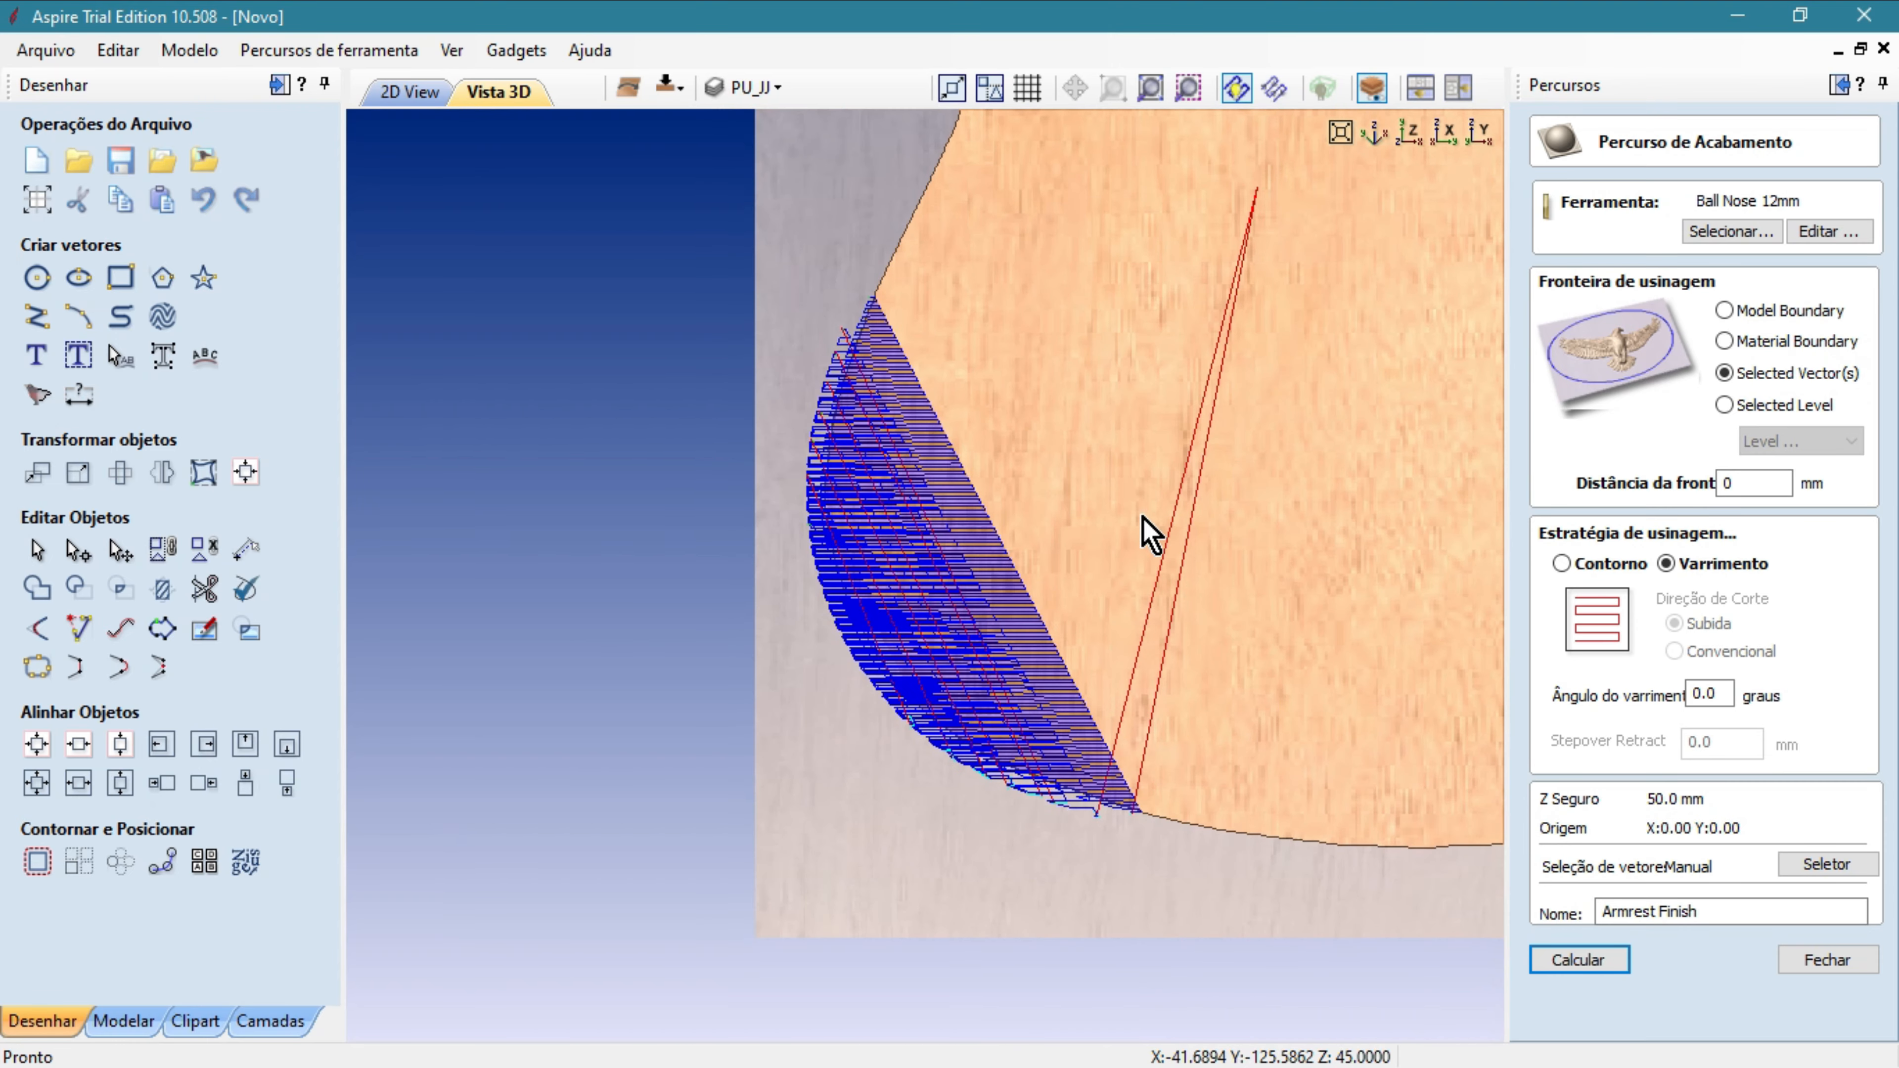
scroll(1100, 495, "up", 2)
scroll(1099, 494, "up", 4)
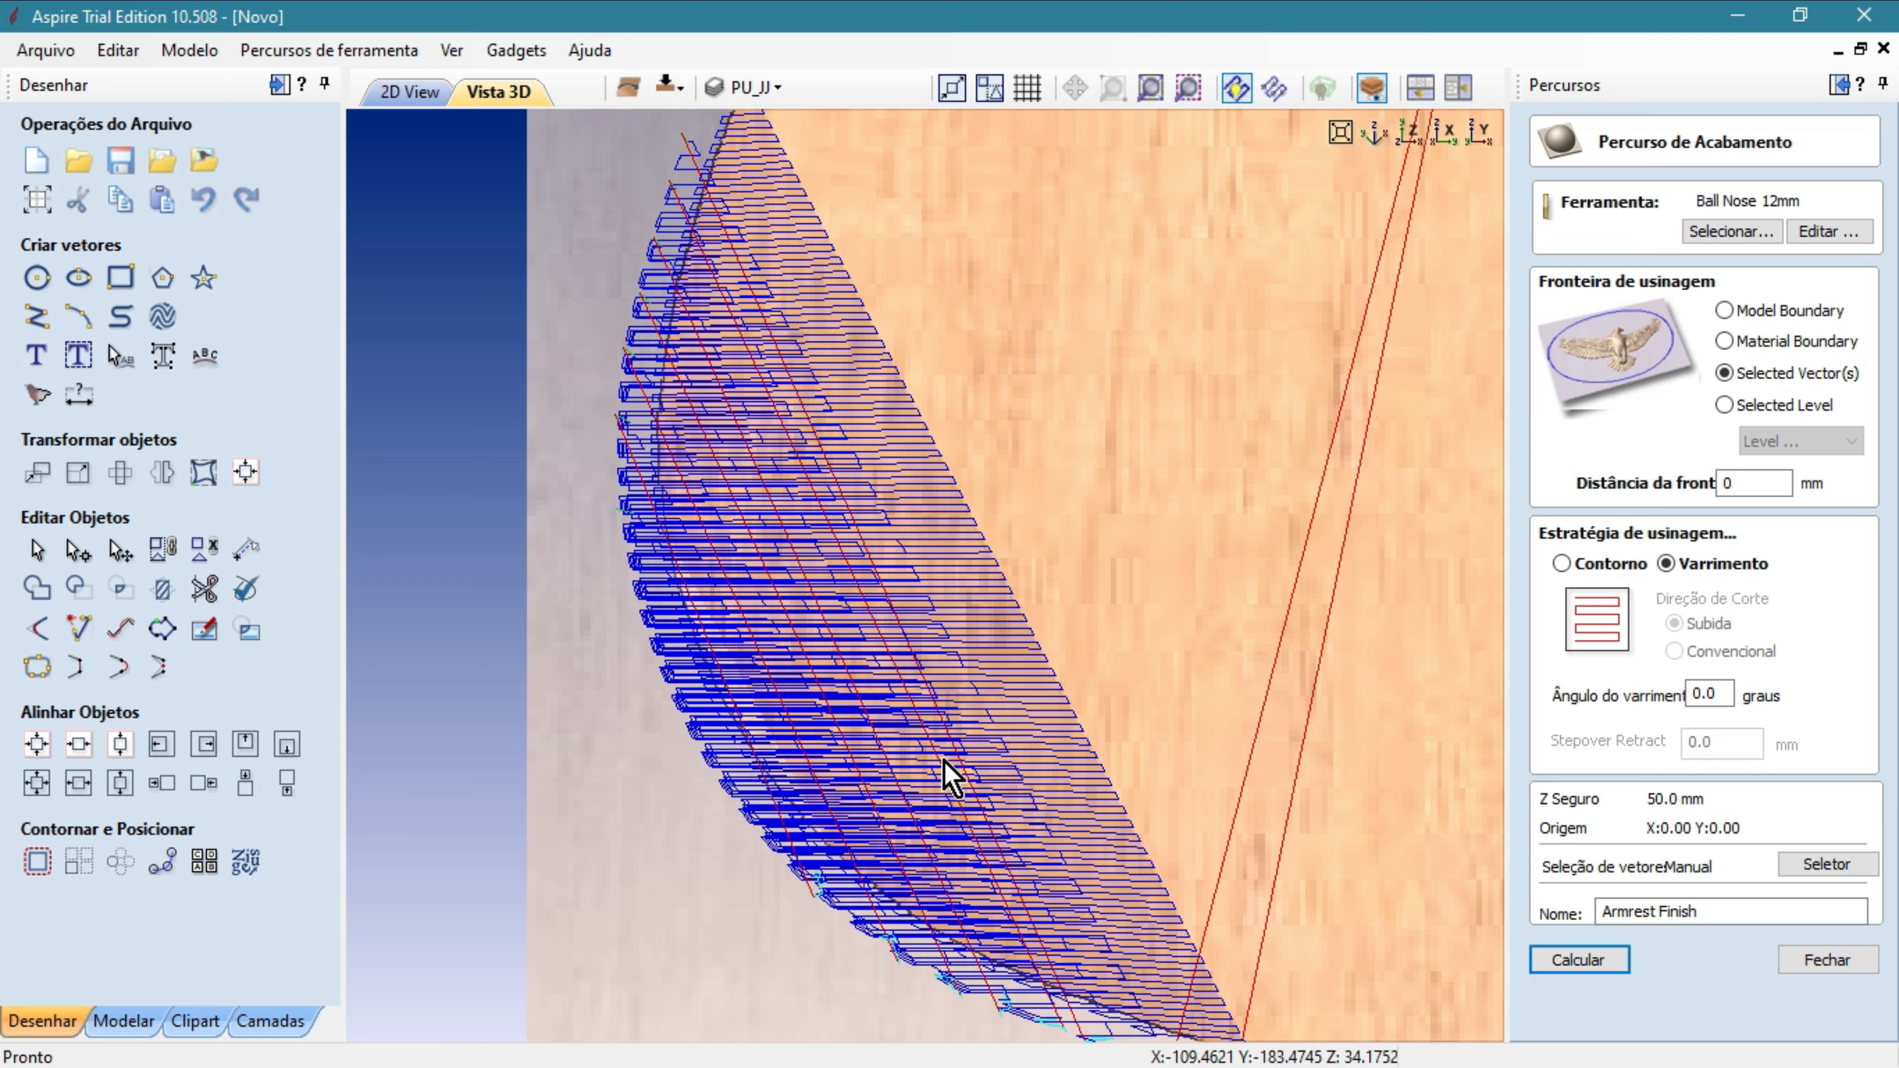
left_click(1708, 694)
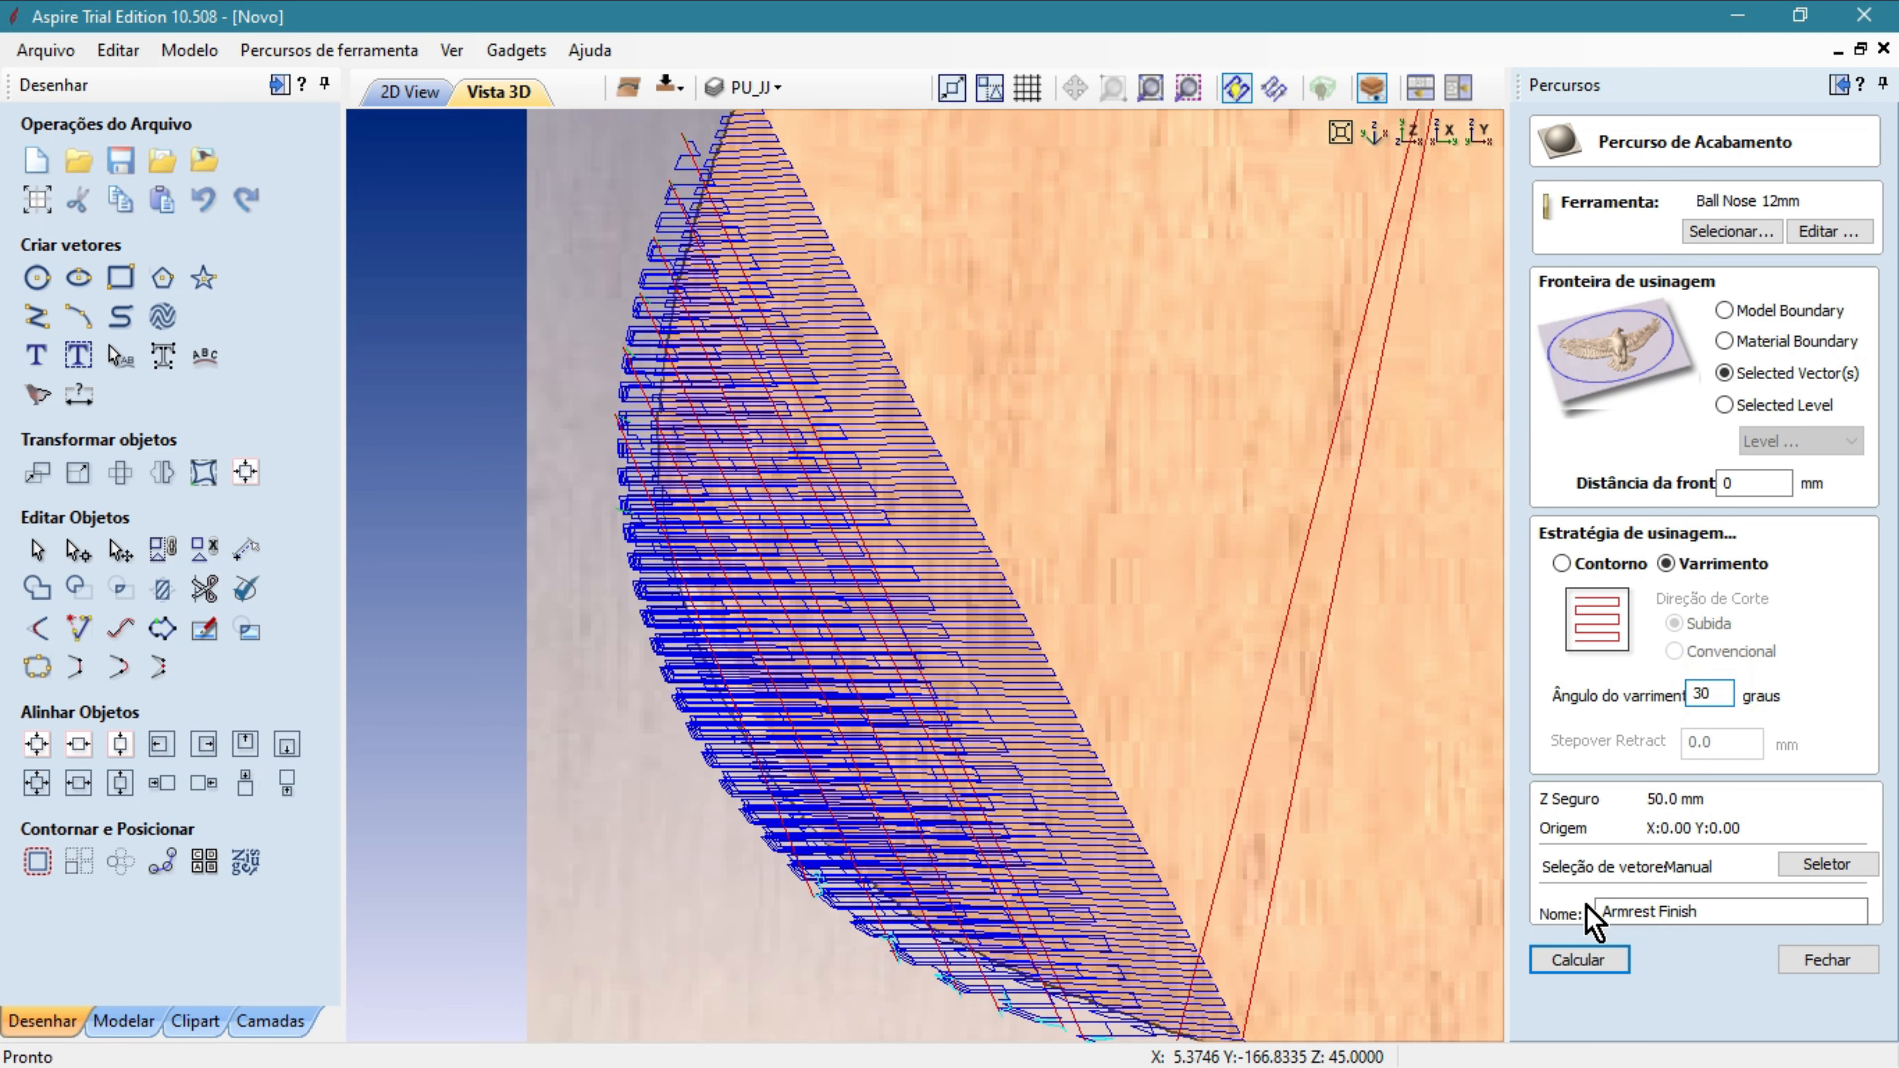
left_click(1579, 960)
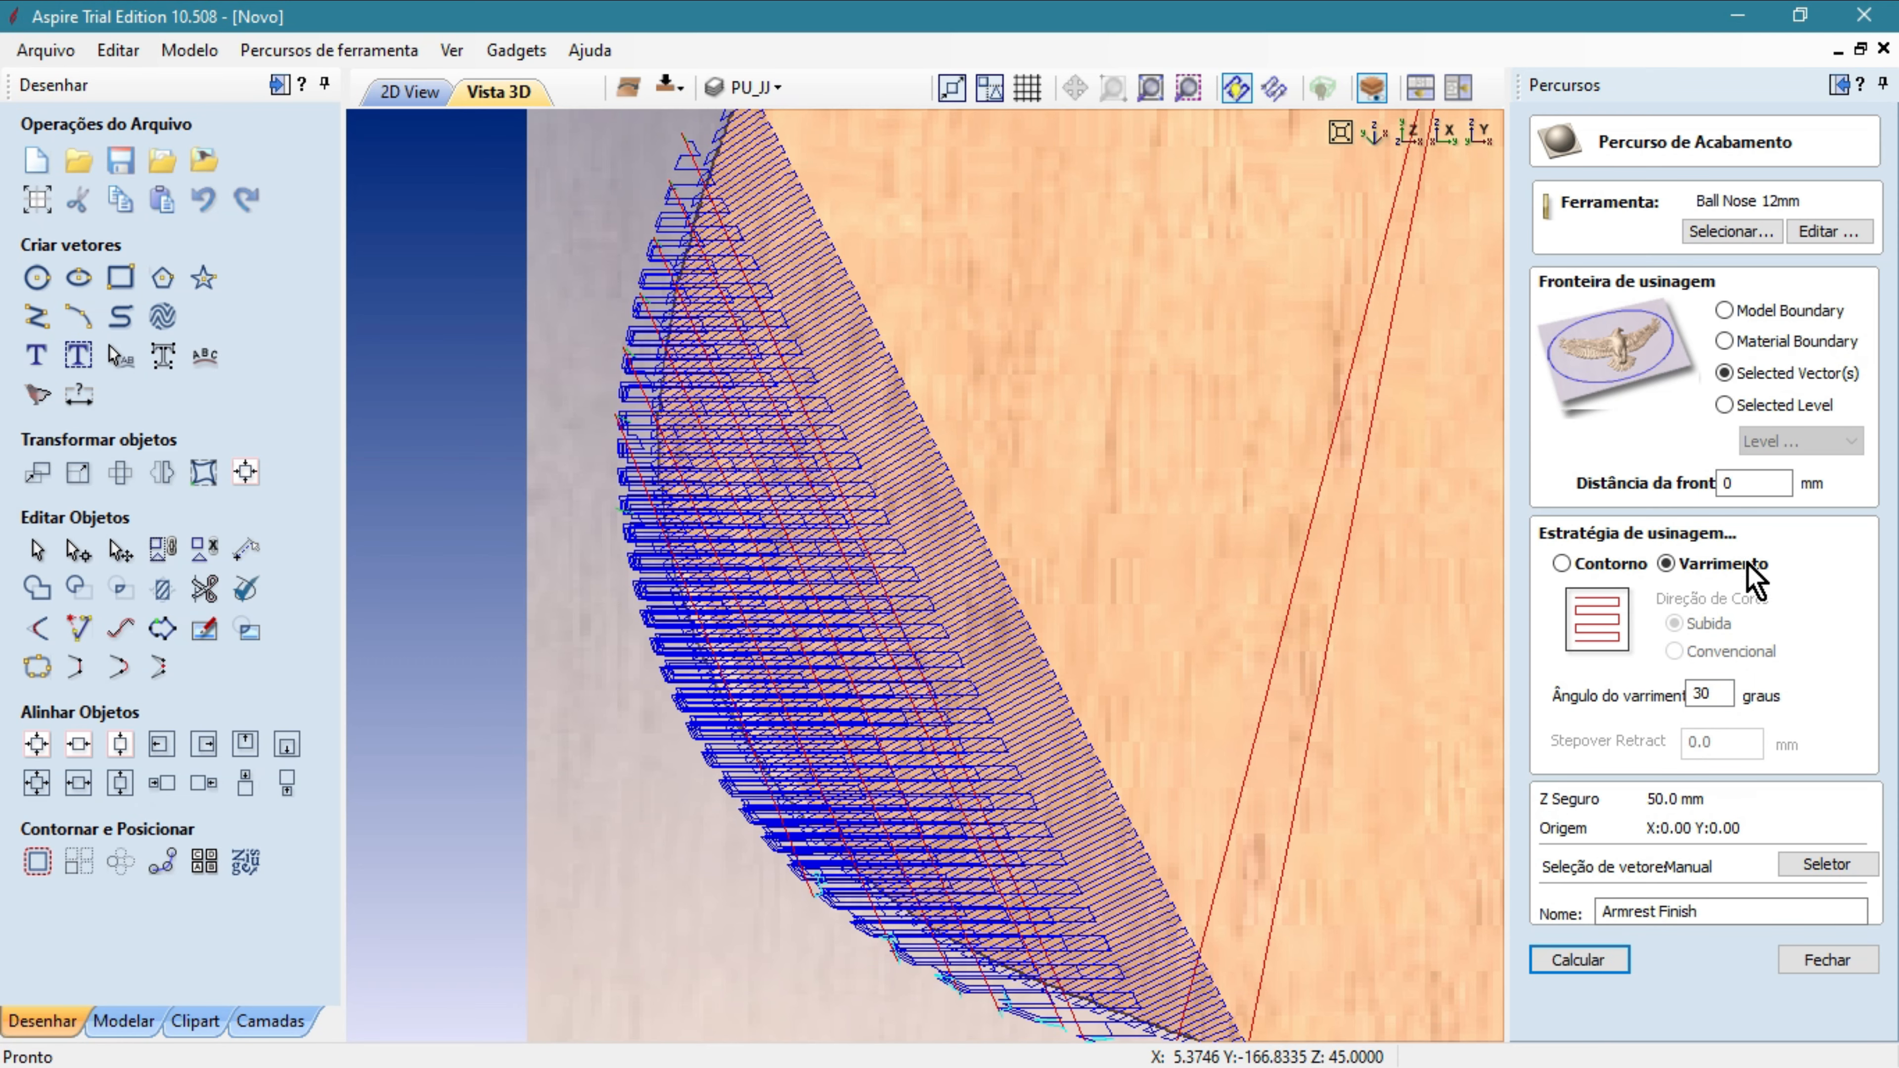
Try further raster angles for the Armrest Finish toolpath, recalculate it at 120 degrees, and close the toolpath settings.
left_click(1574, 961)
type("16")
left_click(1570, 961)
left_click(1723, 694)
type("00")
left_click(1574, 961)
left_click(1719, 693)
left_click(1581, 960)
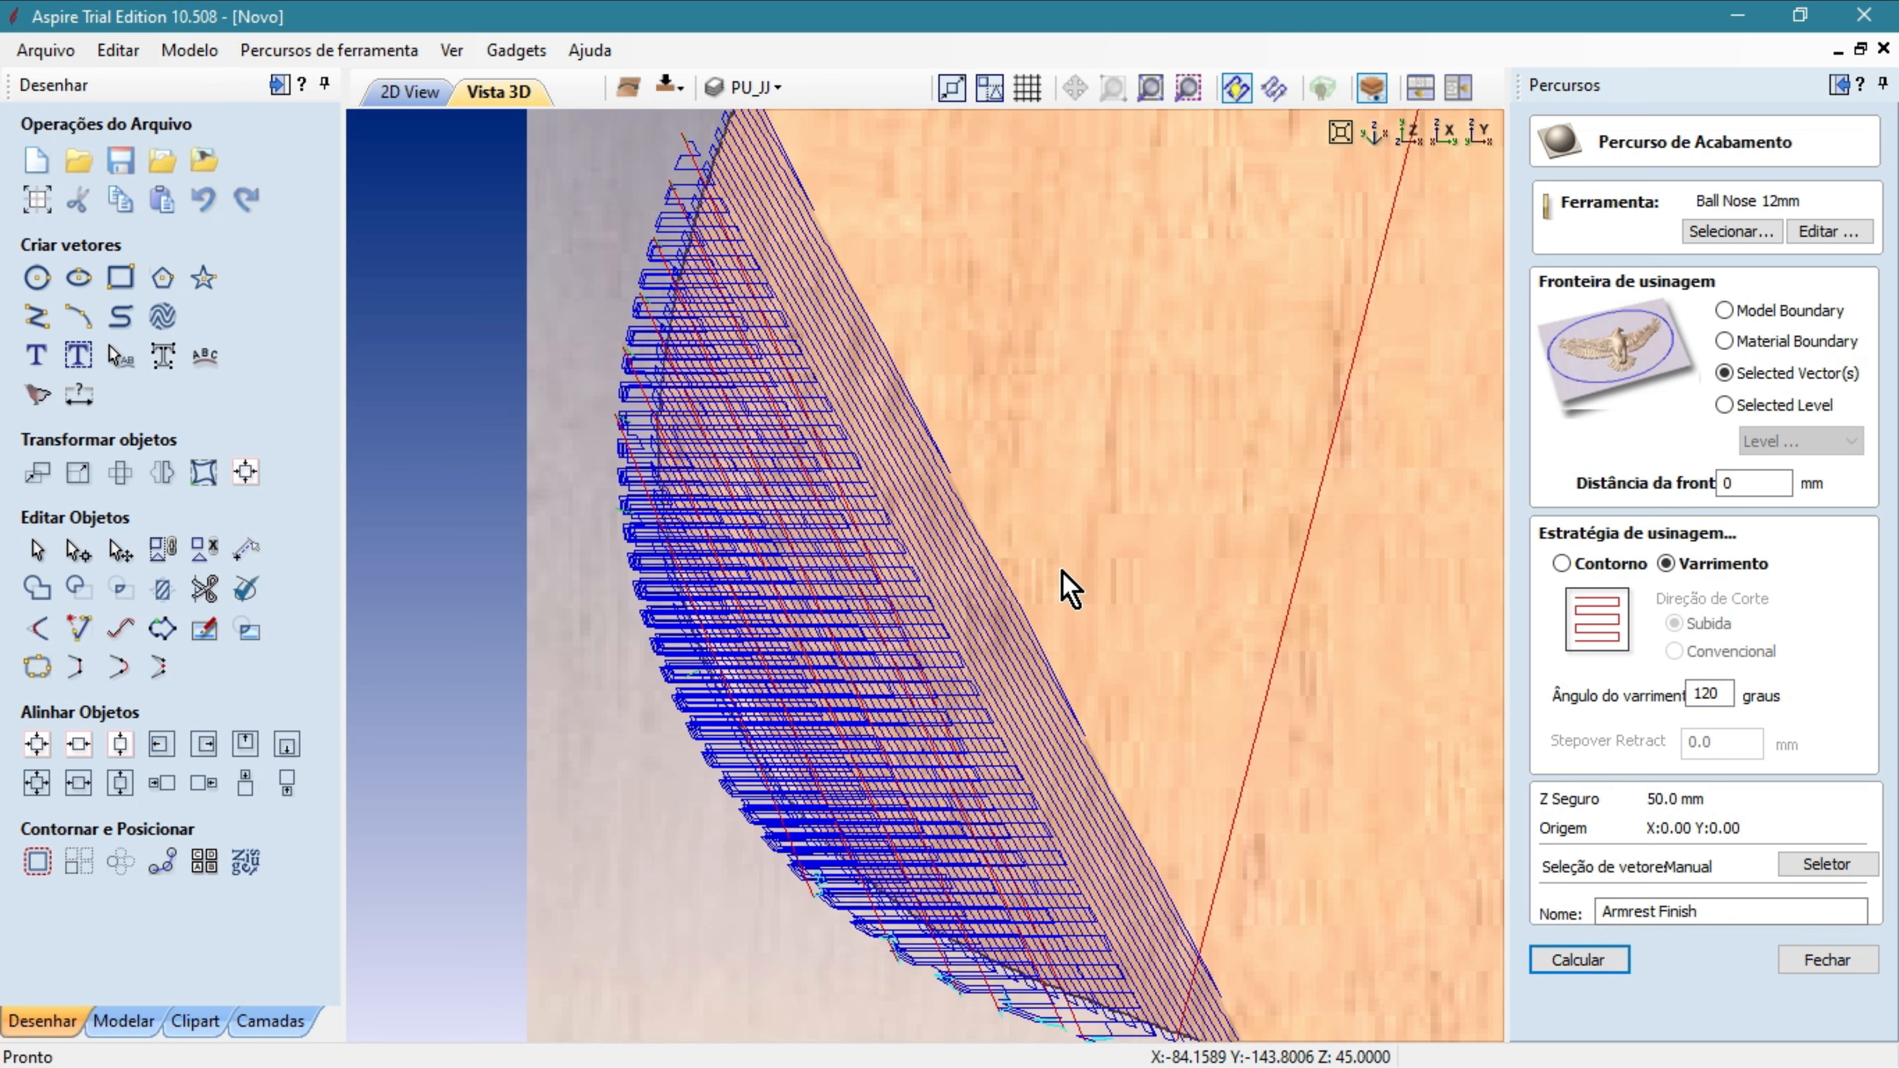
left_click(1823, 960)
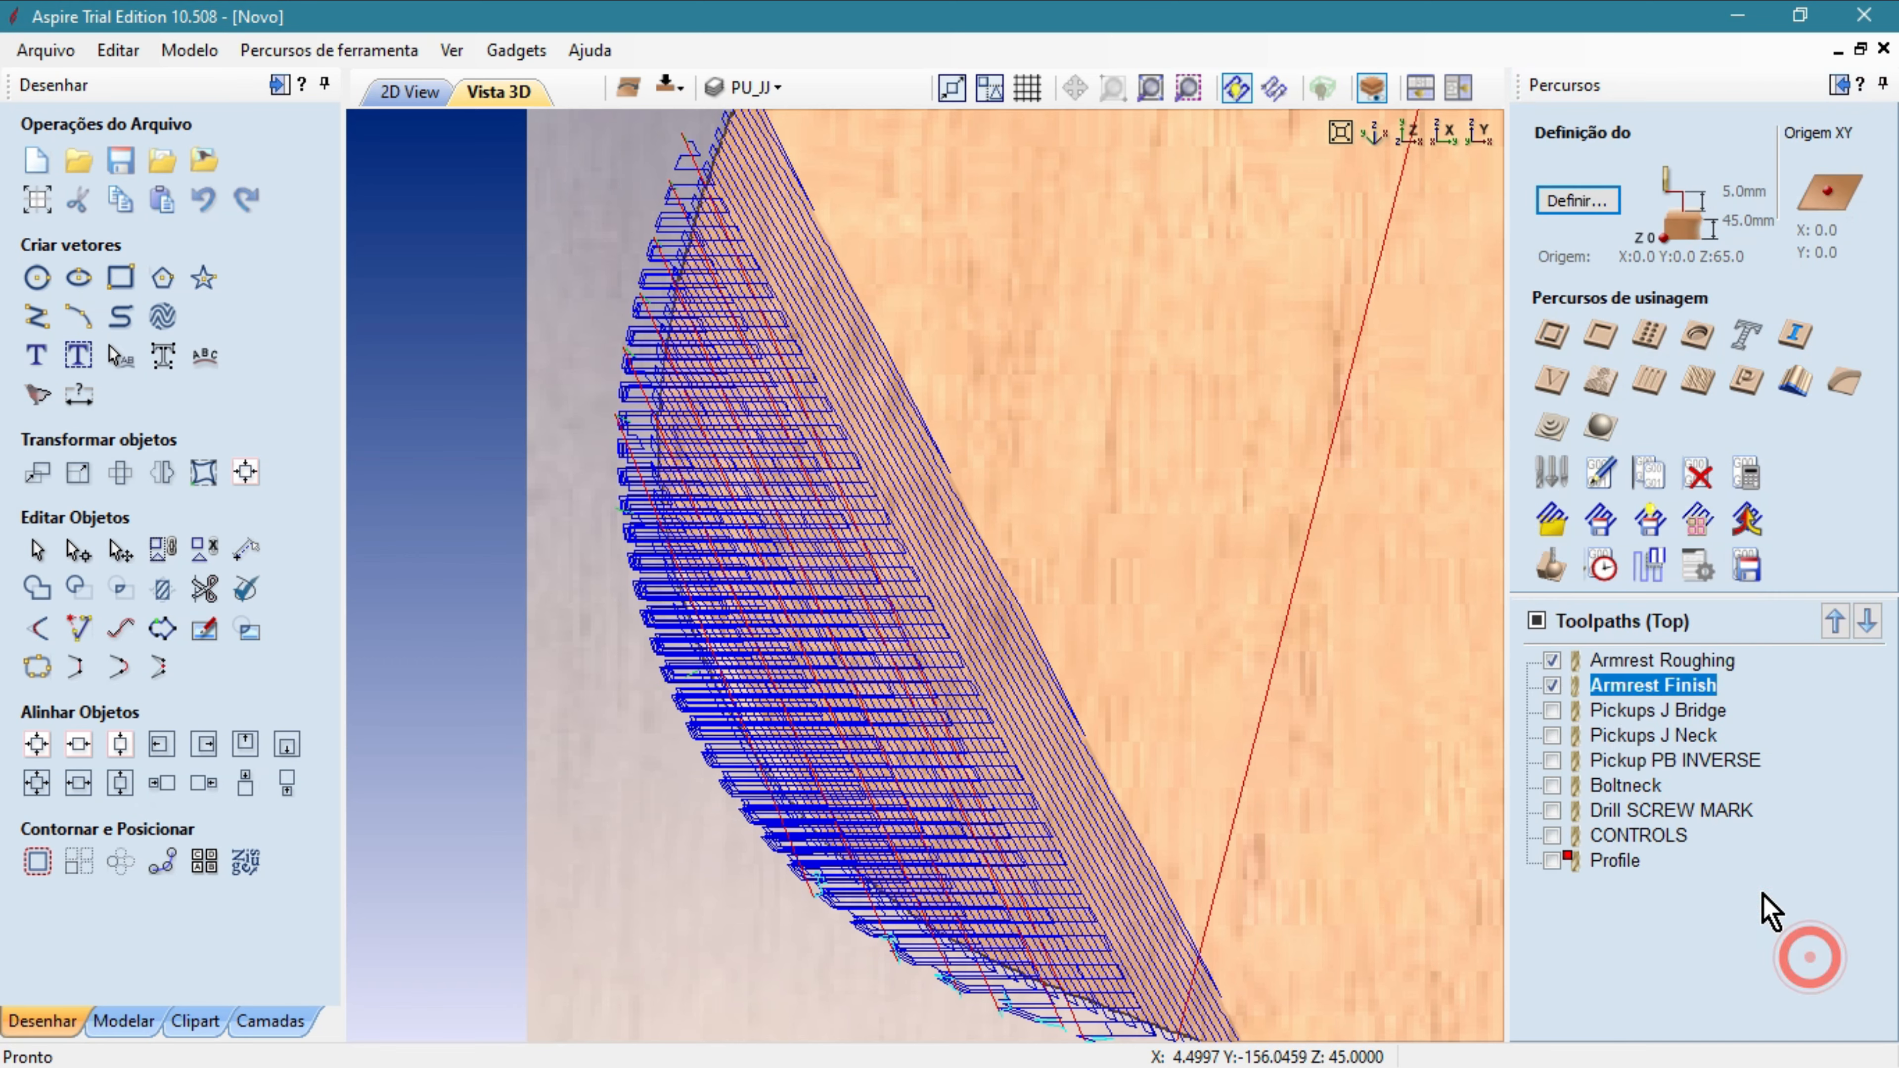
Measure the length and angle of the armrest area's straight diagonal edge between its two end corners in the 2D view.
left_click(411, 96)
scroll(804, 432, "down", 3)
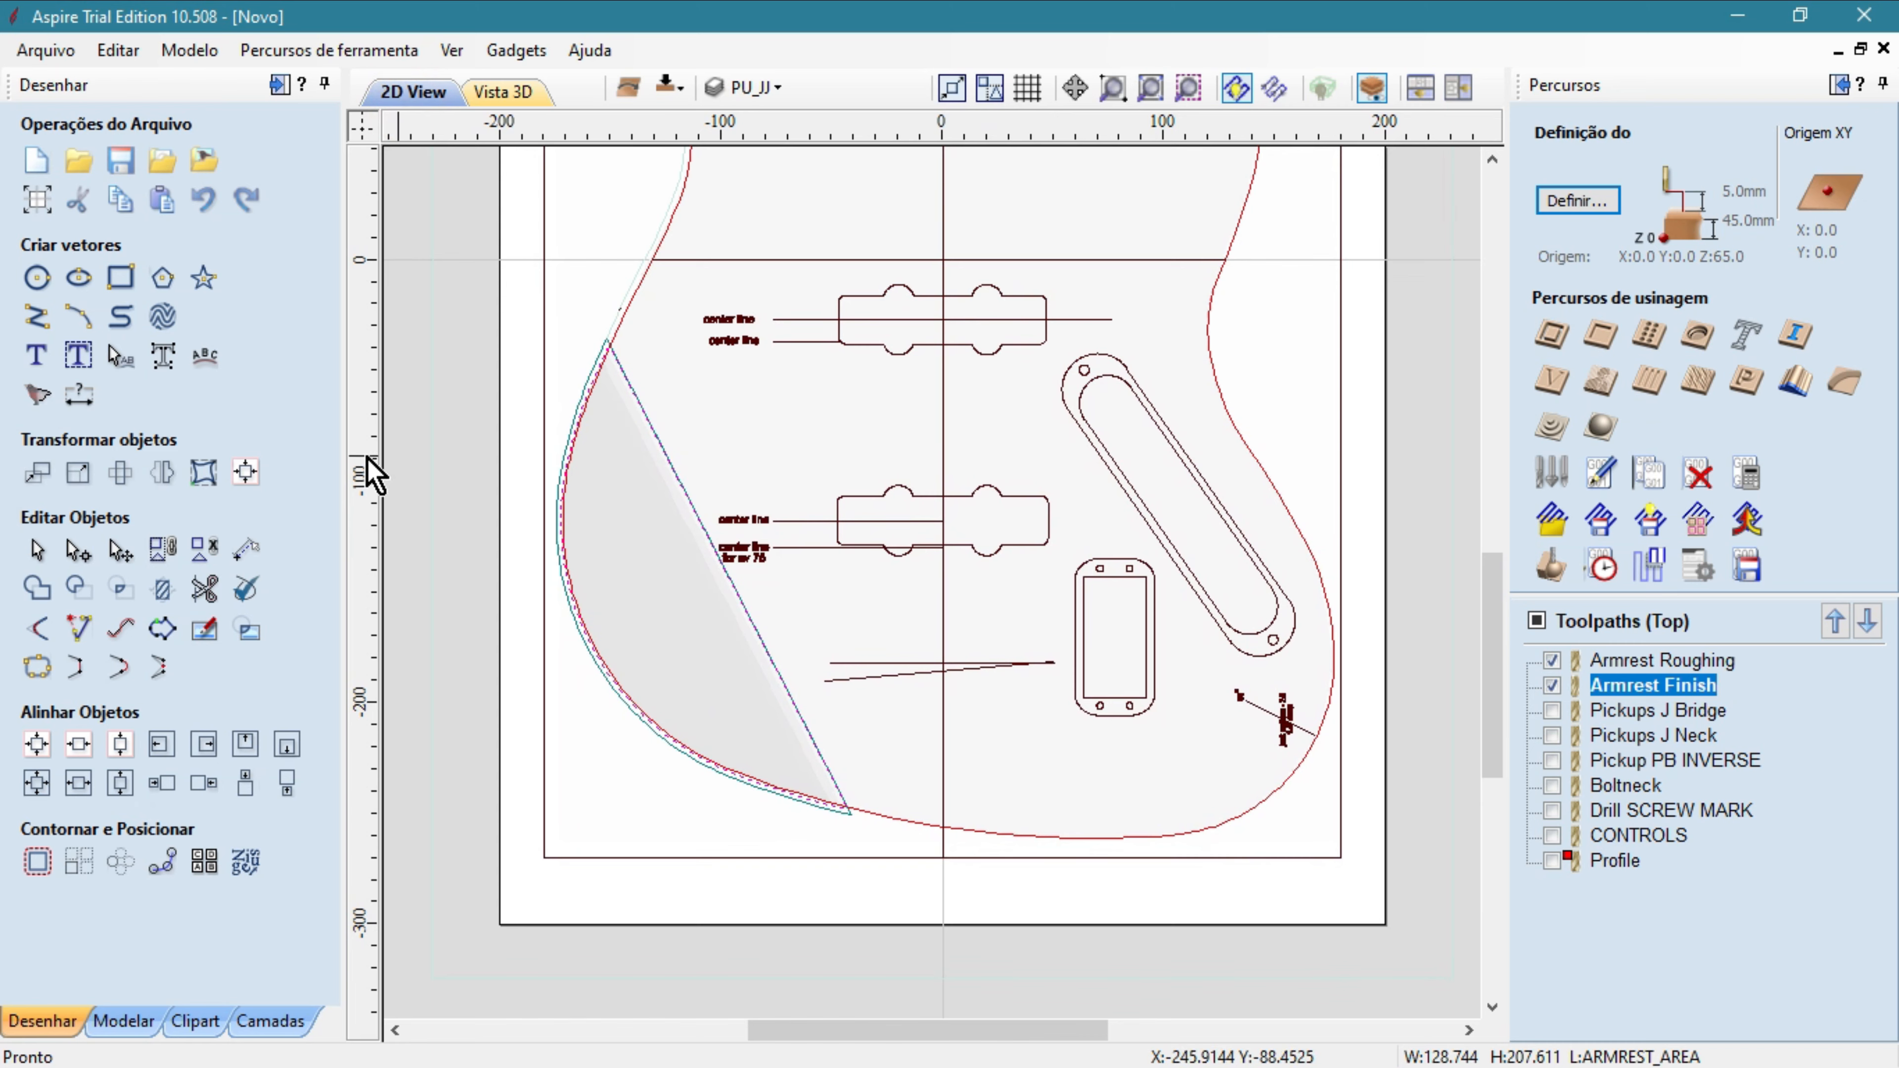
left_click(245, 557)
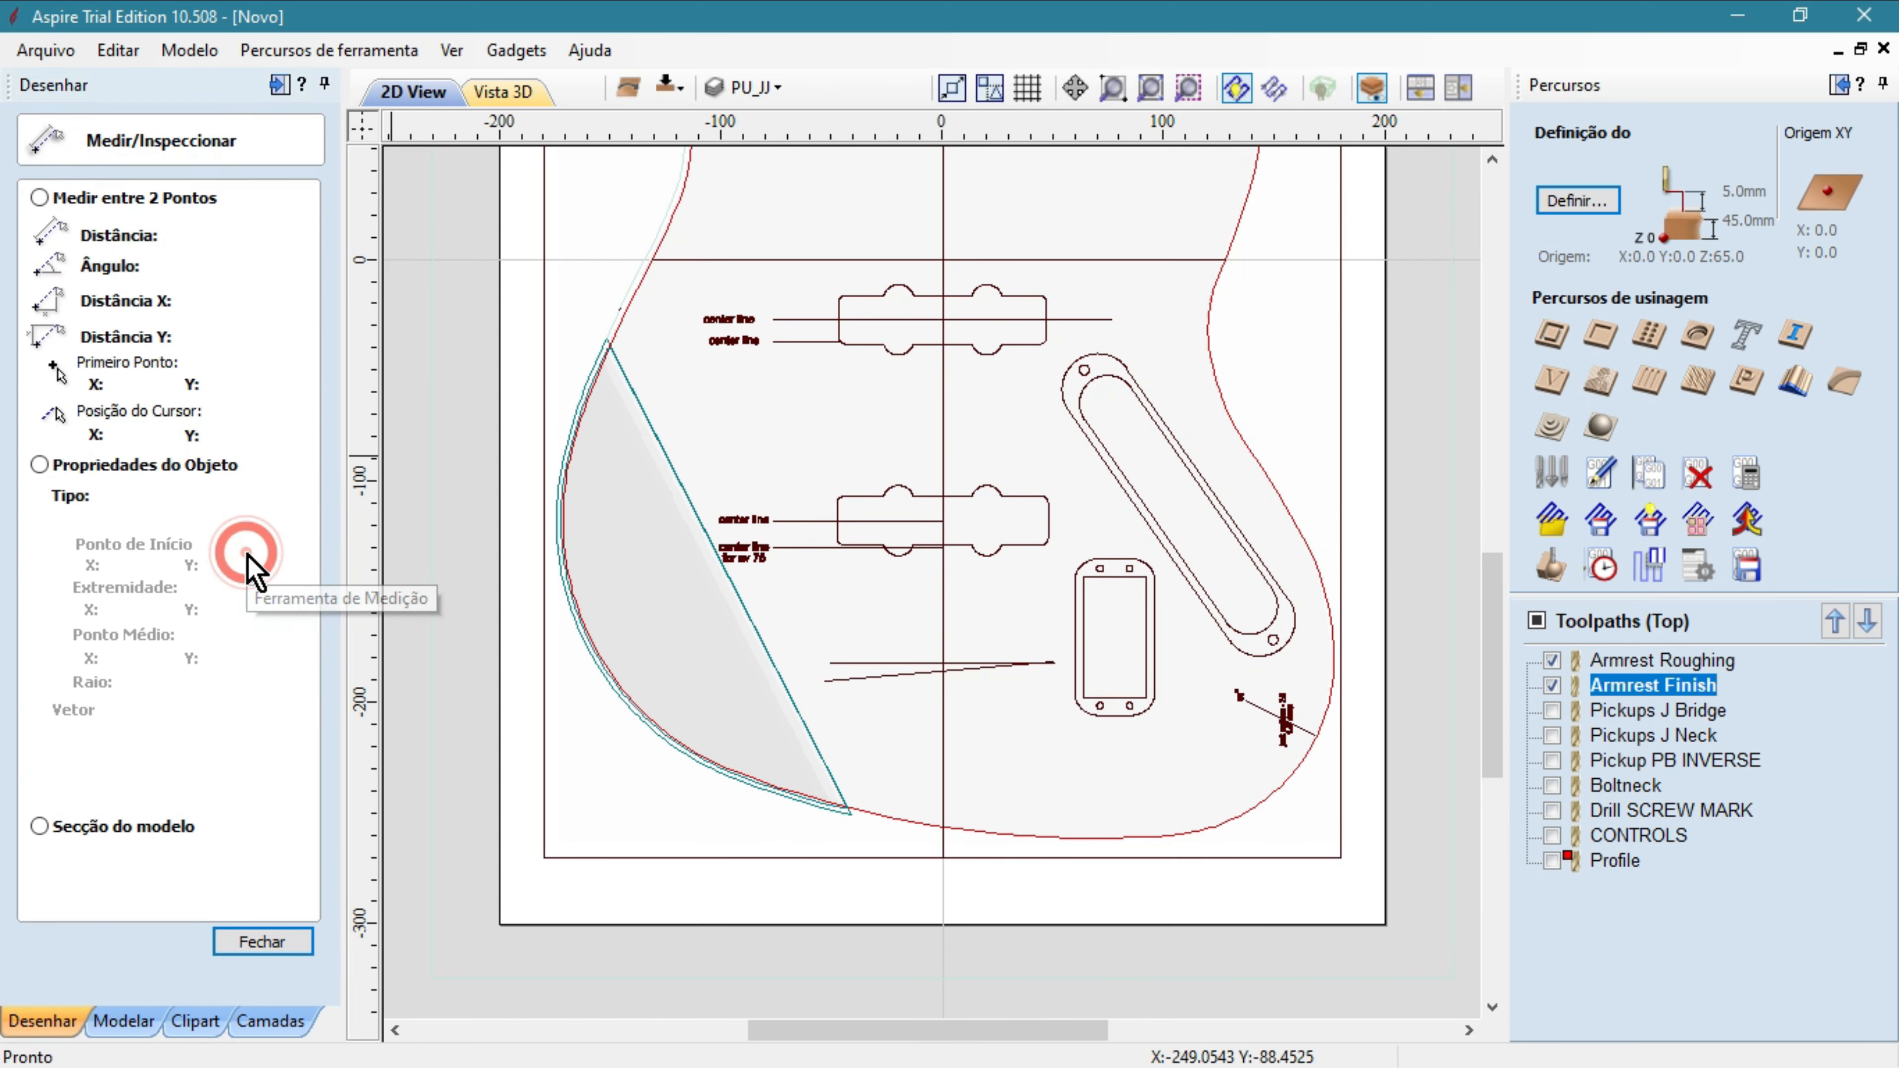
left_click(252, 943)
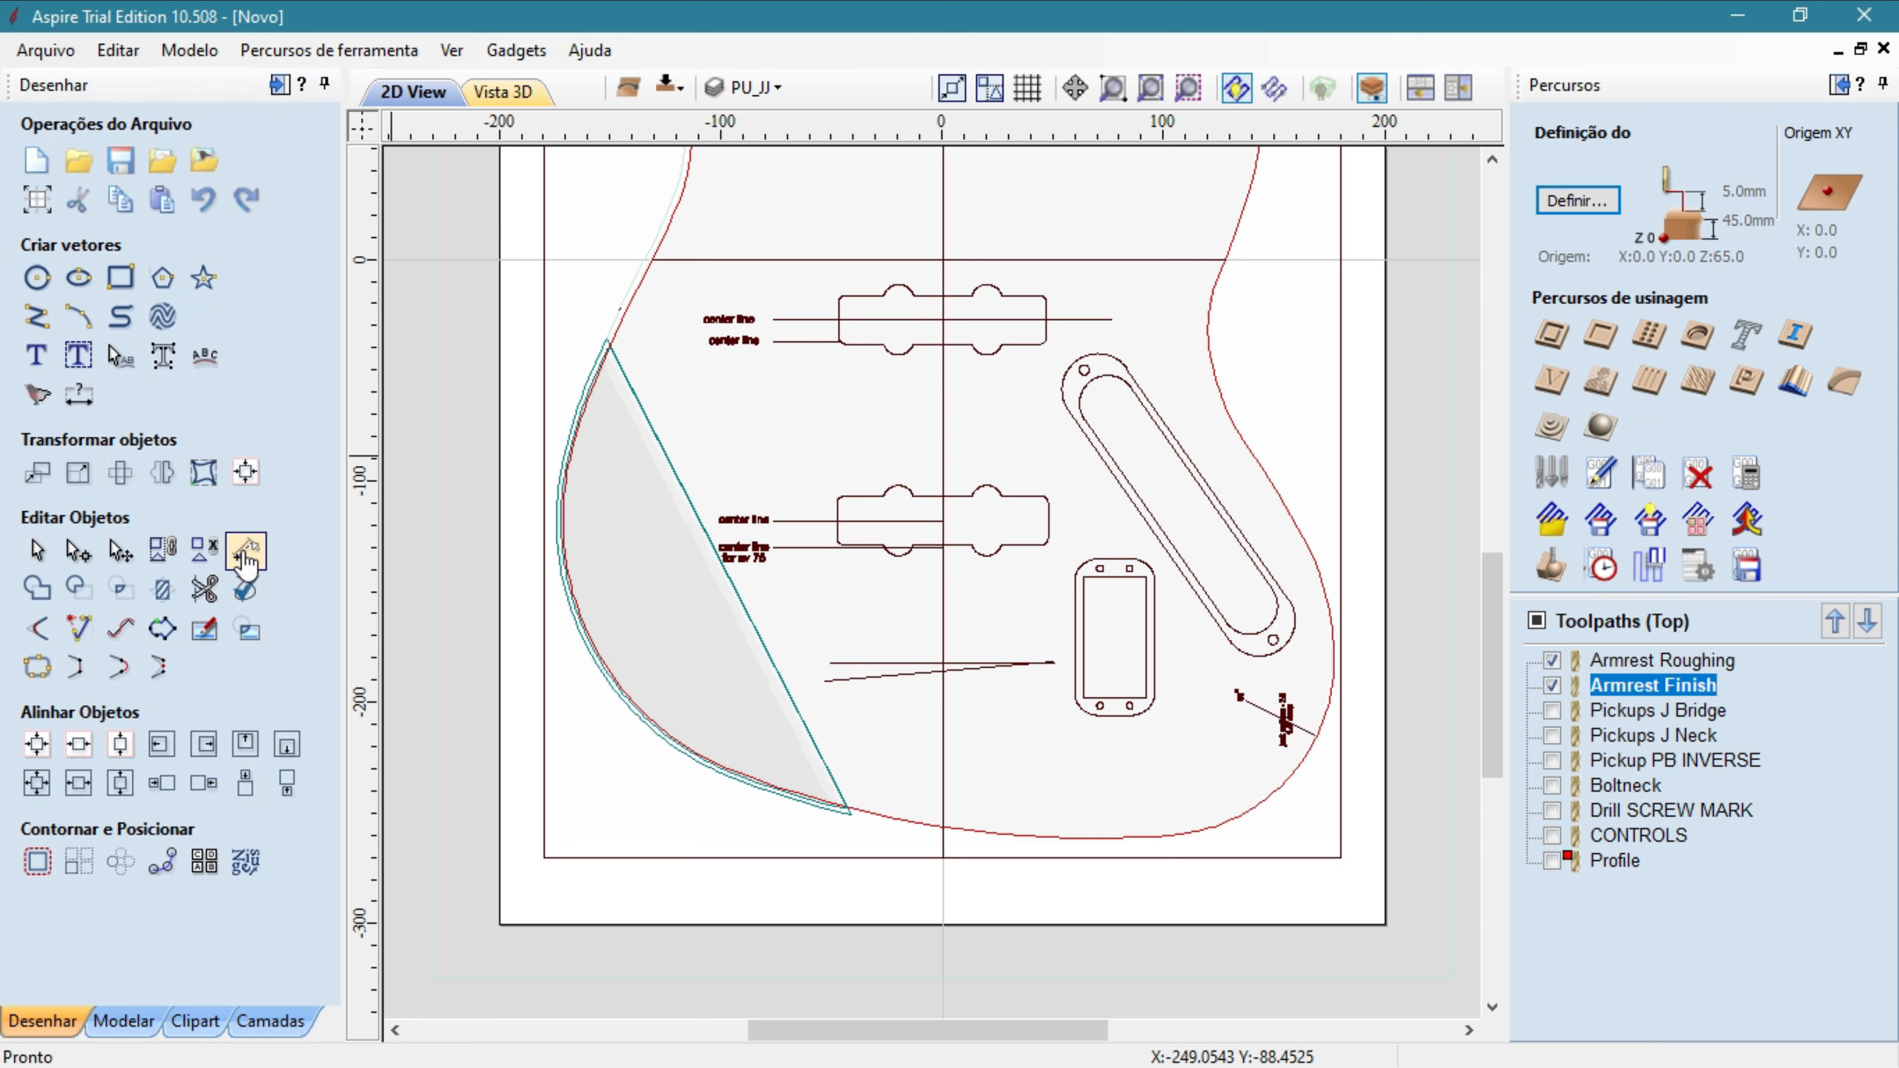
left_click(241, 569)
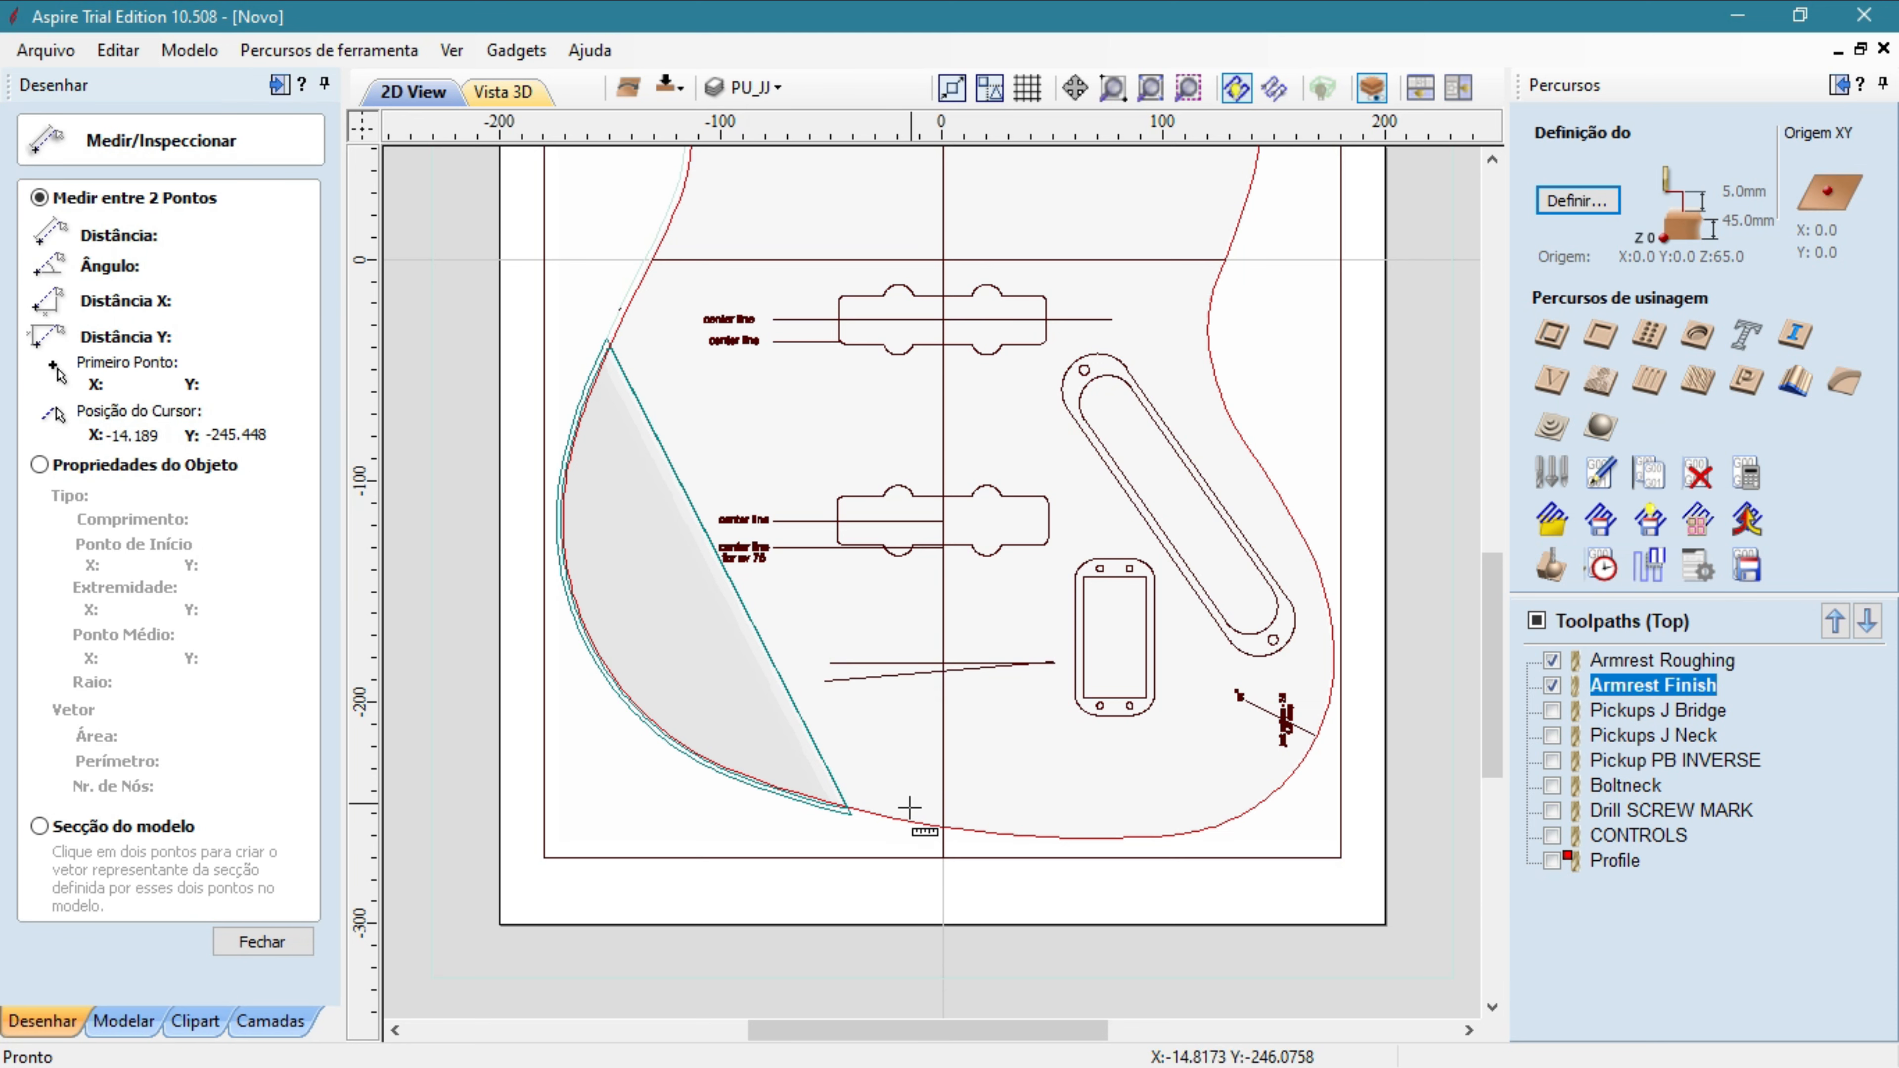
left_click_drag(854, 822, 600, 342)
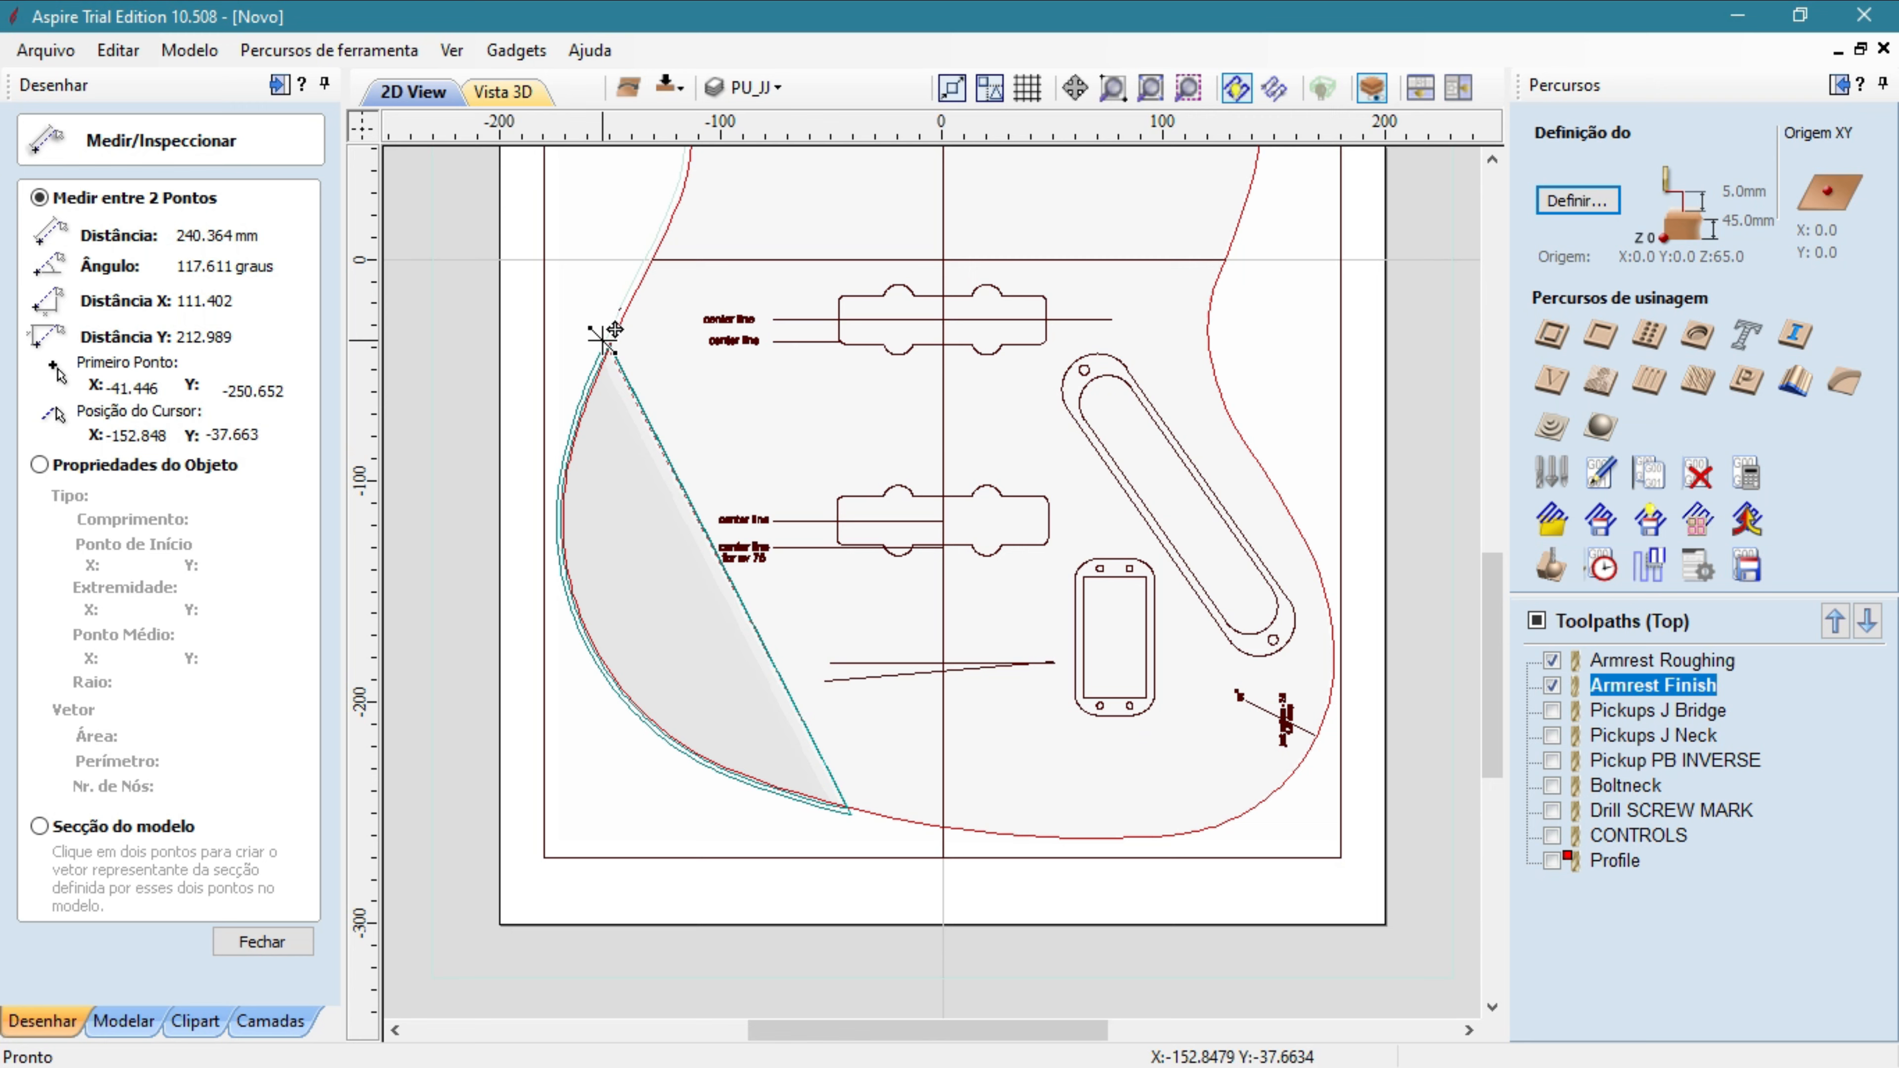
left_click_drag(602, 341, 227, 852)
left_click(262, 944)
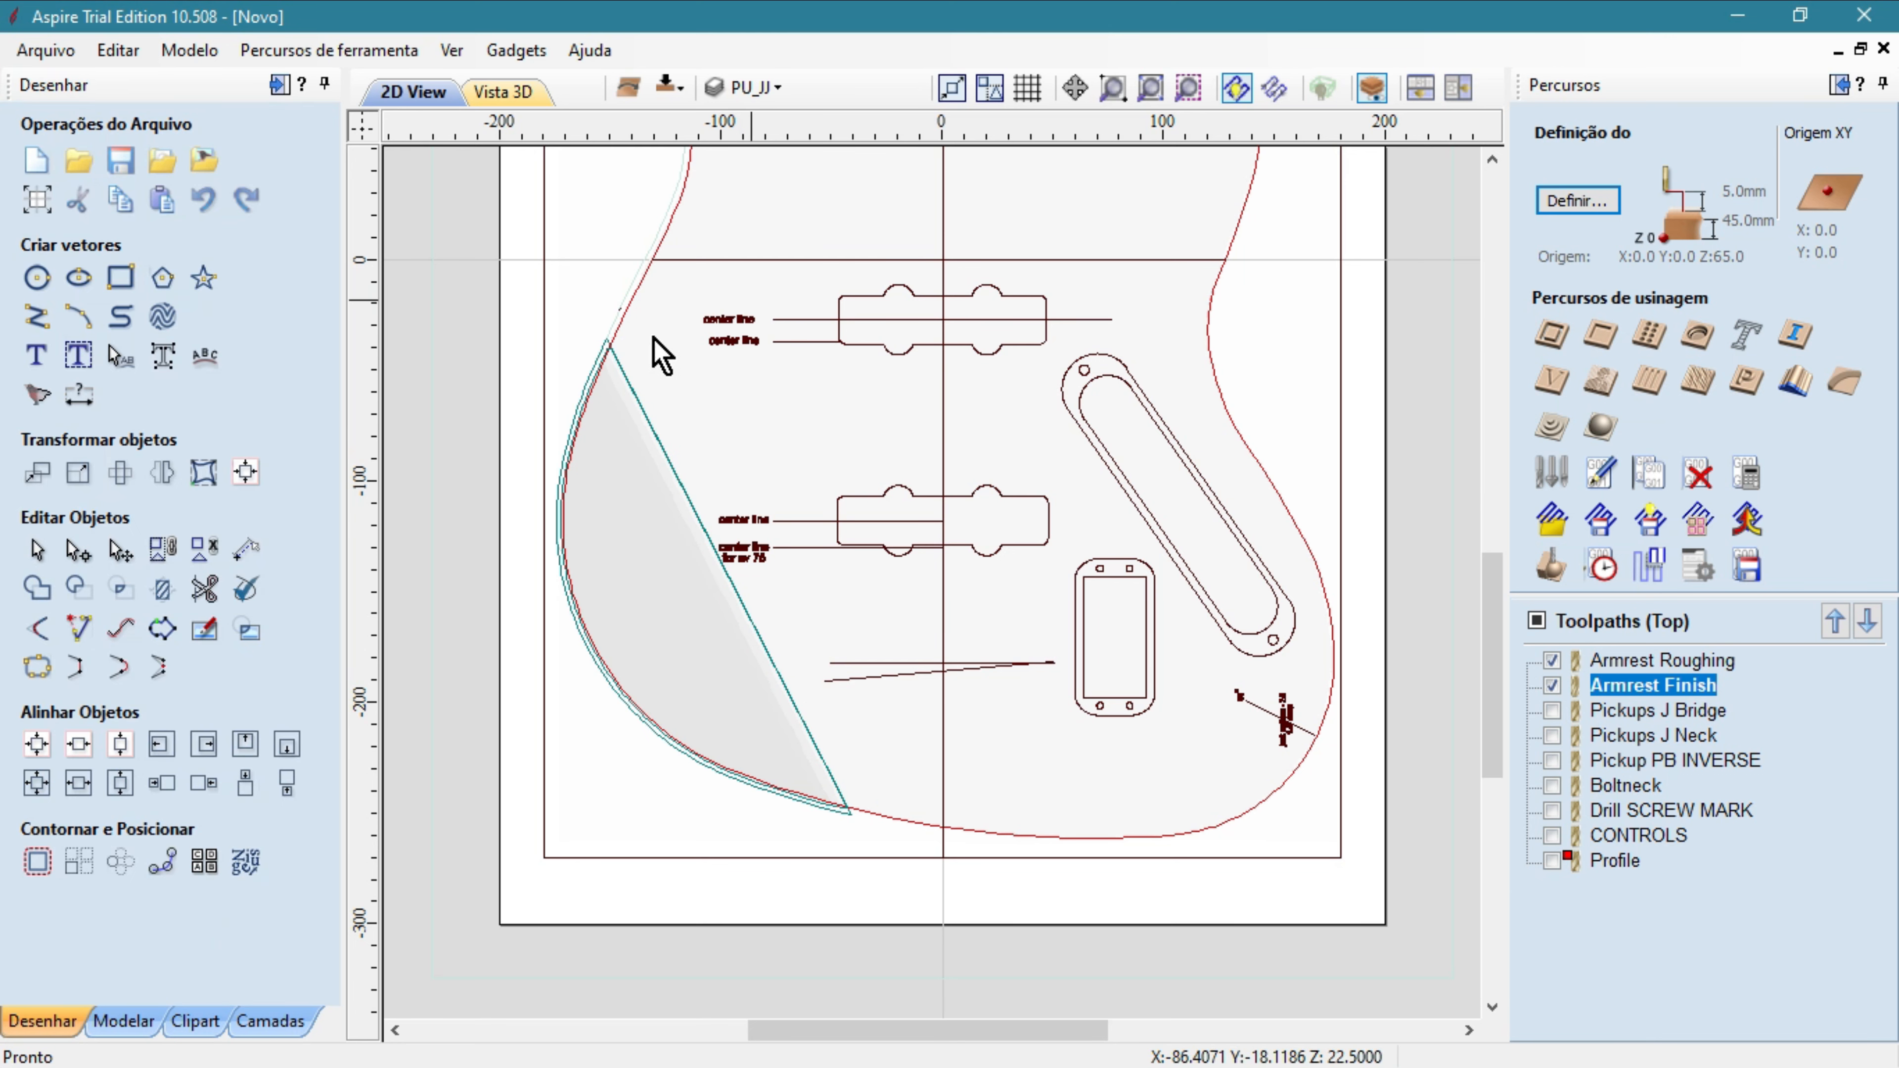